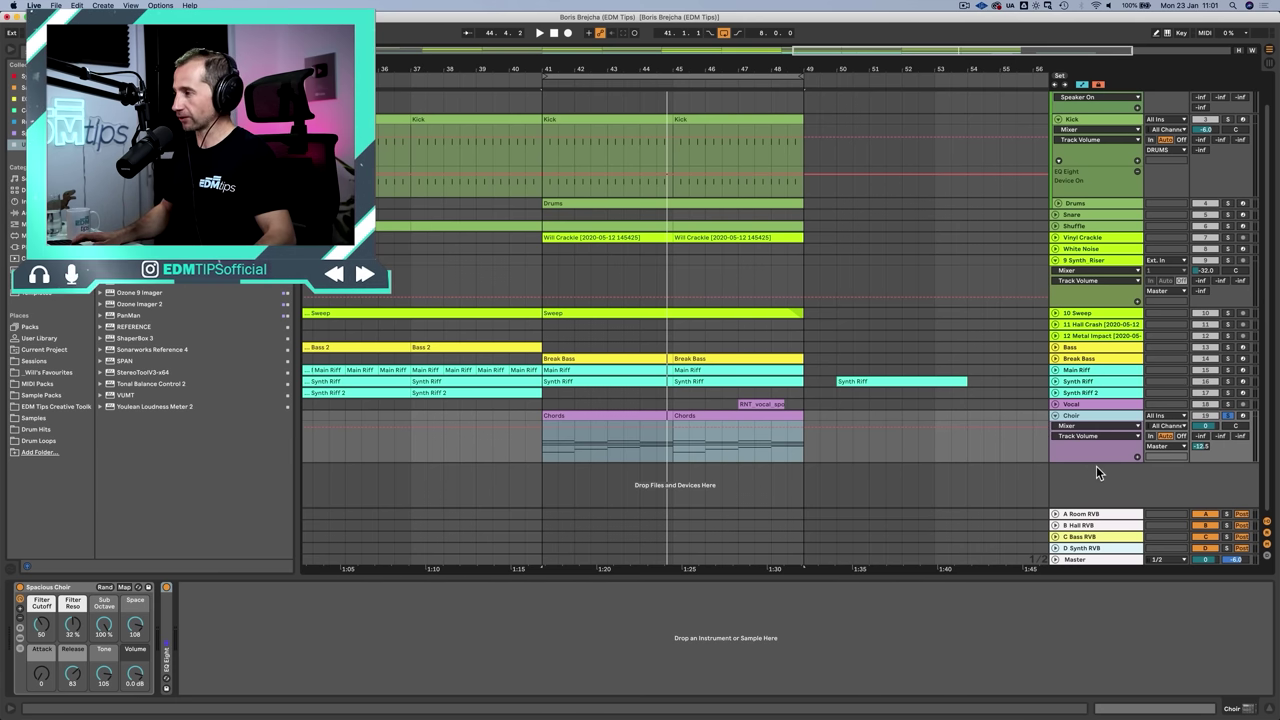
Draw a volume automation dip on the Choir track from bar 41 back up to bar 44 and make the track taller
click(546, 428)
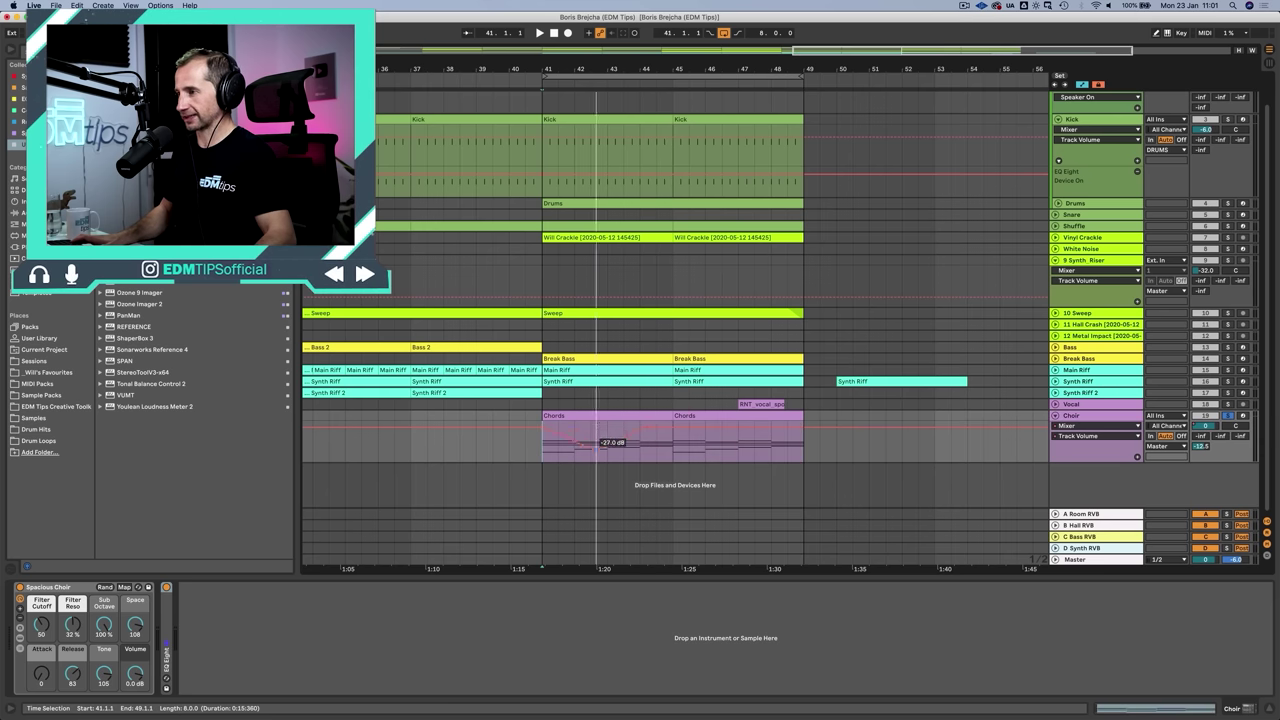
click(542, 451)
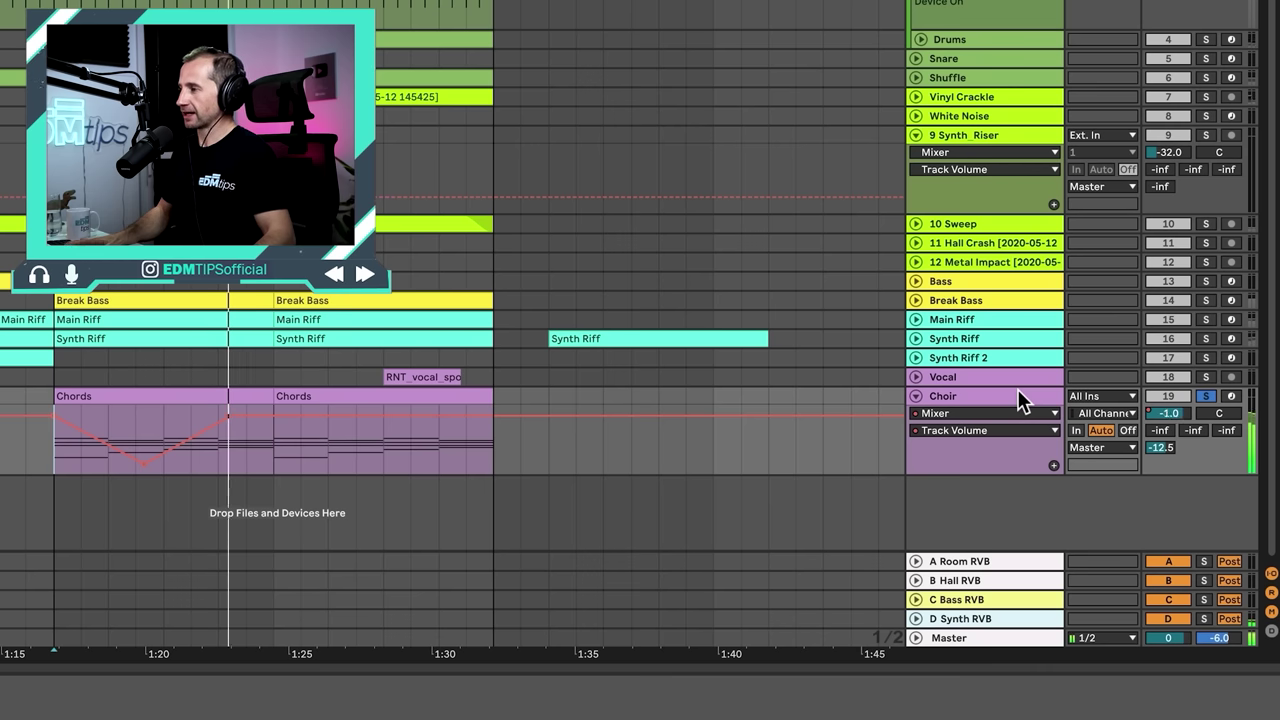
drag(966, 474, 966, 540)
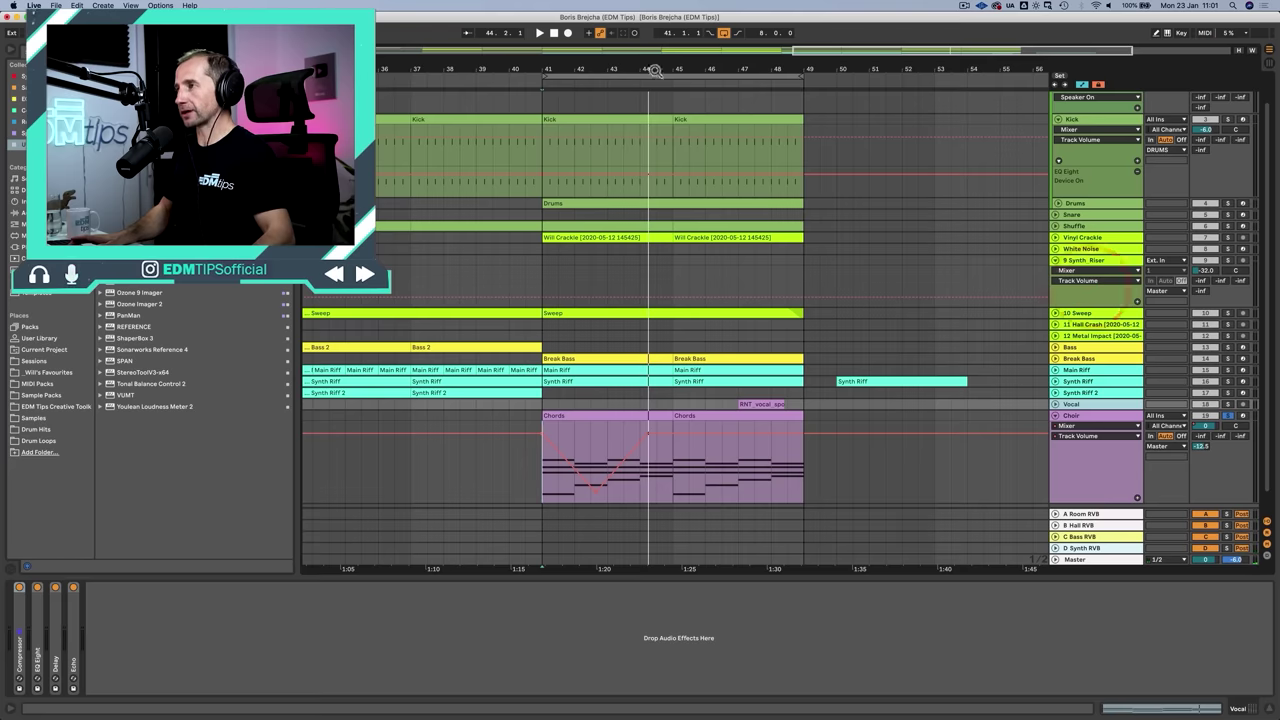
drag(652, 69, 641, 215)
scroll(650, 318, down, 1)
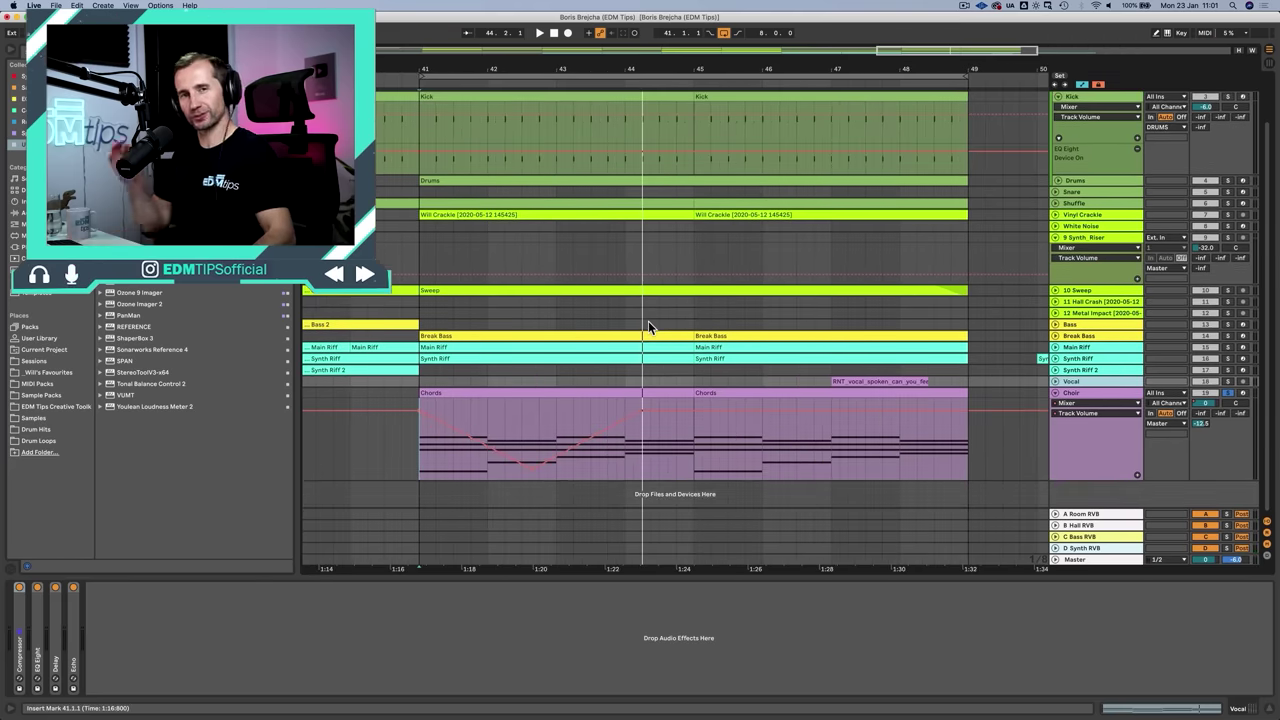
Show the Choir track's panning automation in a new lane and draw a left-right zigzag over bars 41 to 43
right_click(1233, 406)
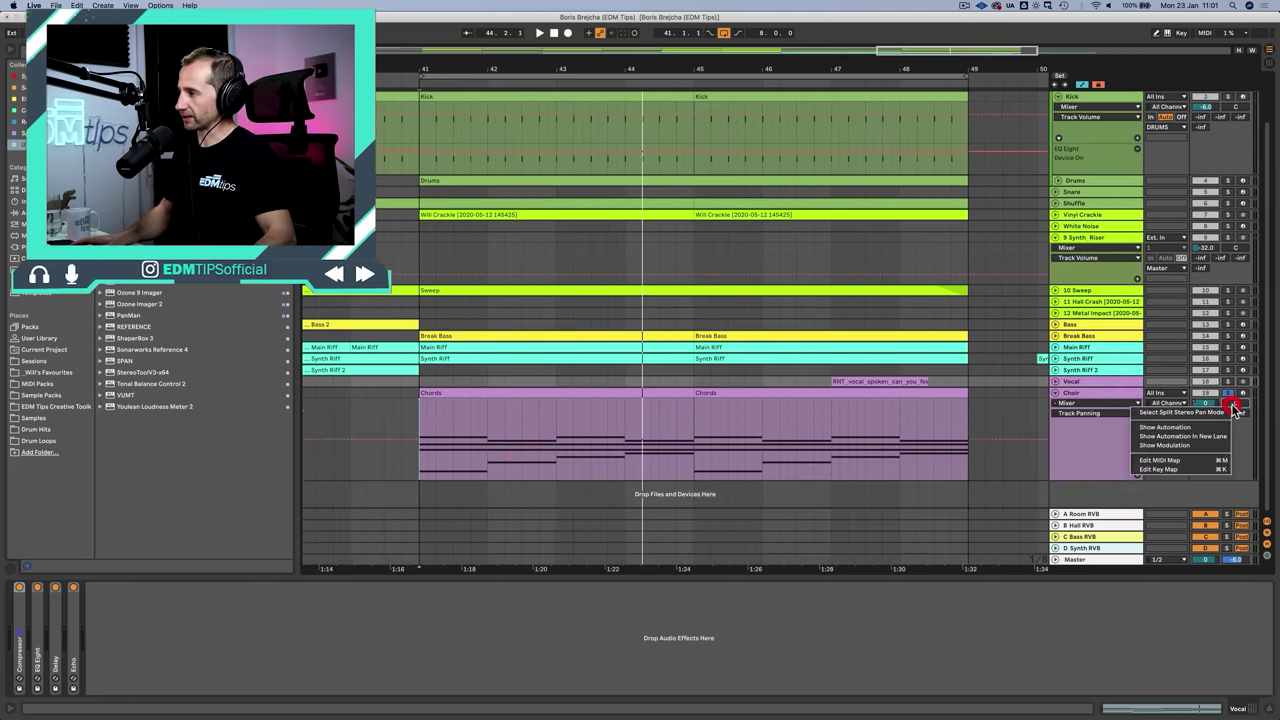
click(1180, 436)
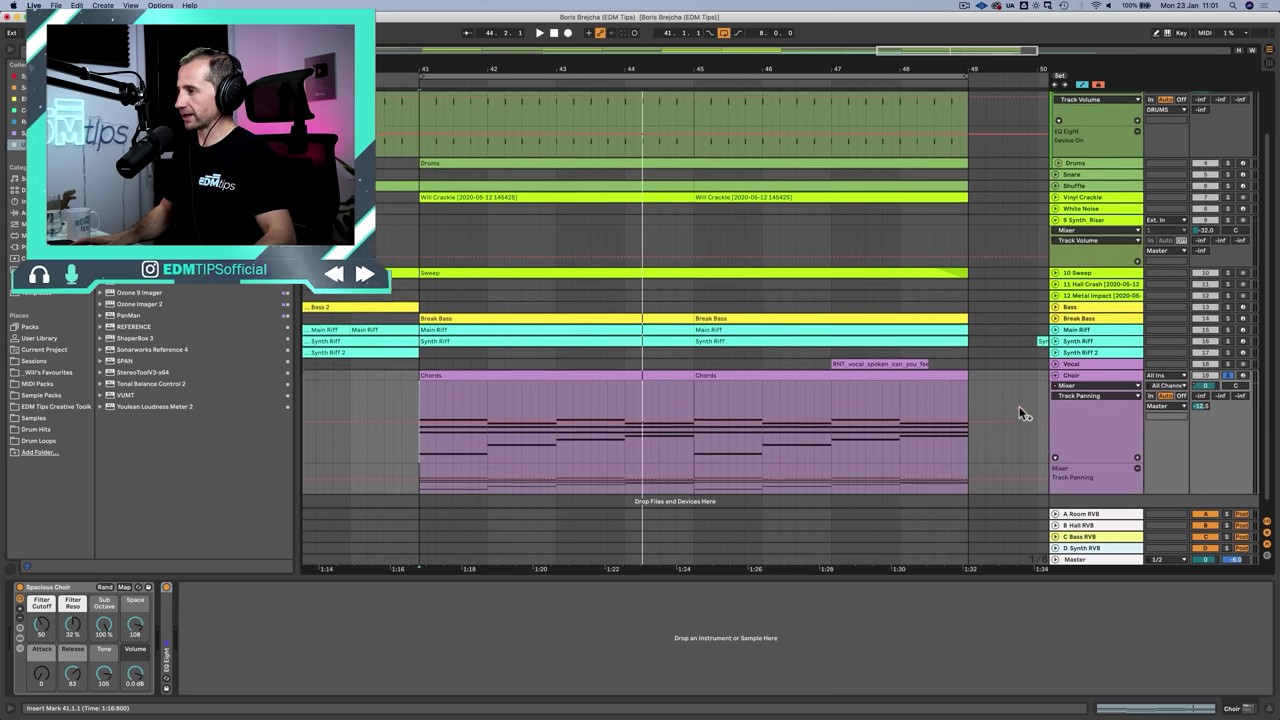
click(420, 463)
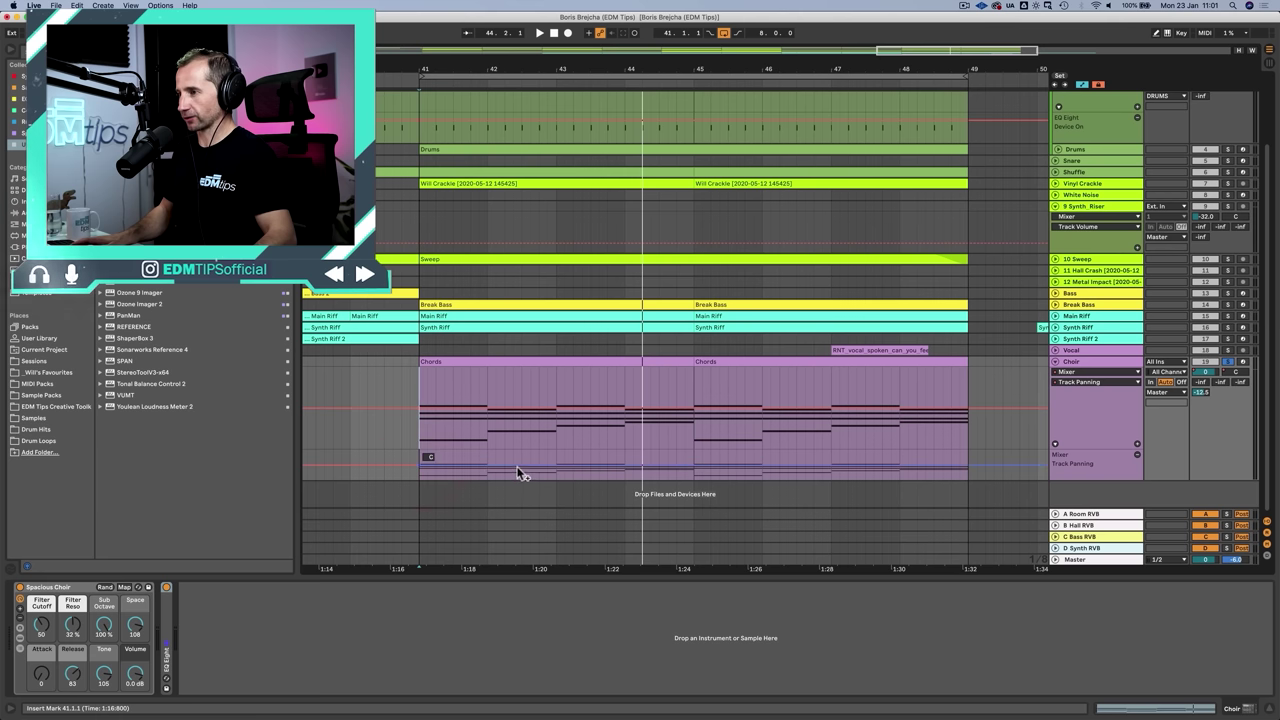
click(517, 467)
click(549, 463)
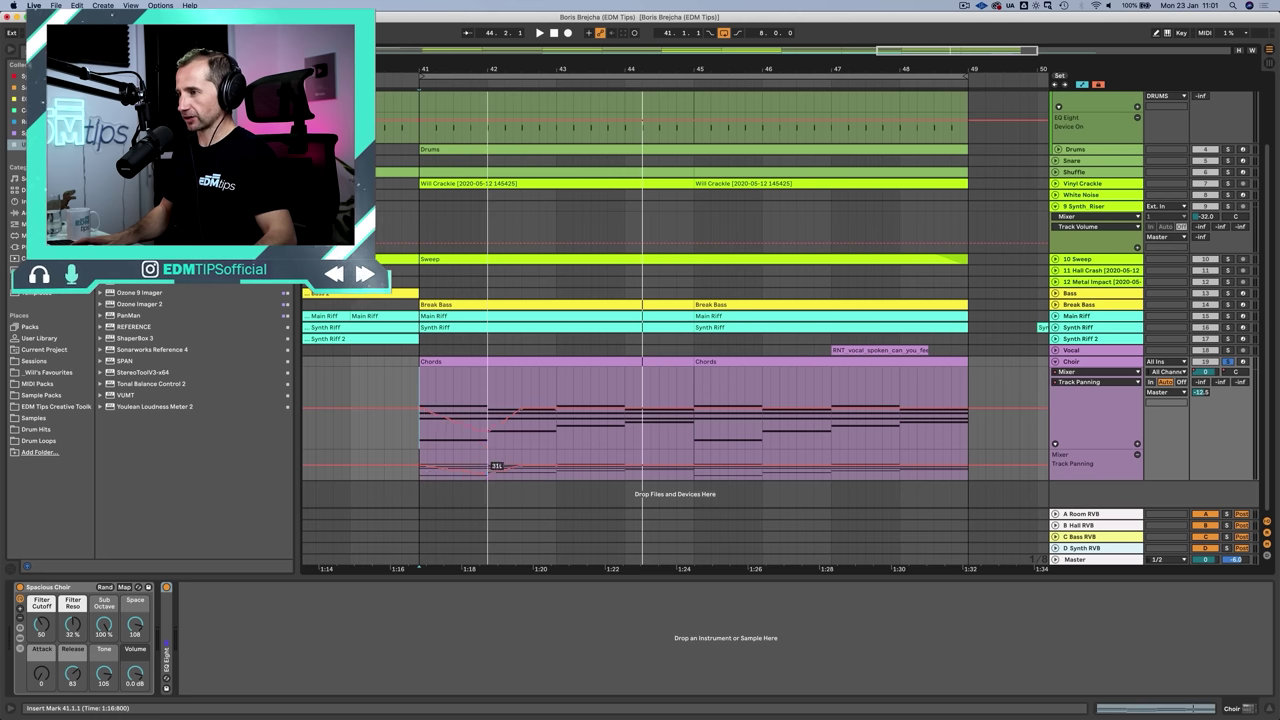
click(488, 462)
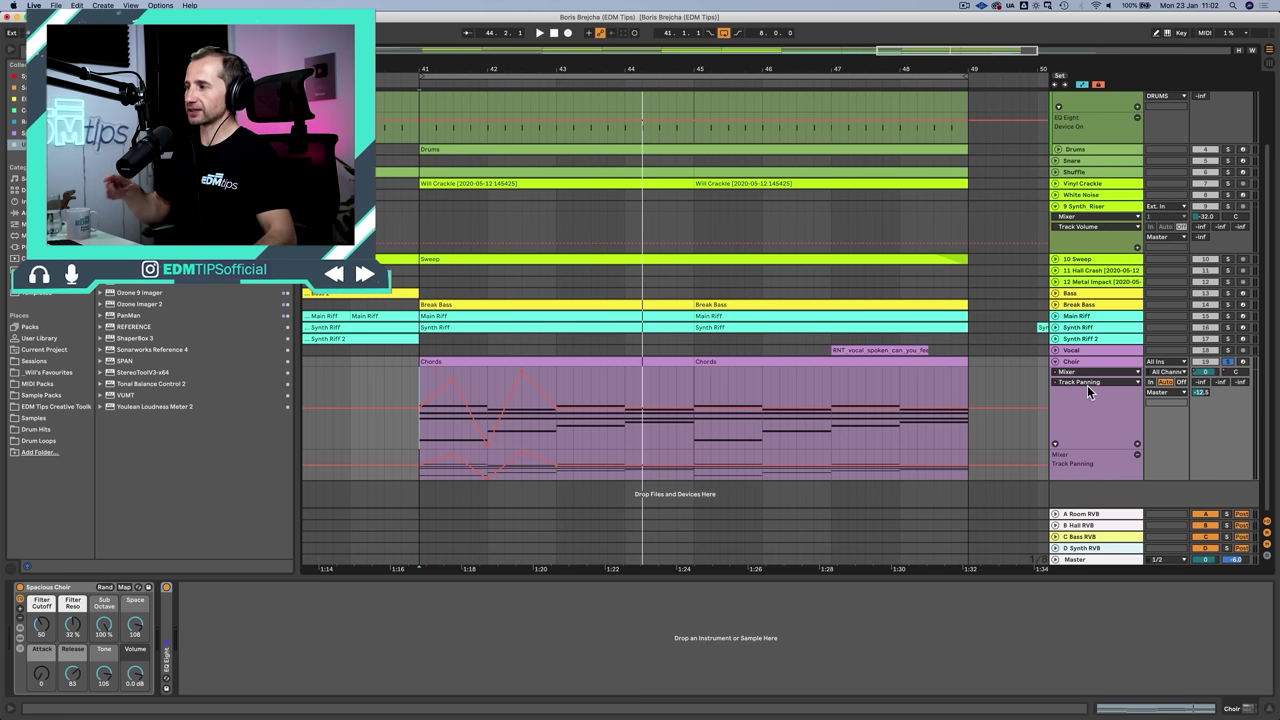
Show the Choir track's volume automation in its own lane and play back the section from bar 41
right_click(1205, 375)
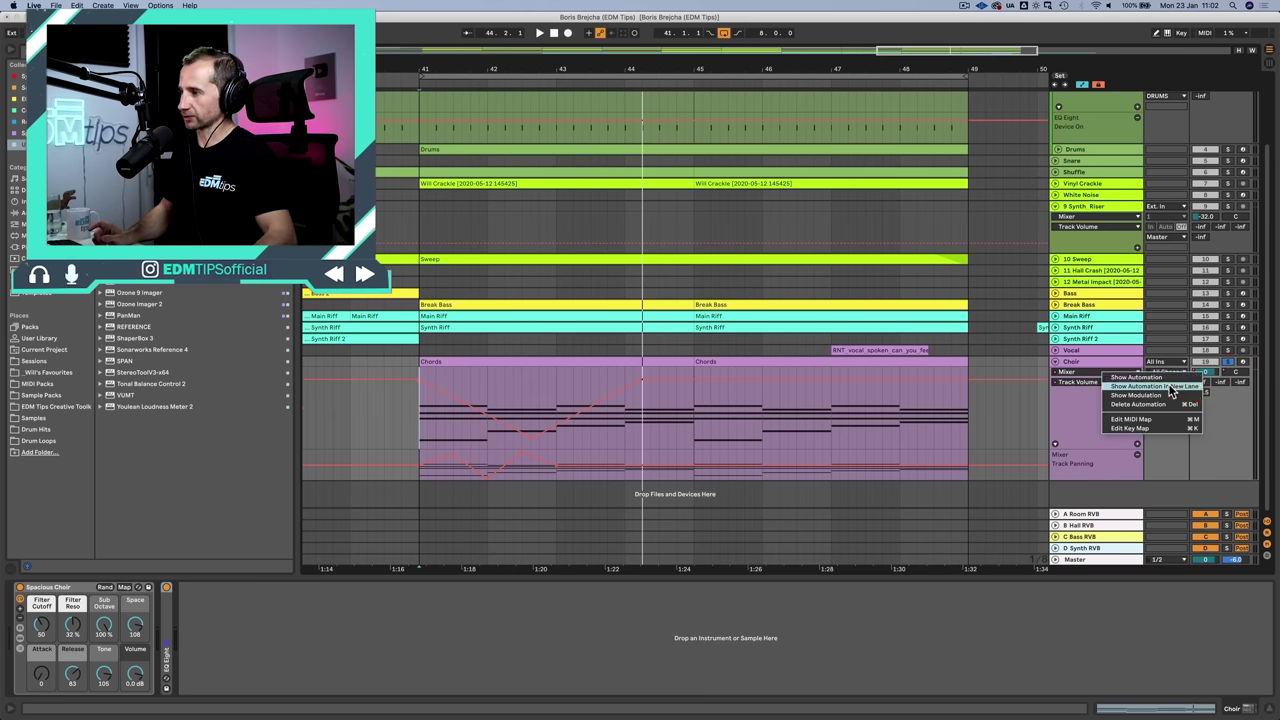
click(1172, 389)
scroll(910, 407, down, 1)
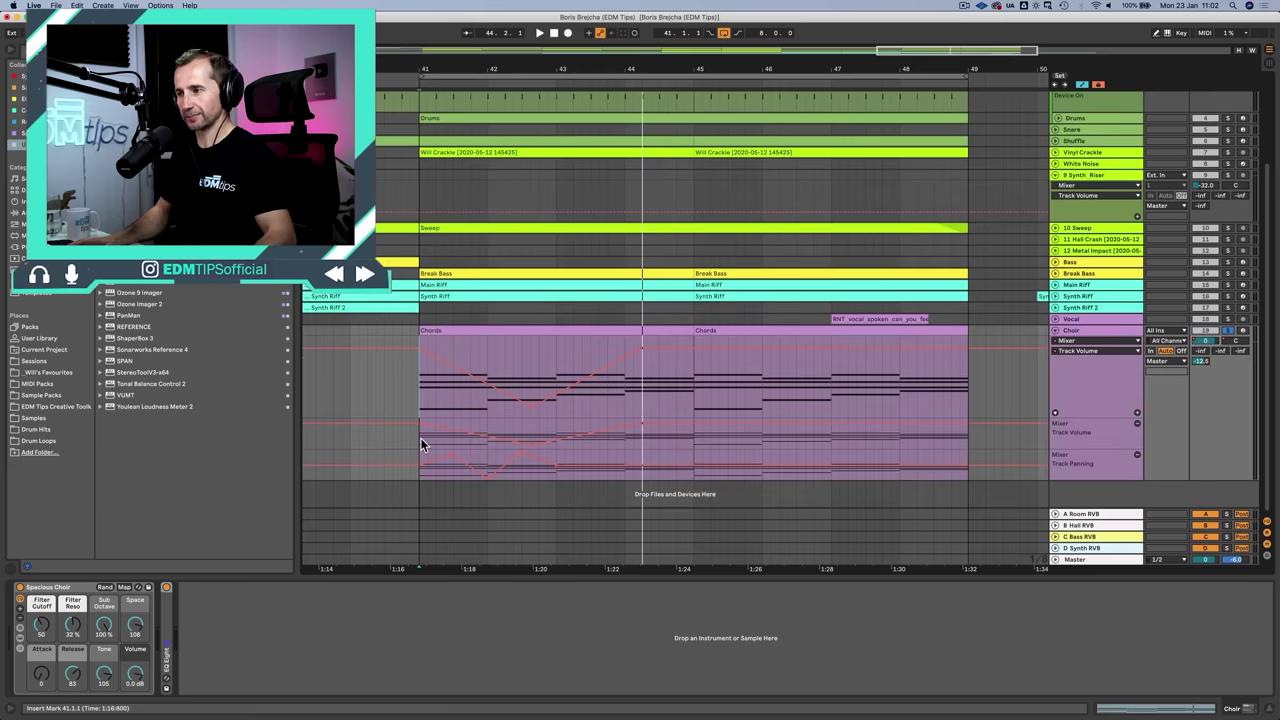
click(500, 366)
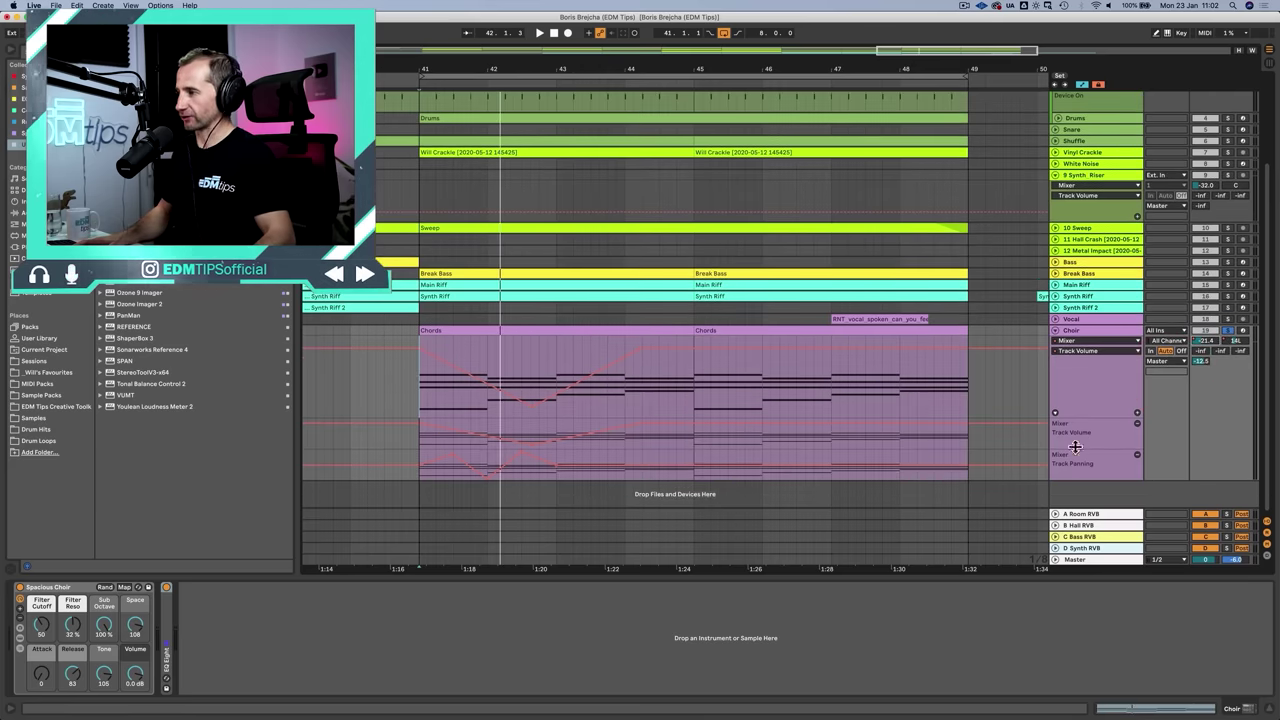
click(429, 400)
key(space)
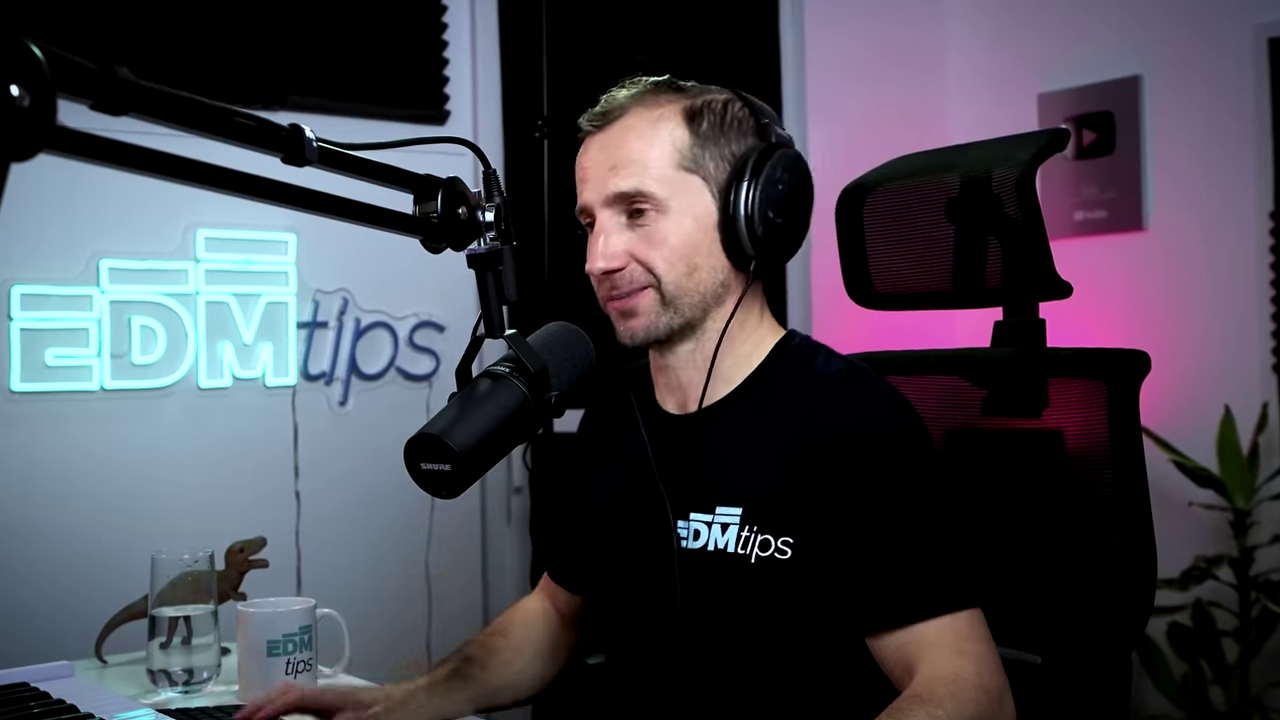
Reshape the Choir's rising volume segment to end at about -2.46 dB and bend it into a curve
key(super+z)
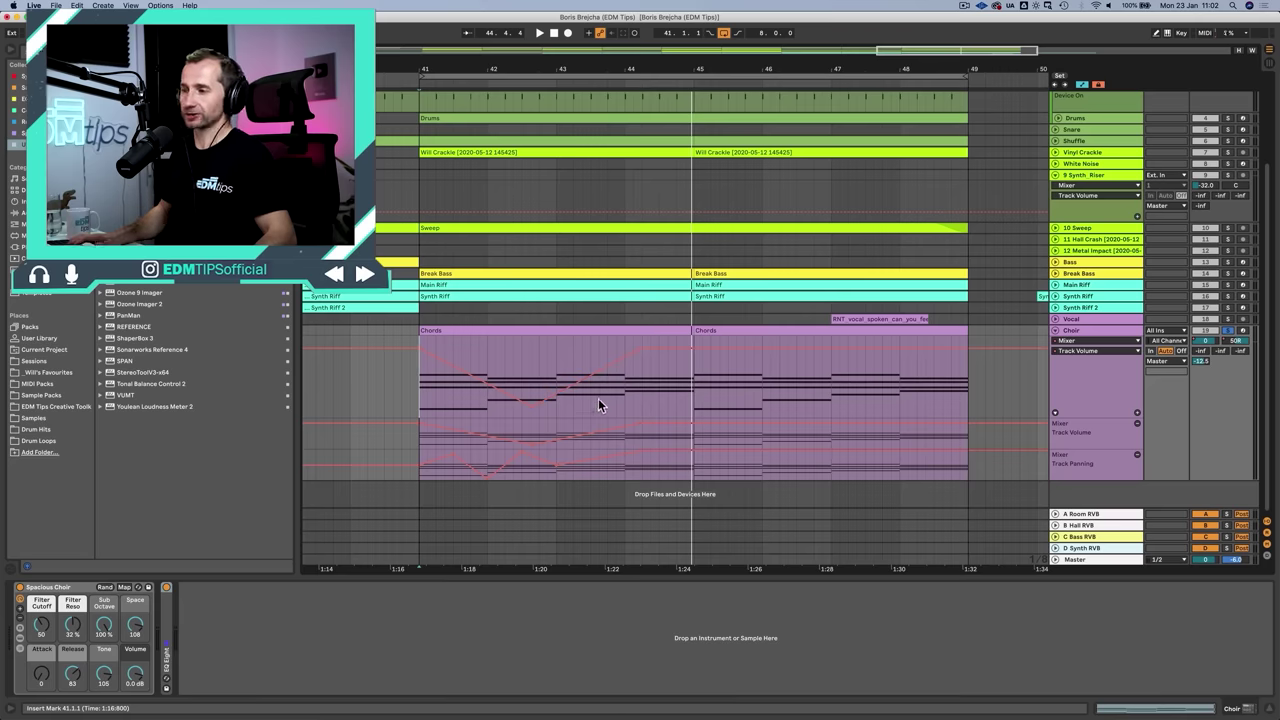
drag(598, 402, 617, 337)
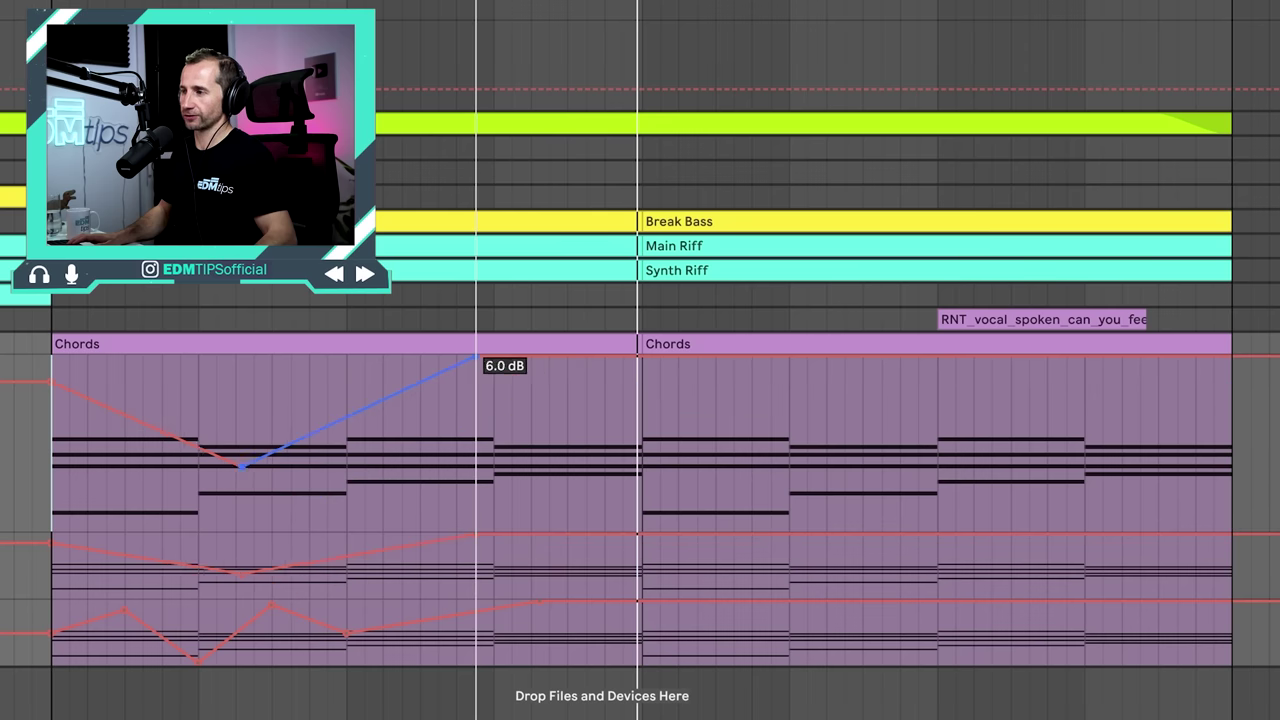
drag(476, 357, 530, 393)
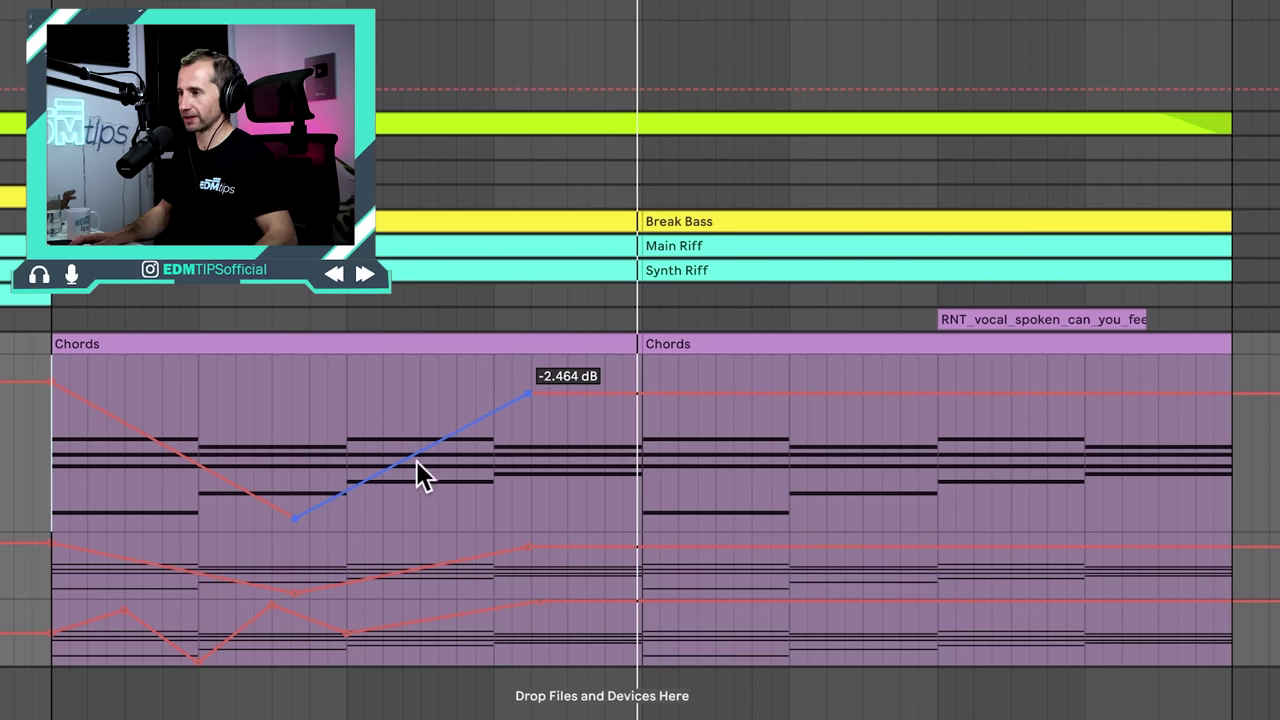
click(417, 459)
click(416, 458)
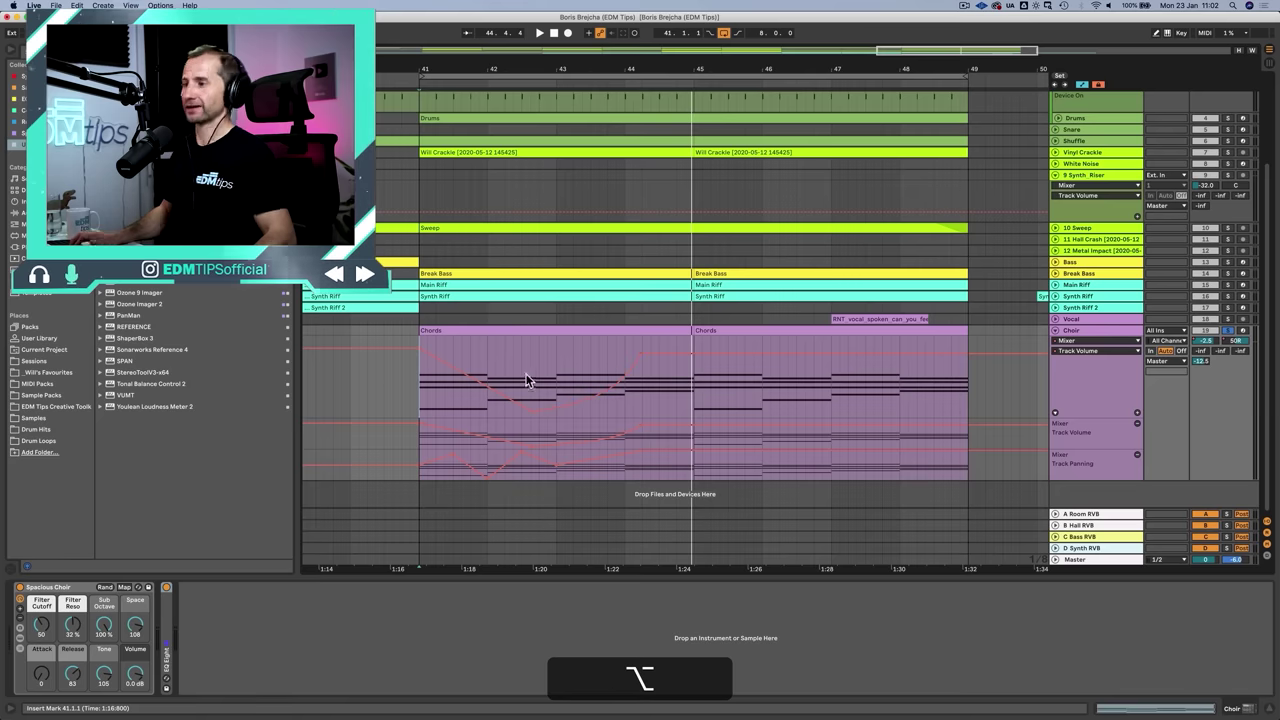
click(290, 444)
Select the curved volume rise from 42.3.3 to 44.2.1 and duplicate it twice
drag(532, 377, 642, 360)
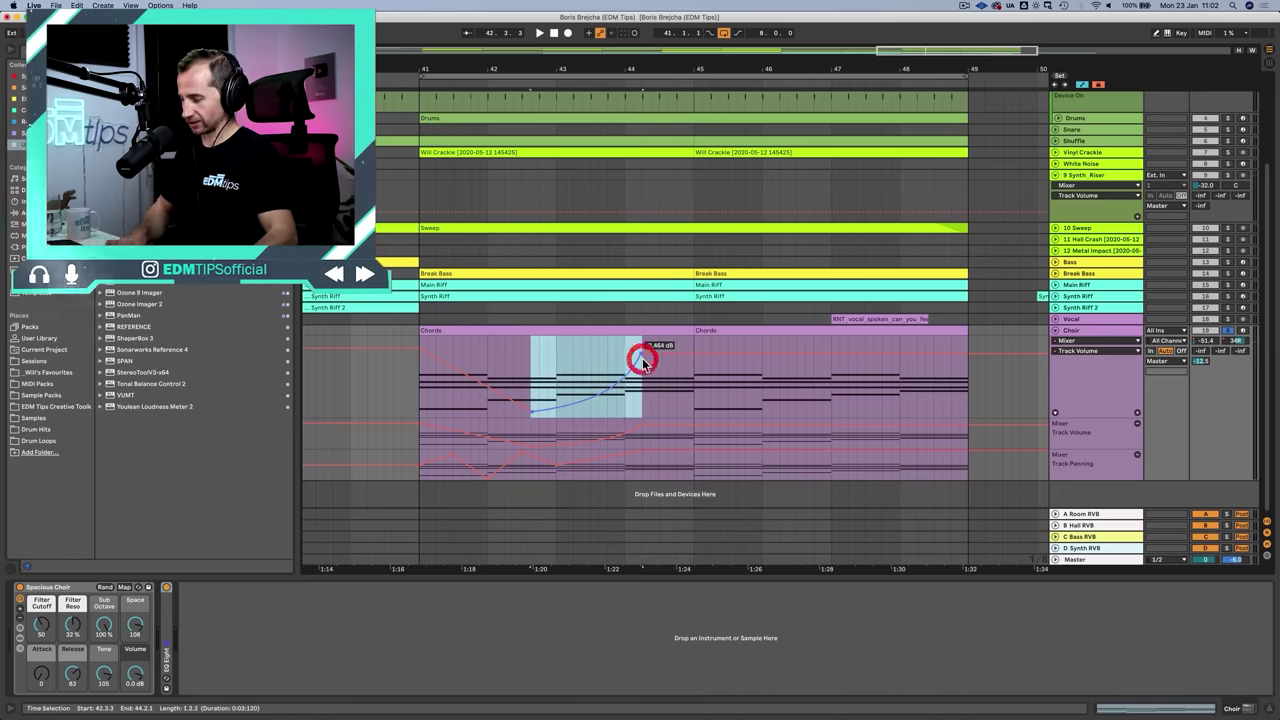
key(super+d)
key(super+d)
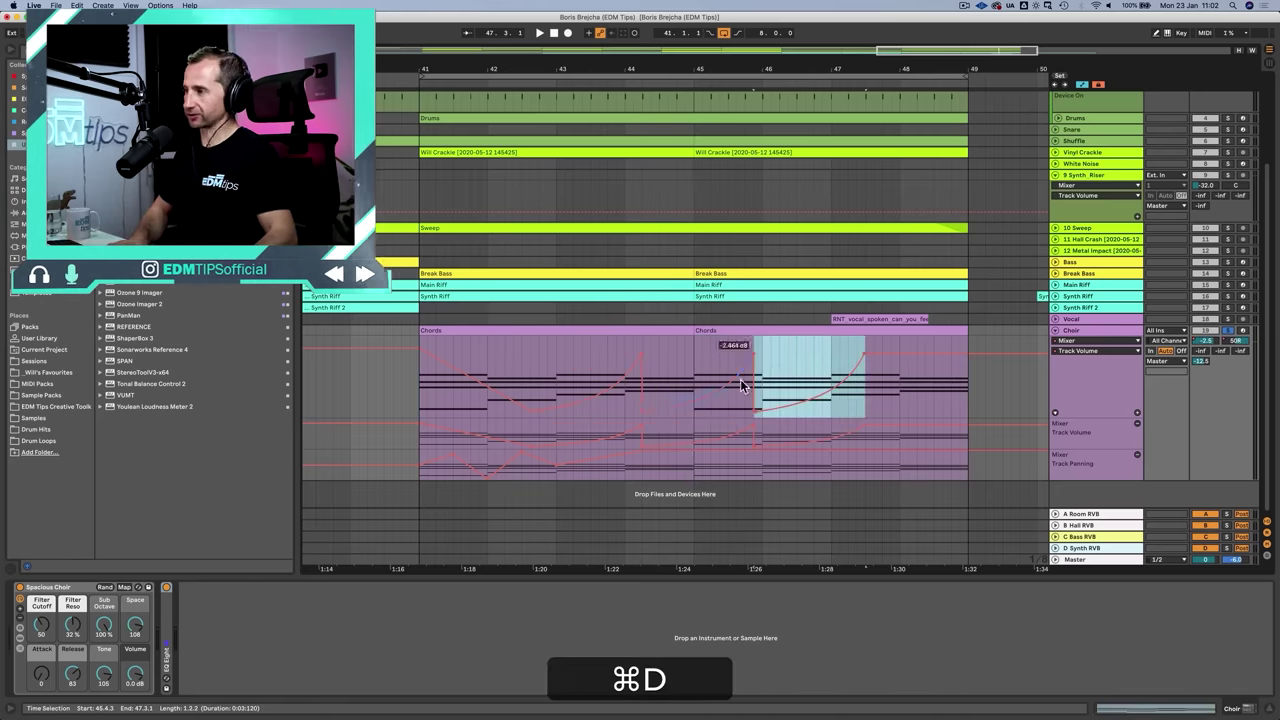
Try copying the first Chords clip on the Choir track to bar 37 with envelopes locked
click(1098, 85)
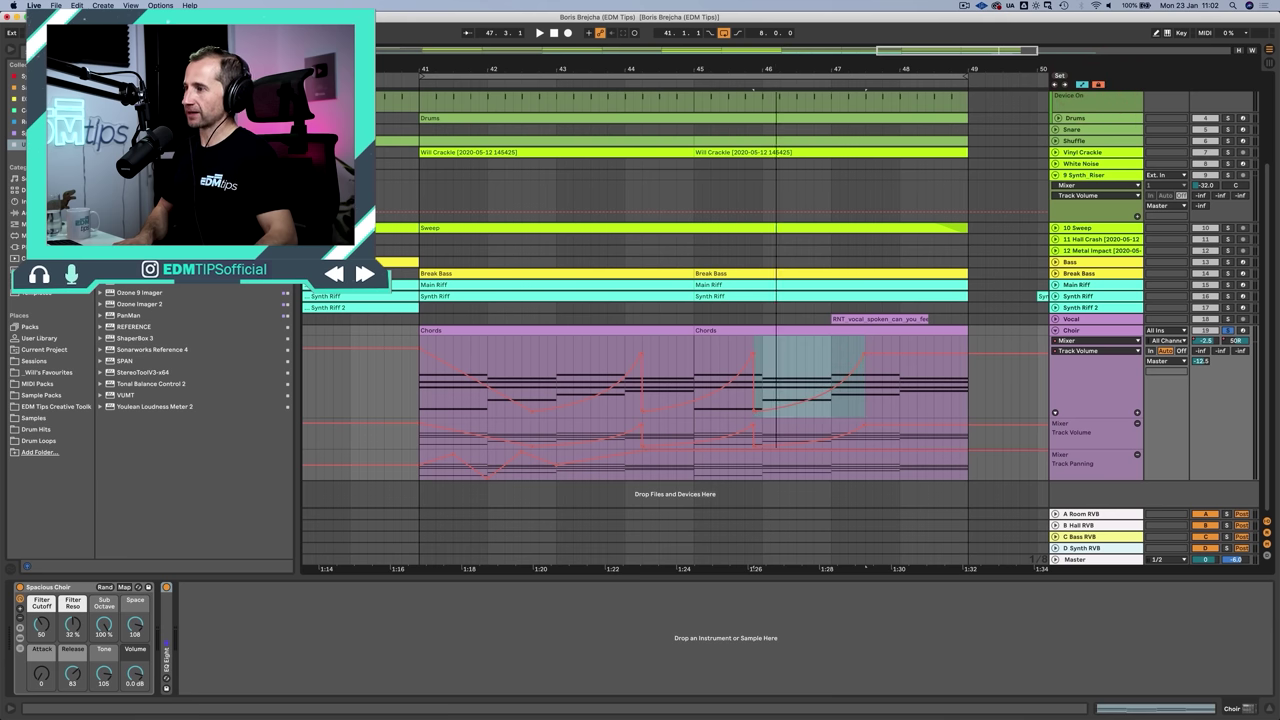
key(minus)
key(minus)
key(minus)
click(705, 330)
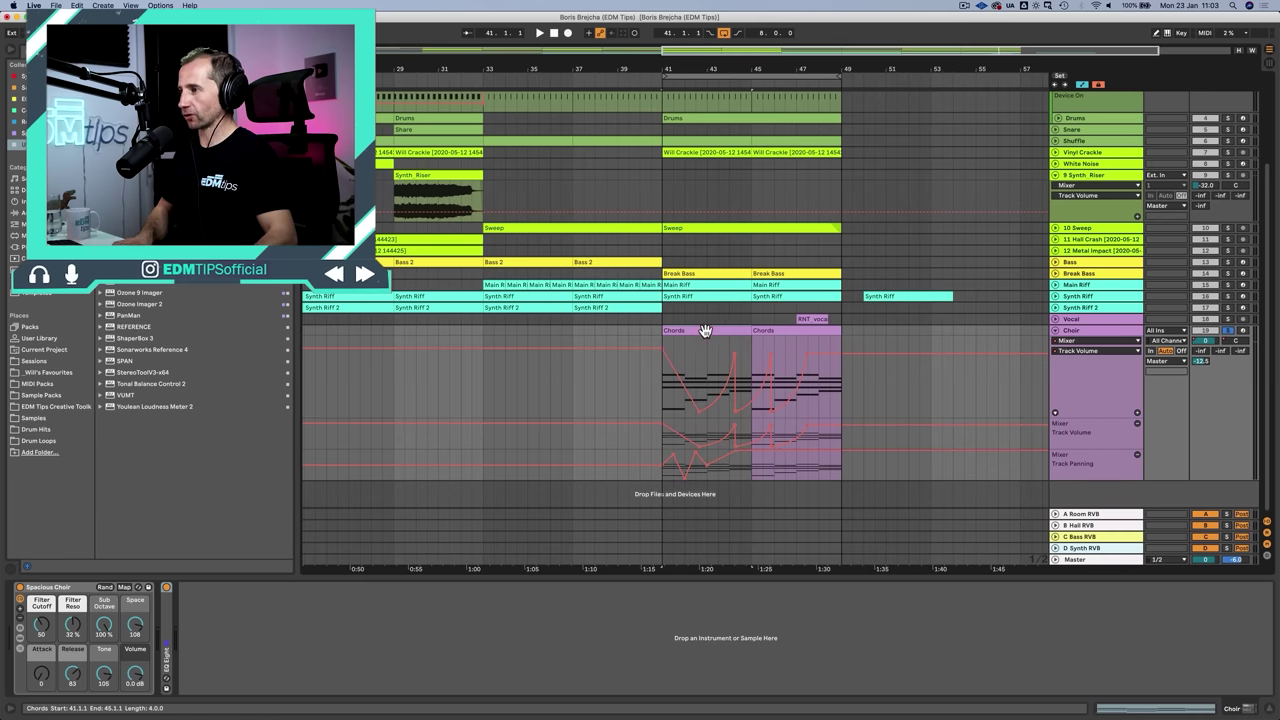
drag(705, 330, 614, 330)
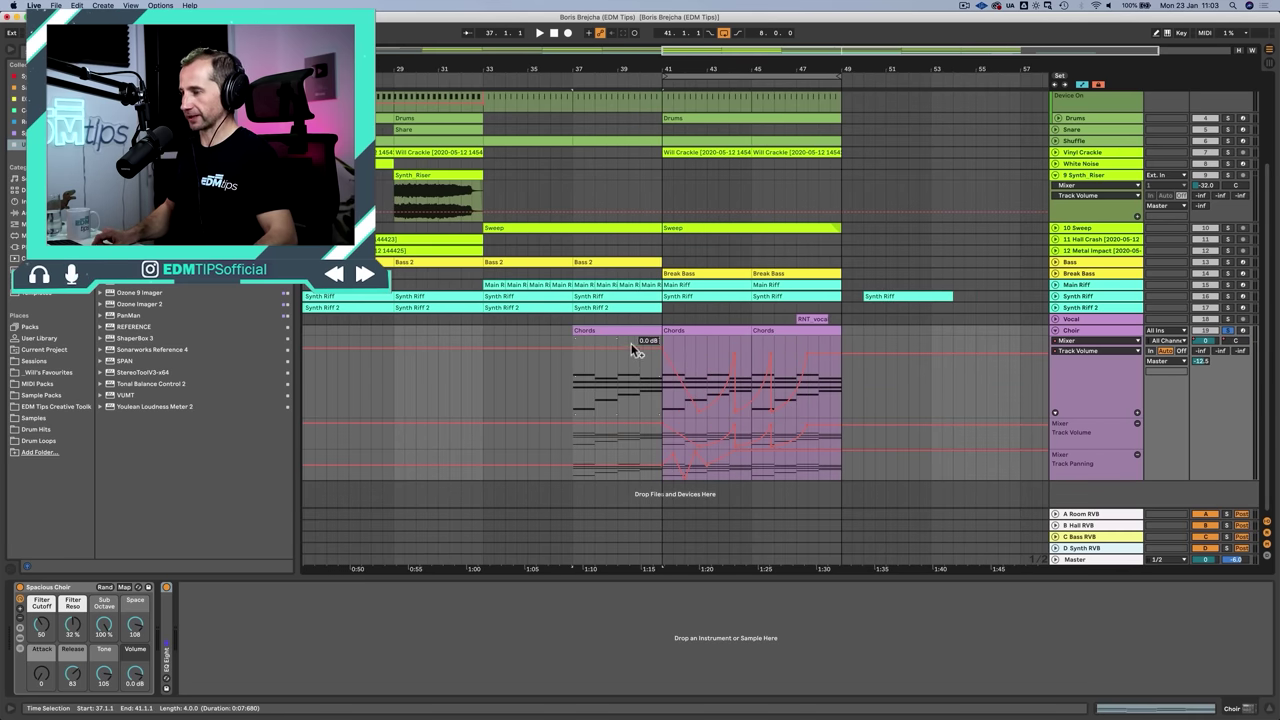
Undo the clip copy and place the first Chords clip four bars earlier again with envelopes unlocked
key(super+z)
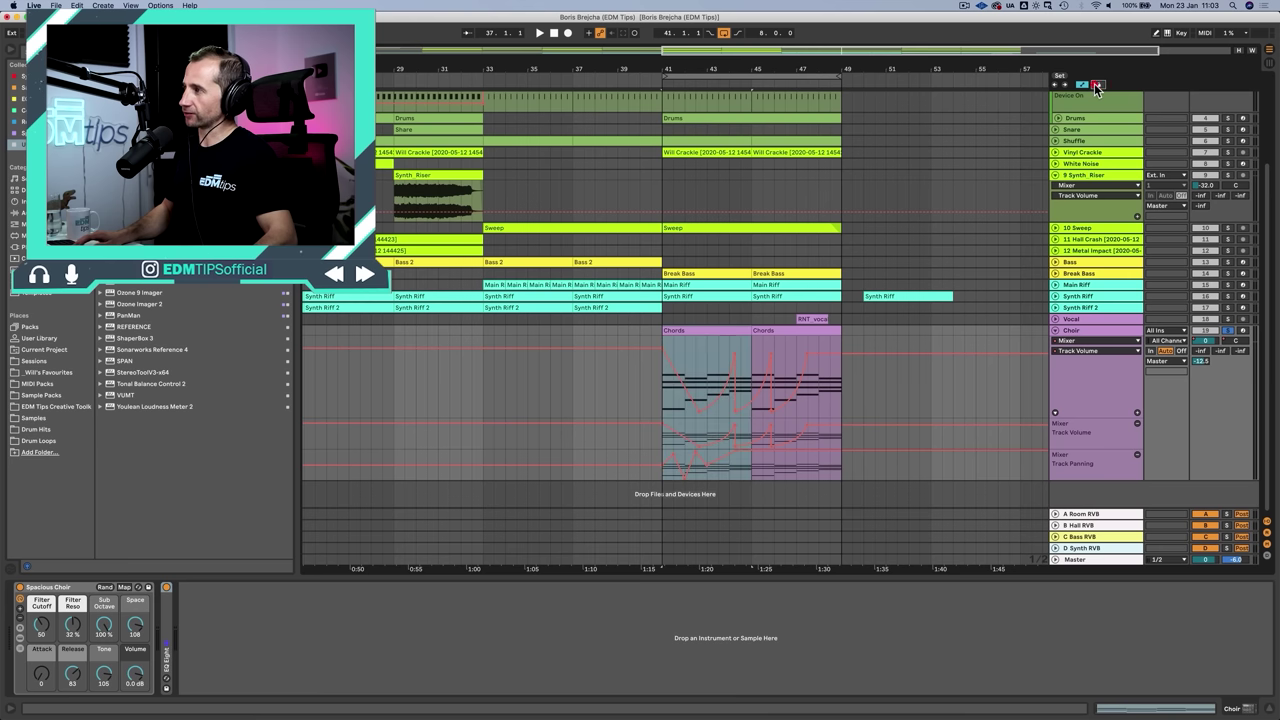
drag(716, 329, 634, 349)
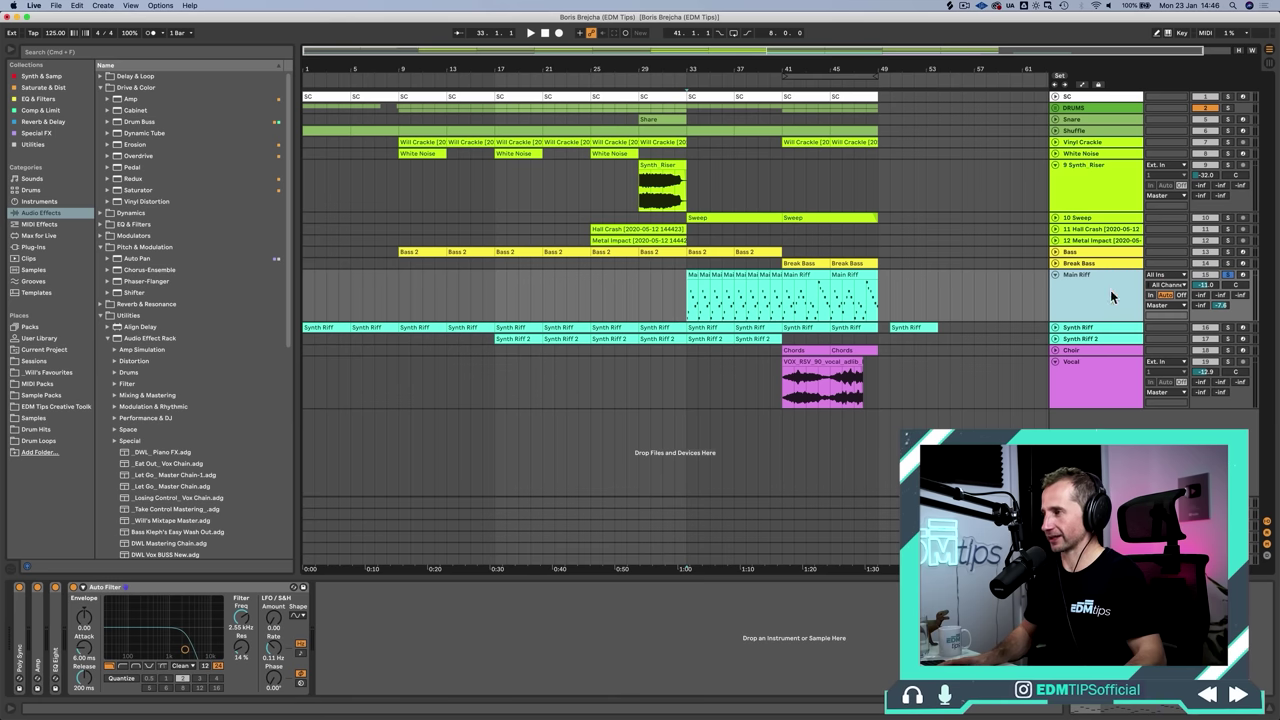
Preview the Main Riff and MIDI-map its Auto Filter frequency to hardware controller CC 16
key(space)
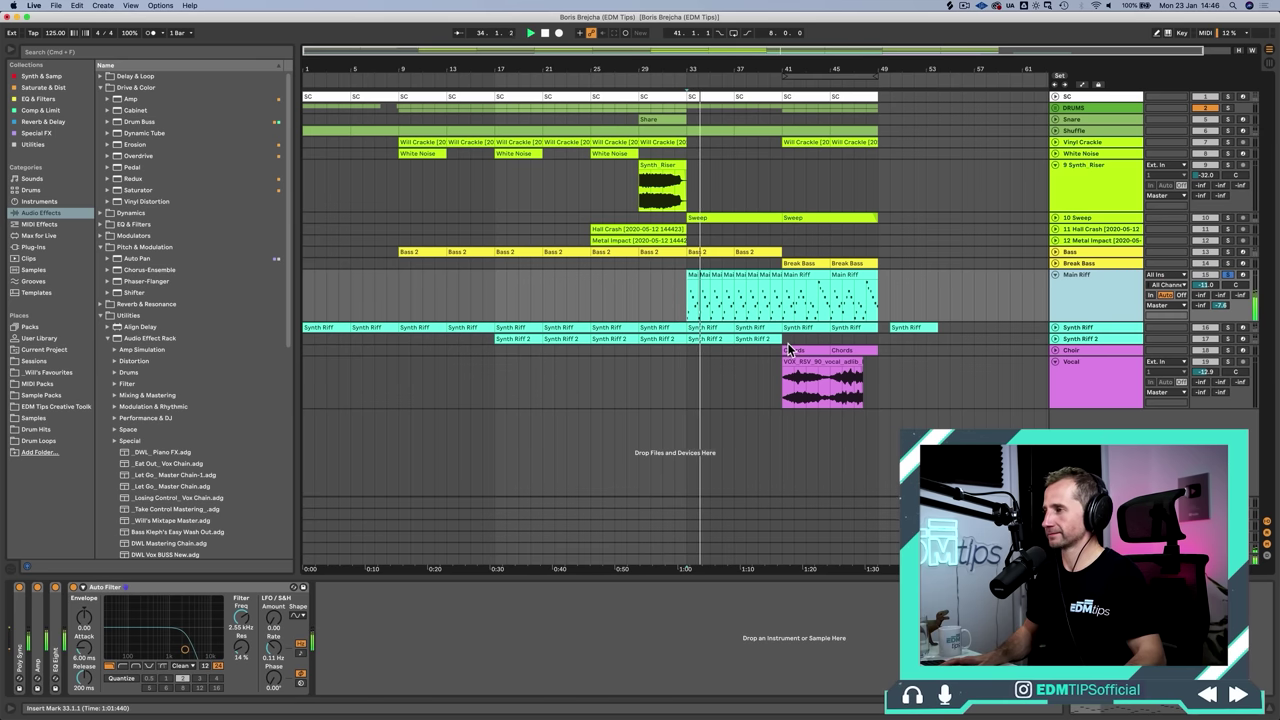
key(space)
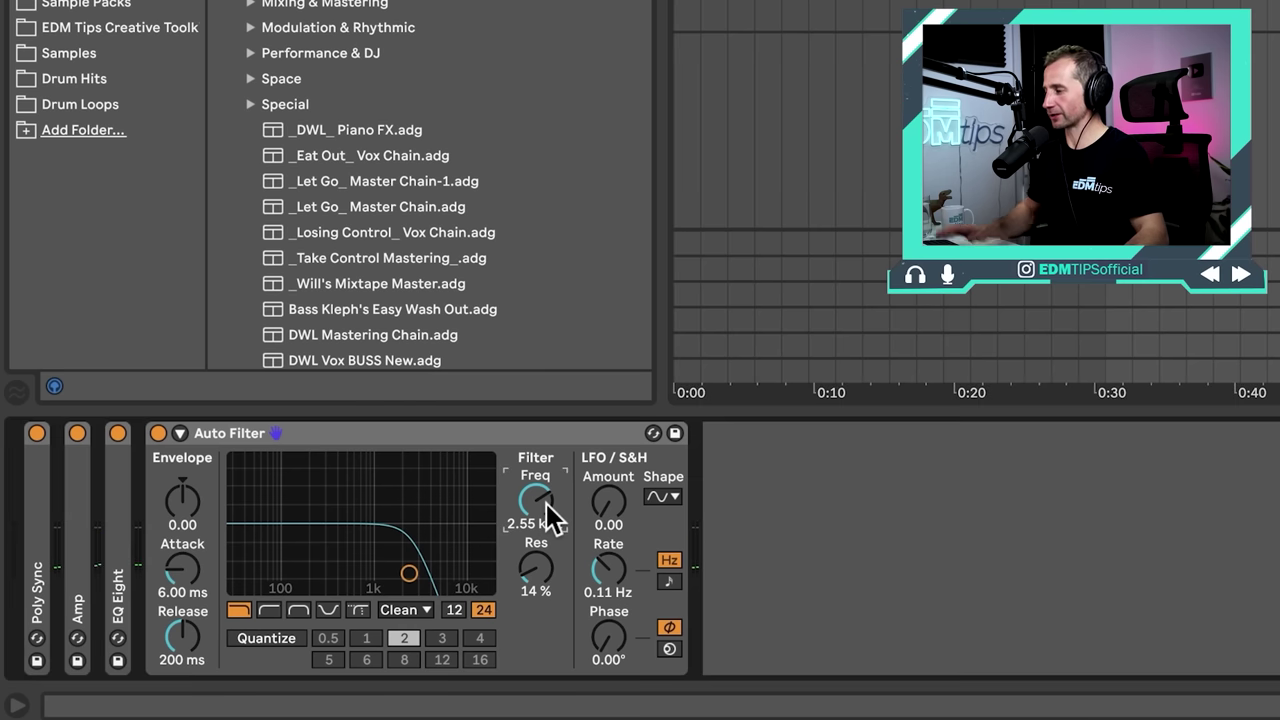
right_click(243, 617)
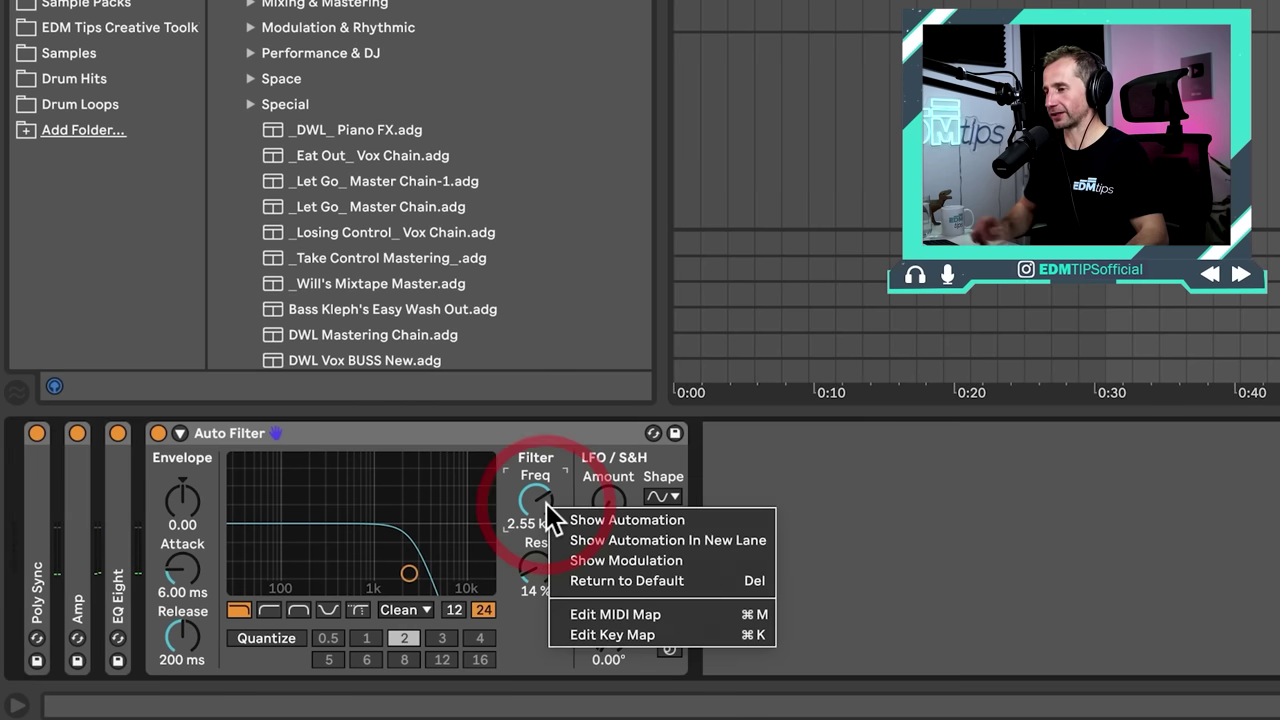
click(638, 615)
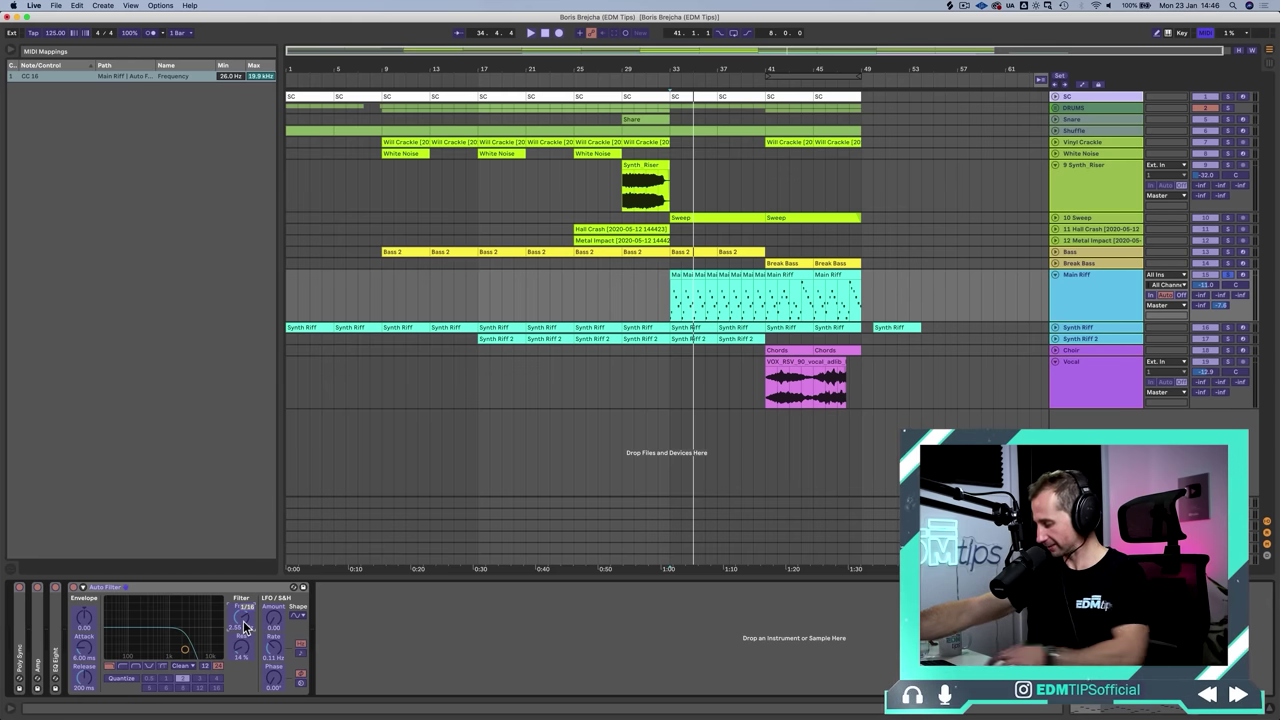
key(super)
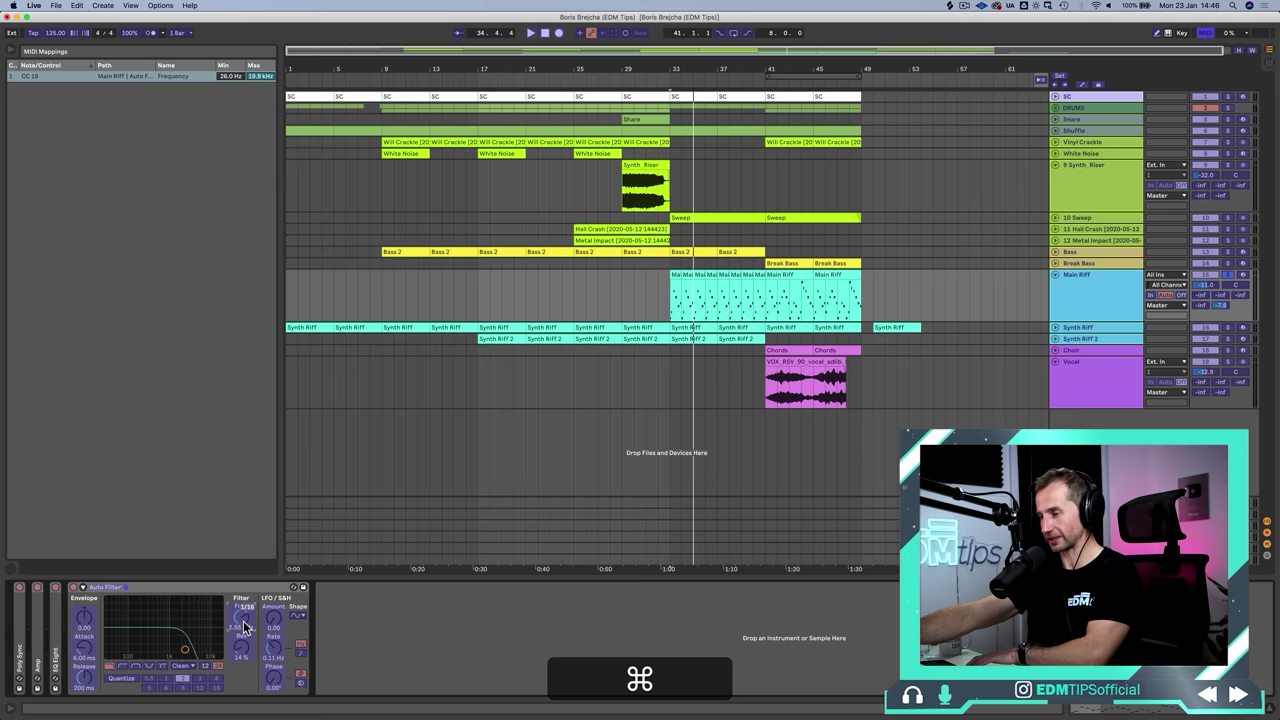
key(super+m)
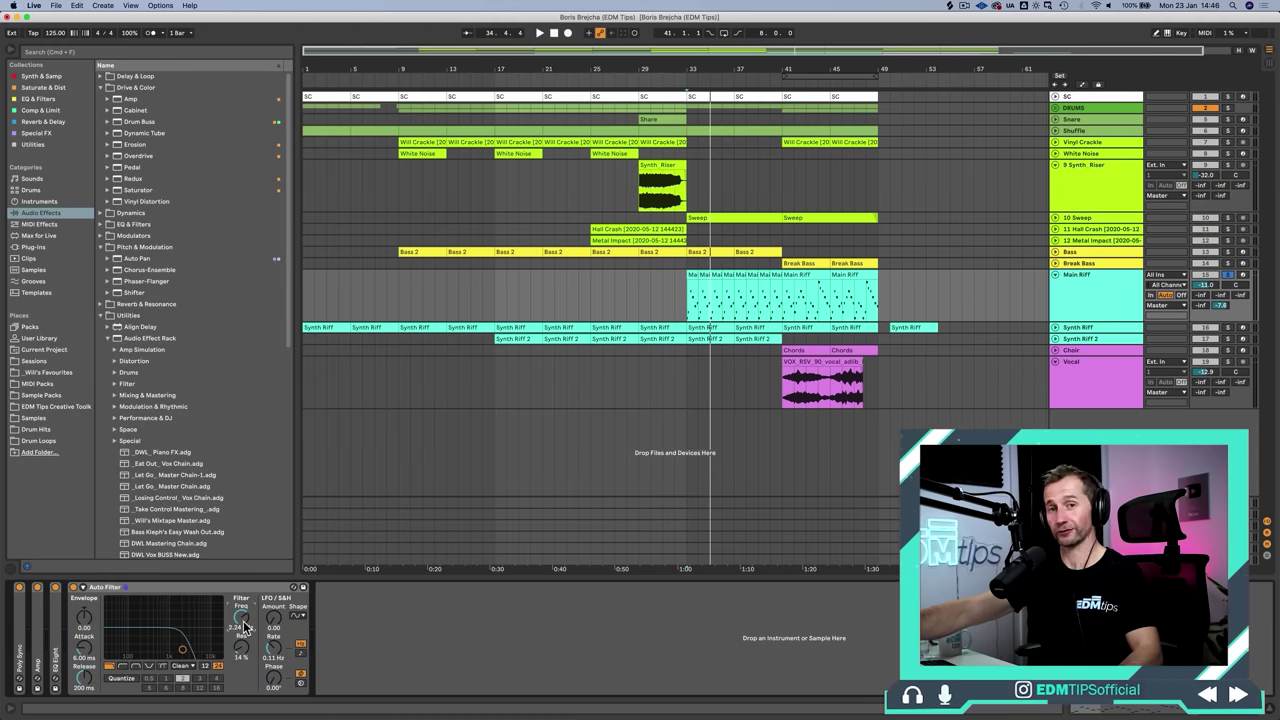
Play the Main Riff from bar 33 while sweeping the filter frequency with the mapped controller
click(688, 308)
key(space)
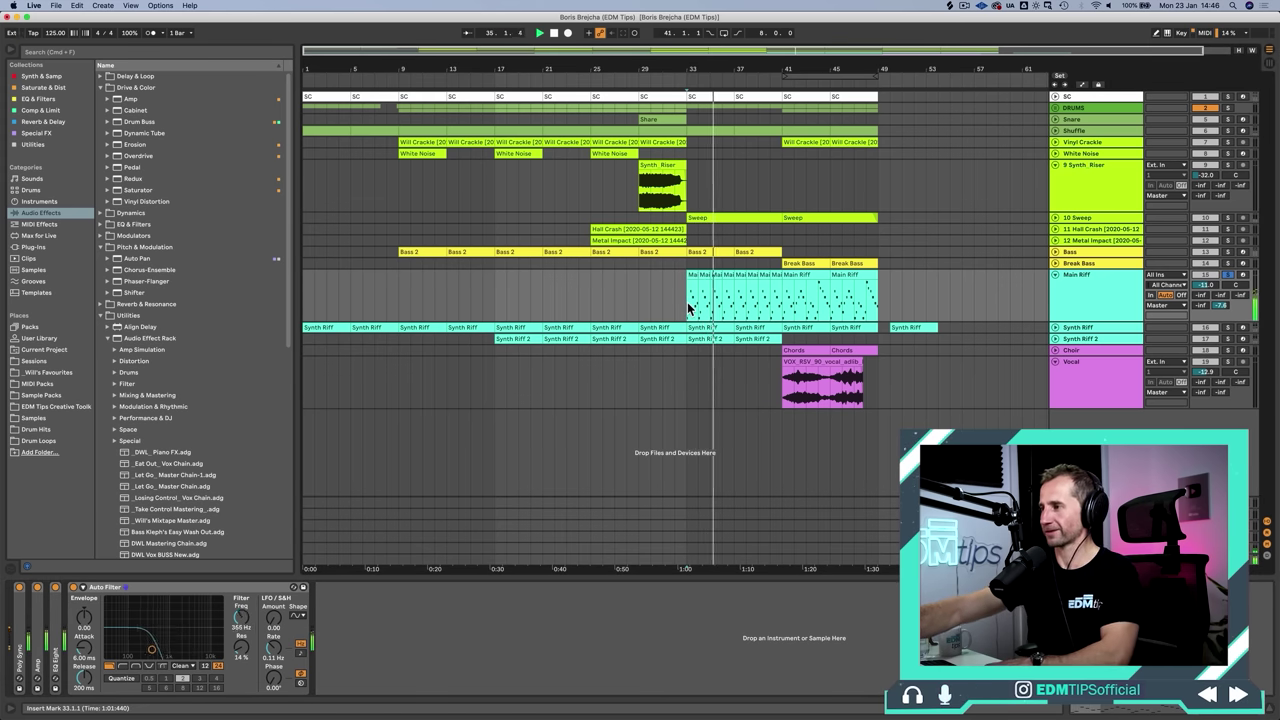
key(space)
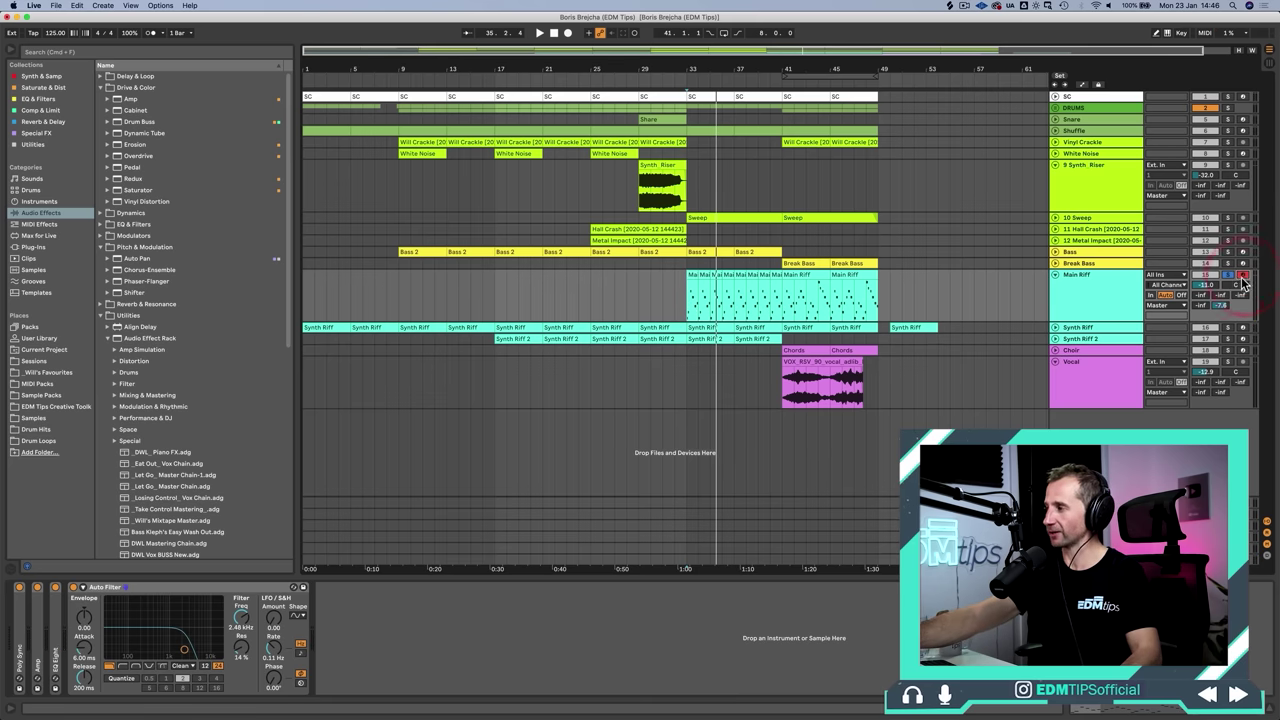
Arm the Main Riff track, enable MIDI overdub and set the start position to bar 33
click(695, 300)
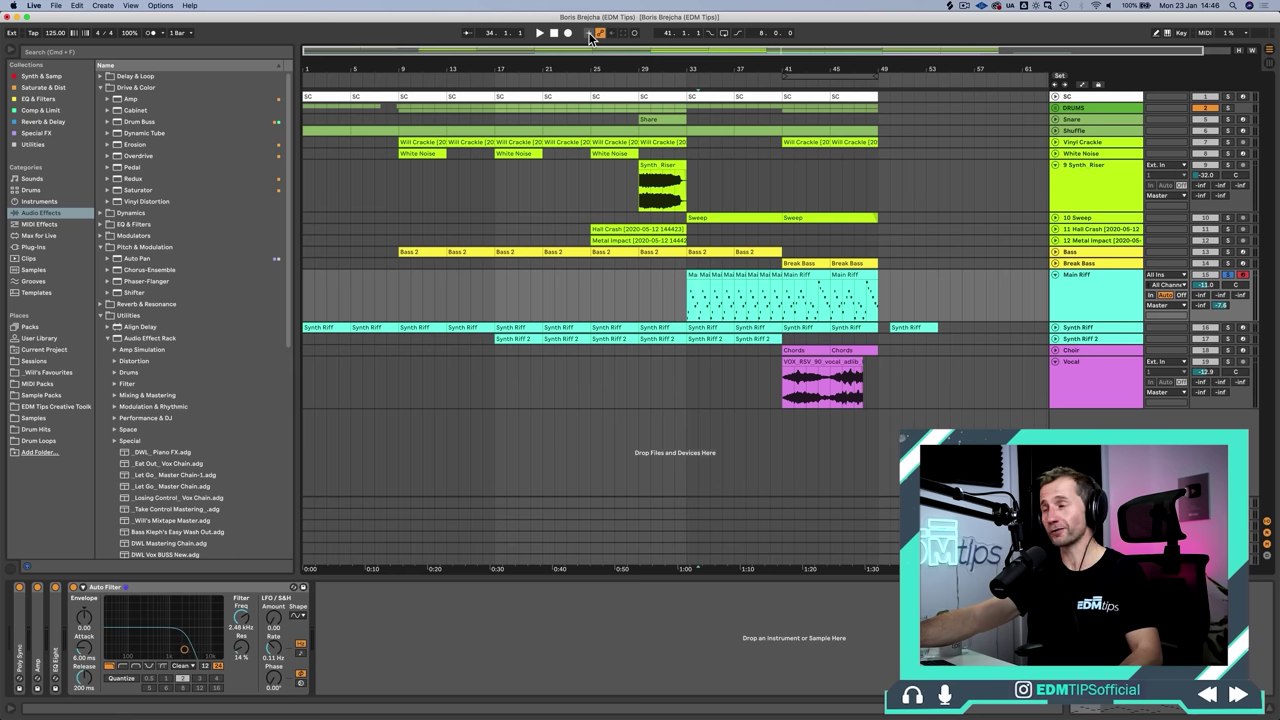
click(687, 290)
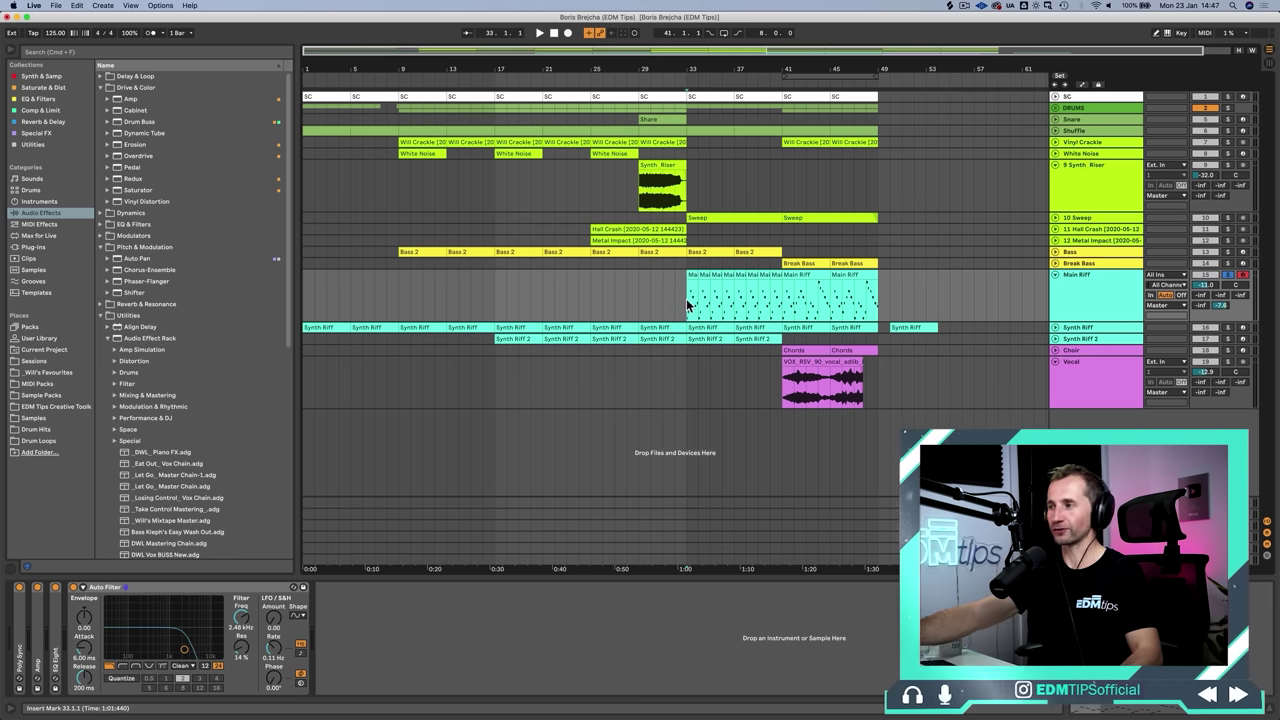
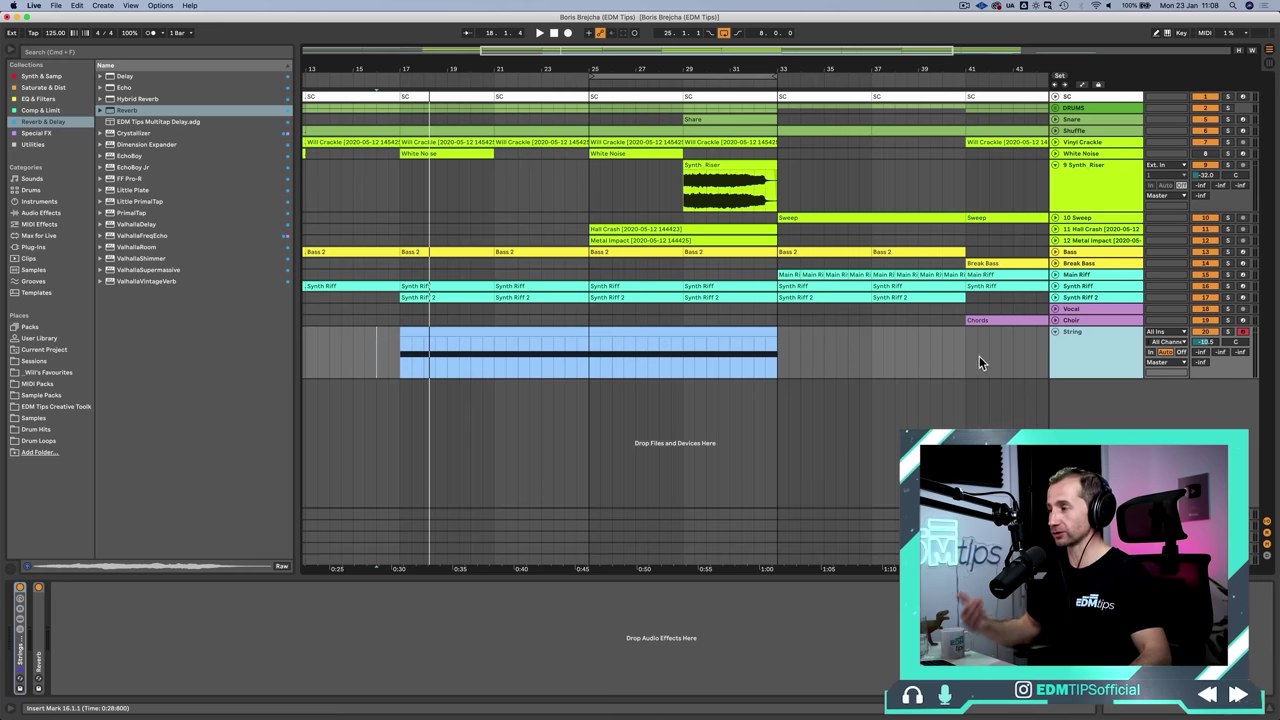
Add a Utility effect to the String track and show its Gain automation in a new lane
click(1058, 348)
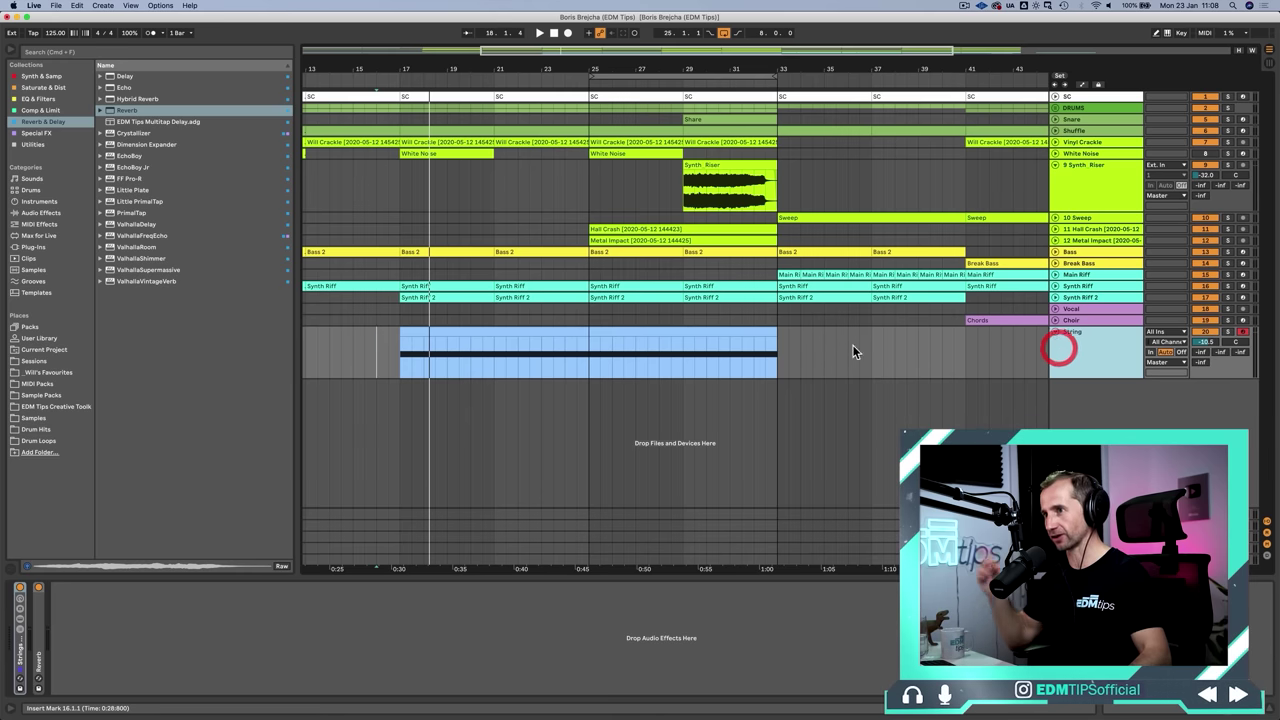
click(28, 145)
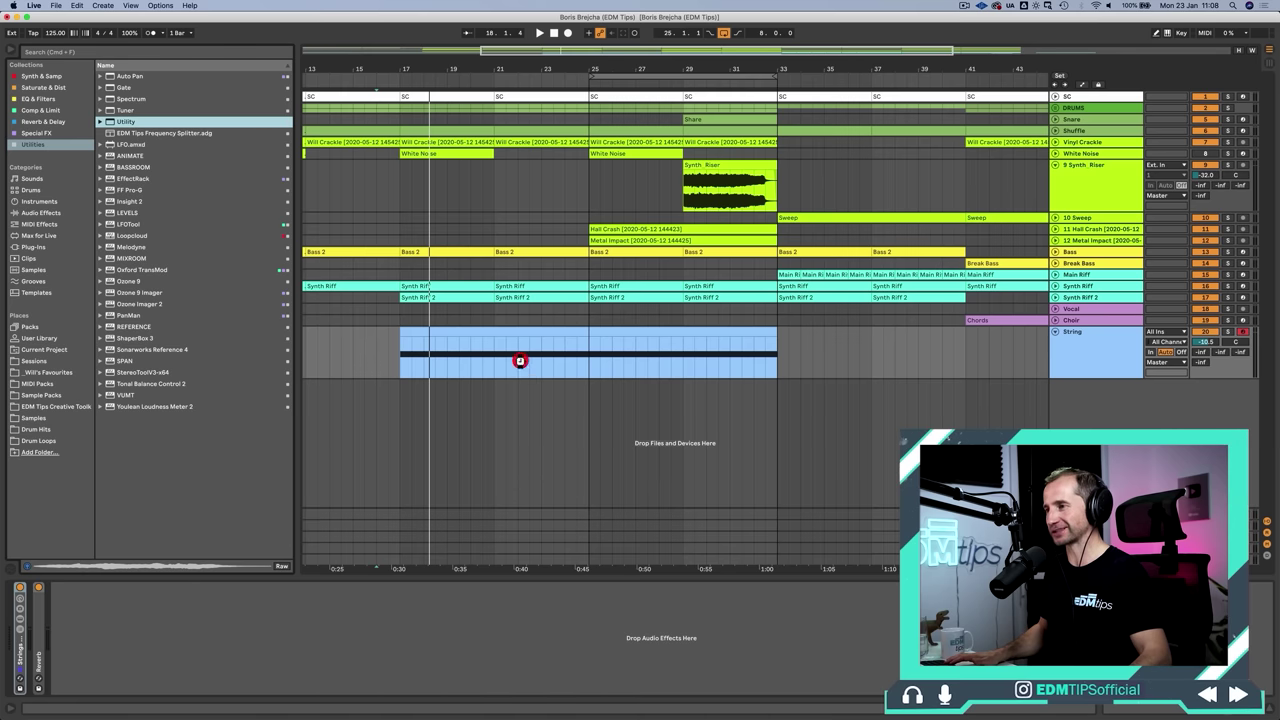
drag(520, 360, 520, 360)
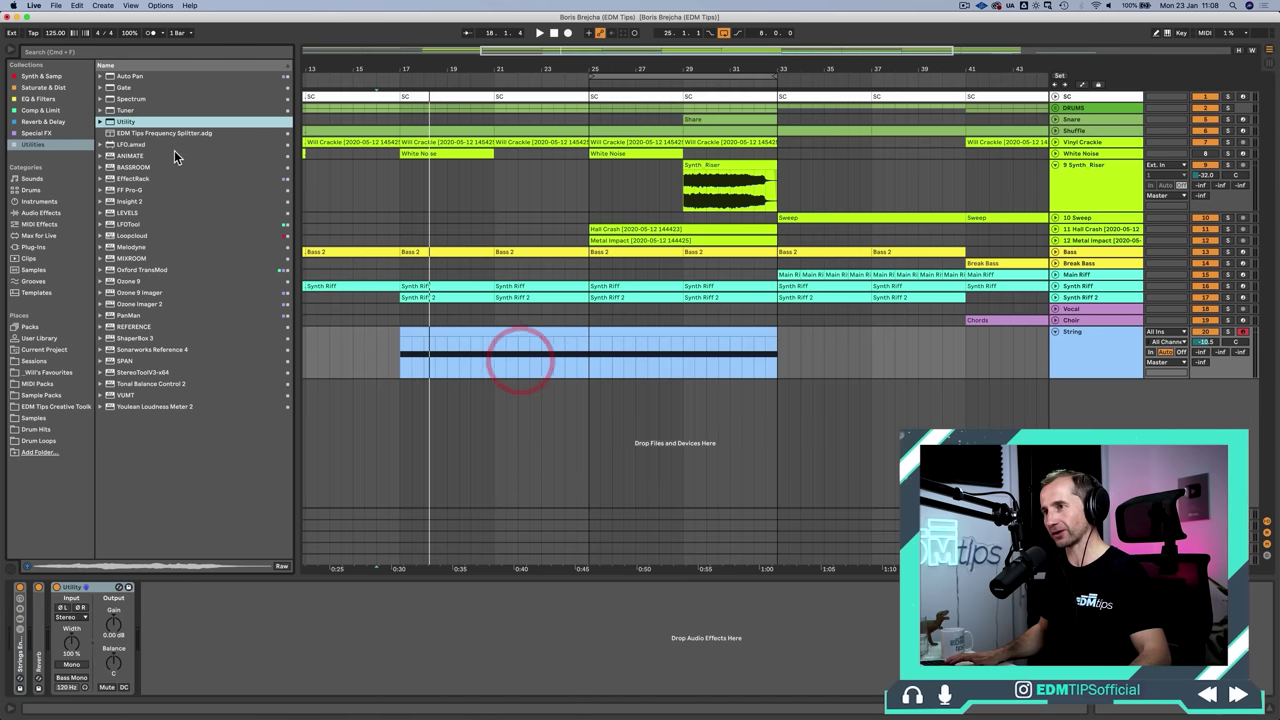
click(98, 591)
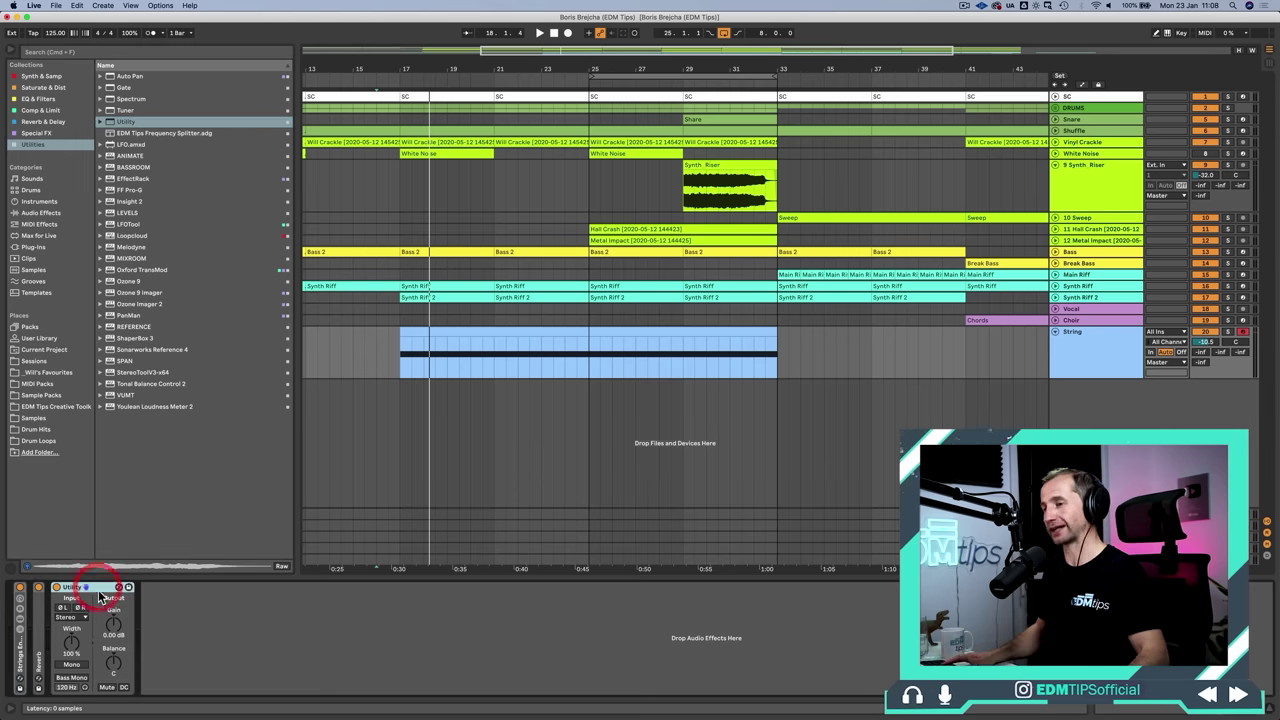
right_click(116, 628)
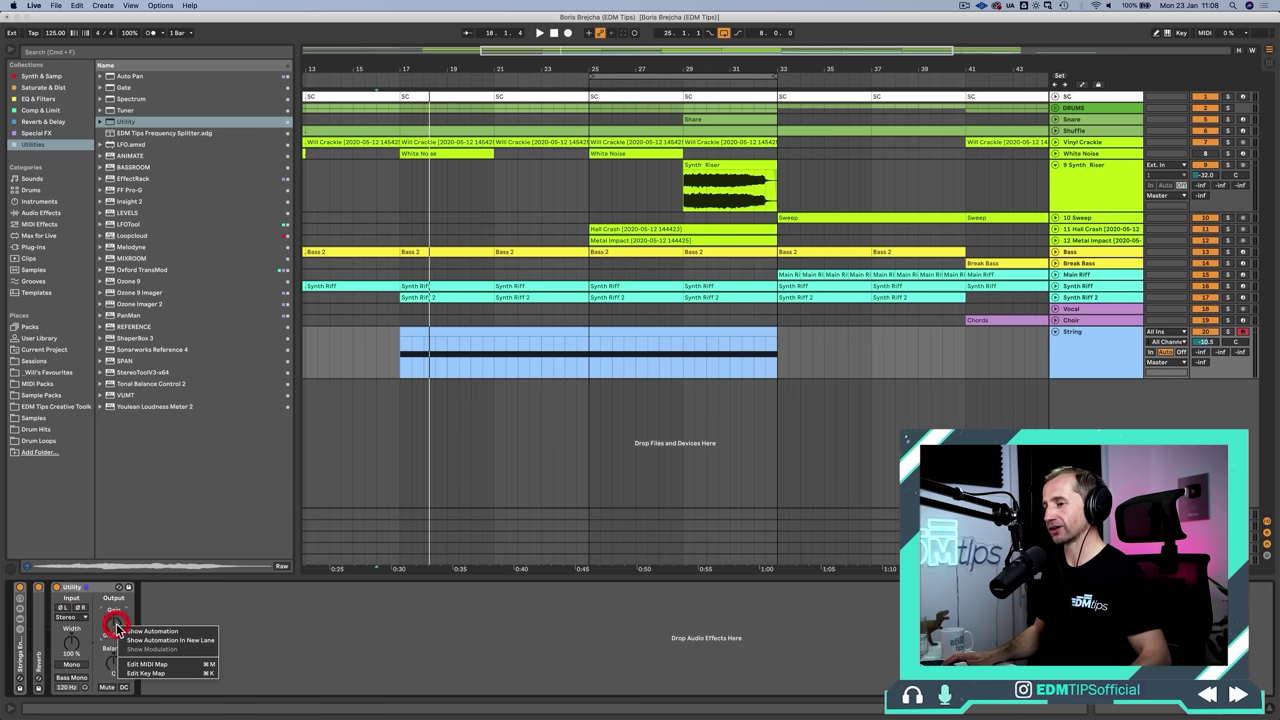
click(168, 640)
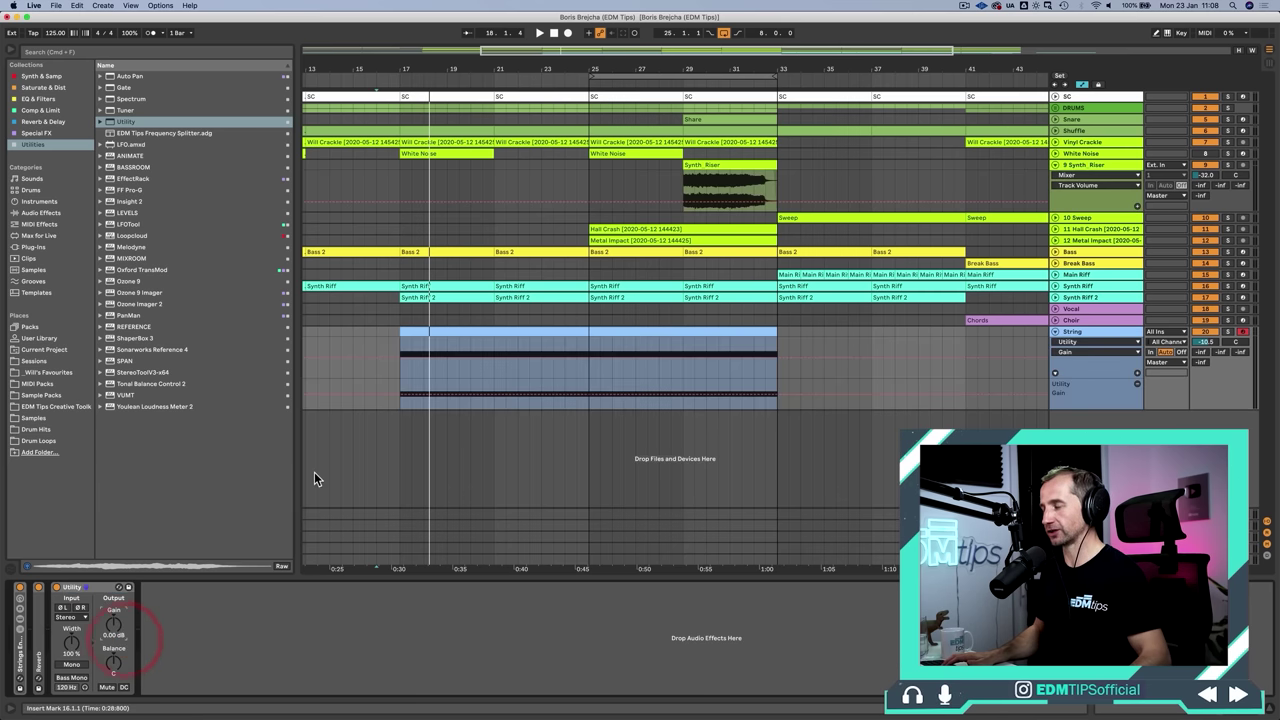
Preview the String track's entrance by playing the arrangement from bar 16
click(378, 376)
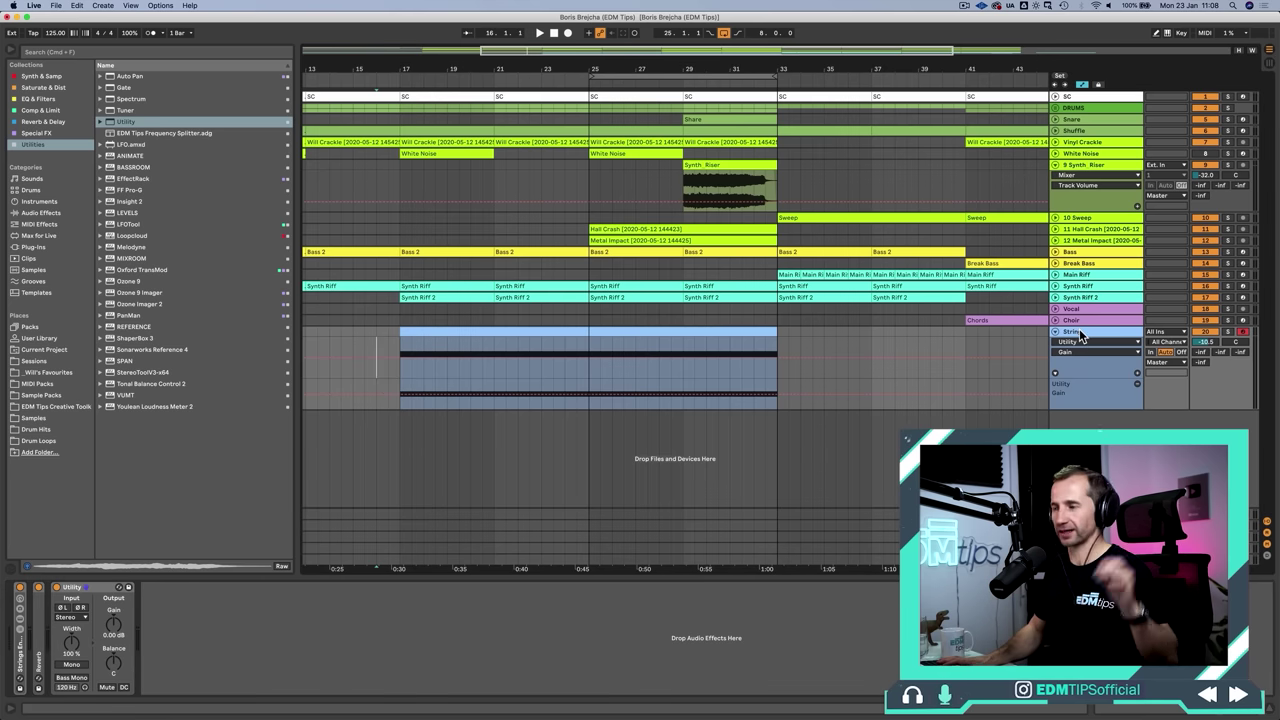
key(space)
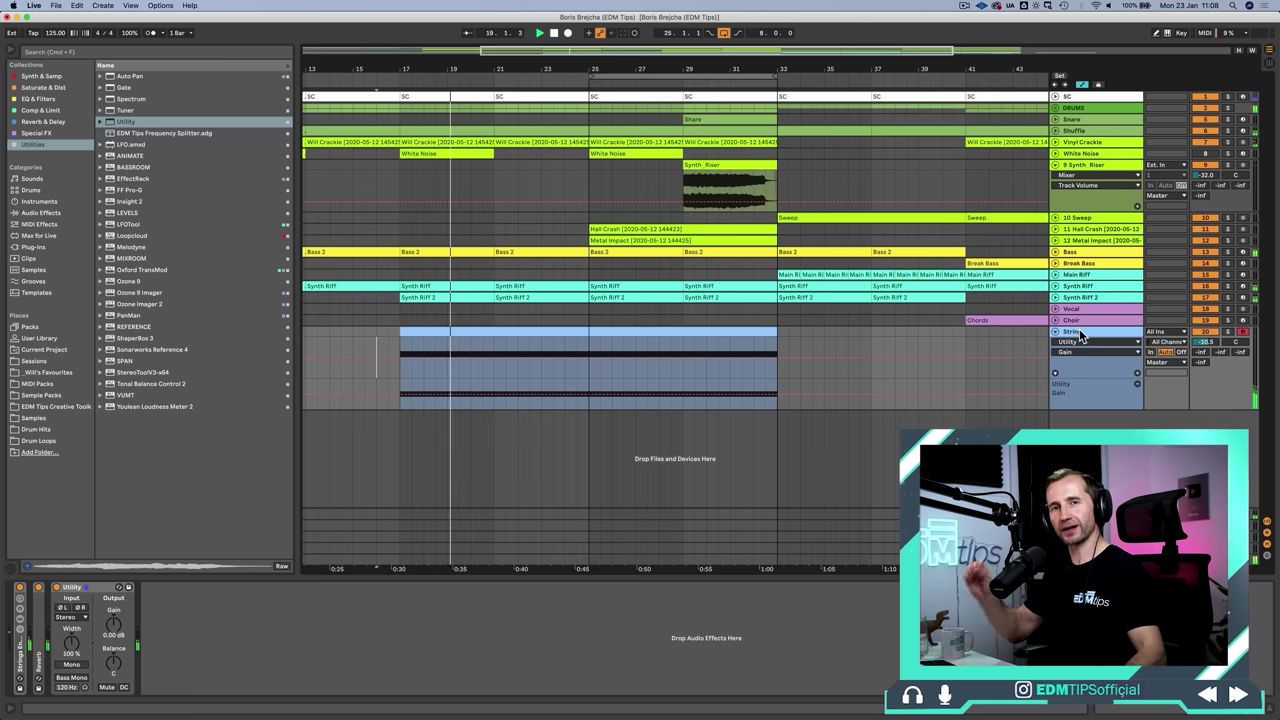
key(space)
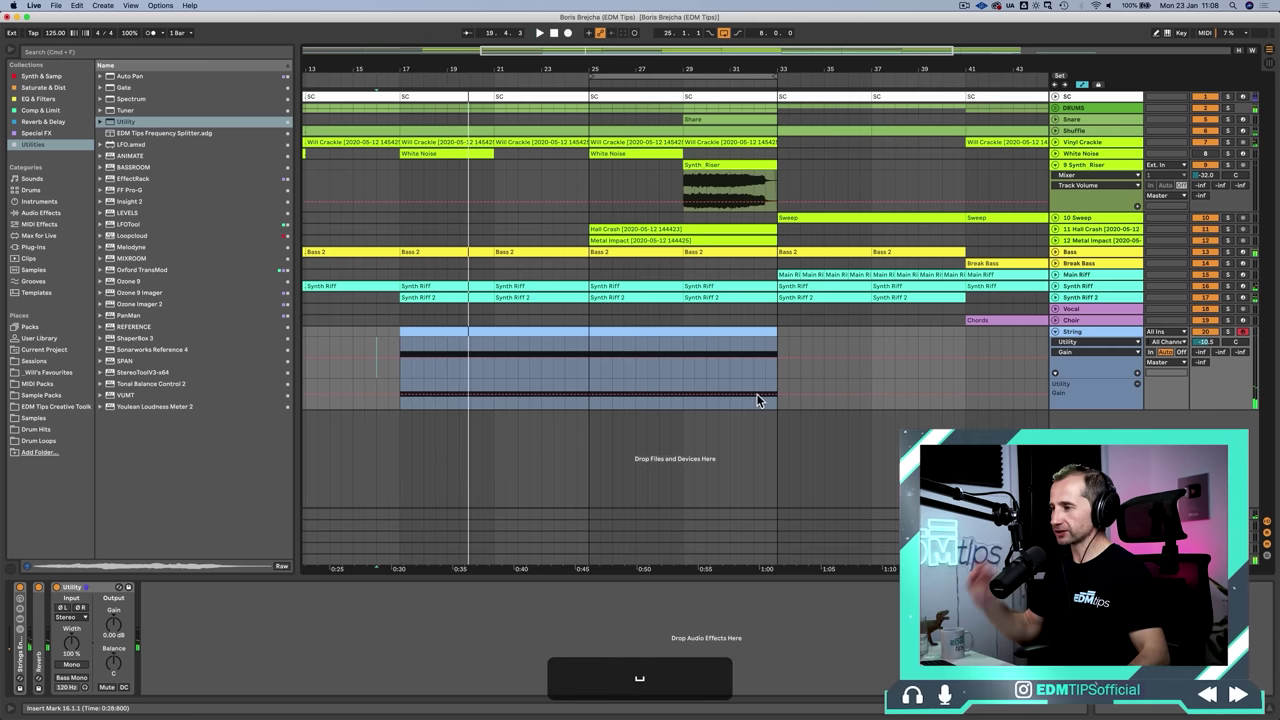
Draw a Utility gain fade-in on the String track, rising from about -28.8 dB at bar 17 to 0.00 dB at bar 25
click(590, 398)
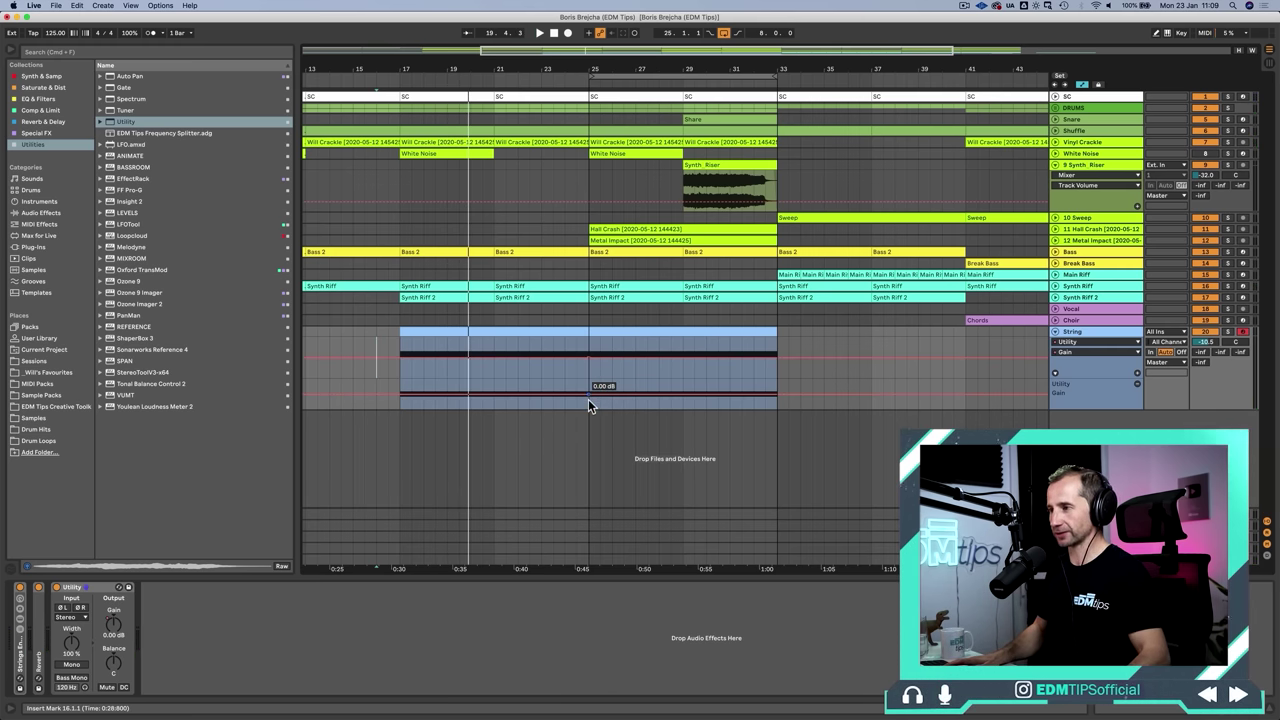
click(385, 393)
drag(404, 399, 404, 406)
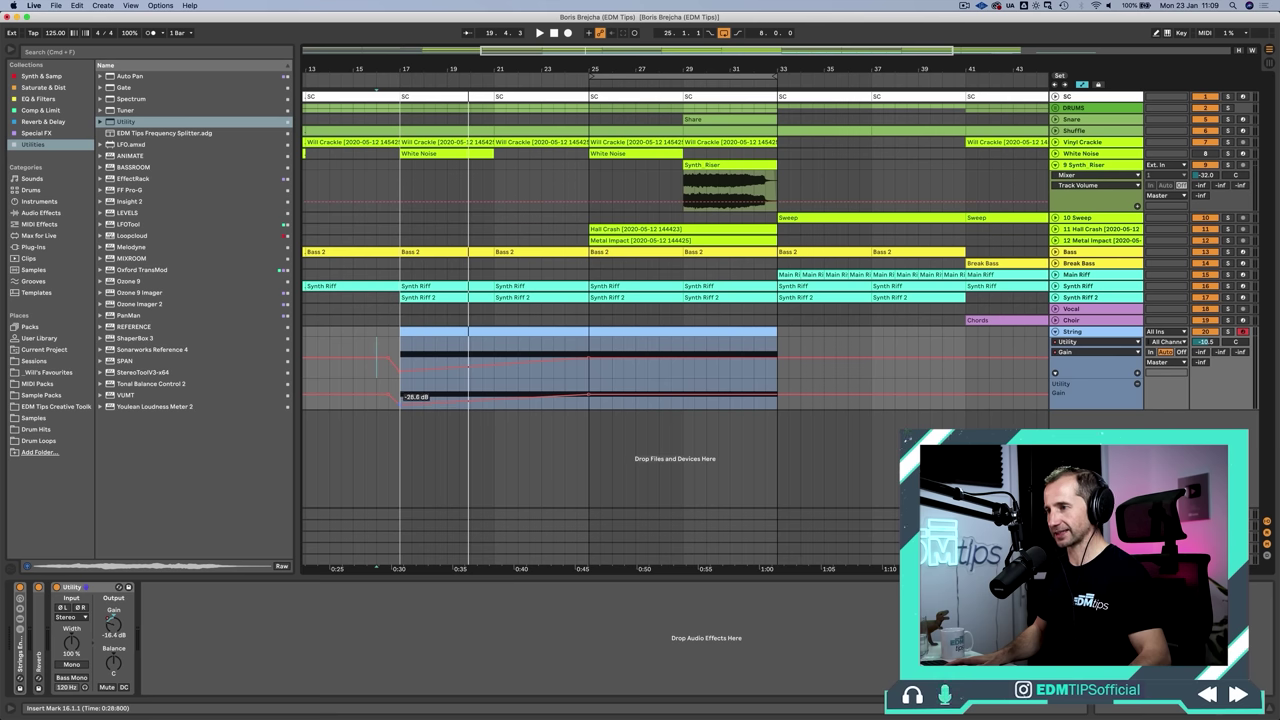
Play the String track's gain fade-in from bar 17
click(398, 390)
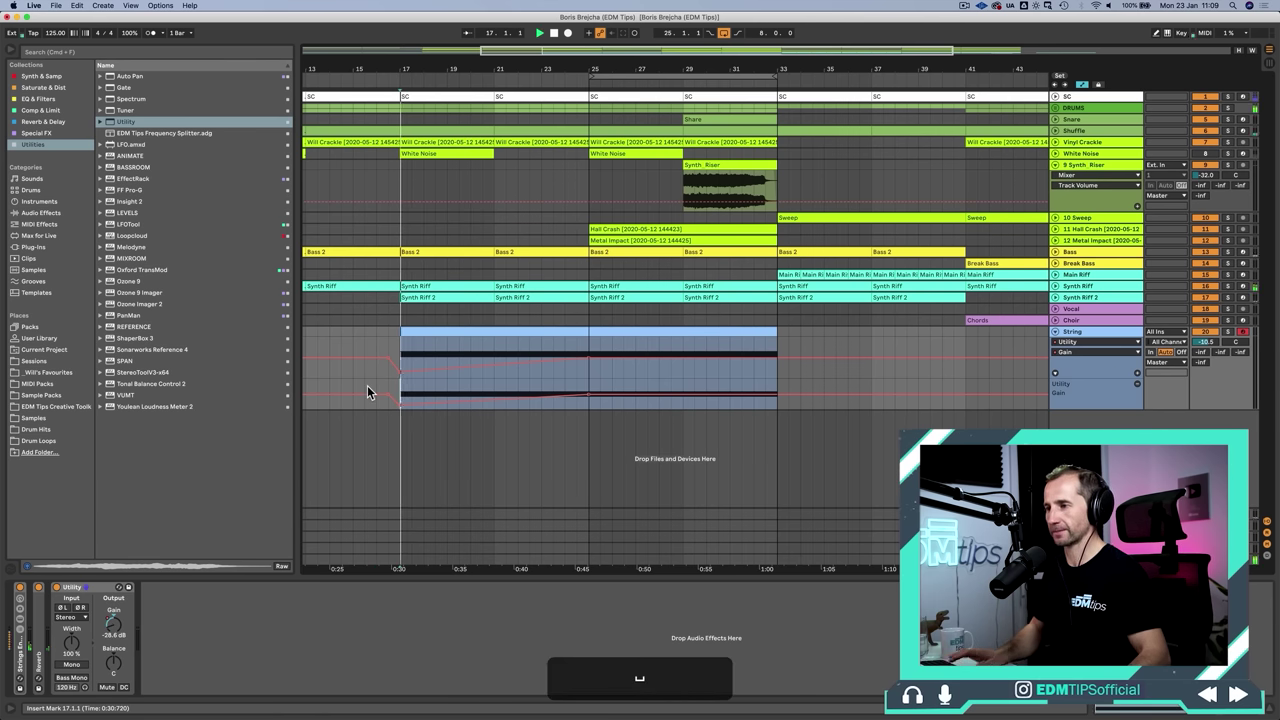
key(space)
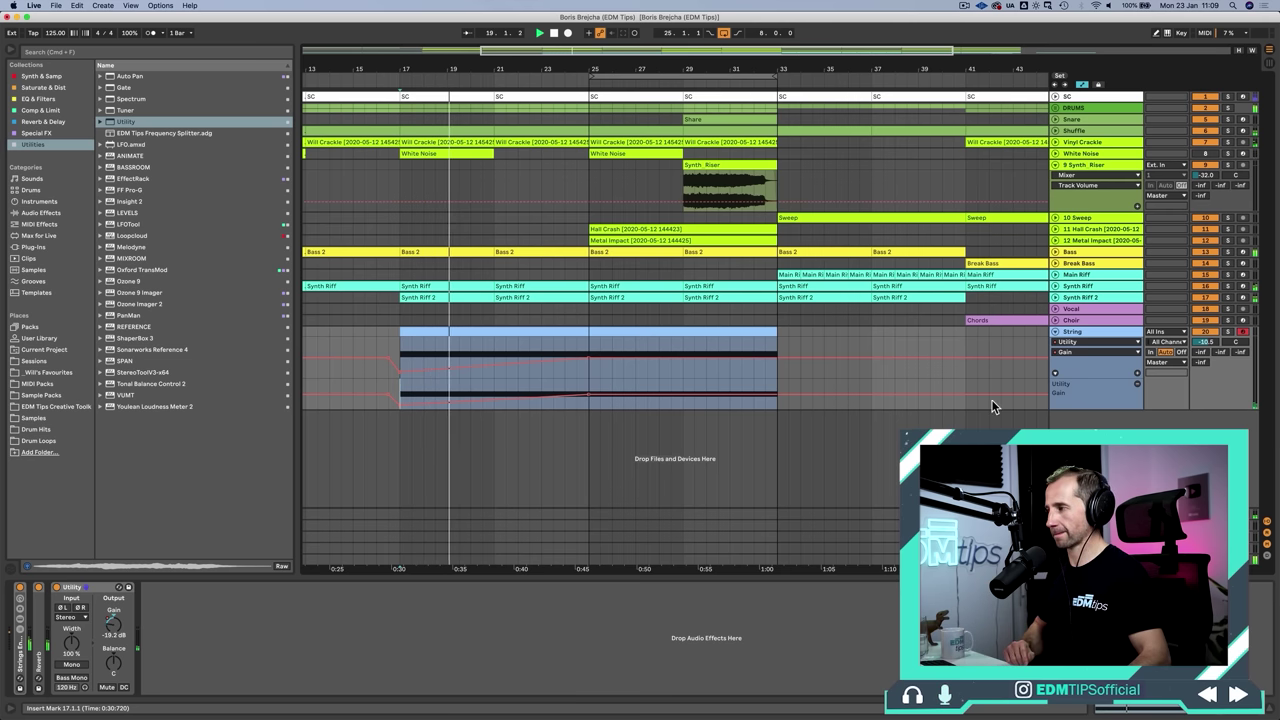
drag(1085, 406, 1086, 520)
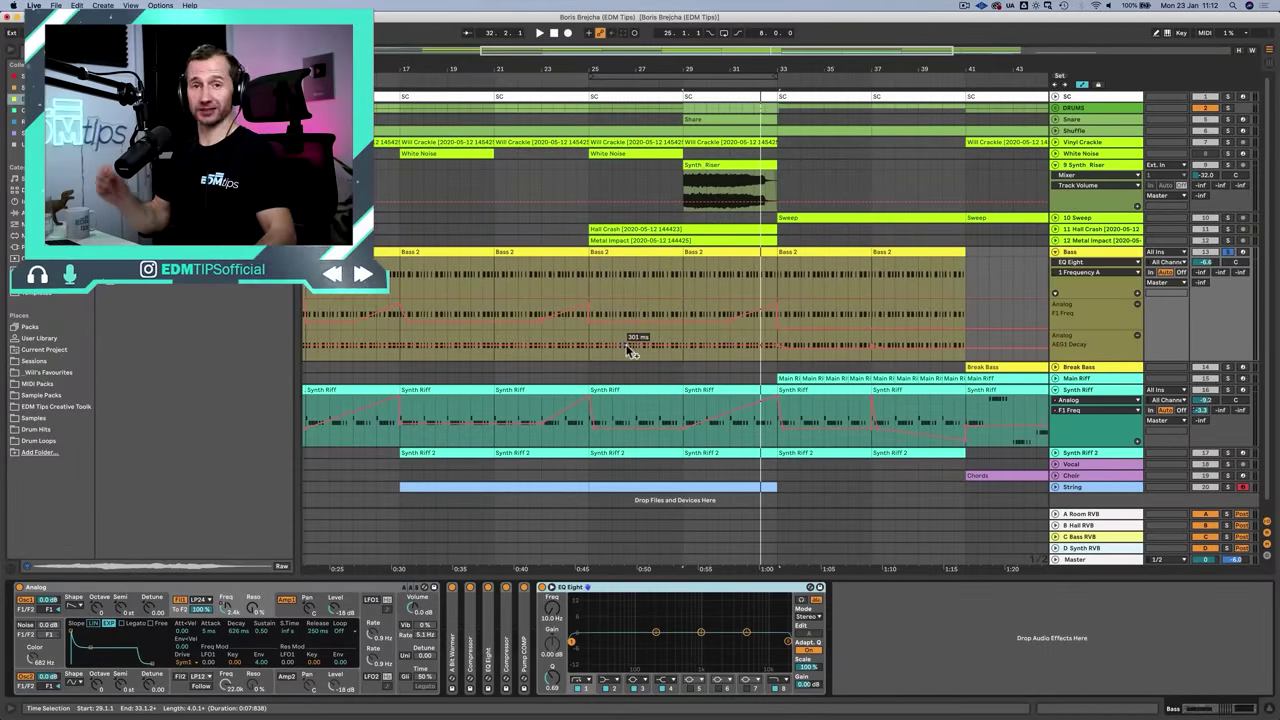
Play the soloed Bass from bar 29 and sweep the EQ Eight low-cut frequency by hand
click(686, 272)
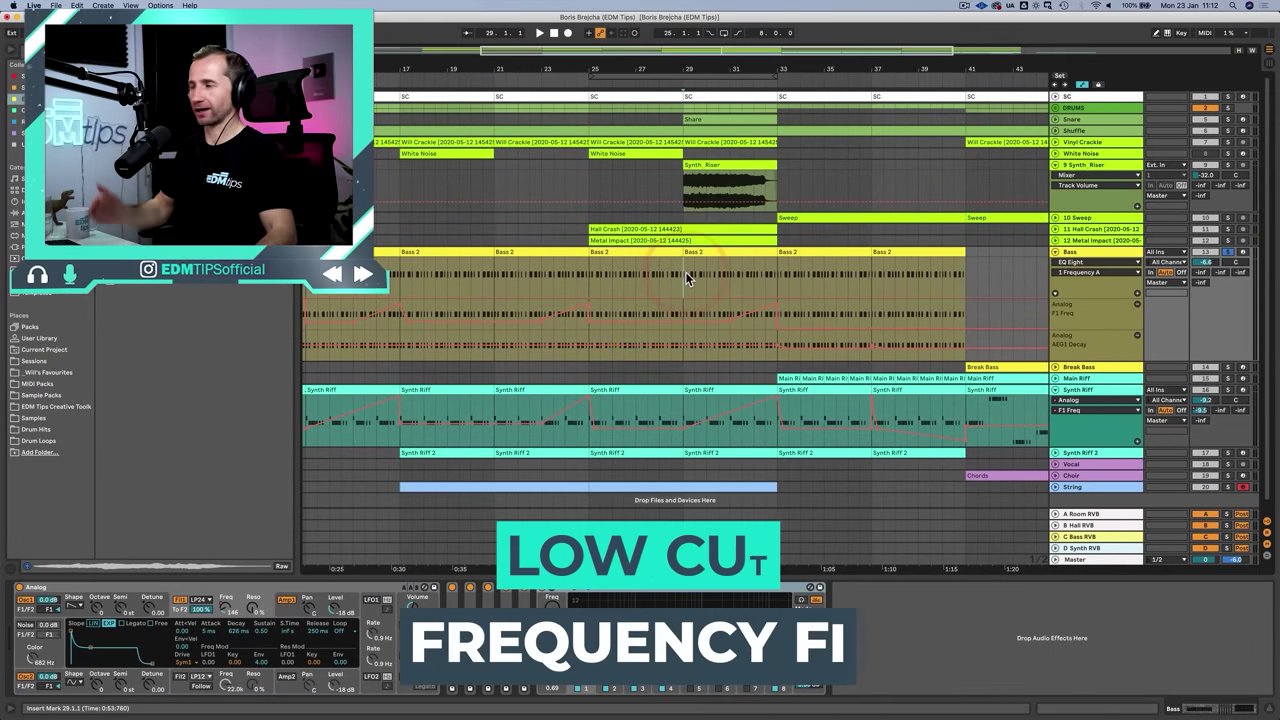
click(677, 278)
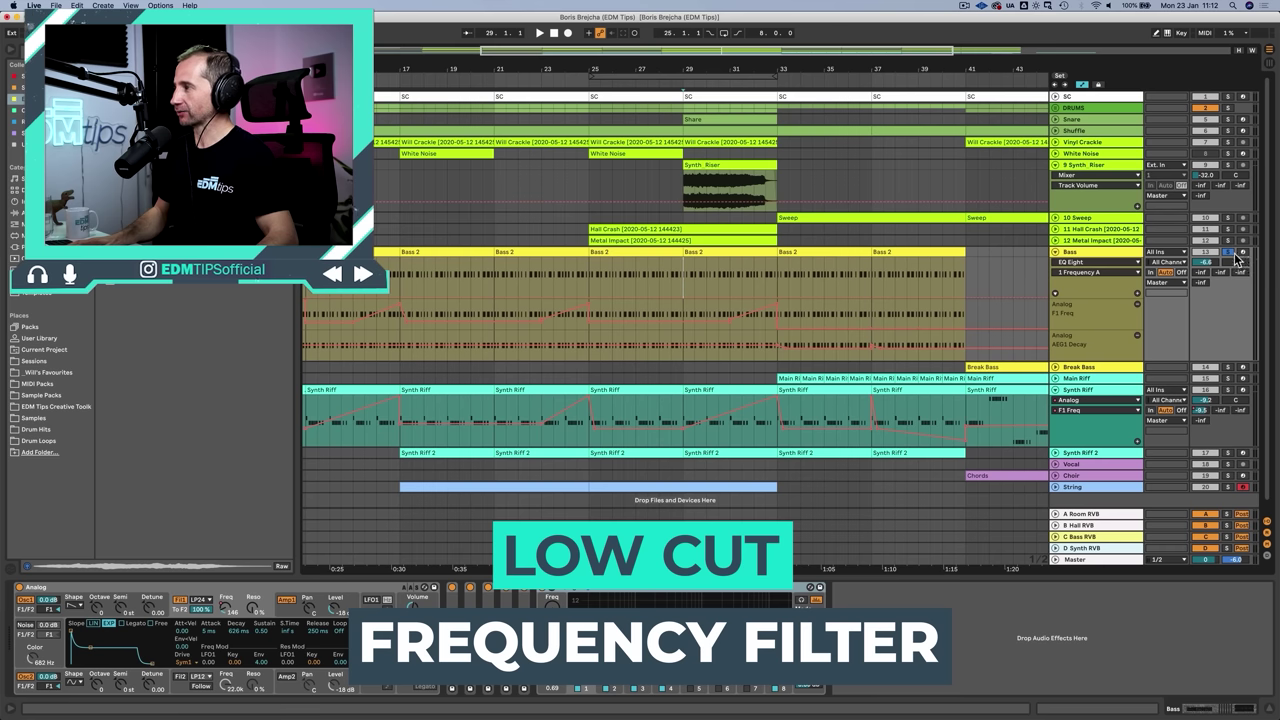
key(space)
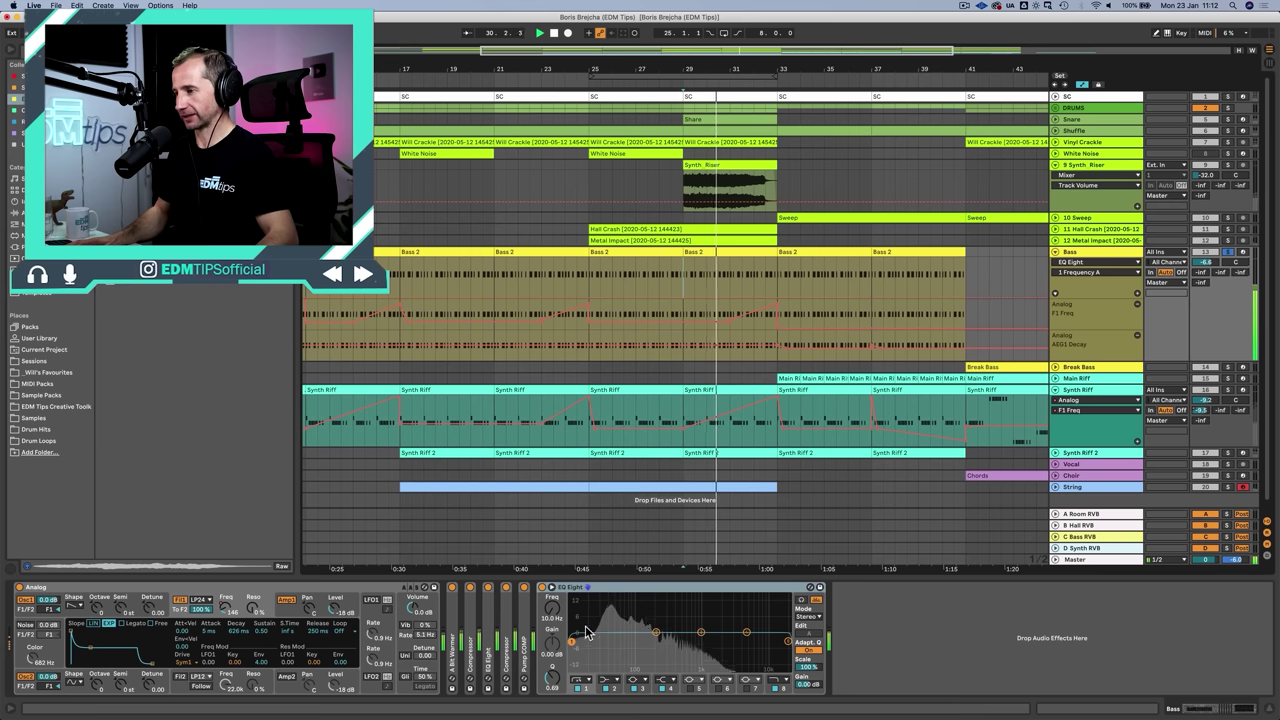
drag(552, 608, 552, 604)
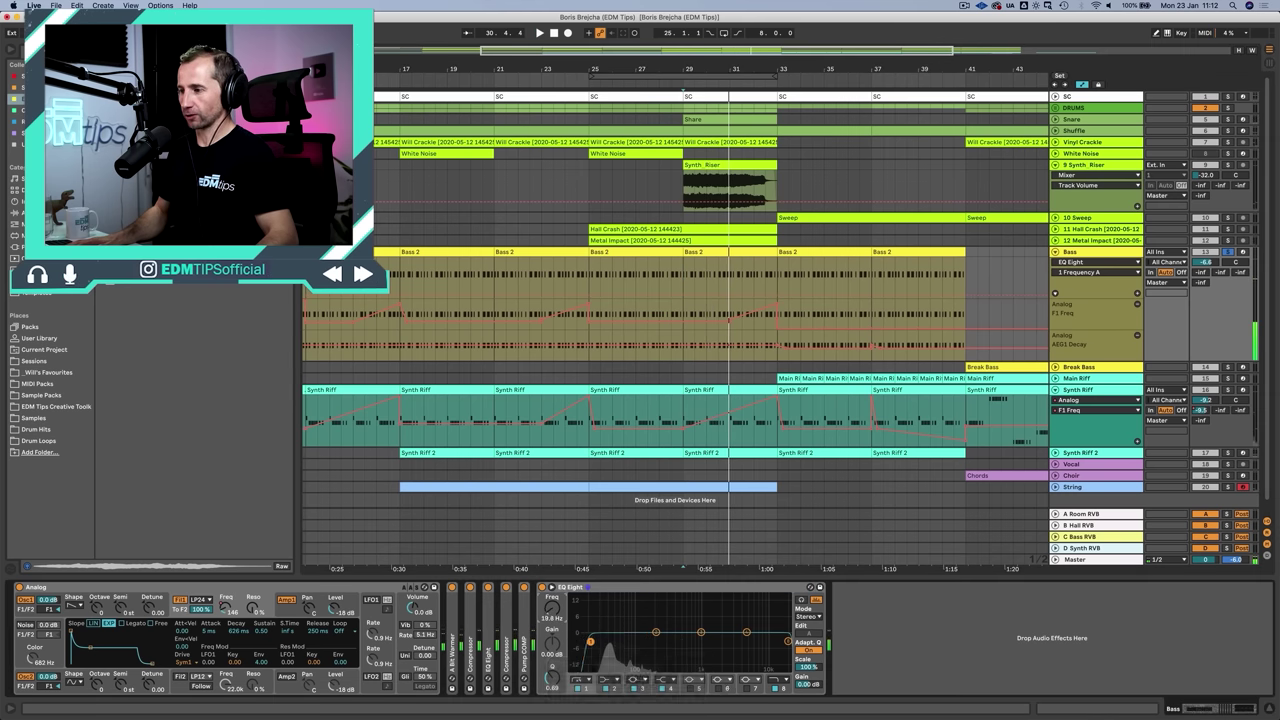
Show the Bass EQ Eight's band 1 frequency automation in a new lane and add a breakpoint at bar 29 for a low-cut sweep
right_click(552, 608)
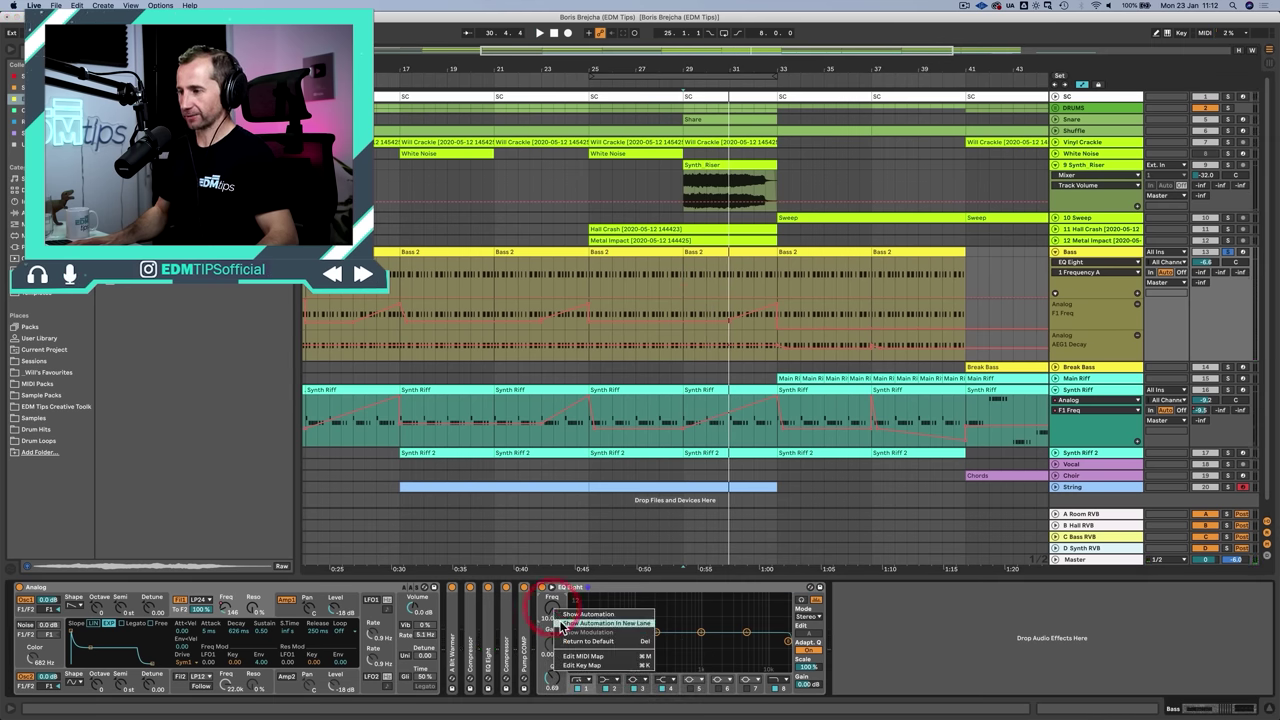
click(605, 623)
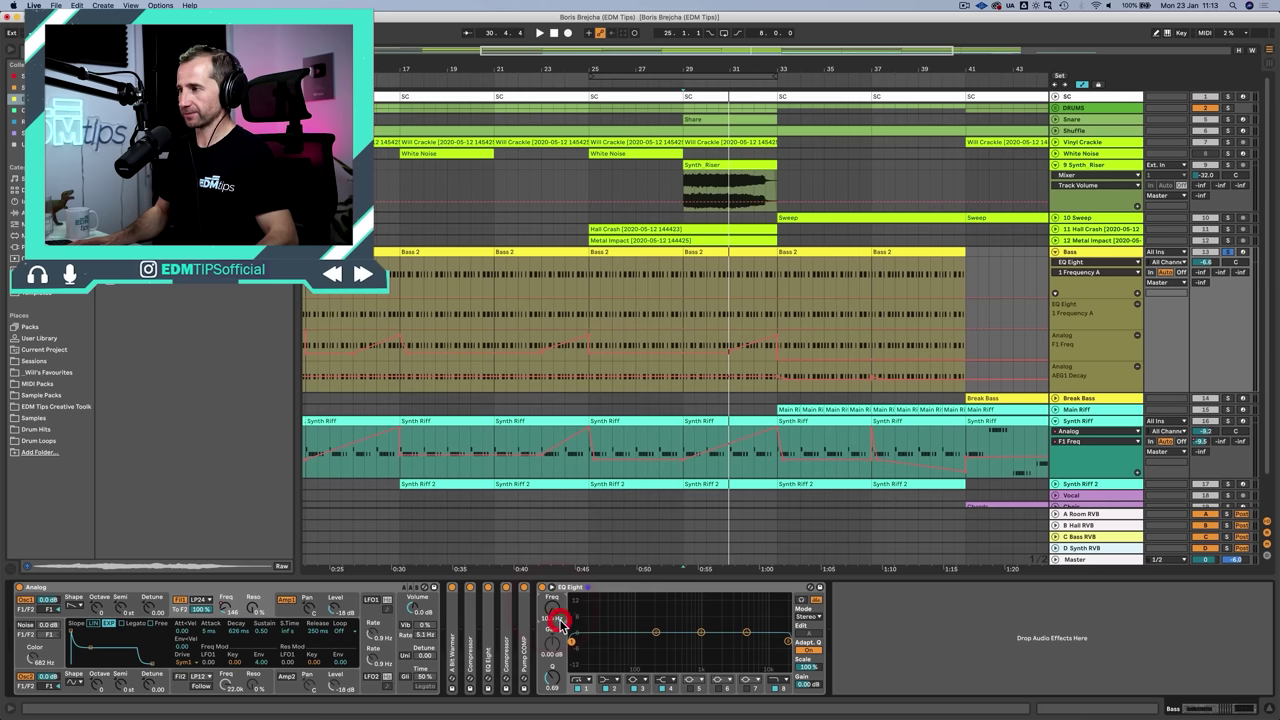
click(683, 330)
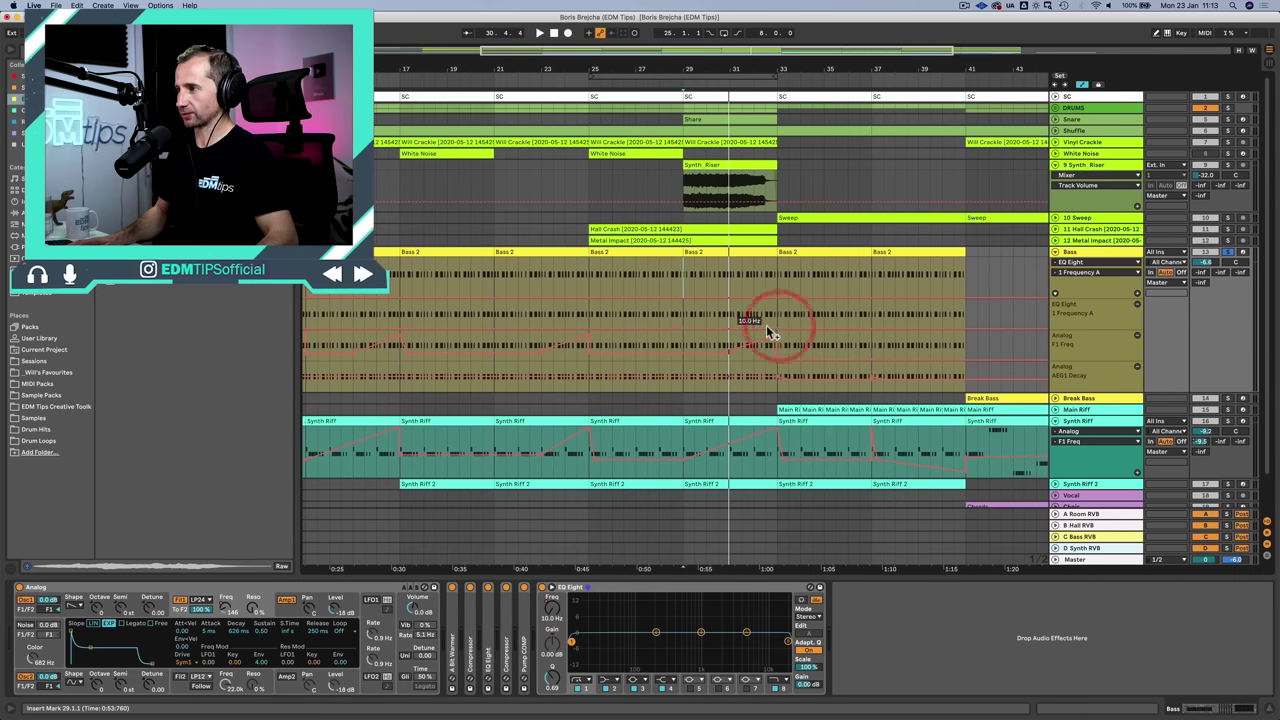
key(space)
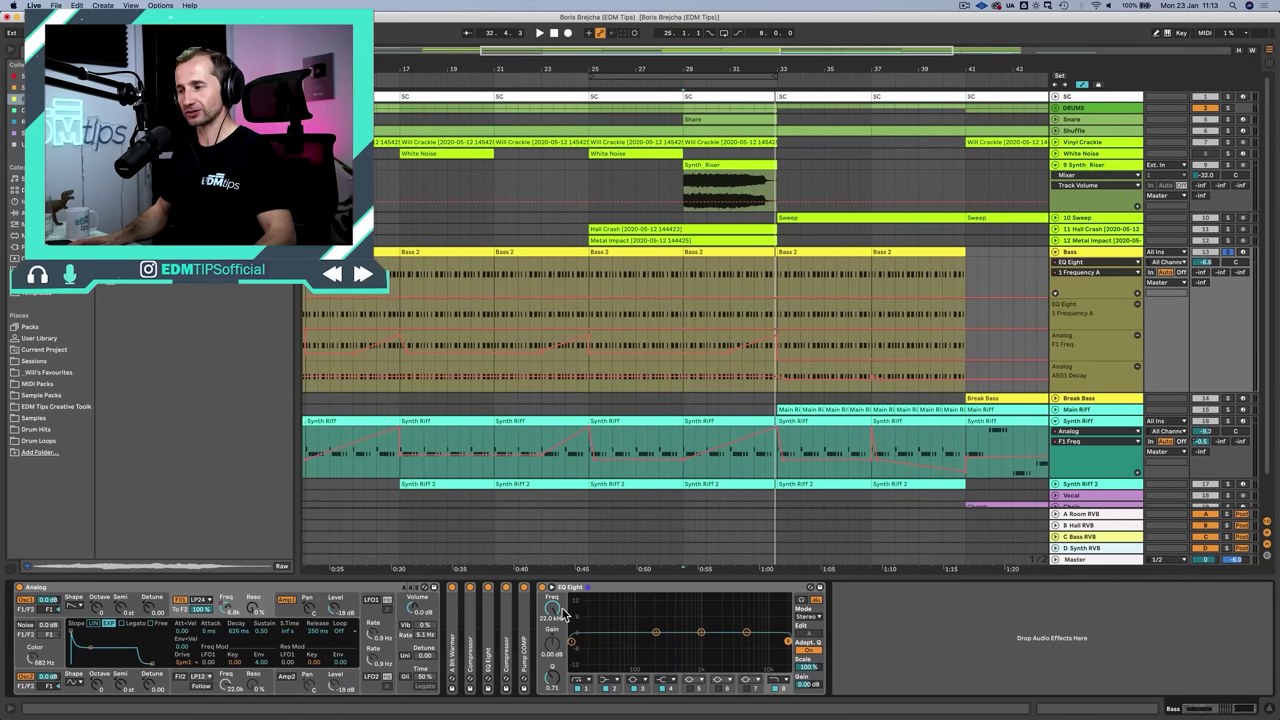
Automate the Bass EQ Eight's band 8 frequency in a new lane, ramping down from 22.0 kHz between bars 29 and 33, and audition the sweep
click(584, 621)
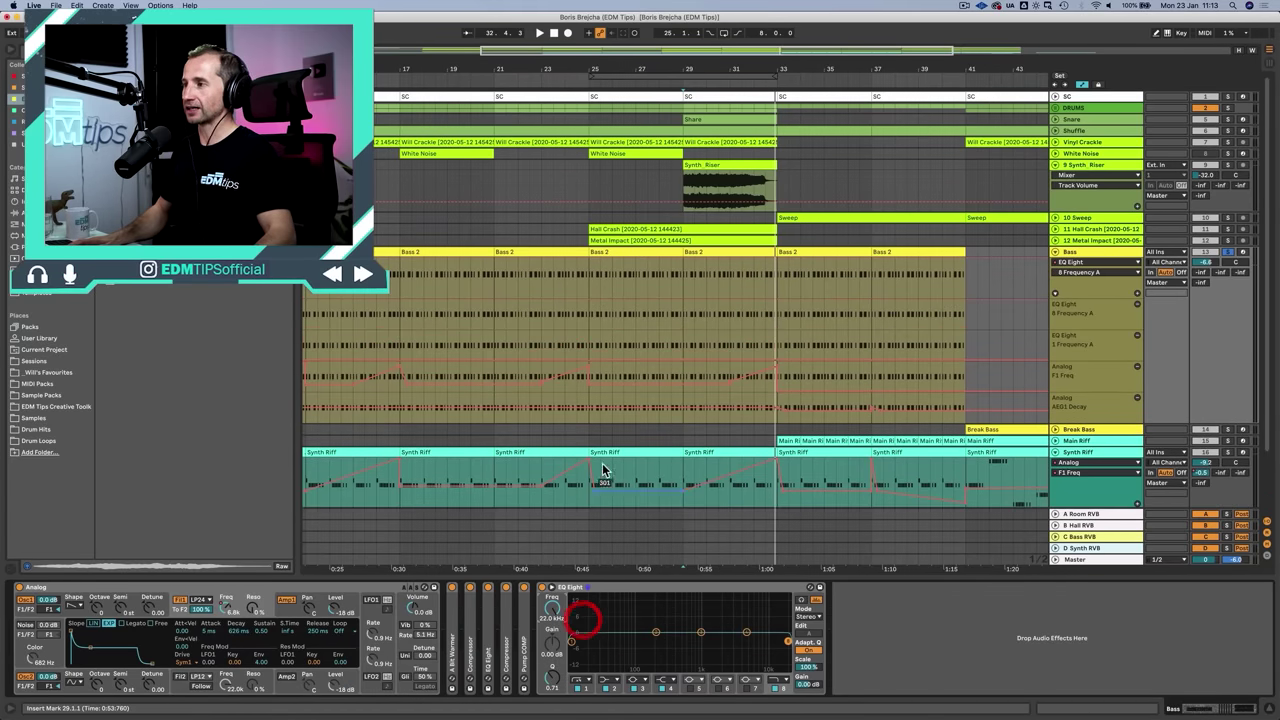
click(588, 300)
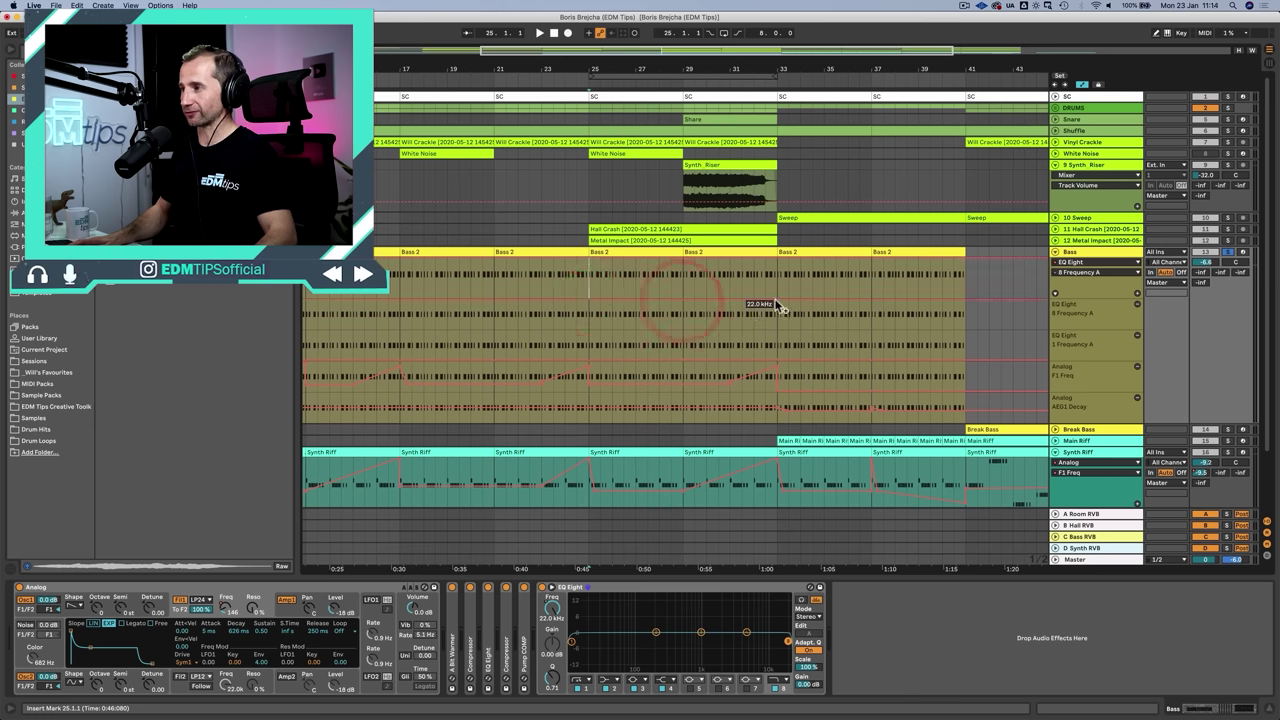
click(681, 325)
key(space)
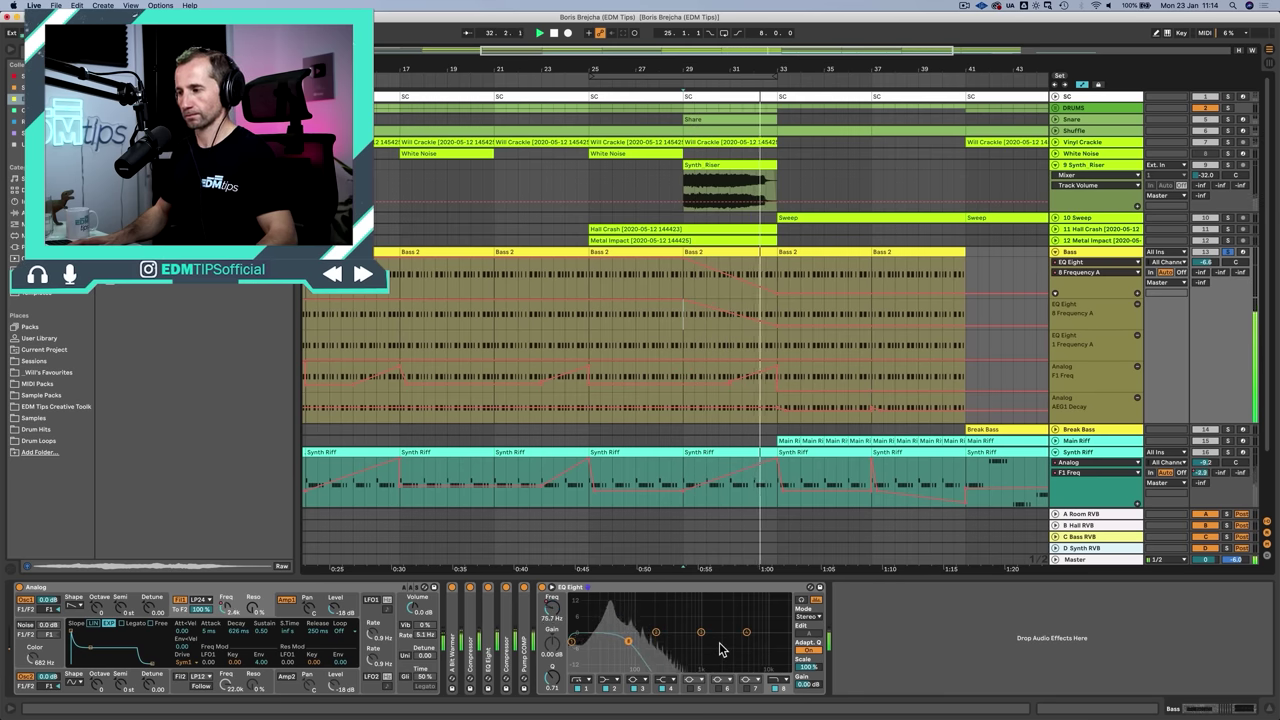
key(space)
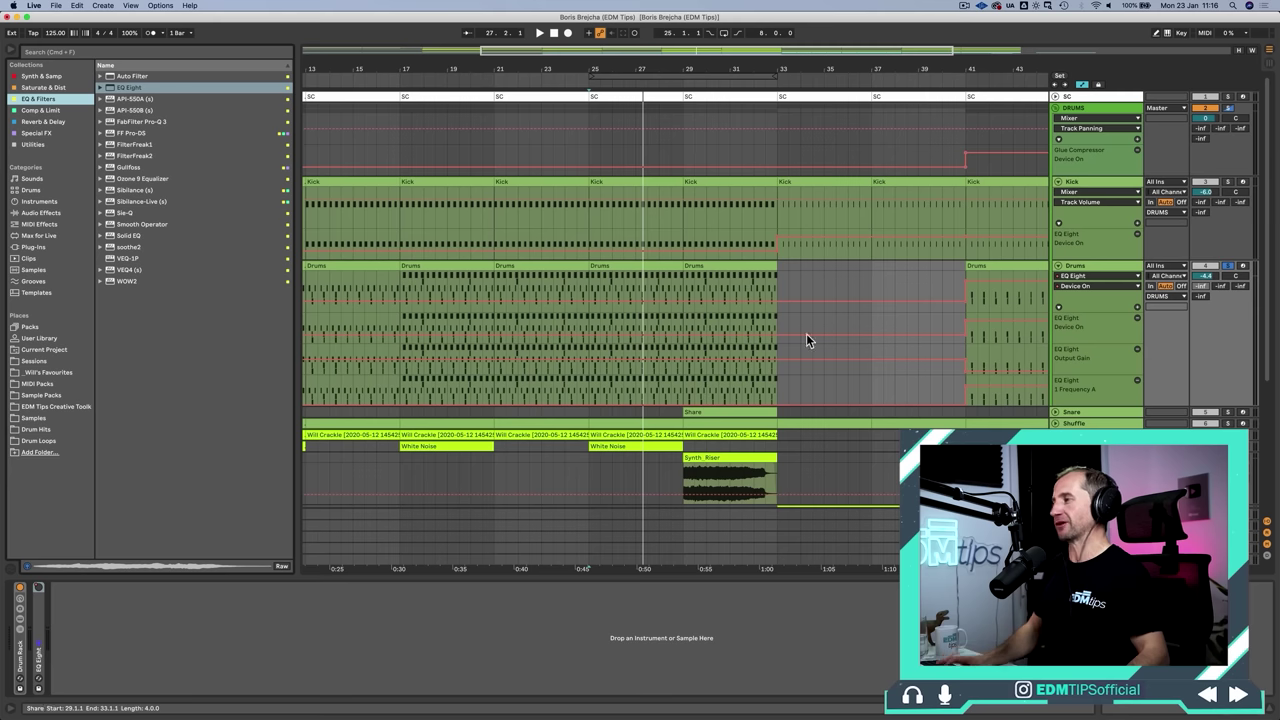
Play the soloed Drums track from bar 25 and add a new EQ Eight to it
click(1125, 275)
key(space)
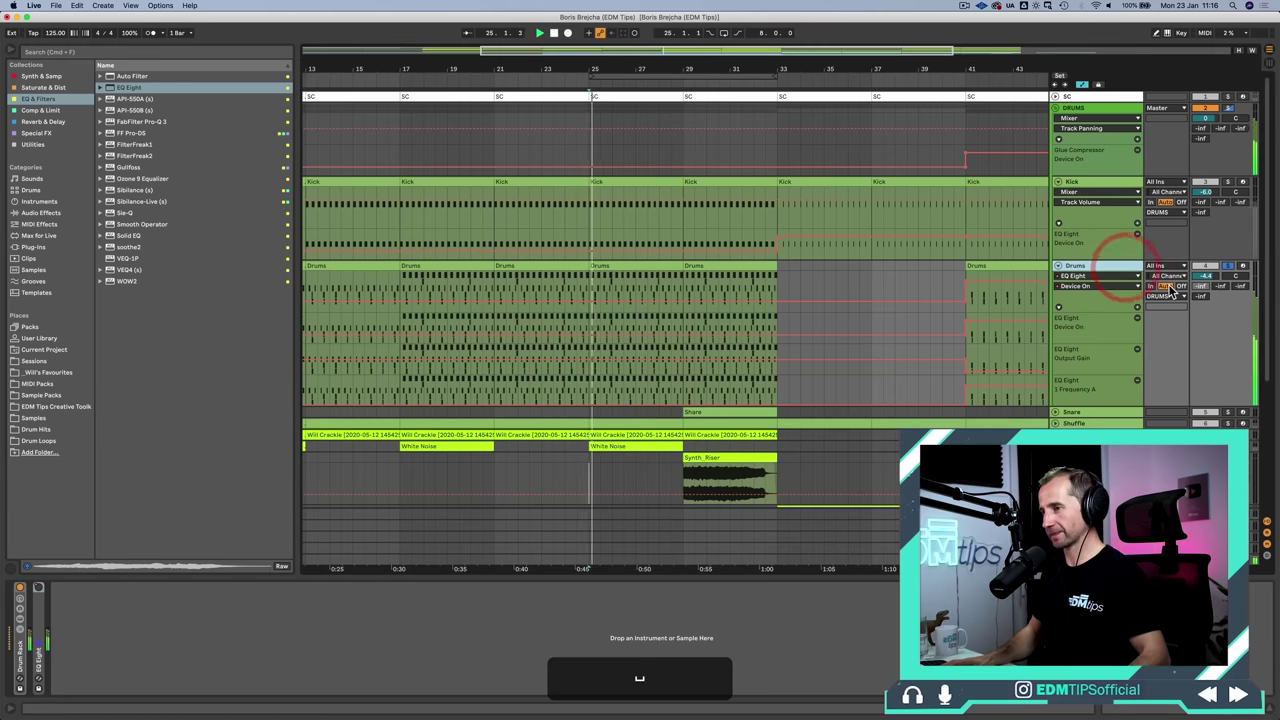
drag(127, 90, 228, 697)
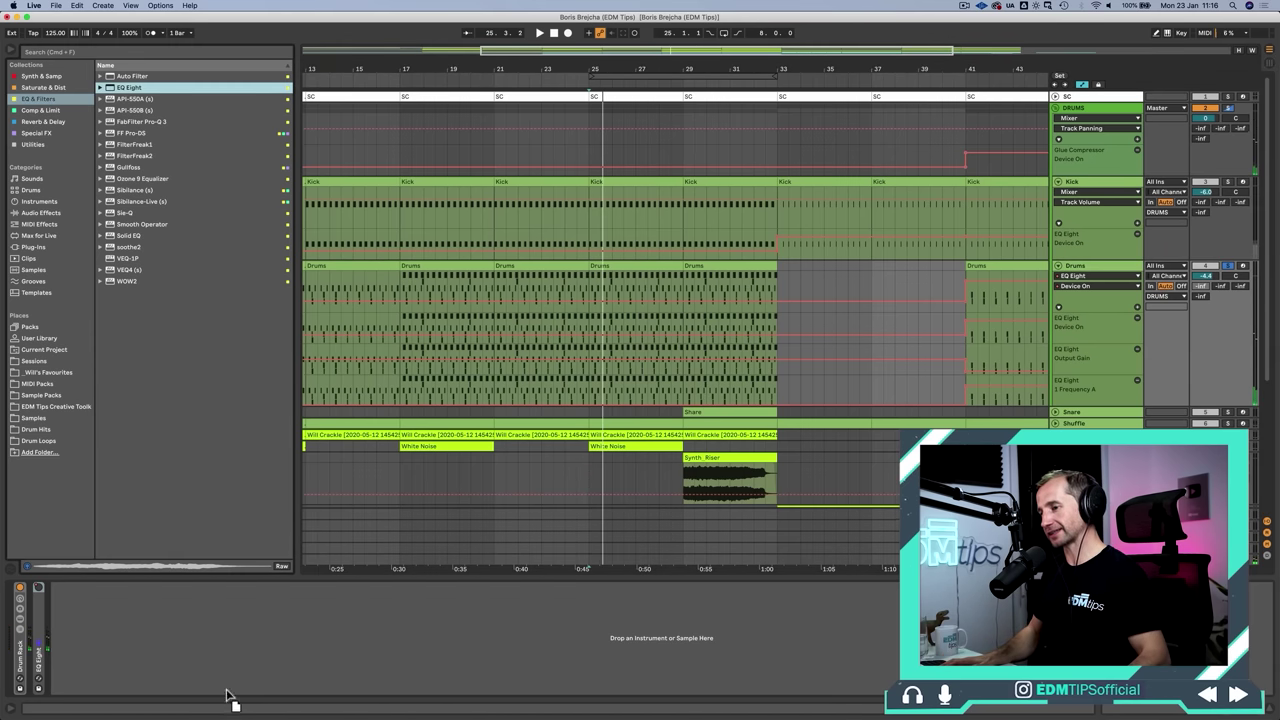
drag(222, 649, 224, 651)
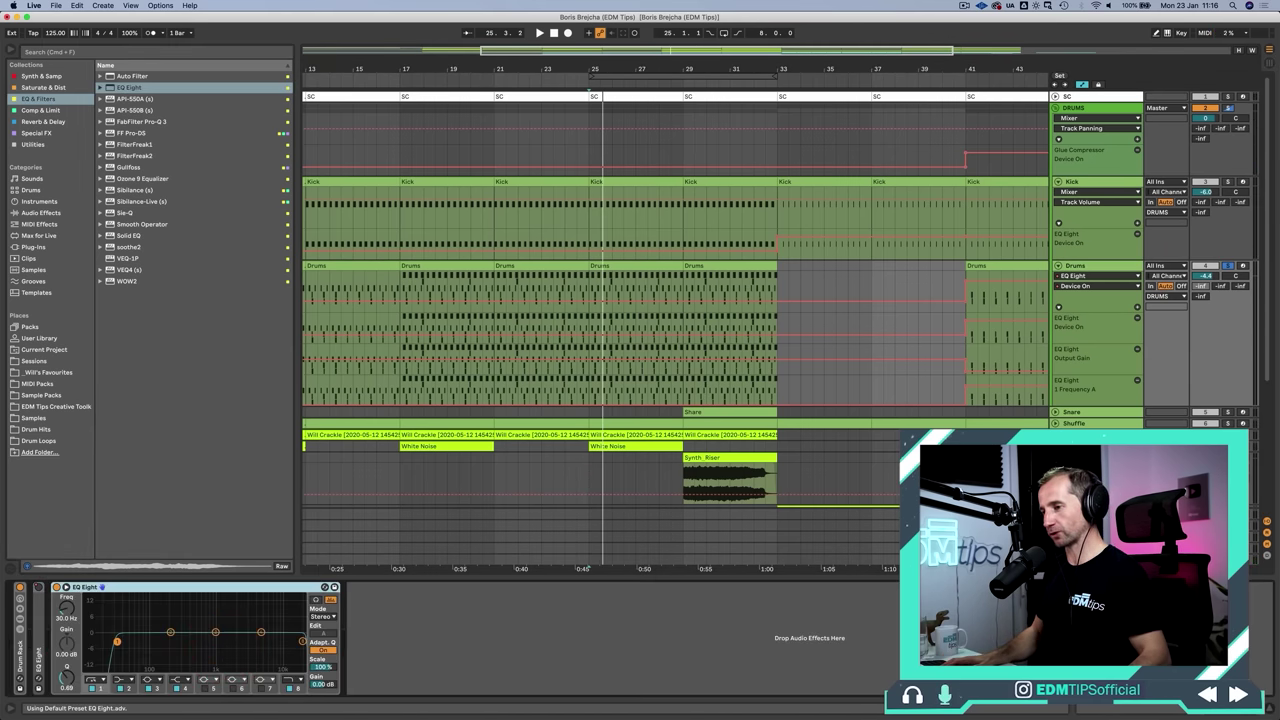
Automate the Drums EQ Eight's band 8 frequency in a new lane, ramping down from 22.0 kHz between bars 25 and 33, and audition the sweep
click(303, 642)
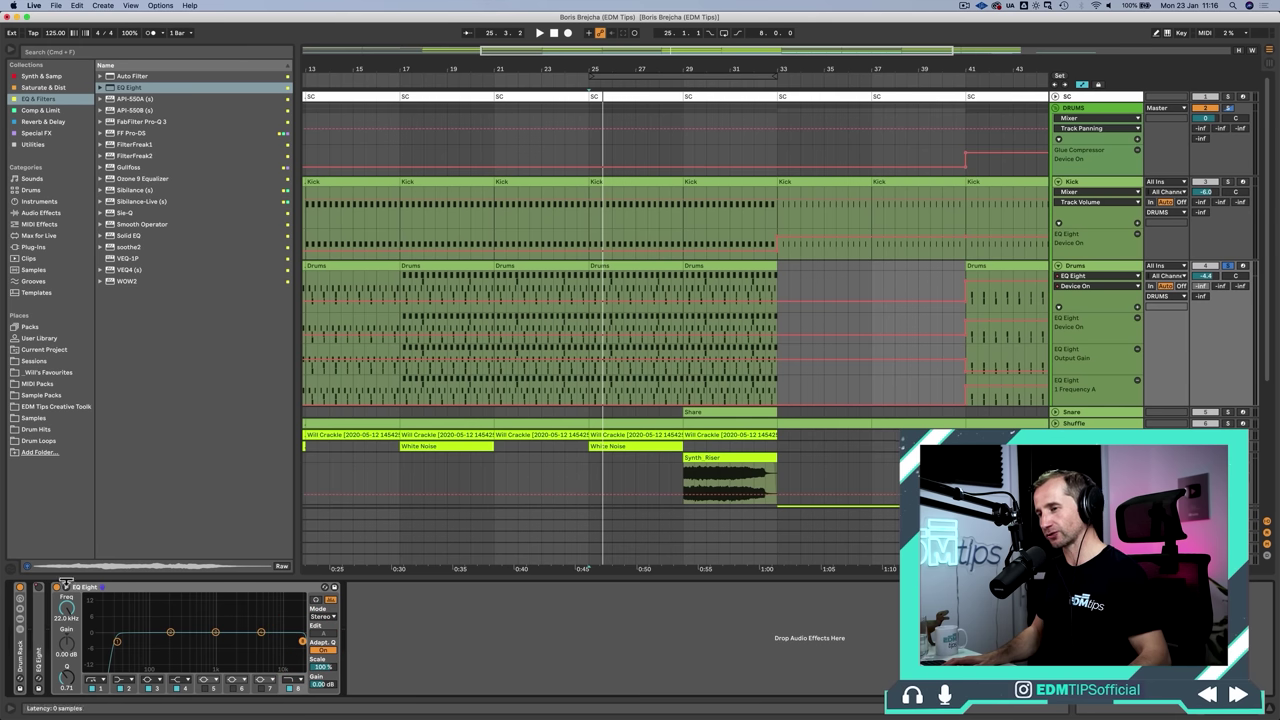
click(84, 622)
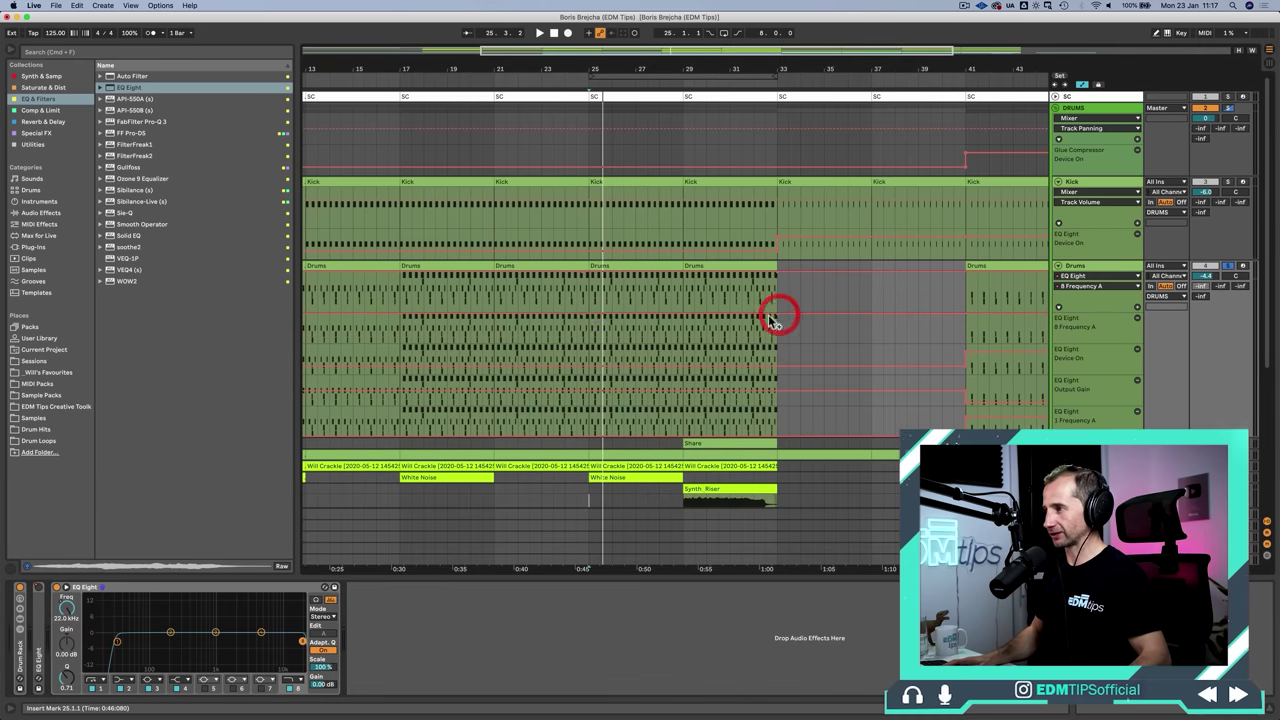
drag(772, 318, 778, 349)
key(space)
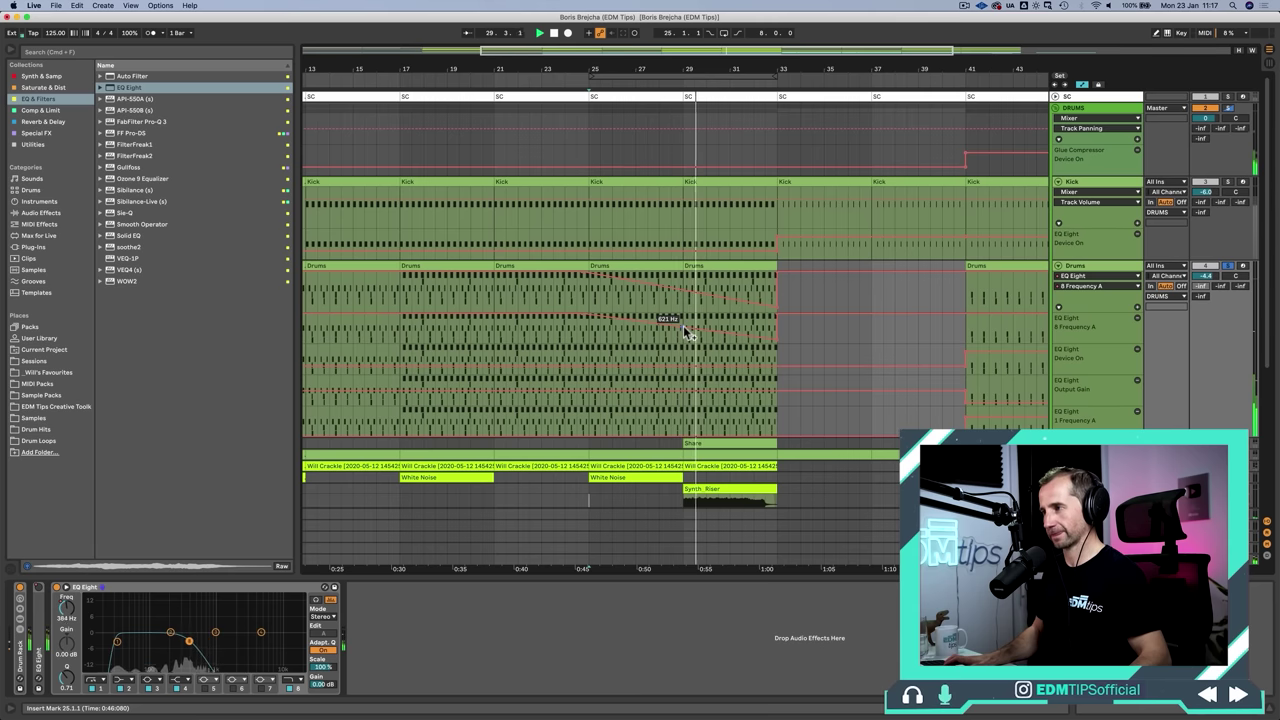
key(space)
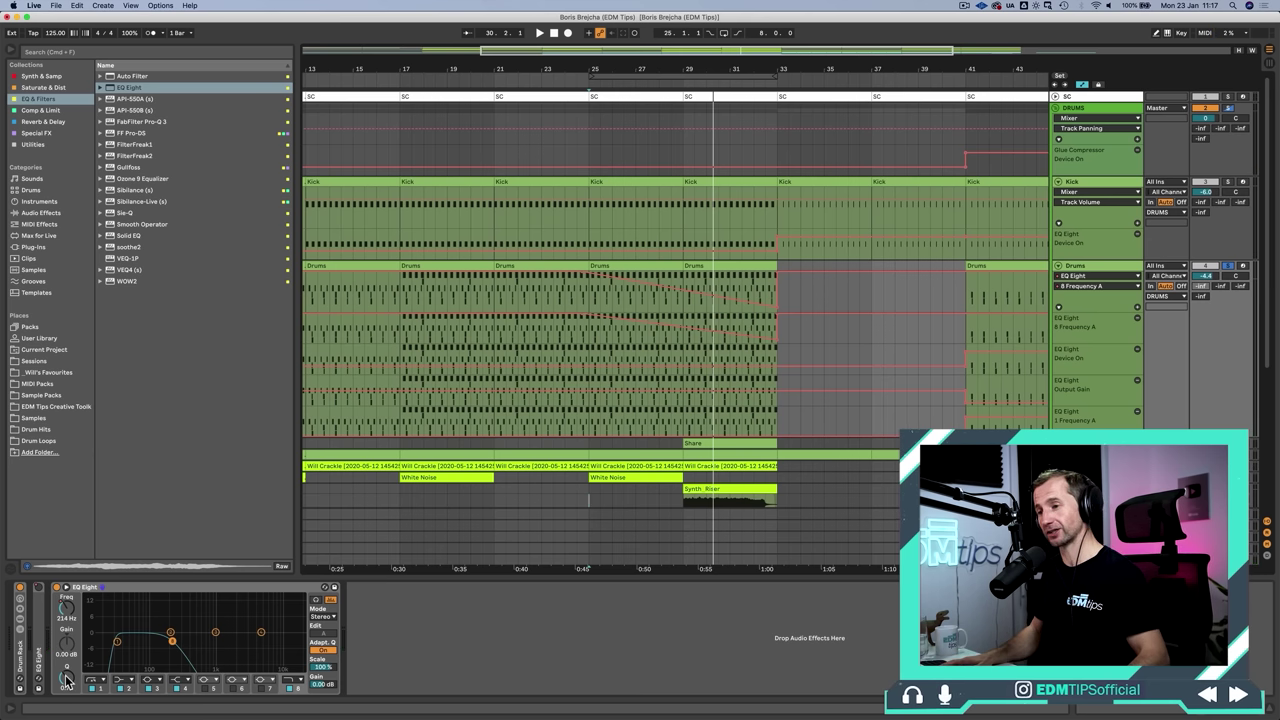
Automate the Drums EQ Eight's band 8 resonance in a new lane, rising from bar 25 to bar 29 and falling to bar 33, and audition it
right_click(66, 680)
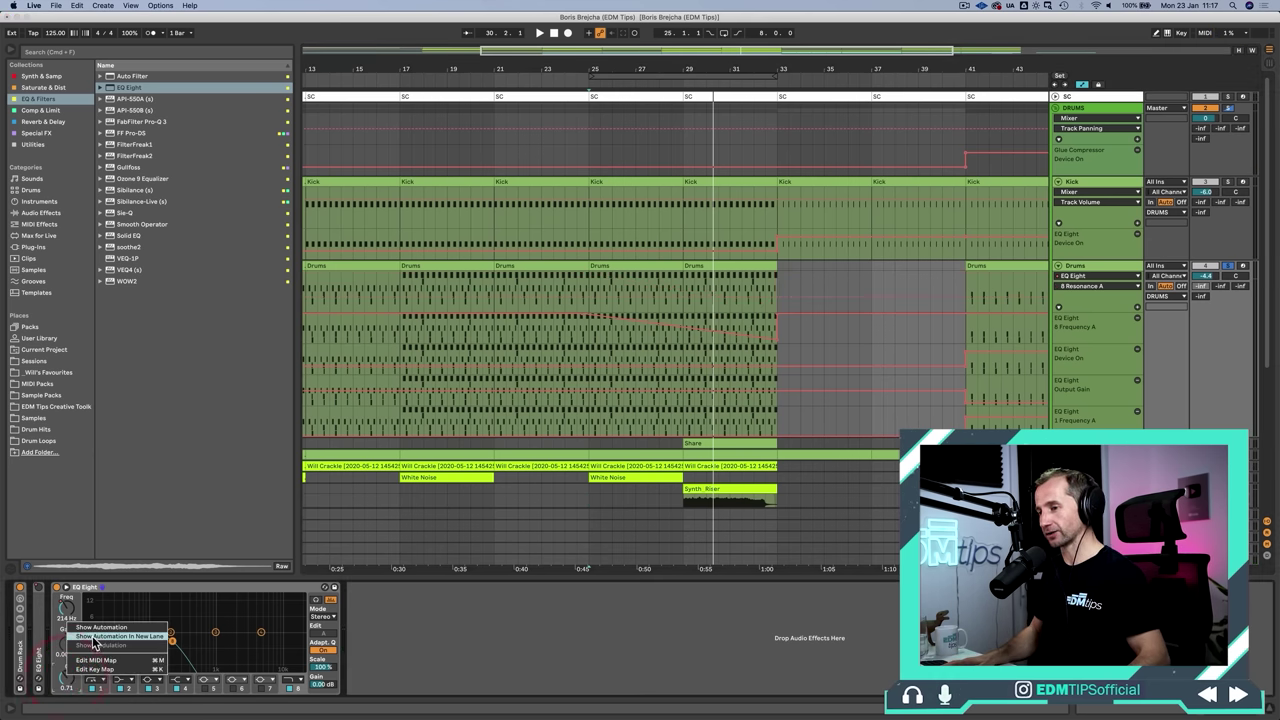
click(93, 637)
click(590, 333)
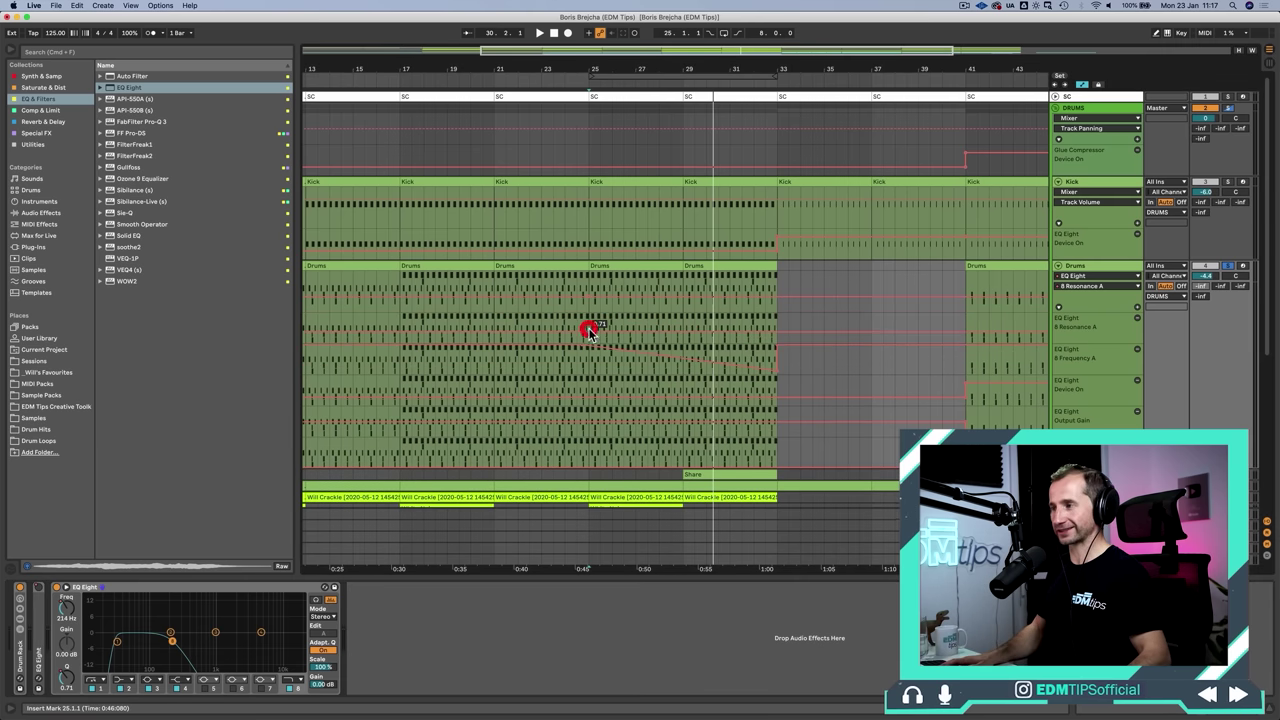
click(775, 333)
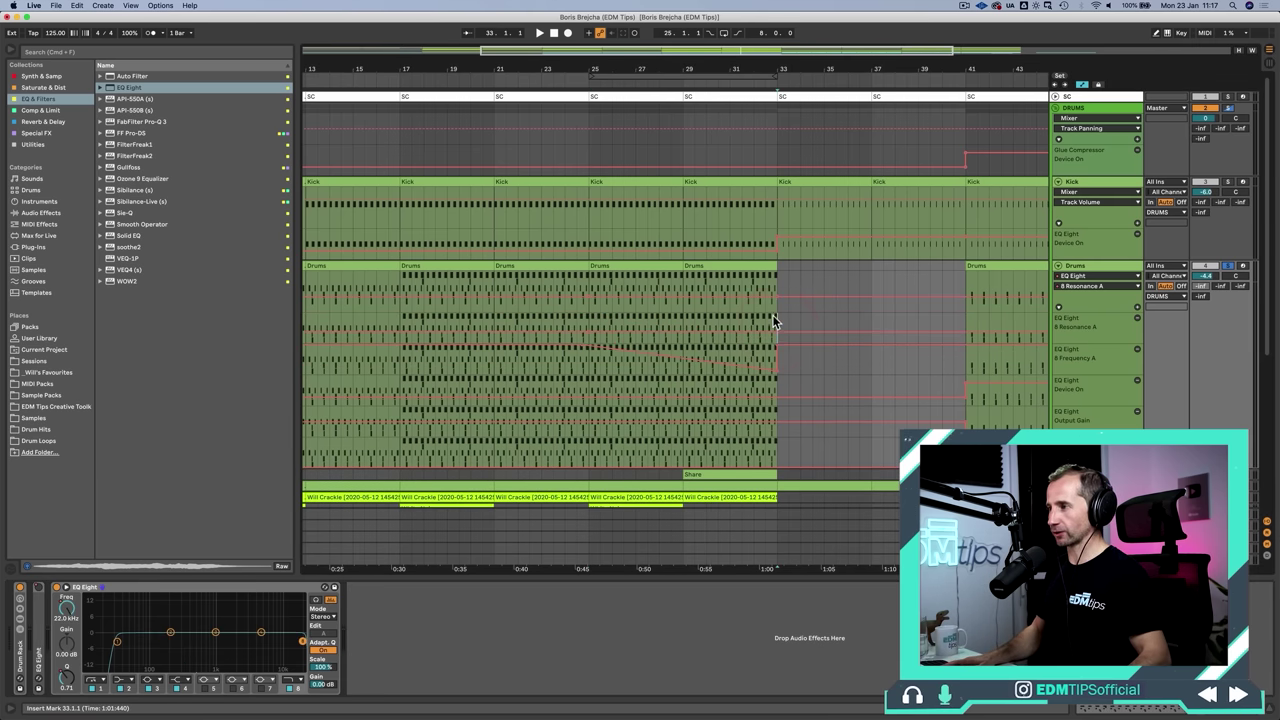
key(space)
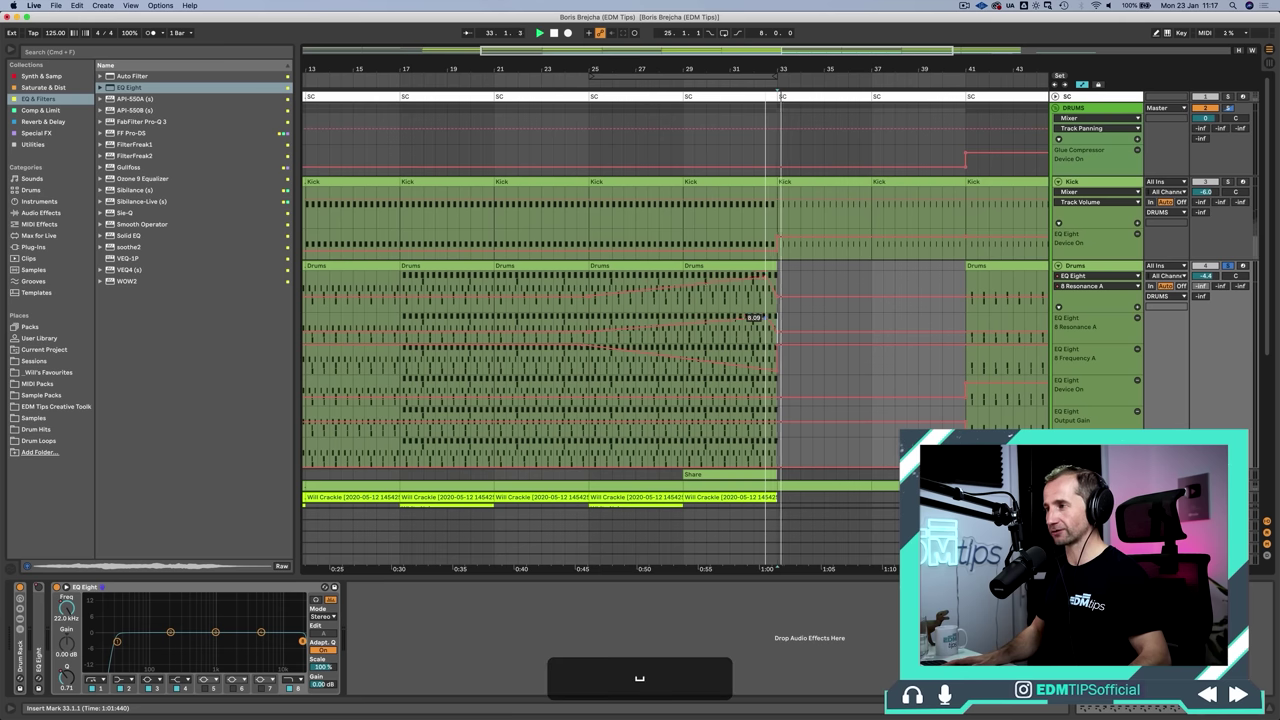
key(space)
click(586, 320)
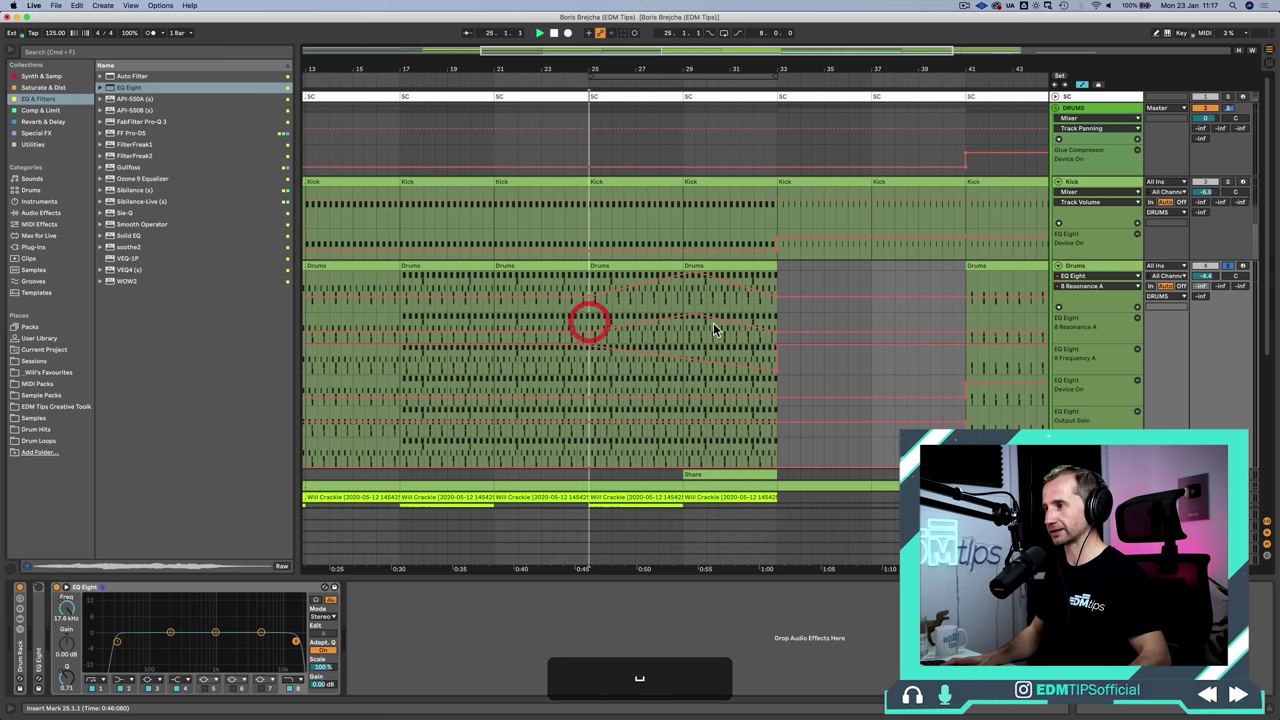
key(space)
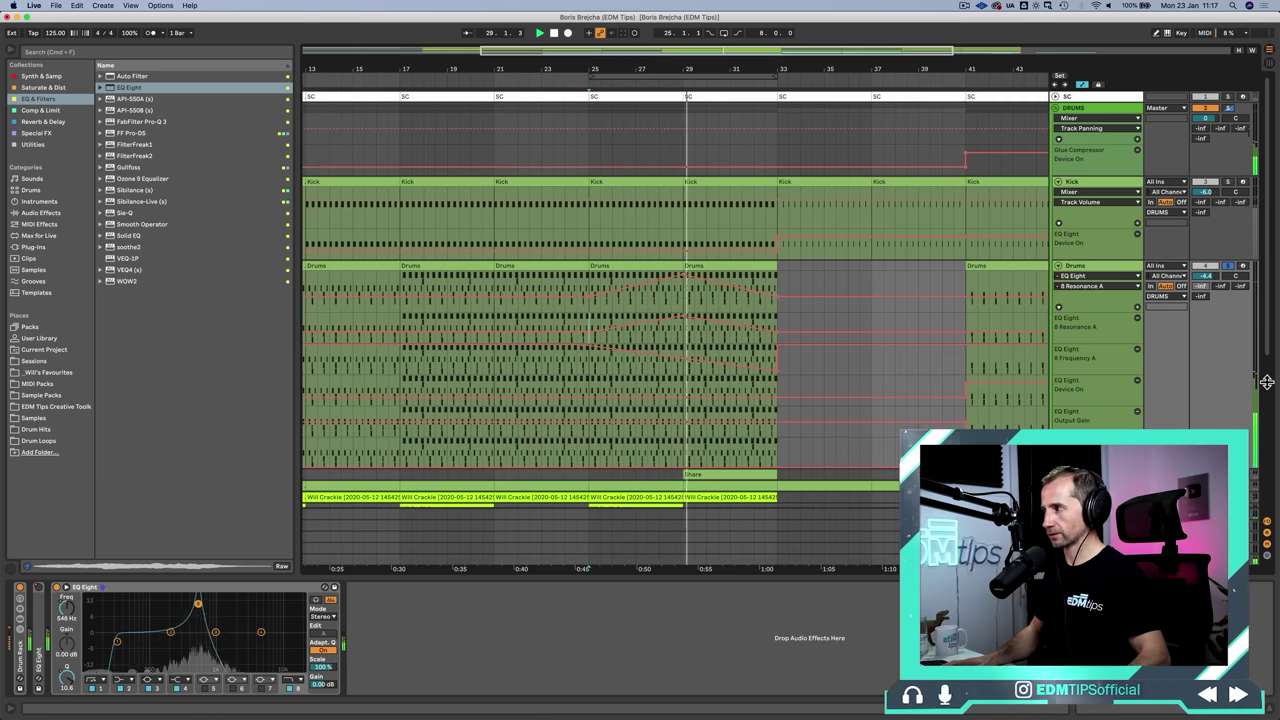
key(space)
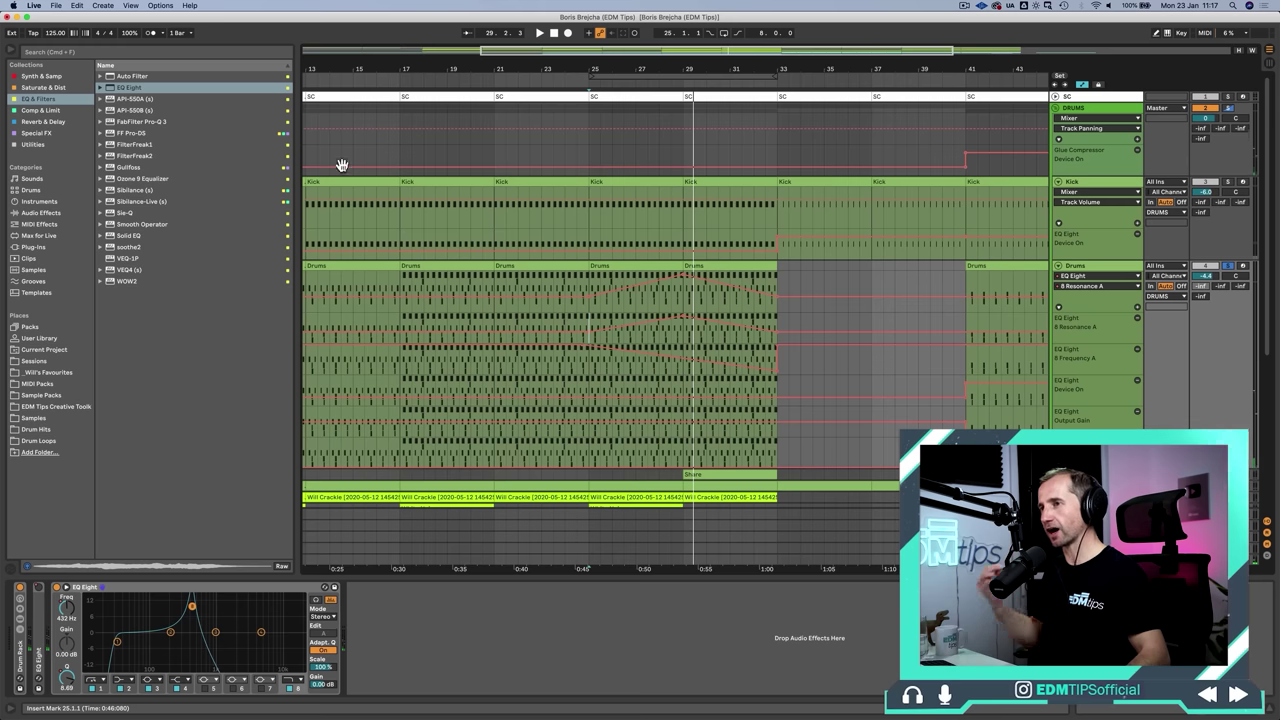
Add a Compressor after the Drums EQ Eight and, during playback, lower its threshold to -17.1 dB and shorten its attack
click(50, 112)
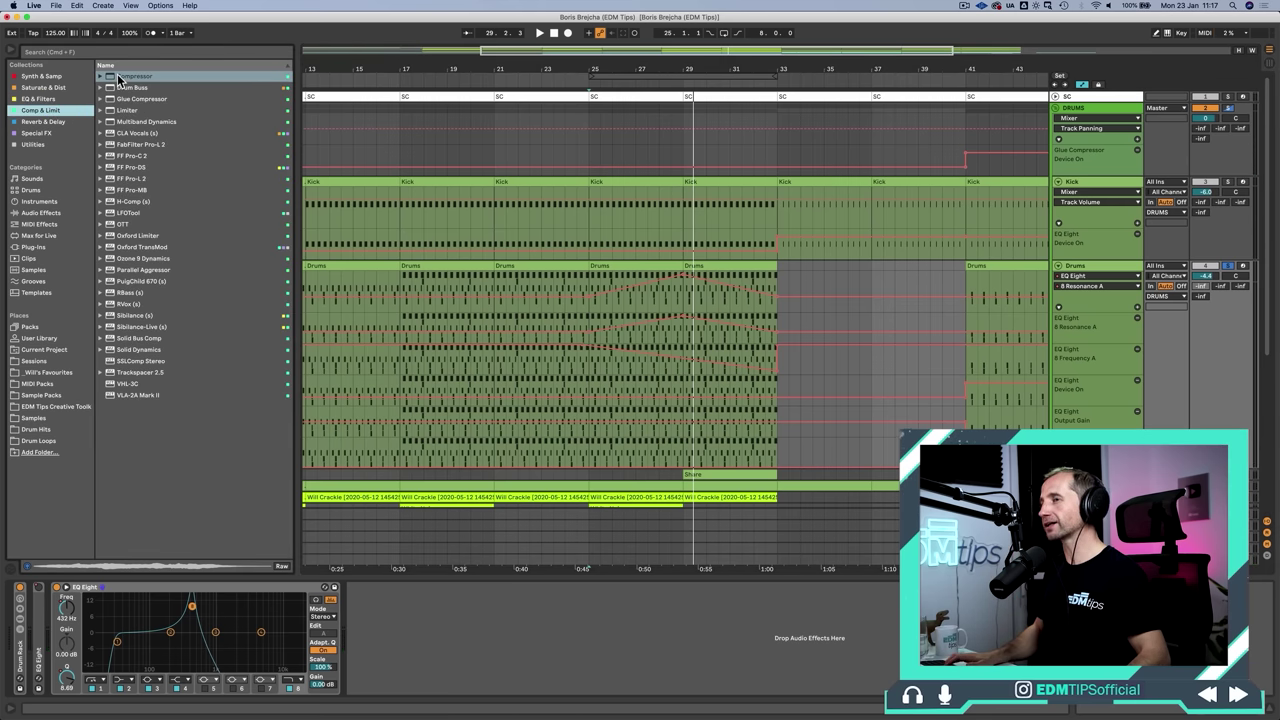
drag(425, 608, 420, 622)
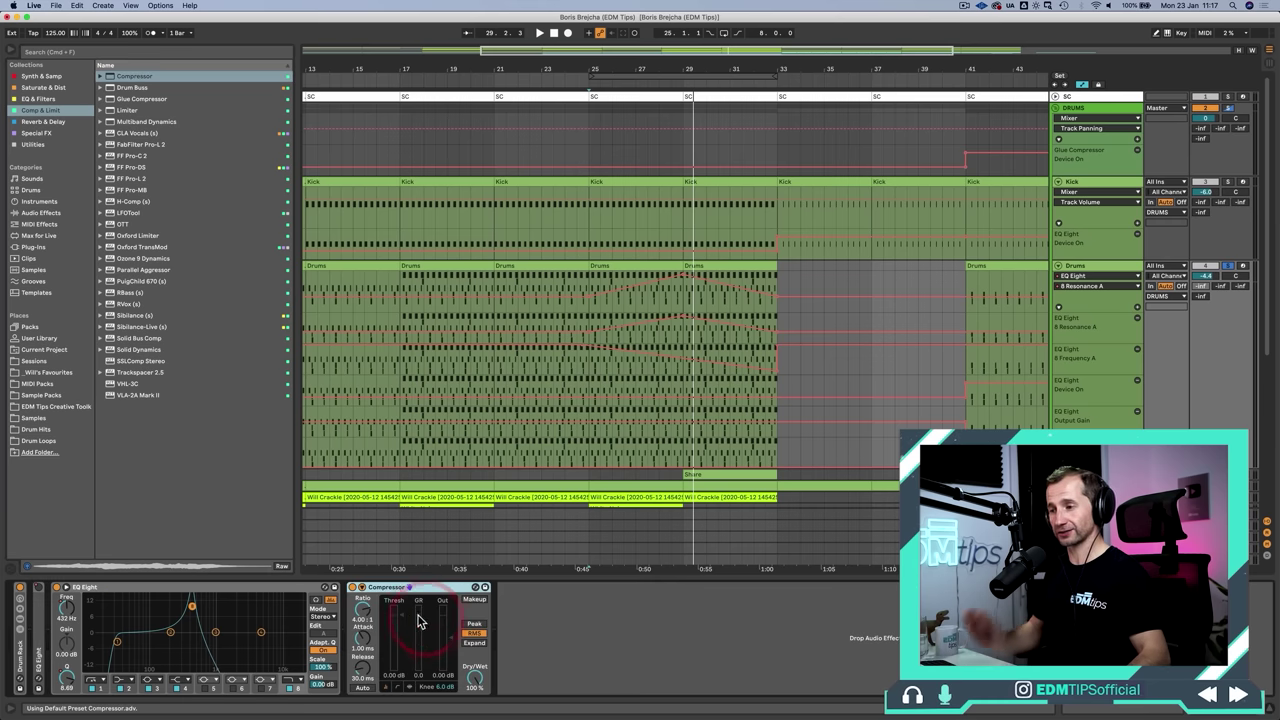
key(space)
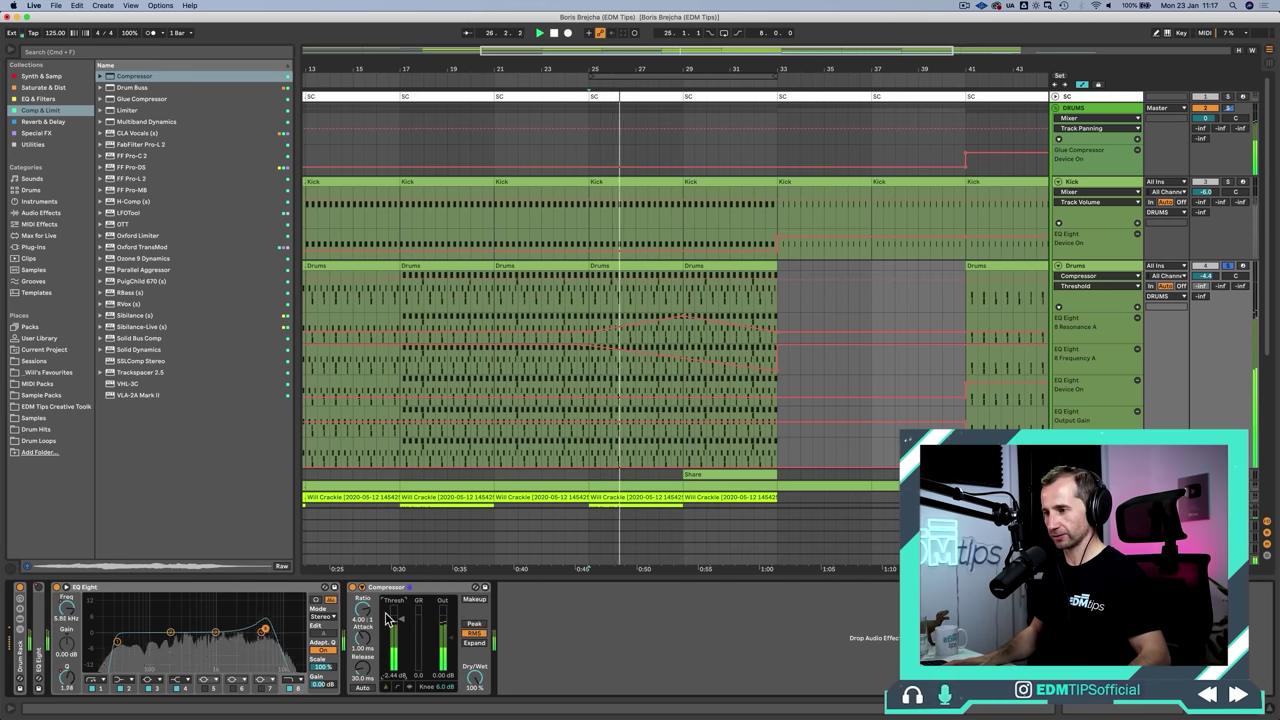
click(363, 636)
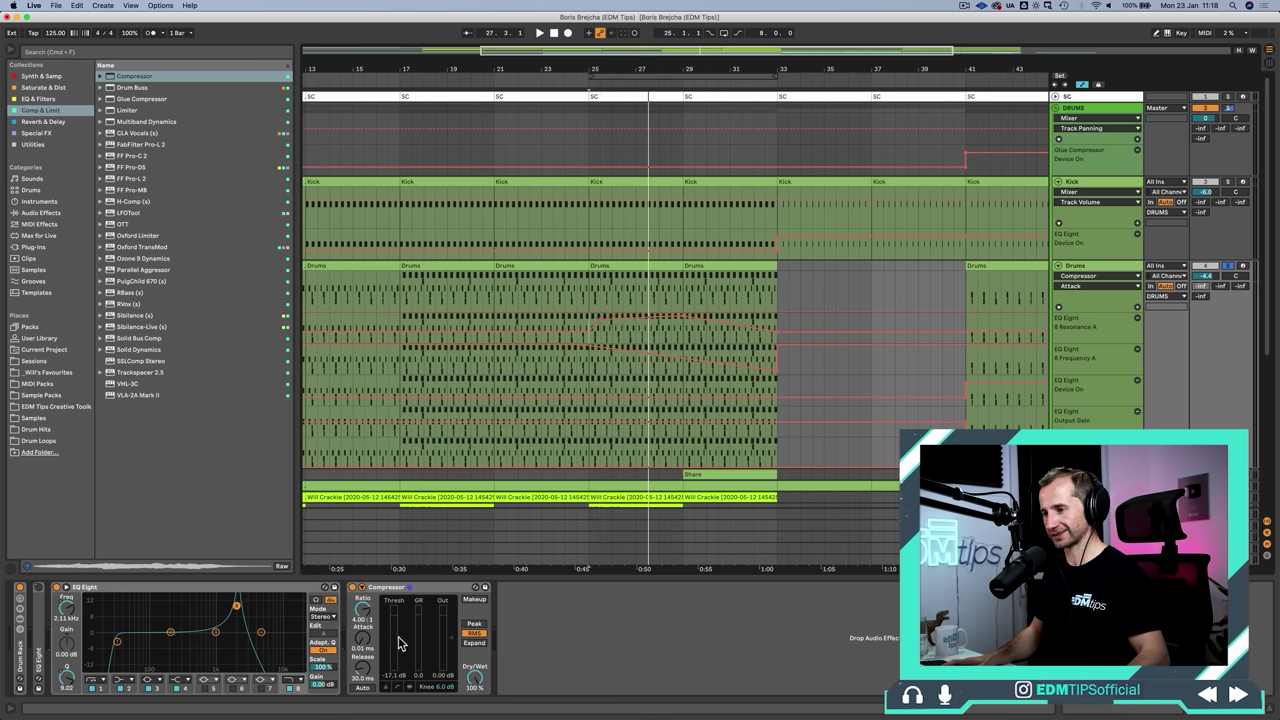
key(space)
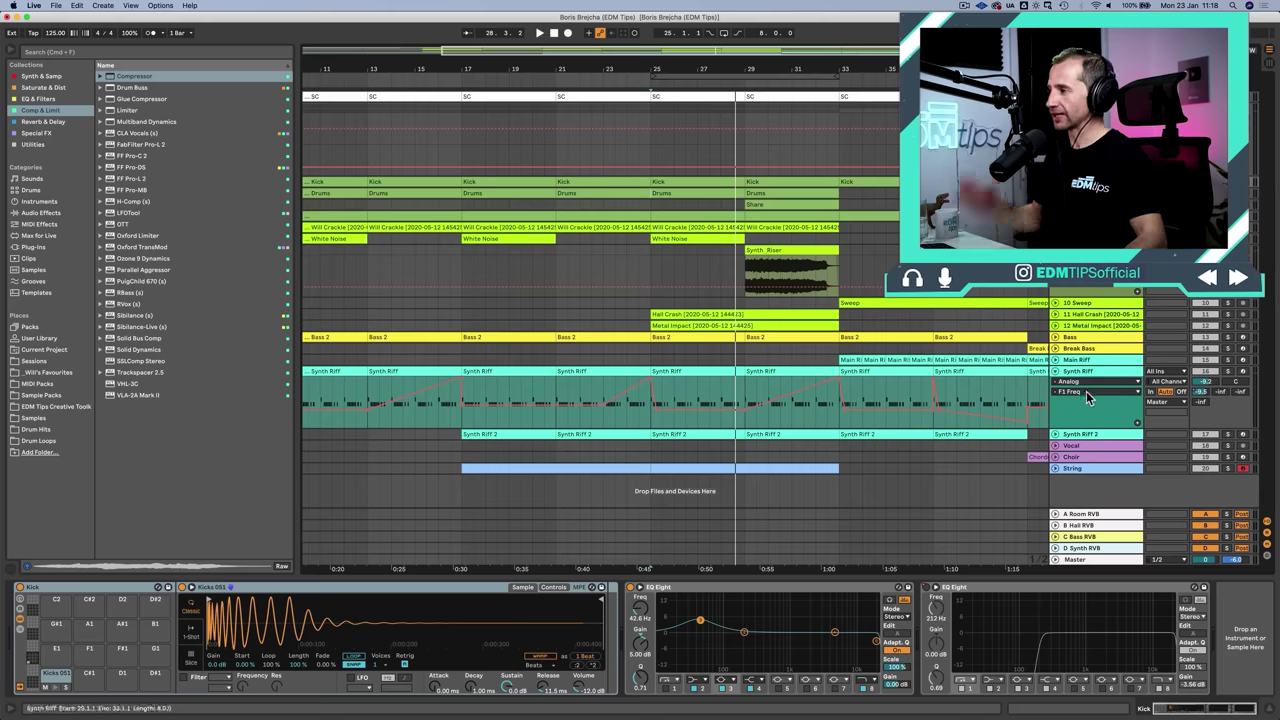
Solo the Synth Riff track and play it from bar 29 to hear its Analog filter frequency automation
click(1125, 376)
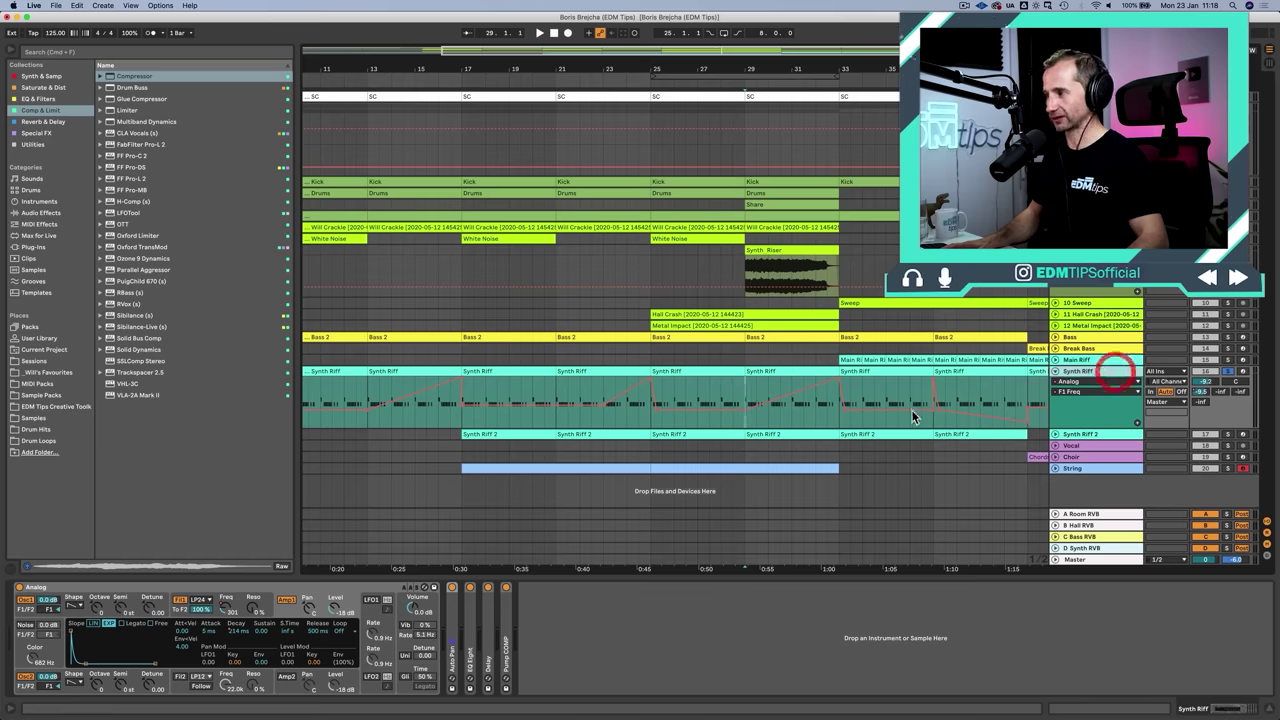
key(space)
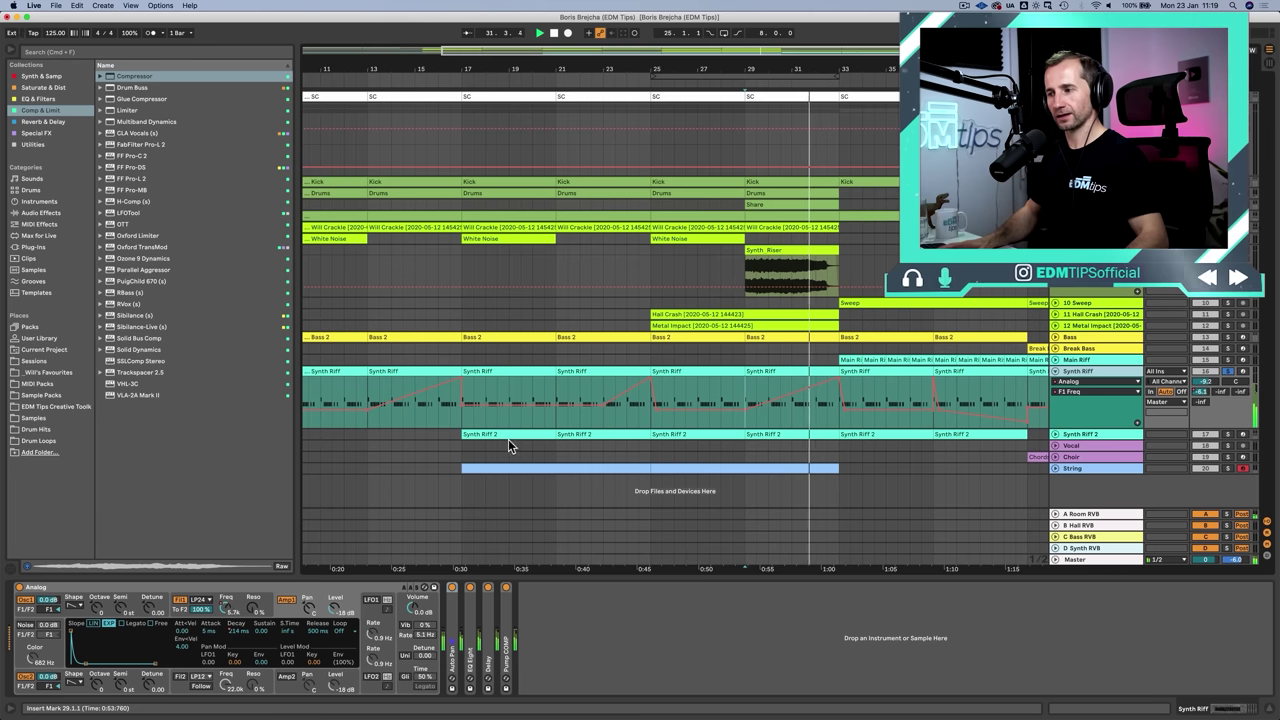
key(space)
Add an EQ Eight at the end of the Synth Riff chain, enlarge its expanded spectrum display and play from bar 21
click(38, 99)
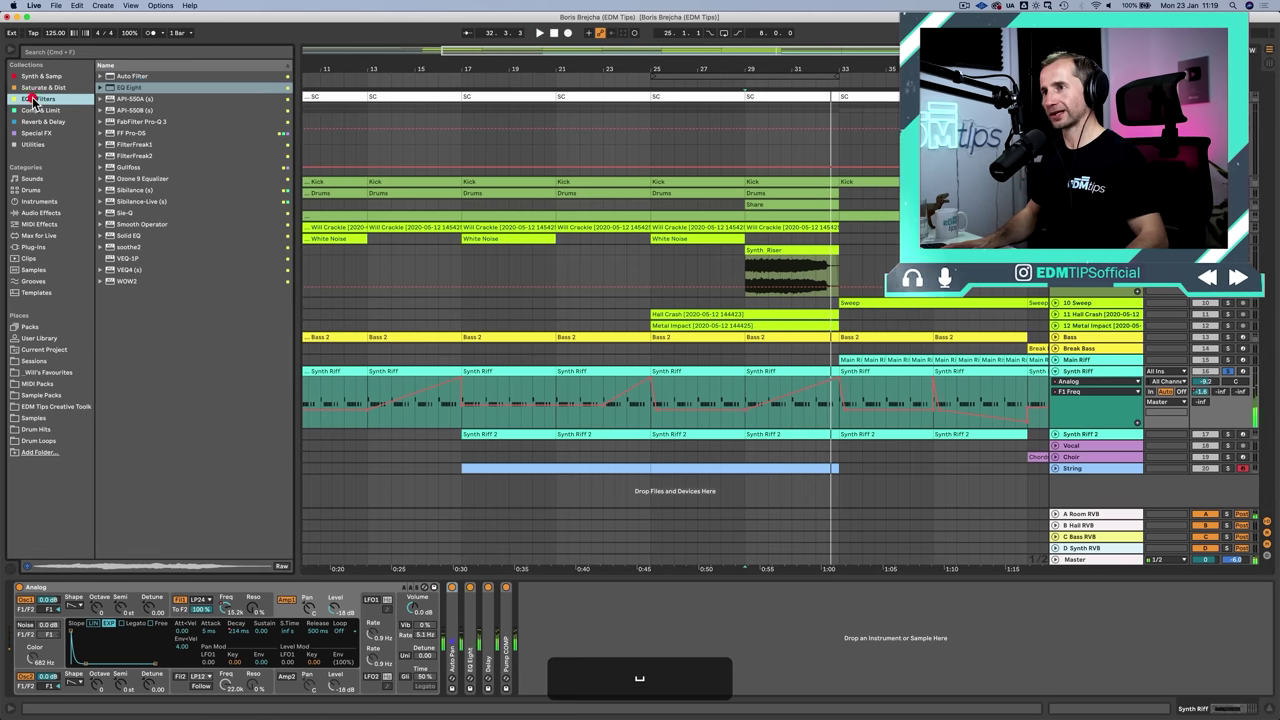
drag(127, 88, 668, 514)
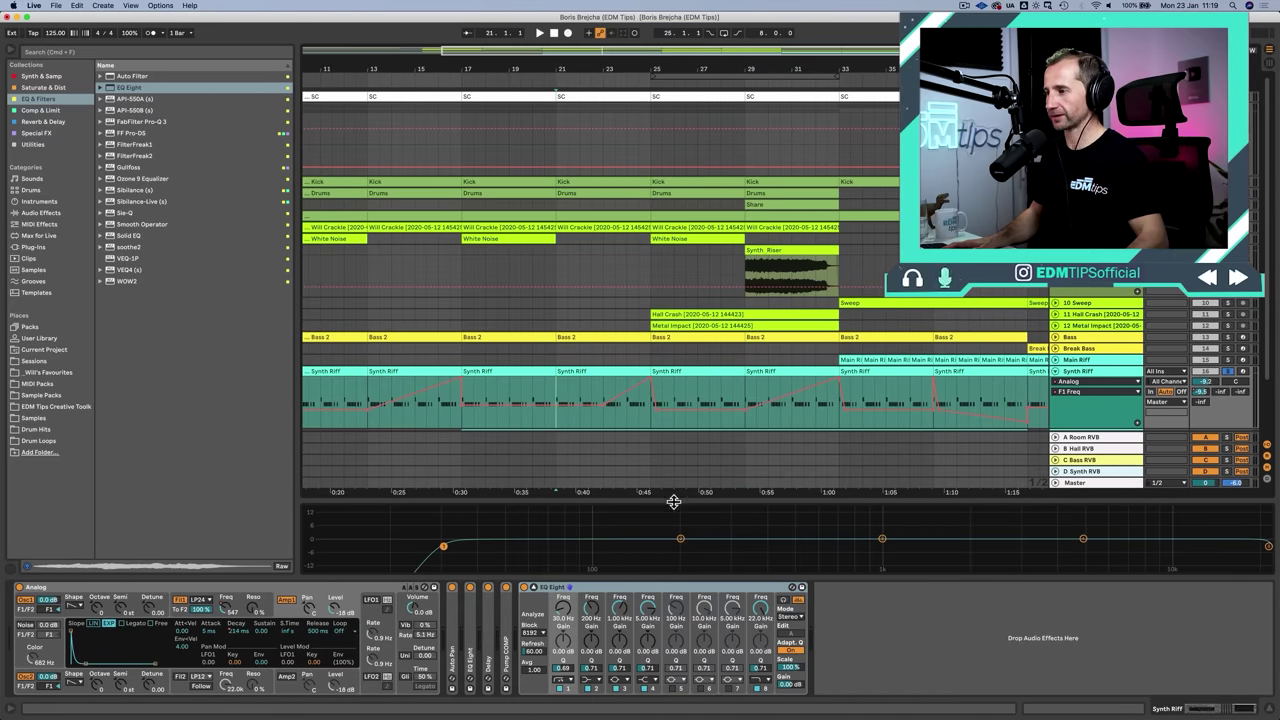
drag(674, 501, 662, 158)
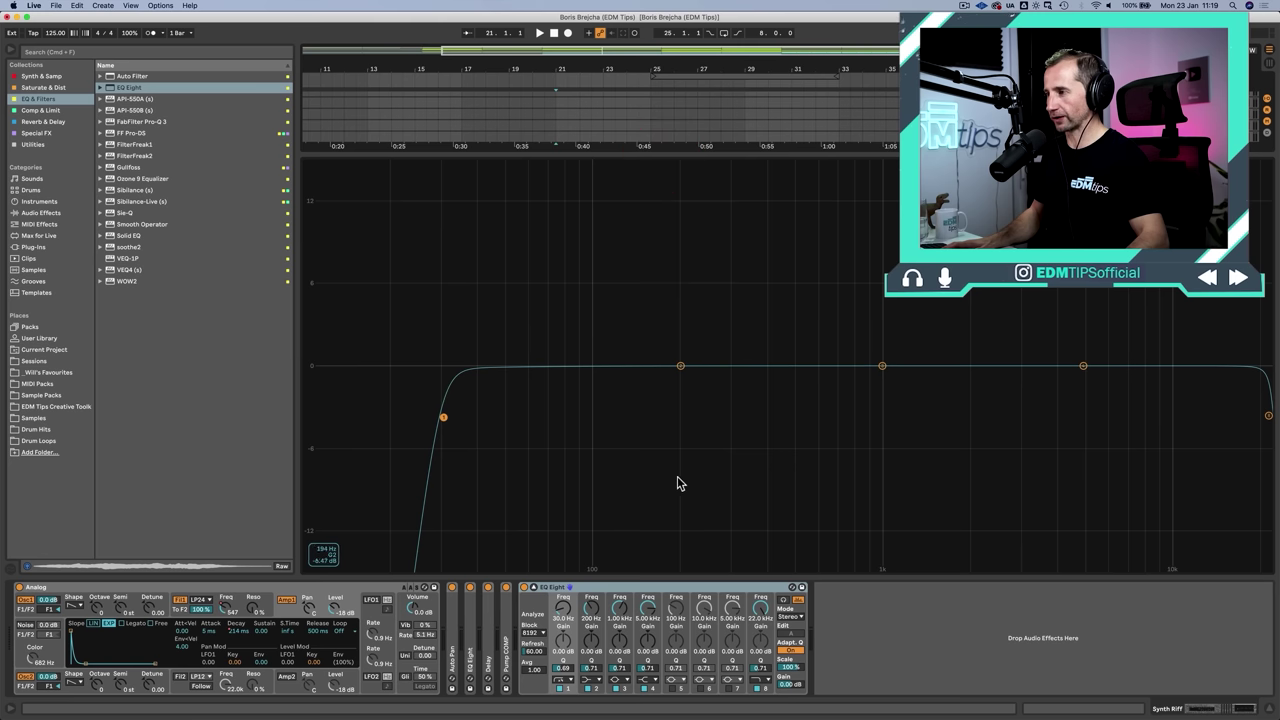
key(space)
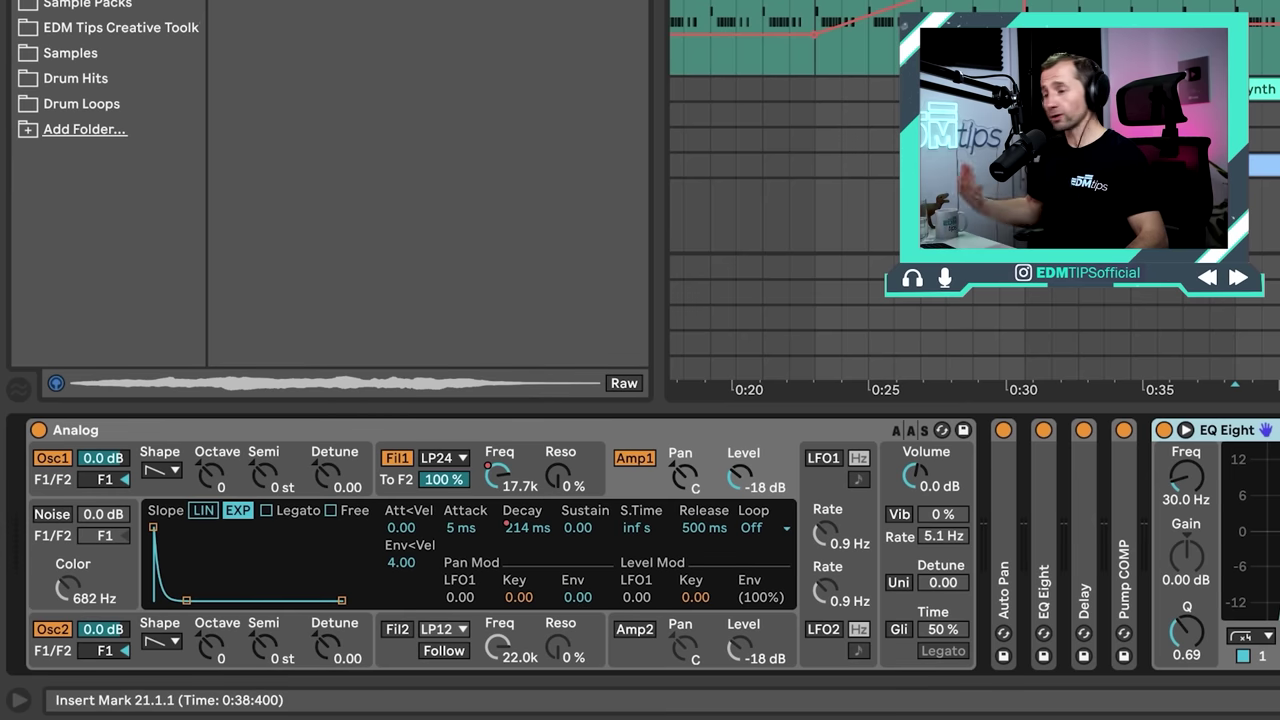
Show the automation of the Synth Riff Analog's Fil1 frequency
right_click(503, 474)
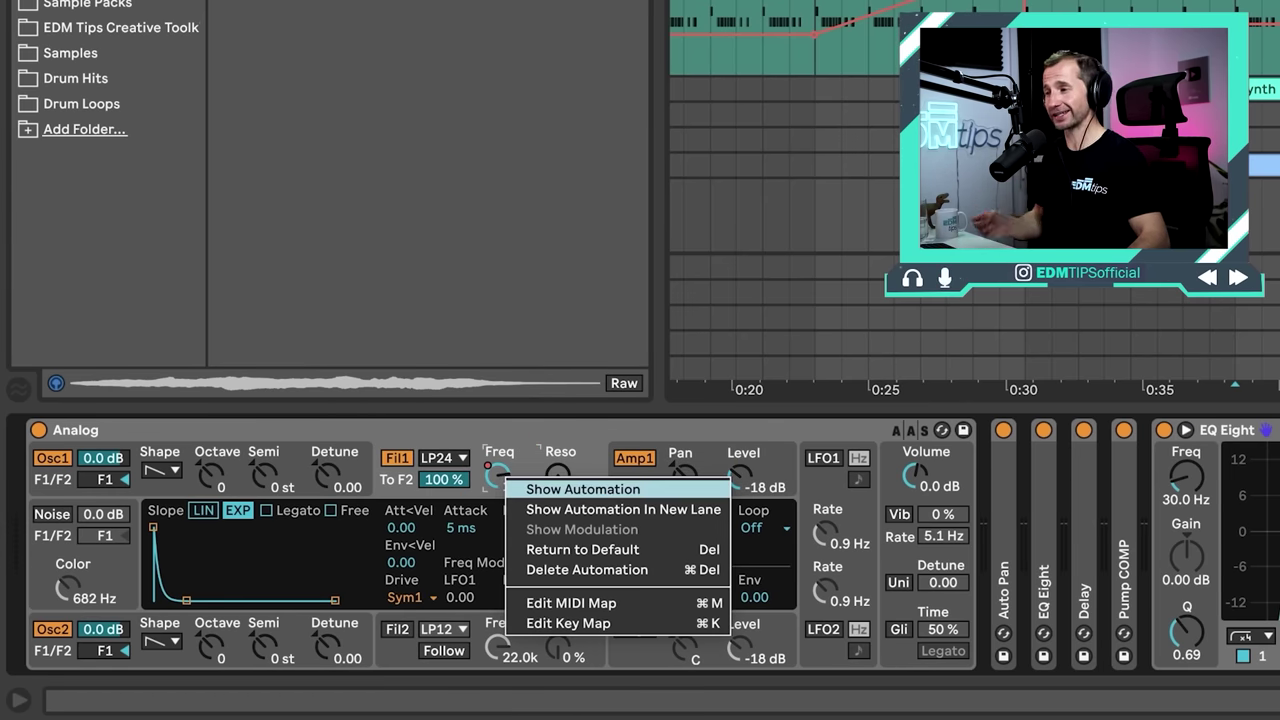
click(583, 489)
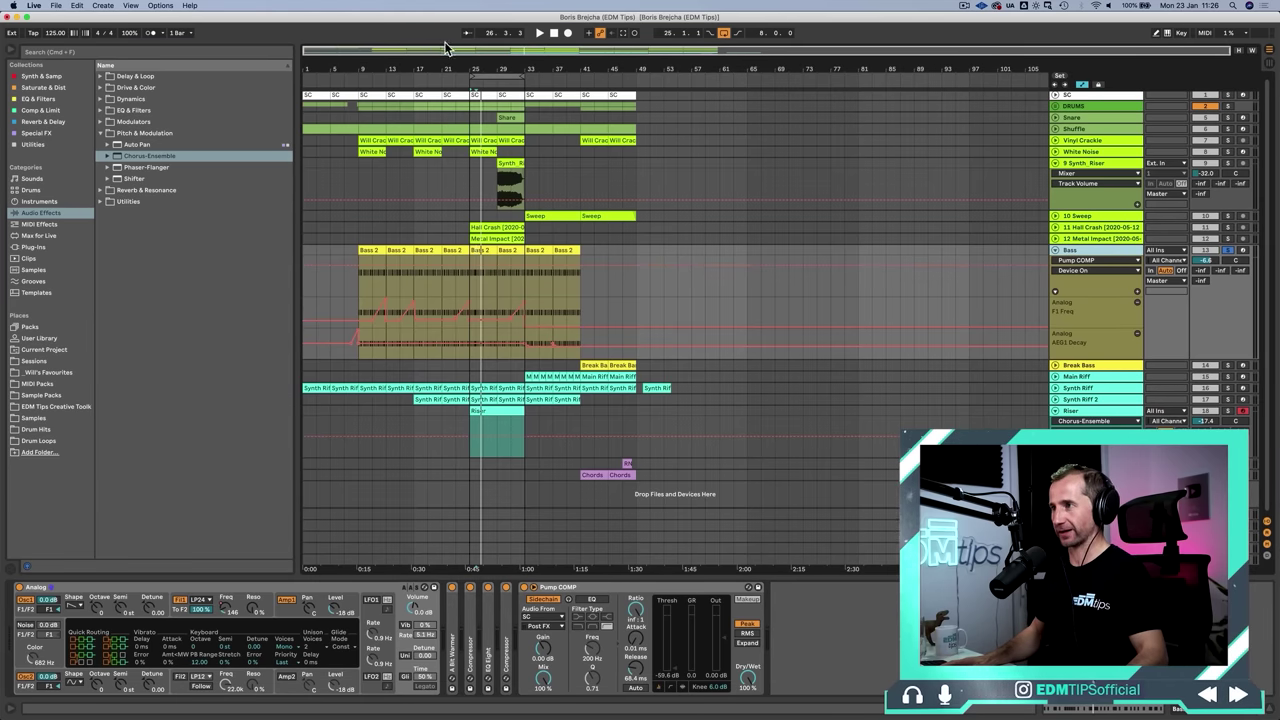
Play the soloed Bass track from just before bar 26 with its Pump COMP bypassed, and switch the compressor back on
drag(447, 47, 478, 69)
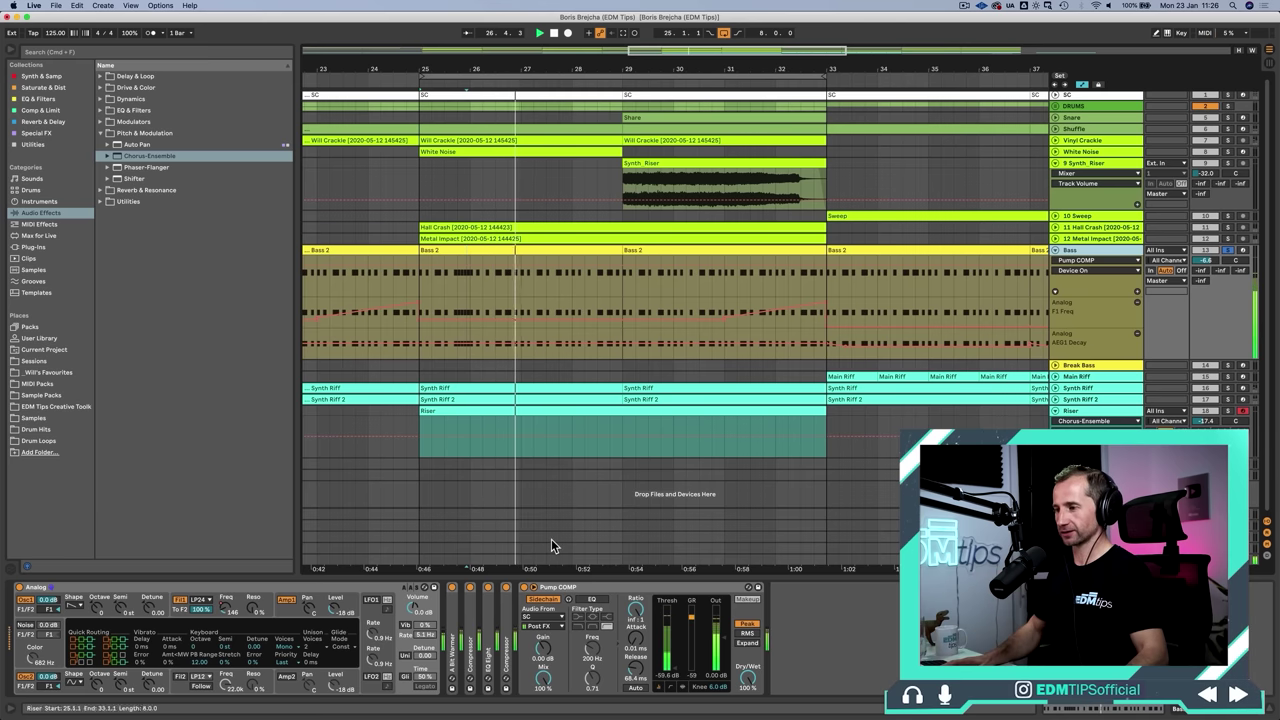
click(524, 588)
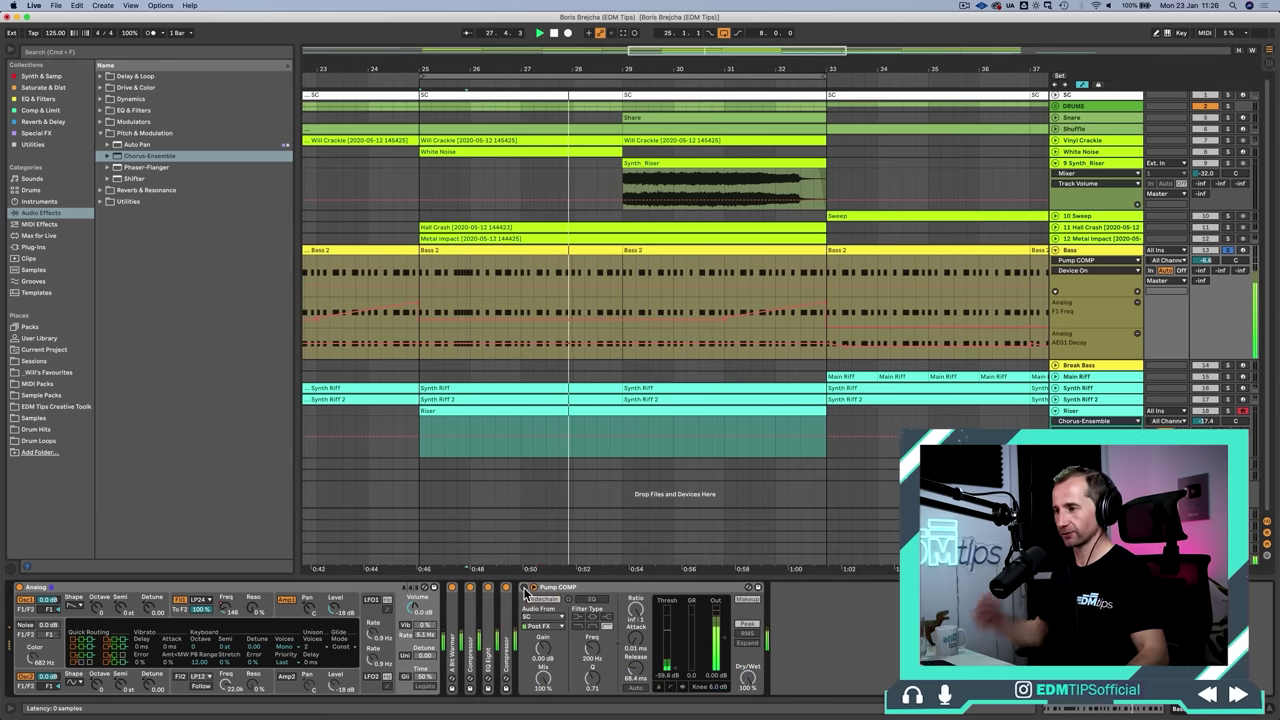
click(524, 588)
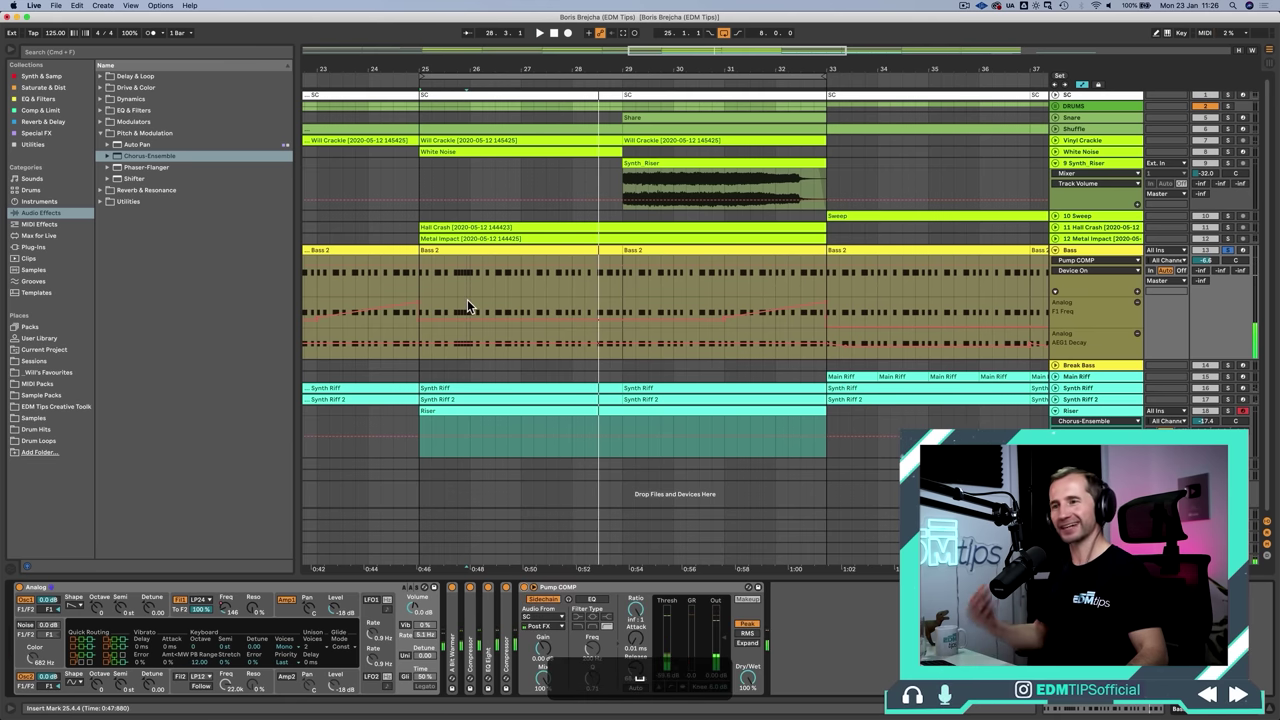
Set the keyboard PB Range of the Bass track's Analog synth to 12
click(202, 587)
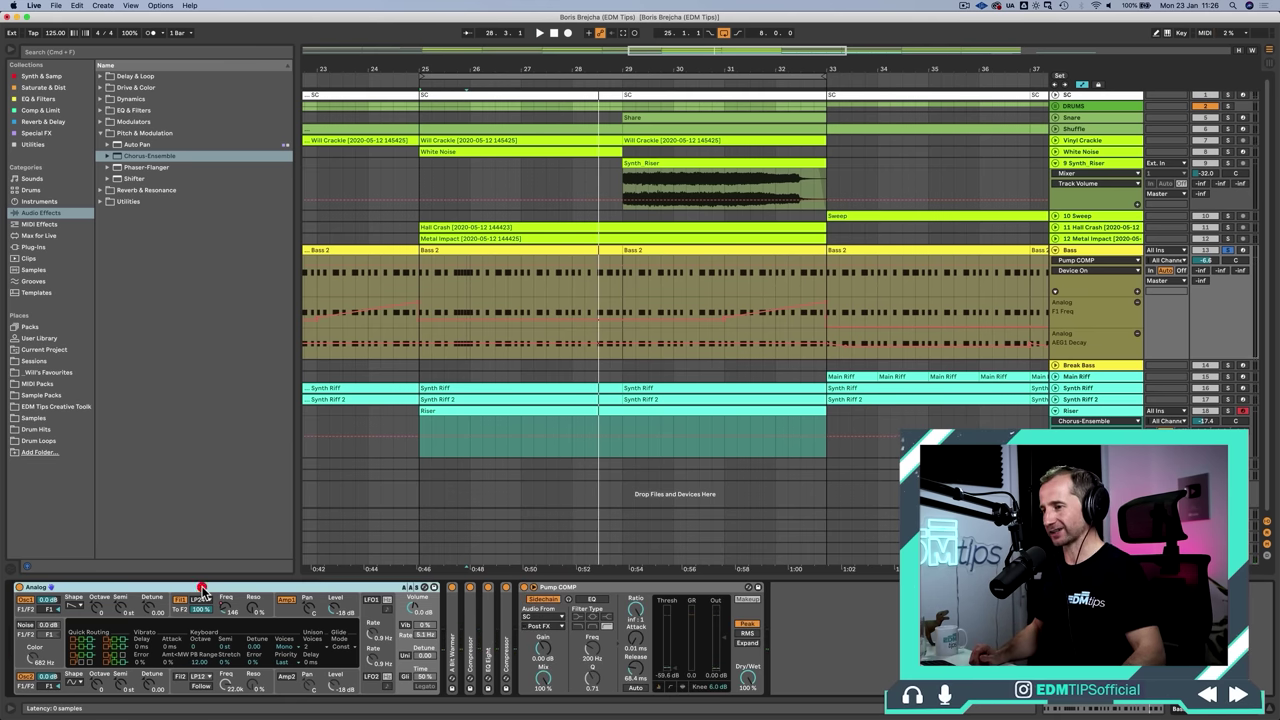
click(407, 678)
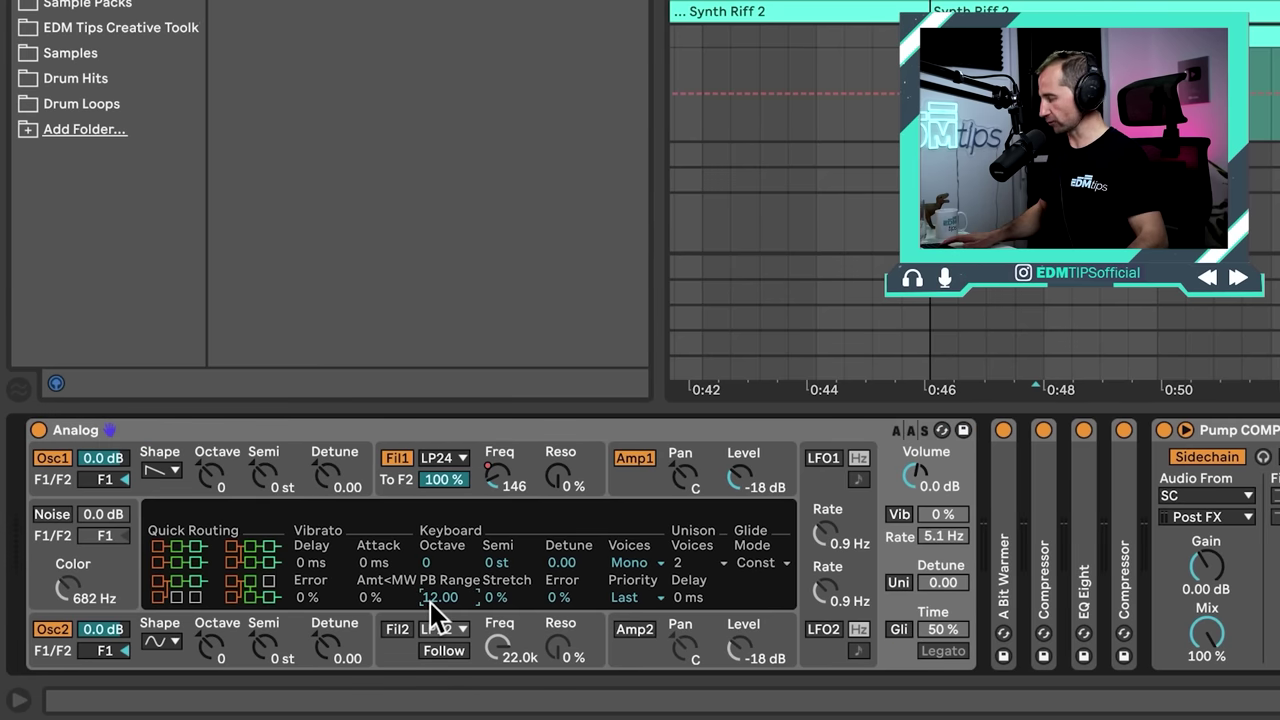
text(2)
key(Return)
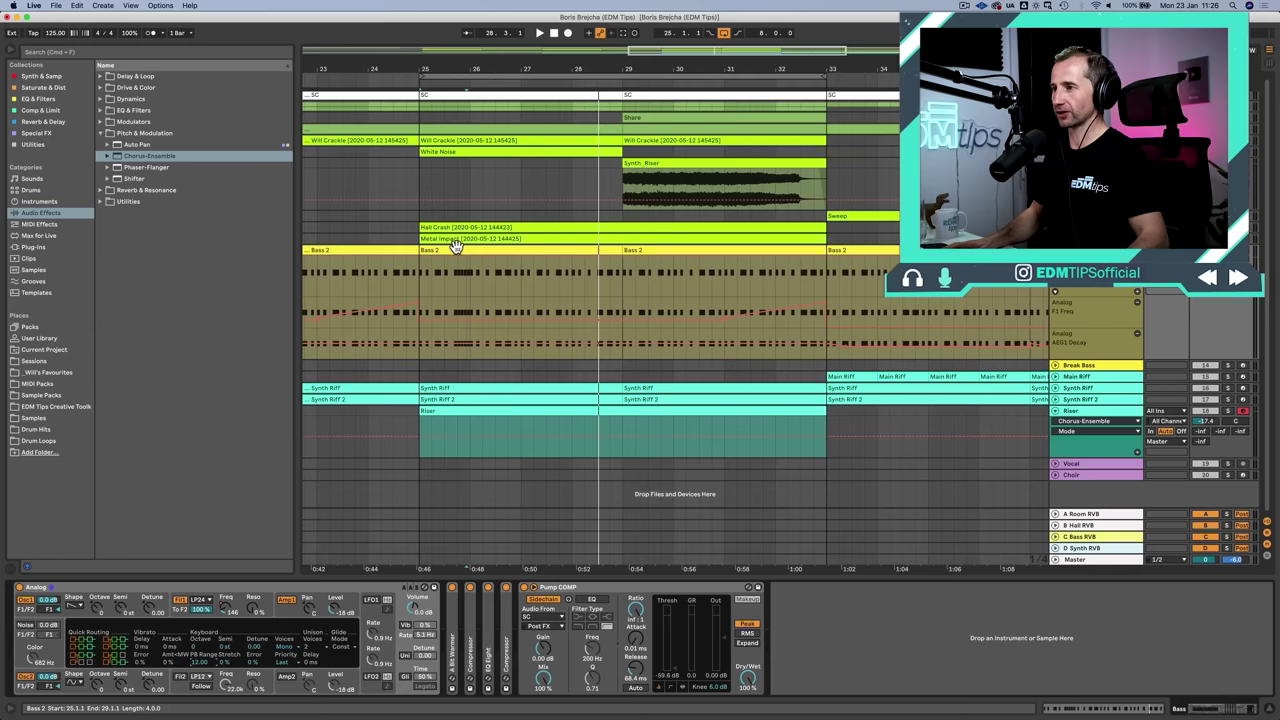
Open the Bass 2 clip at bar 25 and display its MIDI Ctrl Pitch Bend envelope
double_click(457, 247)
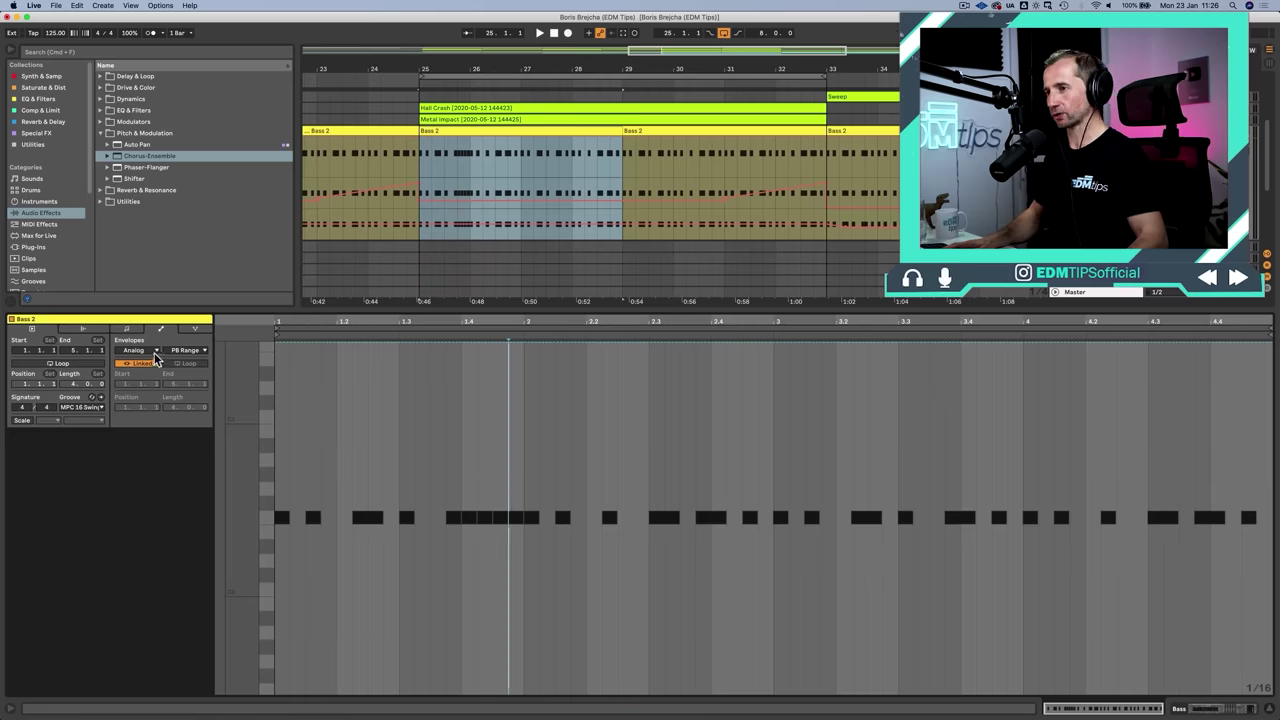
click(155, 352)
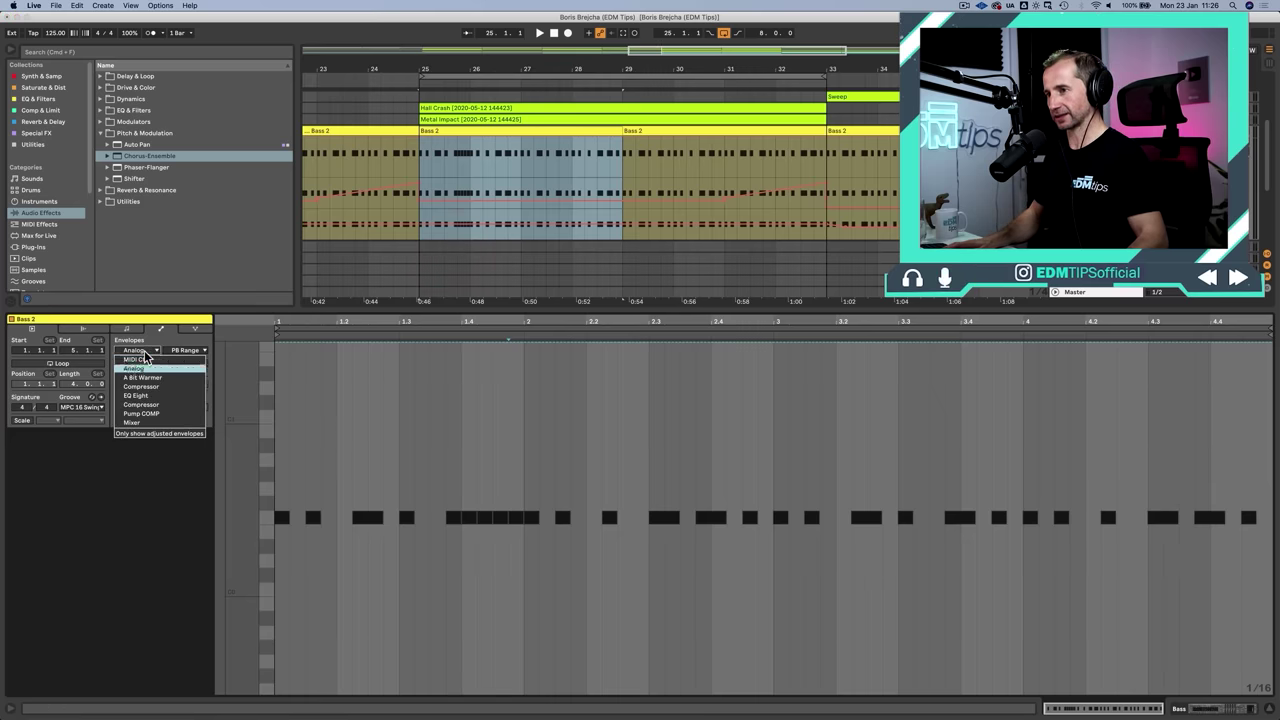
click(138, 359)
click(148, 356)
click(140, 357)
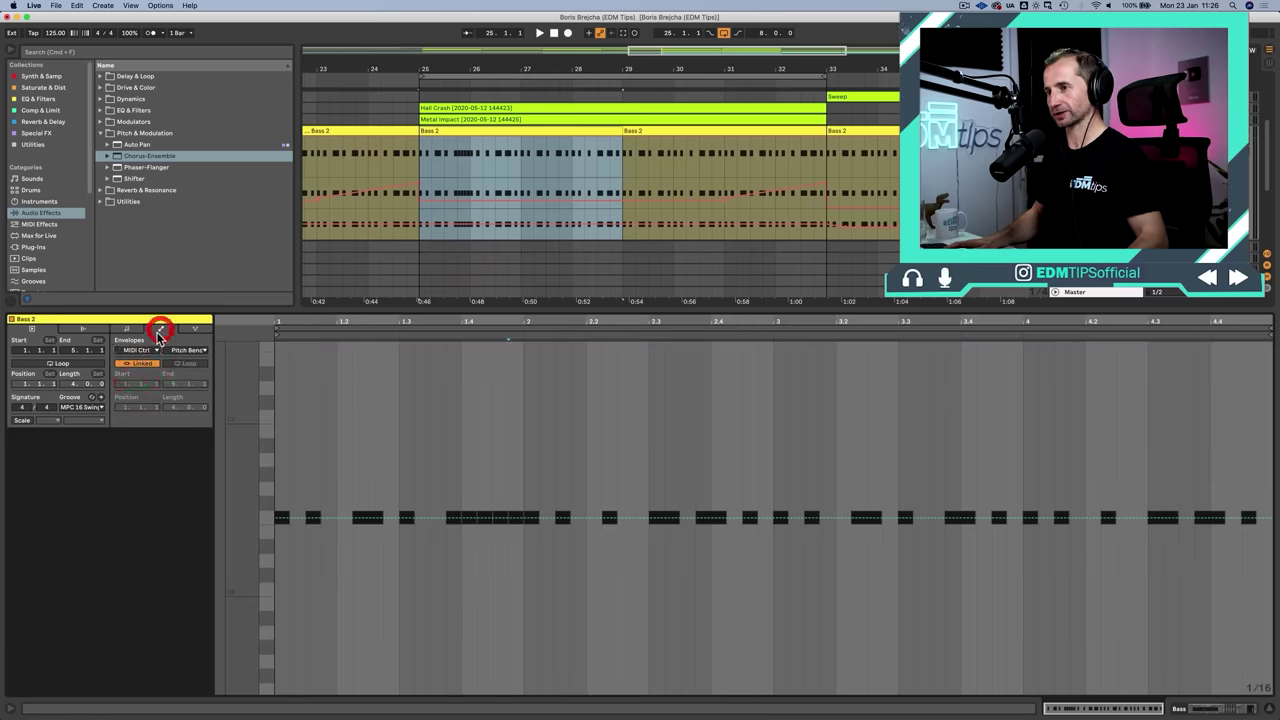
click(185, 352)
click(220, 403)
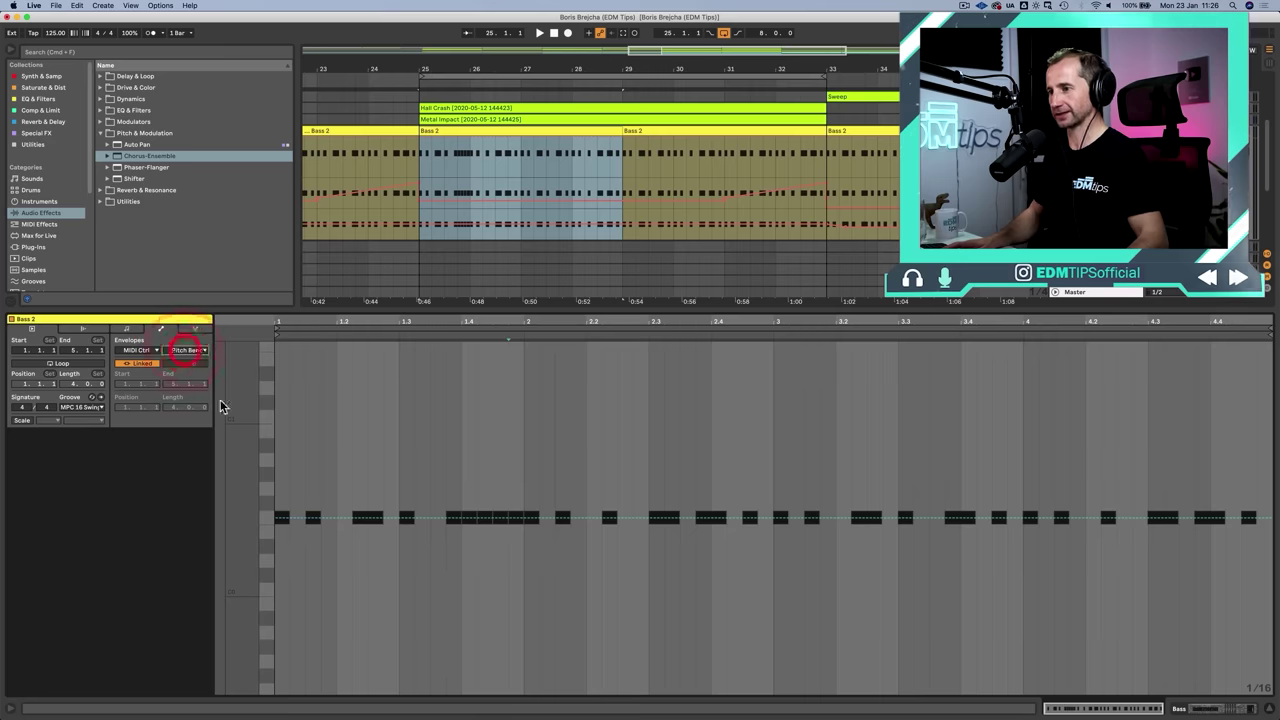
Draw a pitch bend spike up to 8191 over the short note at beat 1.3 in the Bass 2 clip and audition it
click(355, 517)
click(390, 517)
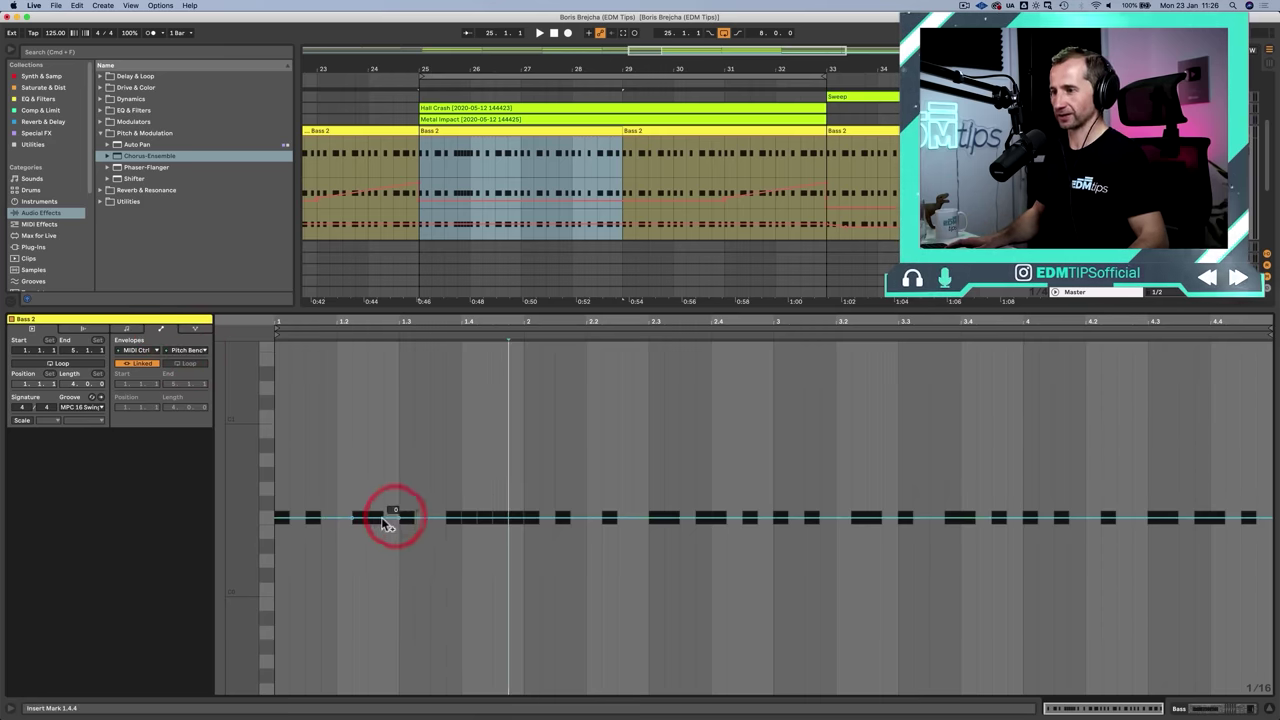
key(space)
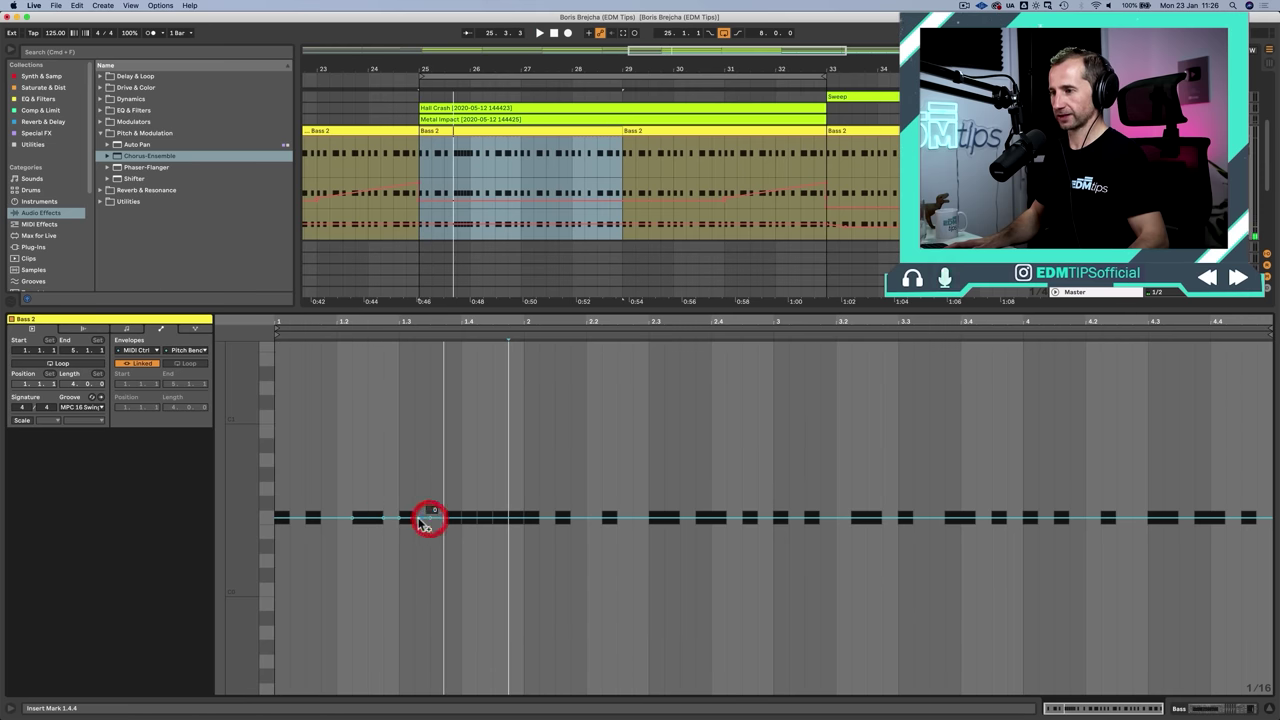
drag(421, 522, 416, 346)
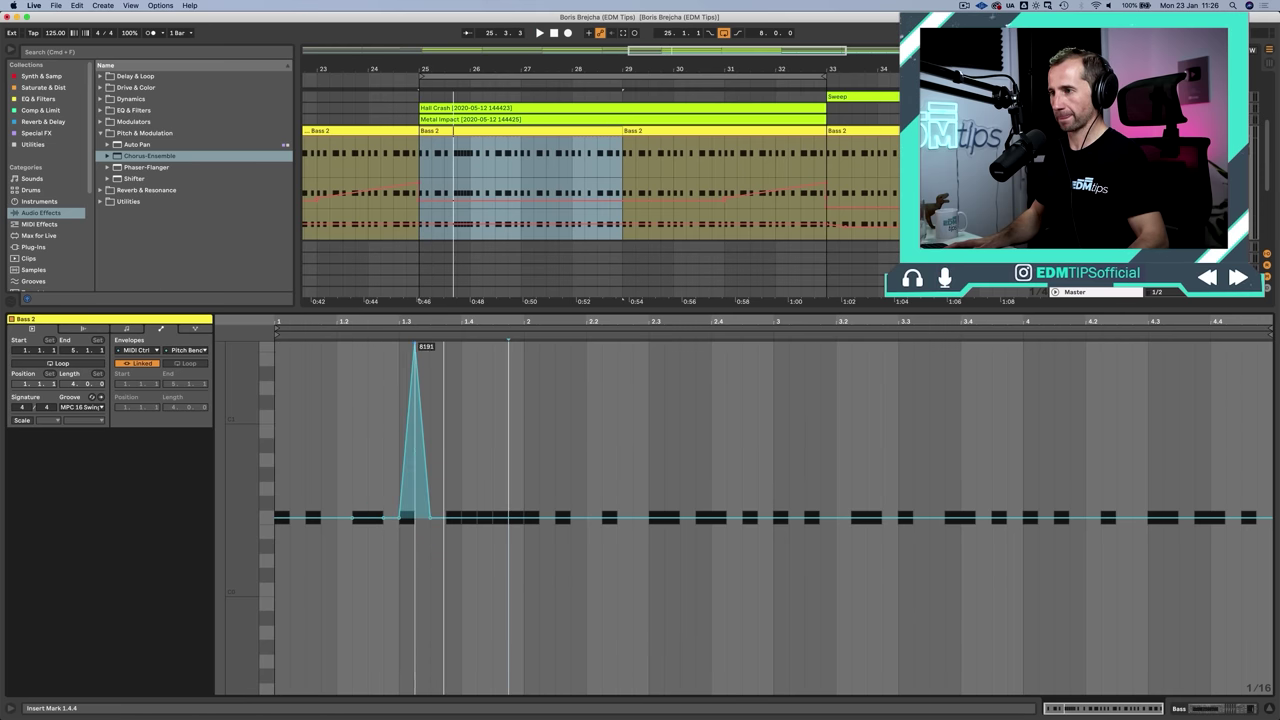
key(space)
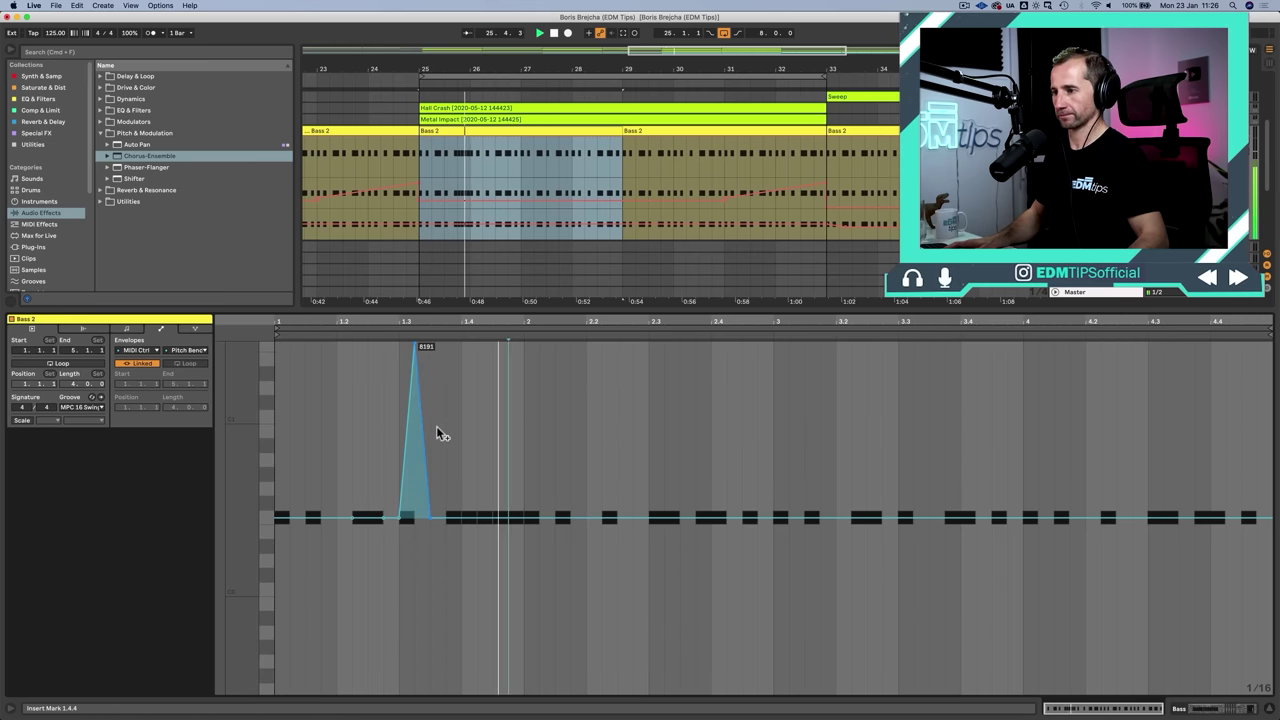
key(space)
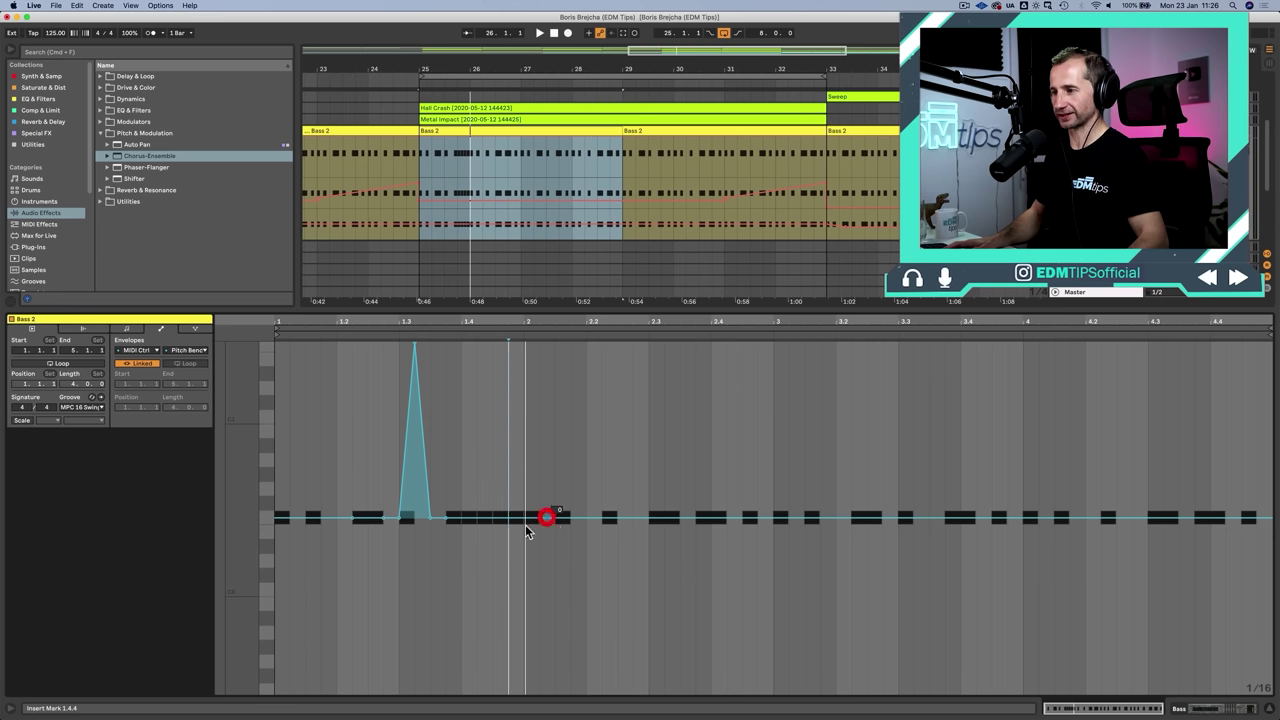
Draw a pitch bend peak at beat 1.4 that slopes back to zero just after bar 2 in the Bass 2 clip and audition it
drag(463, 522, 461, 356)
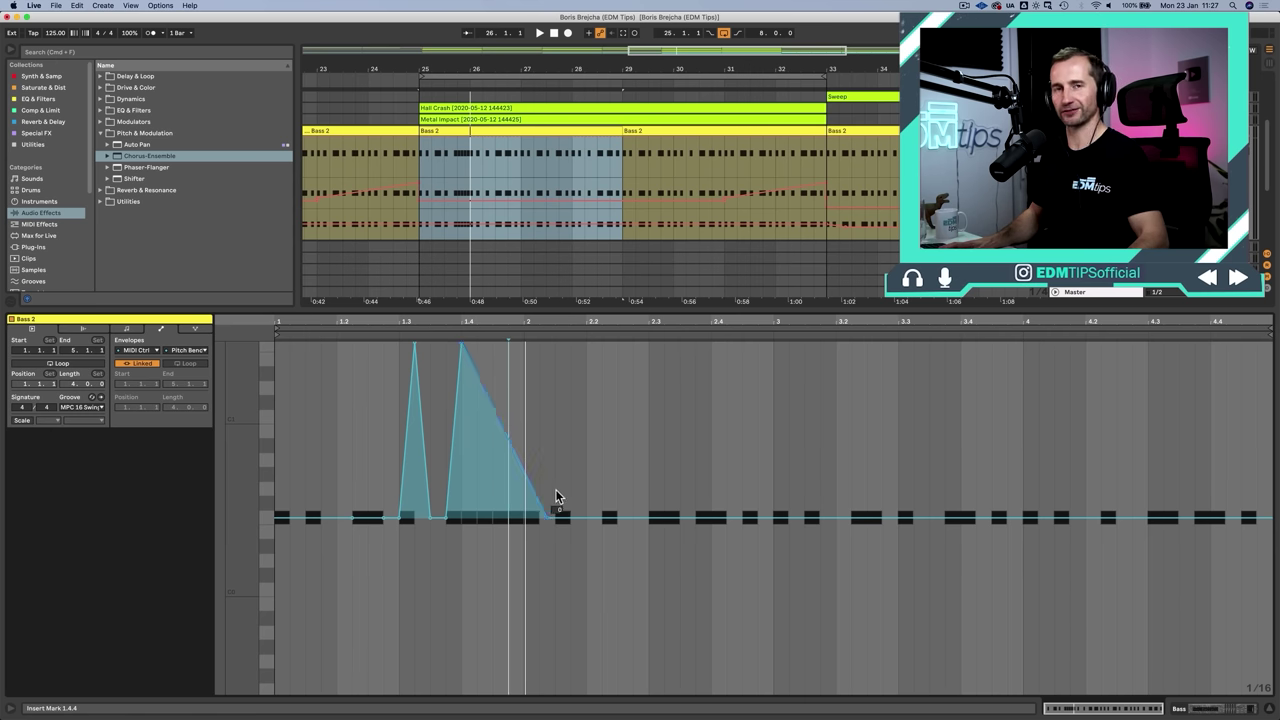
key(space)
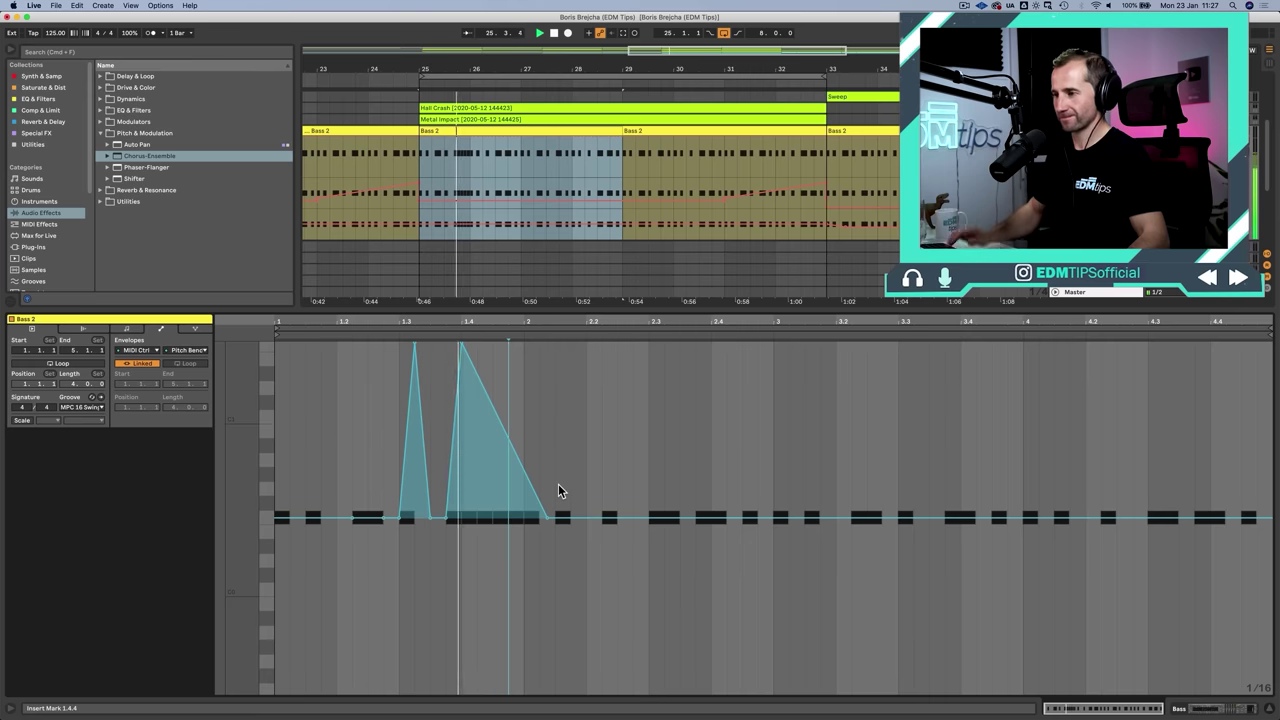
key(space)
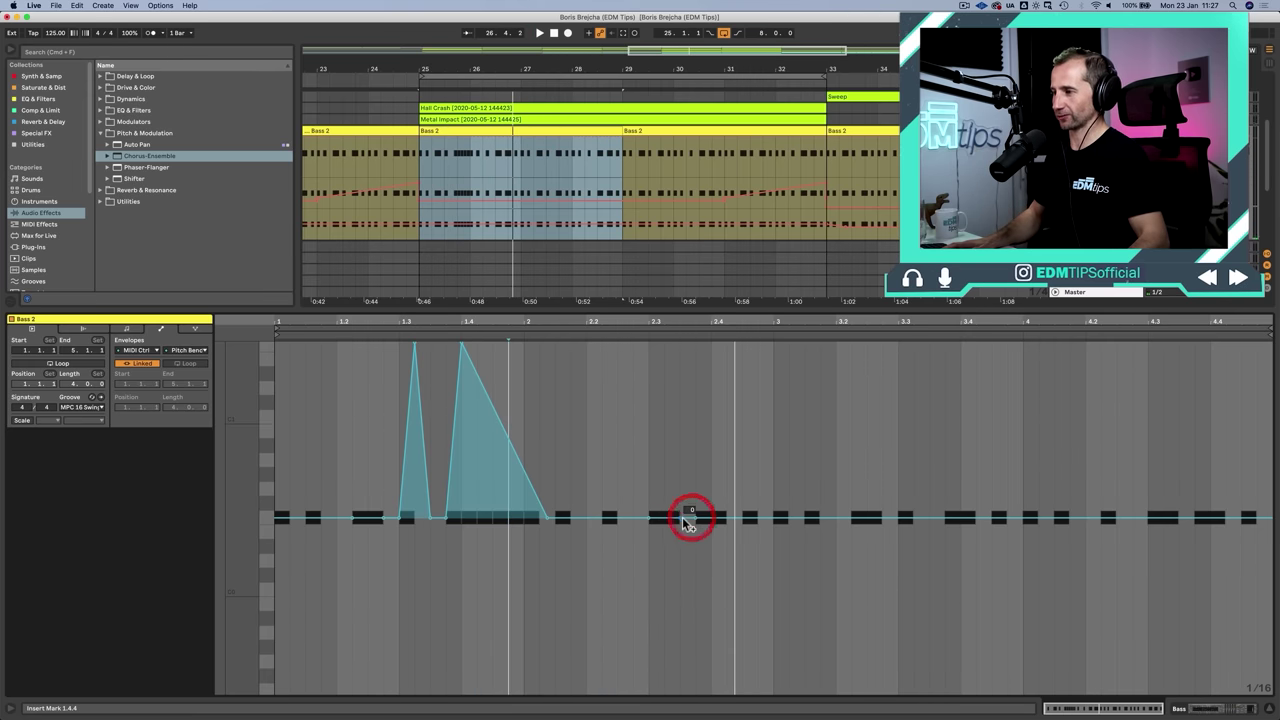
Draw another pitch bend spike up to the maximum over the note at beat 2.3 in the Bass 2 clip and audition it
drag(688, 522, 684, 346)
key(space)
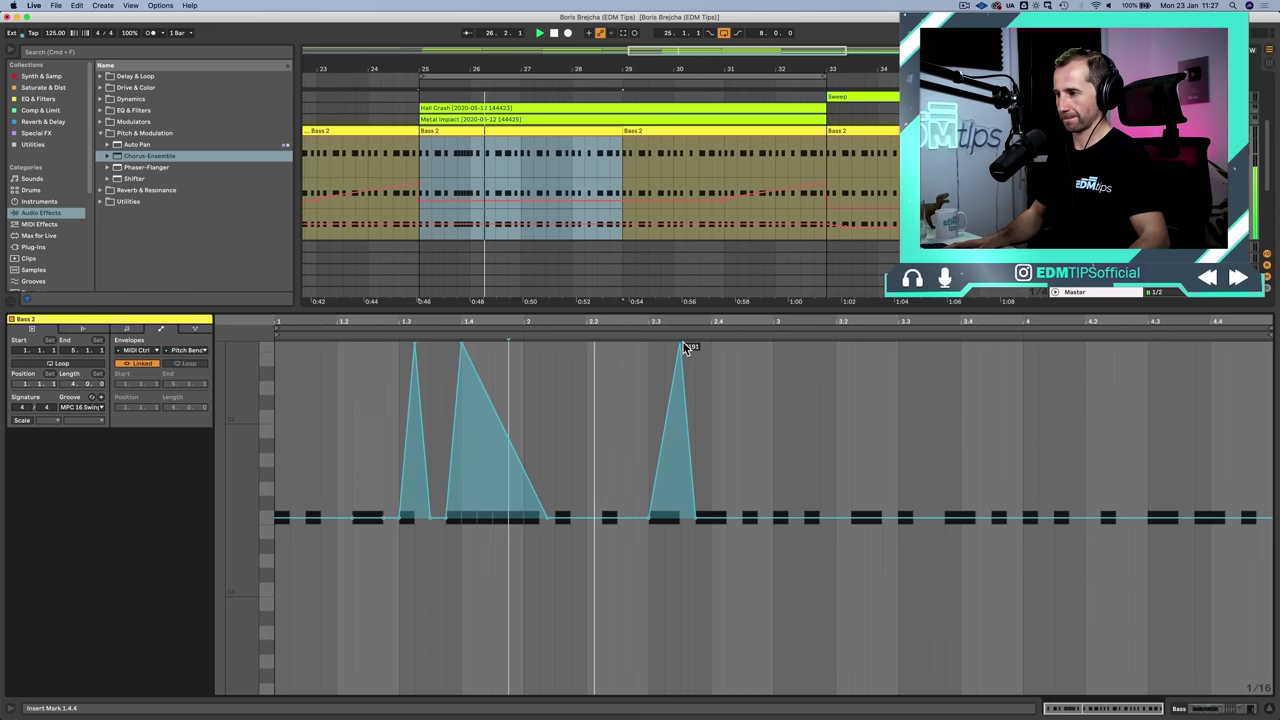
key(space)
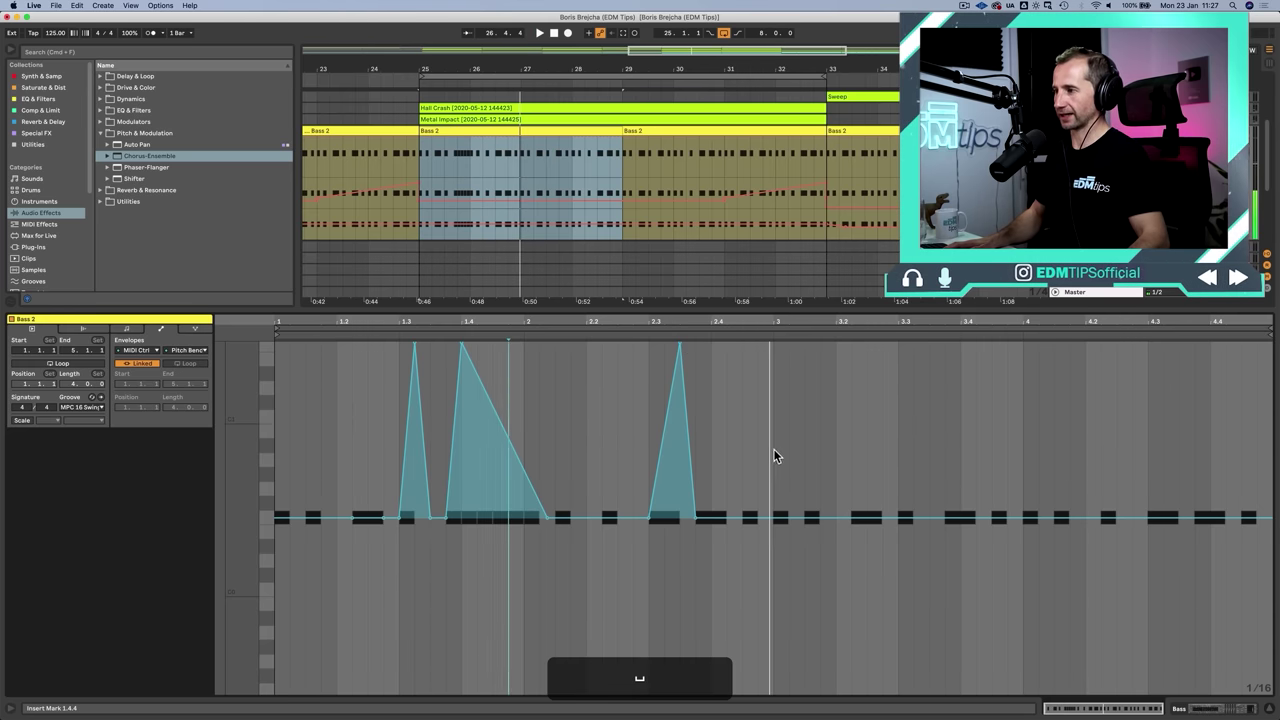
Duplicate the first two bars of the pitch bend envelope onto bars 3 and 4, and return to the device view
drag(774, 451, 278, 425)
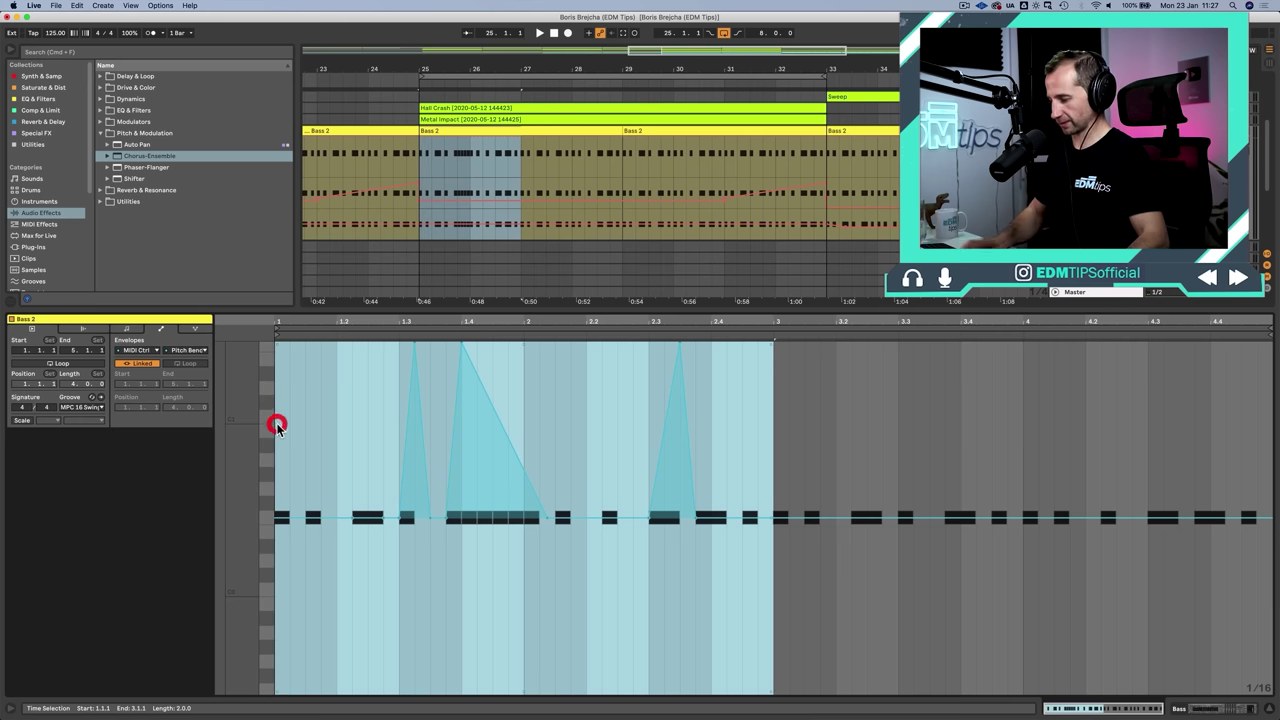
key(super+d)
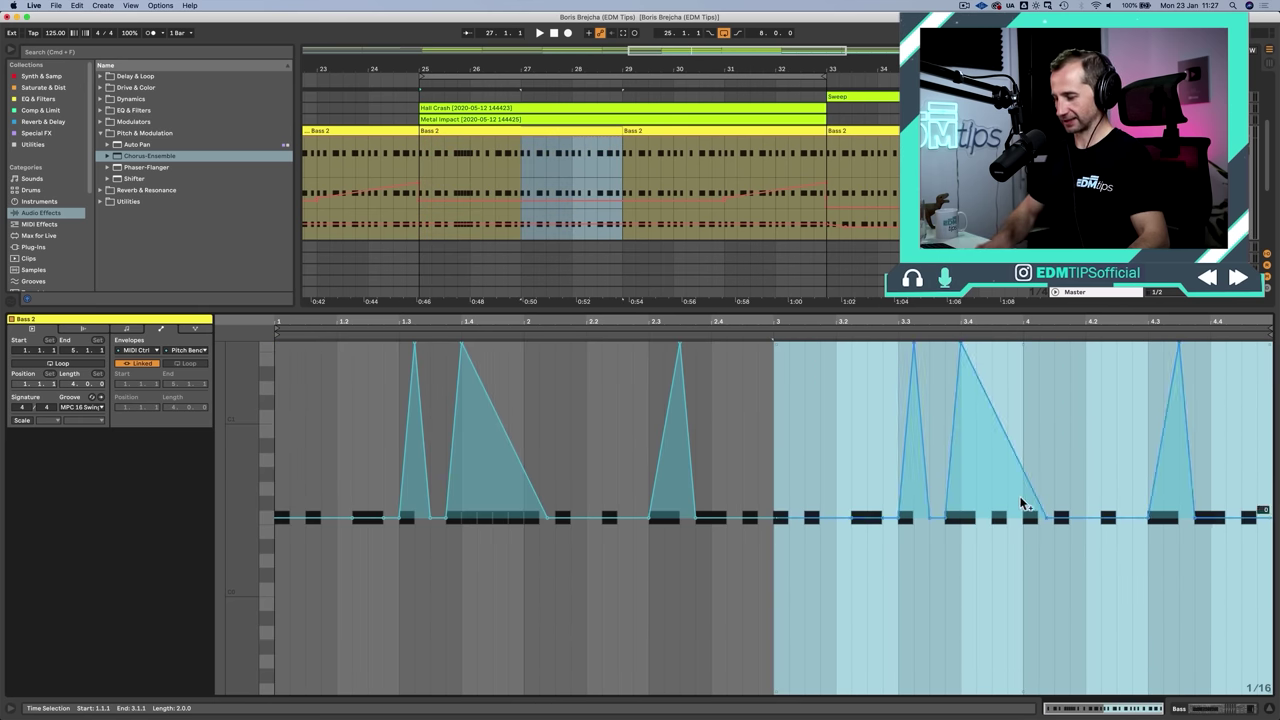
key(shift+Tab)
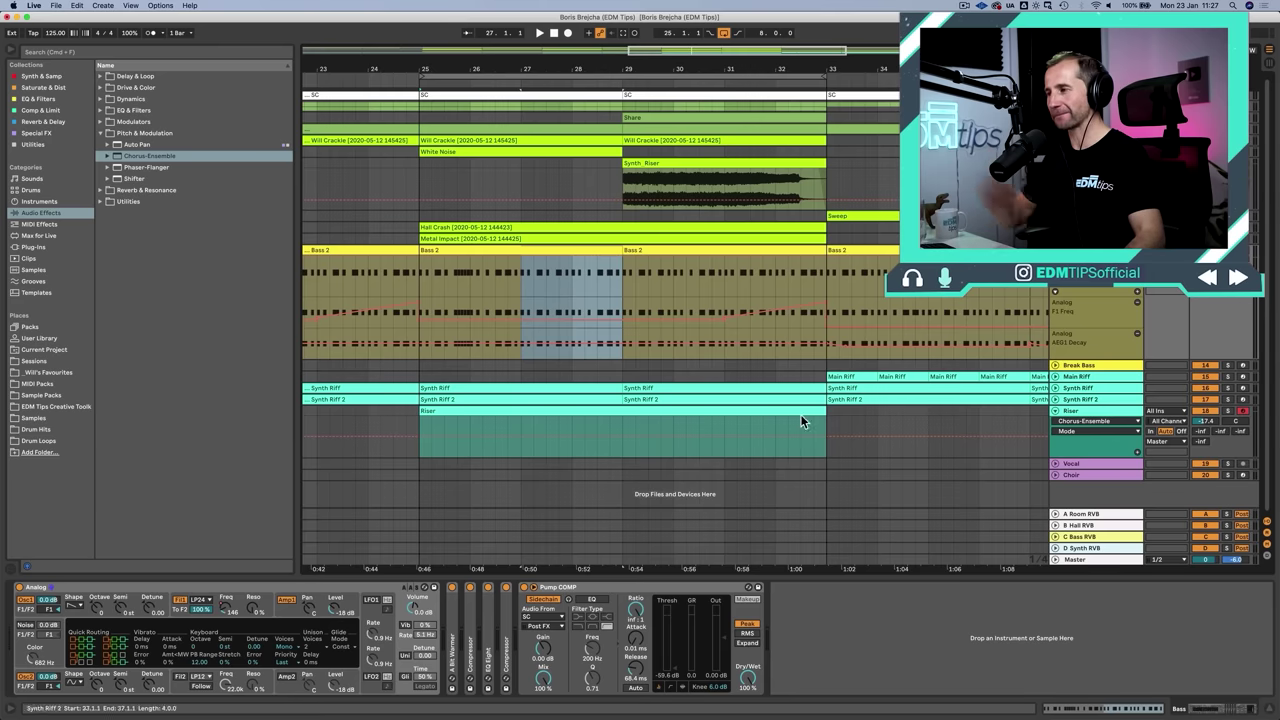
Select the Riser track and inspect its Analog synth settings
click(1085, 411)
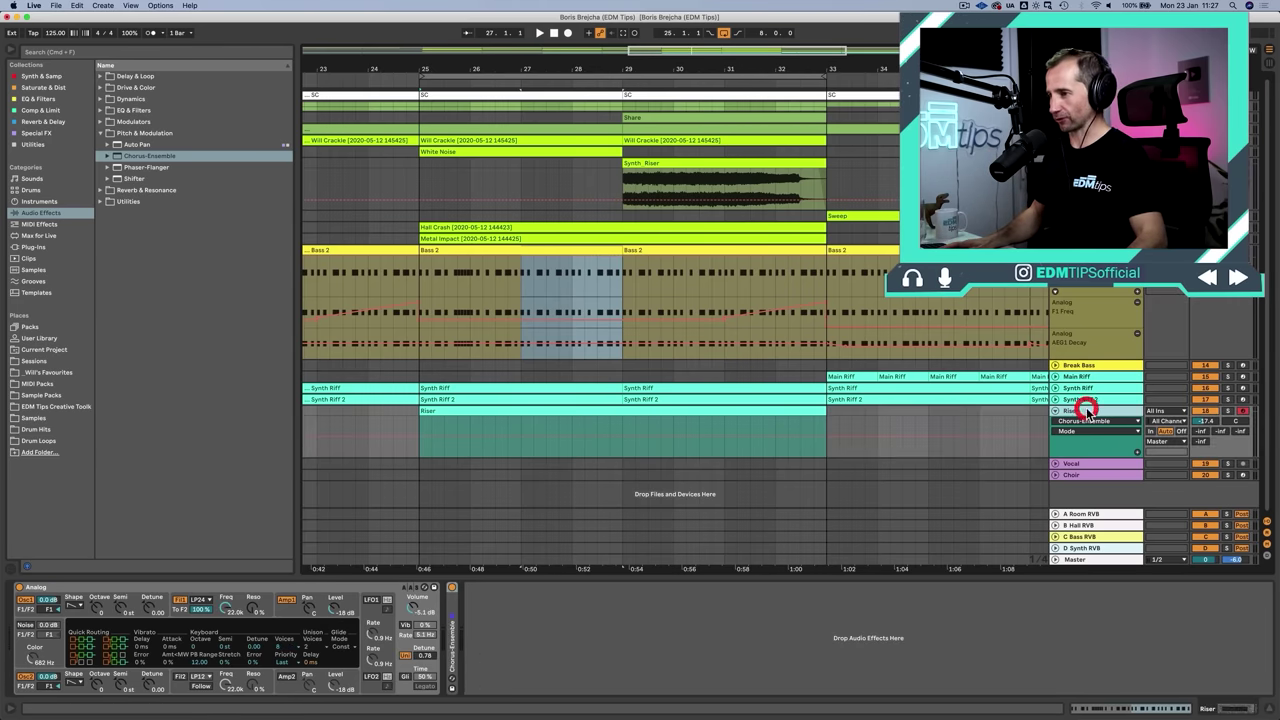
click(222, 584)
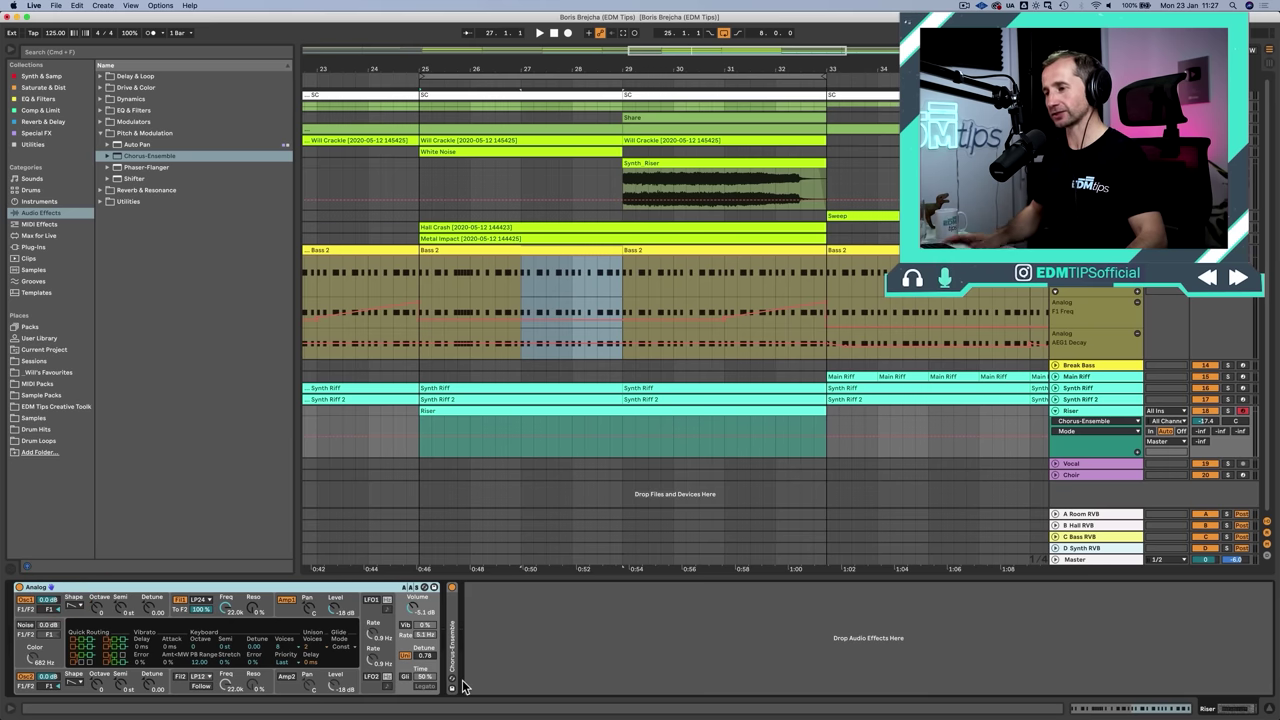
click(405, 669)
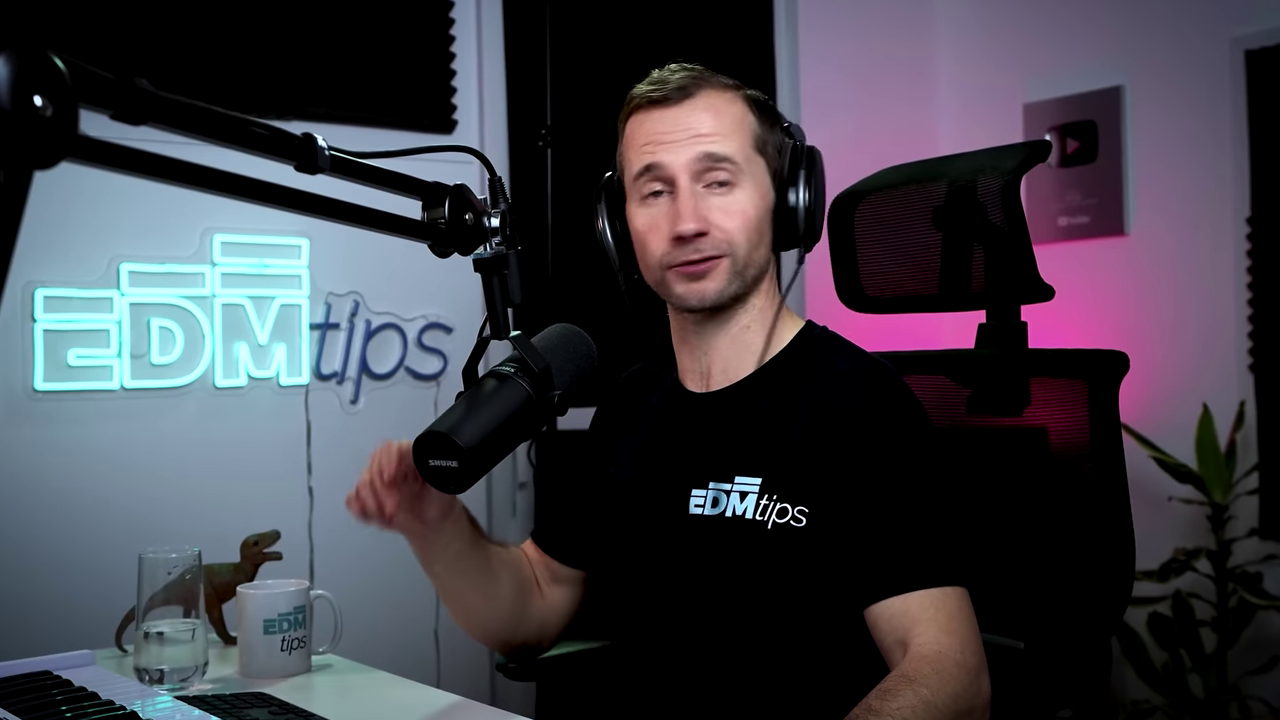
Fill the empty eight-bar Riser clip with one sustained F2 note and play it soloed with the track volume at -13.7 dB
click(455, 410)
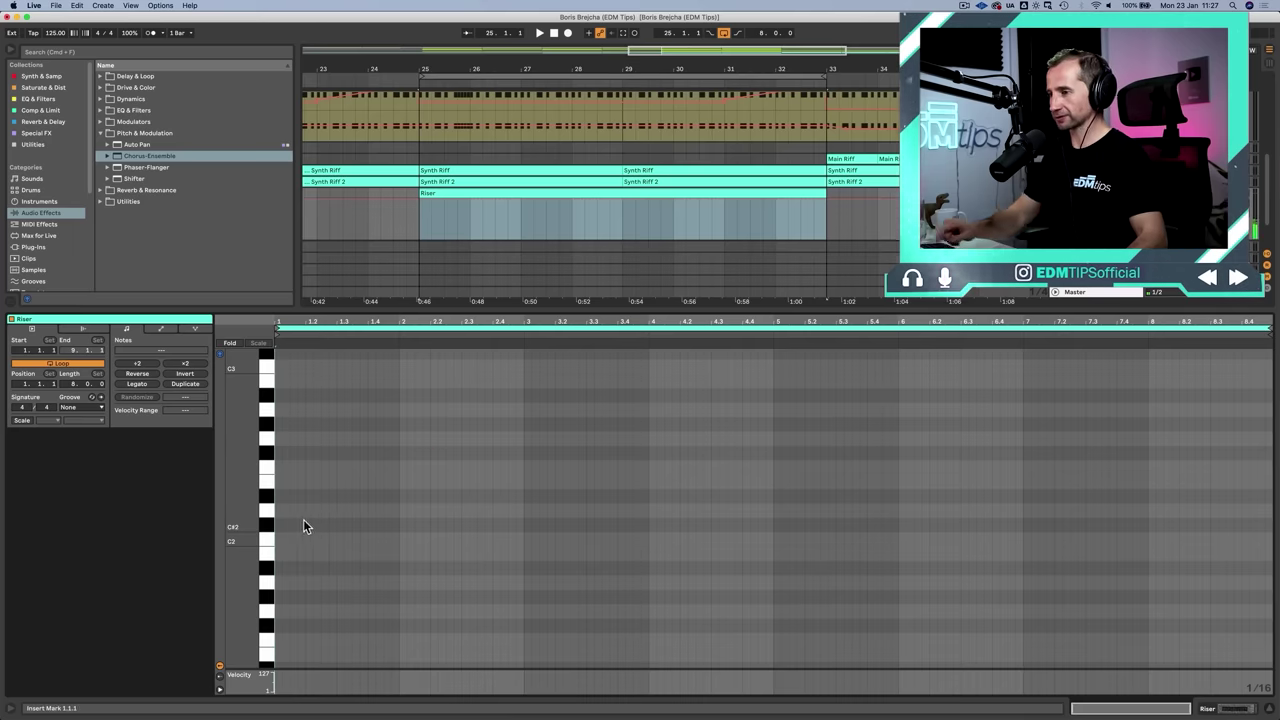
double_click(277, 469)
drag(279, 467, 1207, 480)
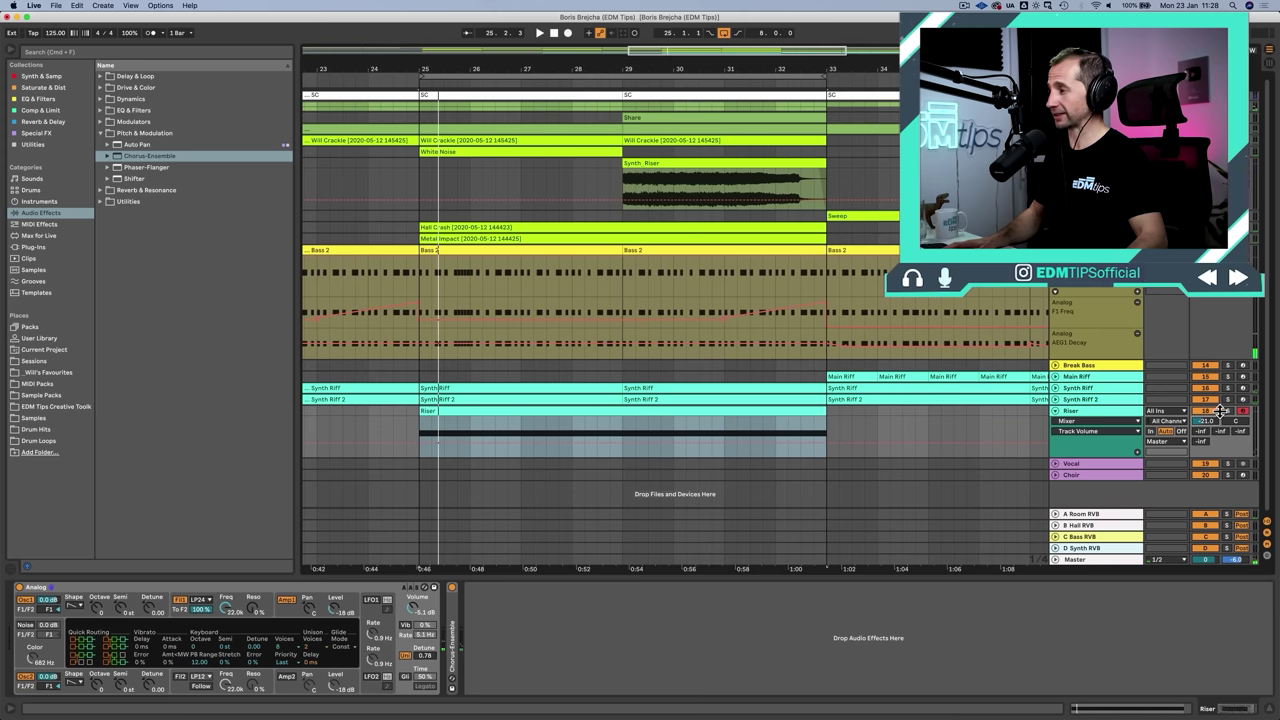
key(space)
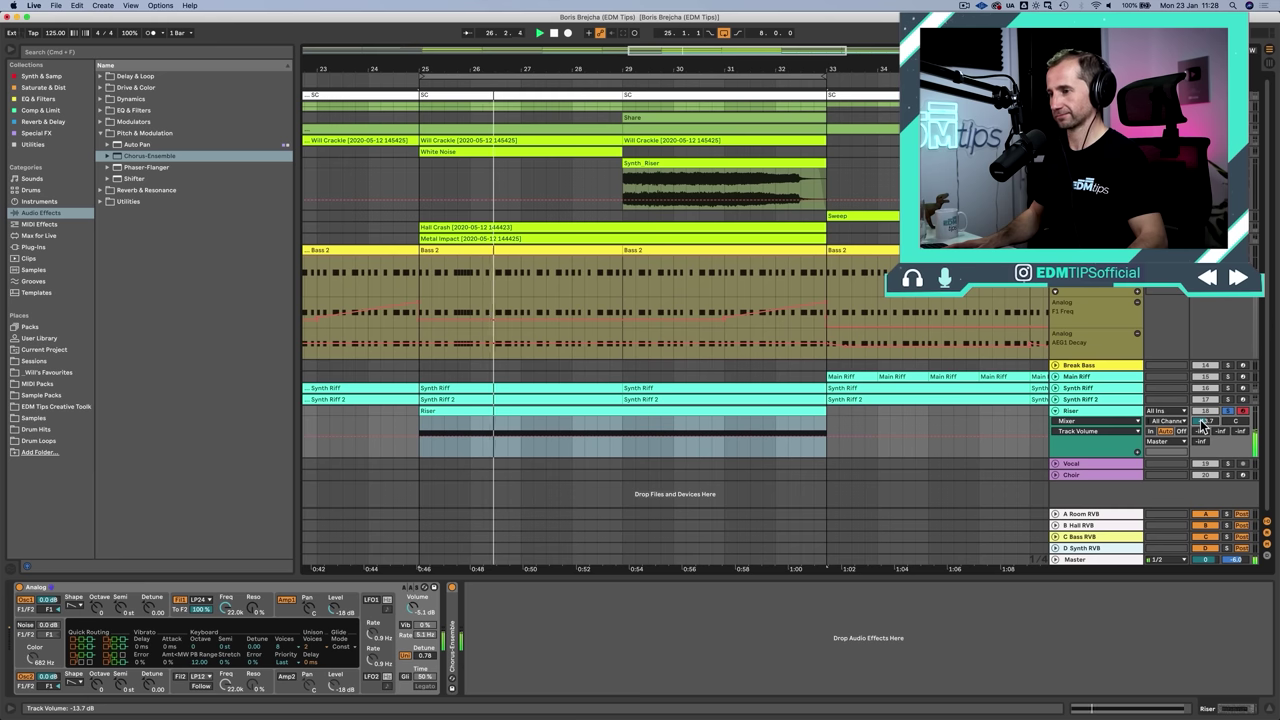
key(space)
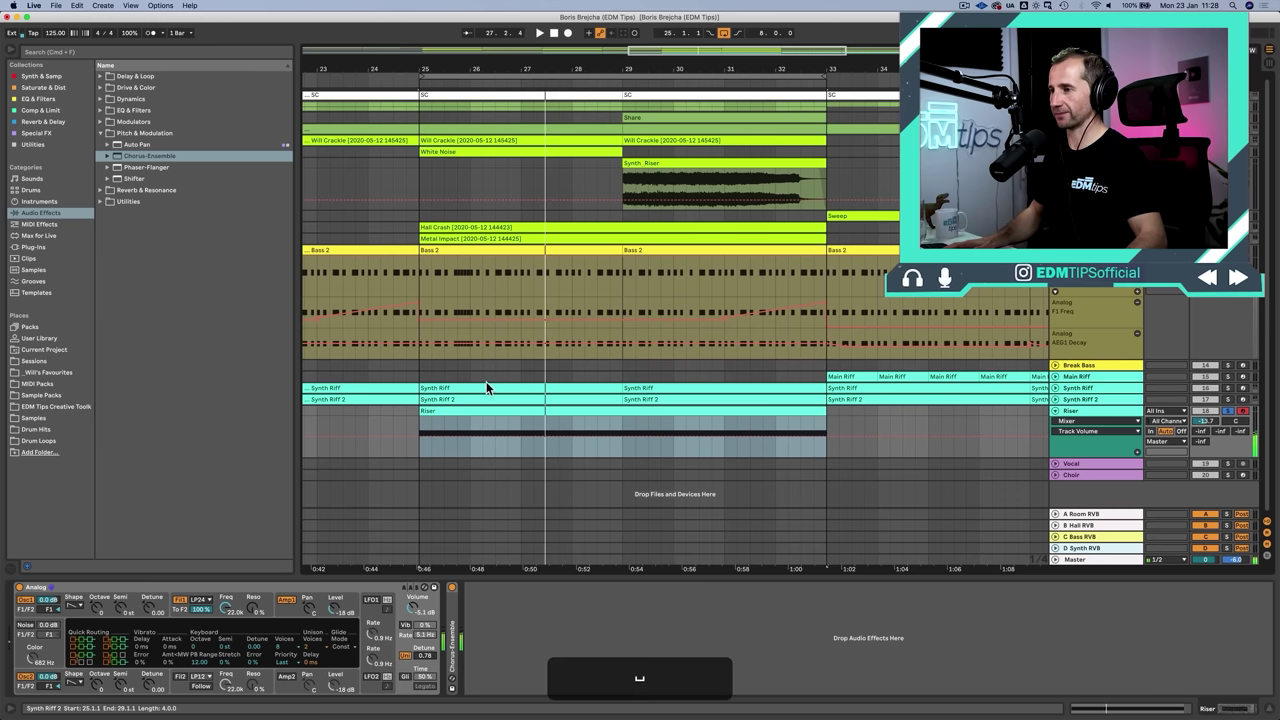
Open the Riser clip and display its MIDI Ctrl Pitch Bend envelope
double_click(455, 413)
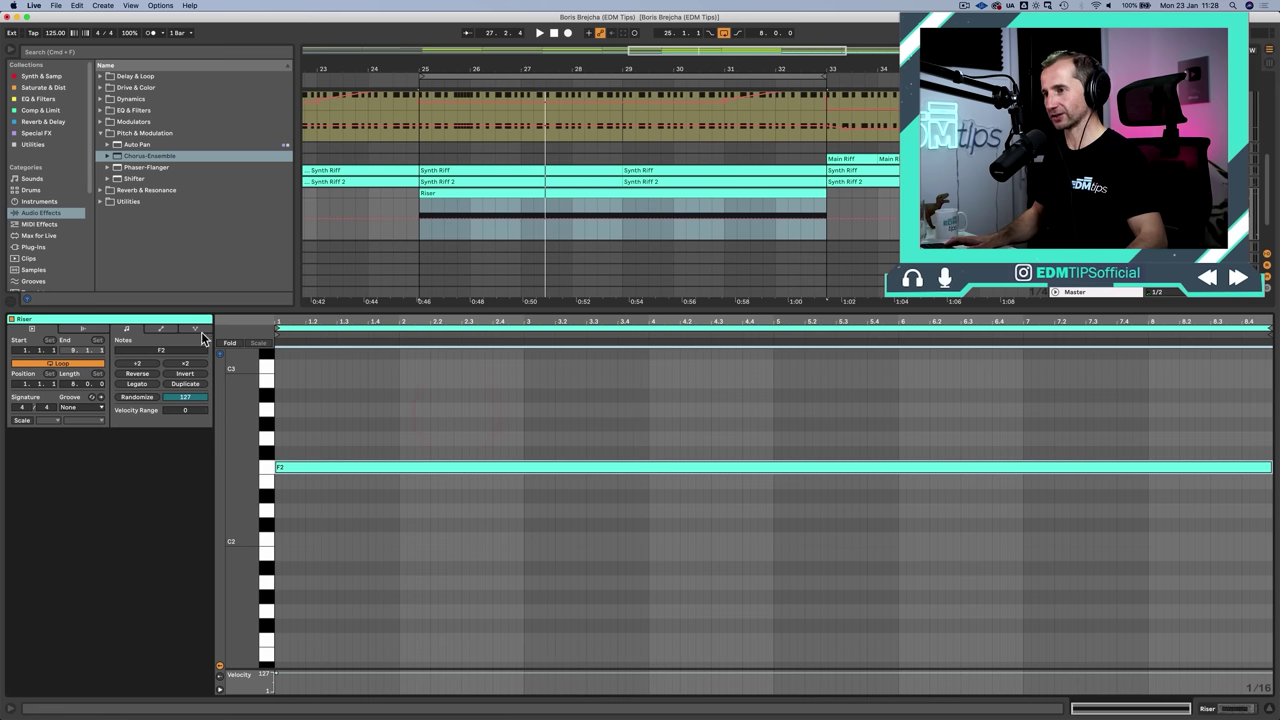
click(160, 330)
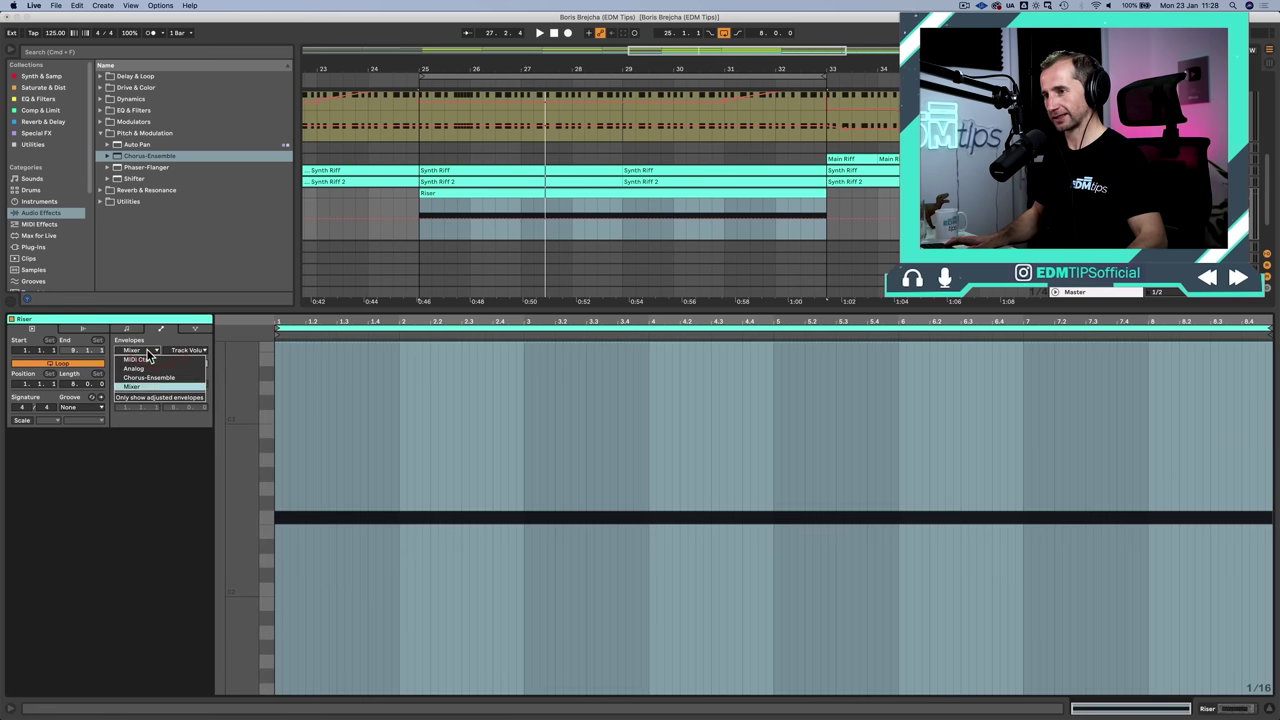
click(140, 362)
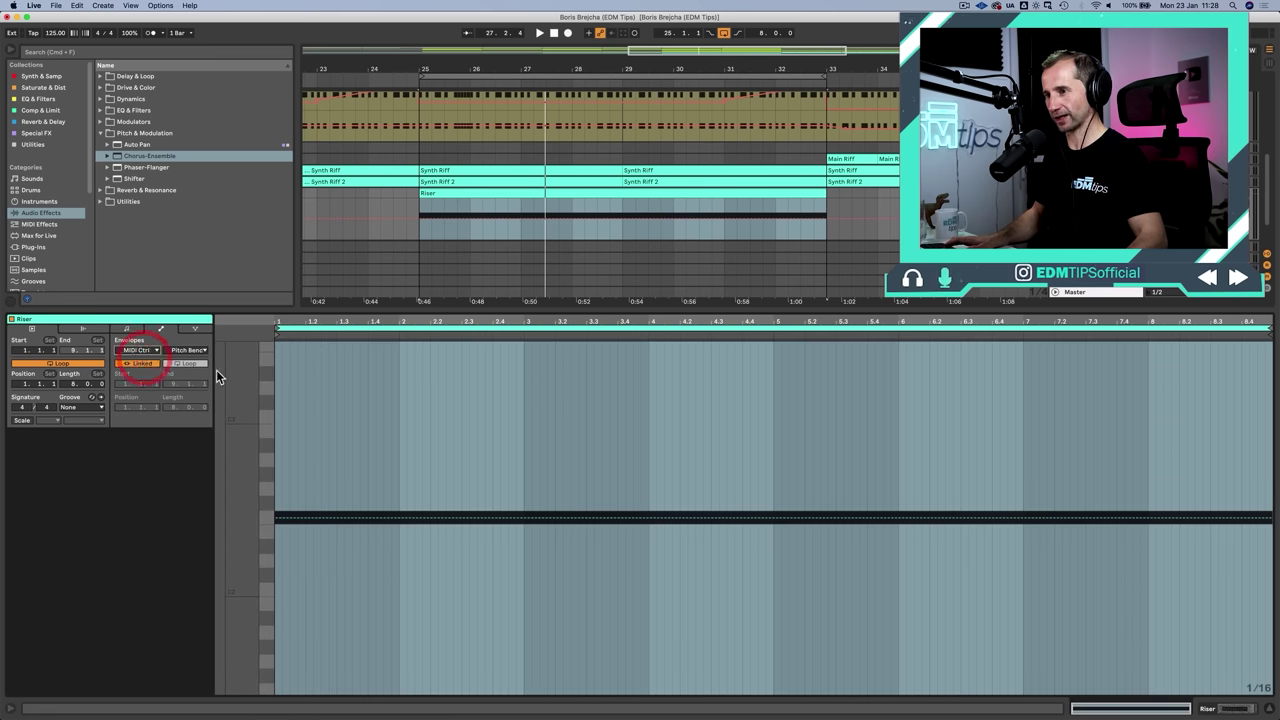
Draw a linear pitch bend ramp from the minimum at the Riser clip's start to the maximum at its end
click(288, 519)
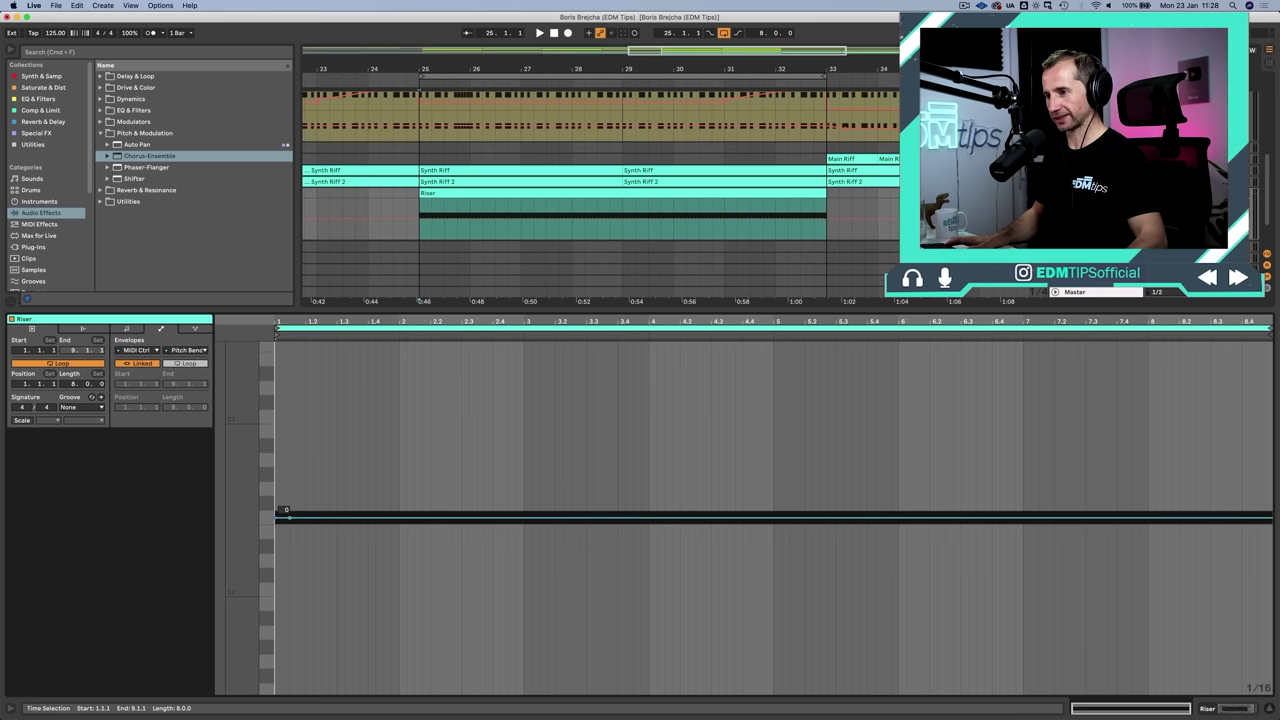
drag(278, 519, 278, 652)
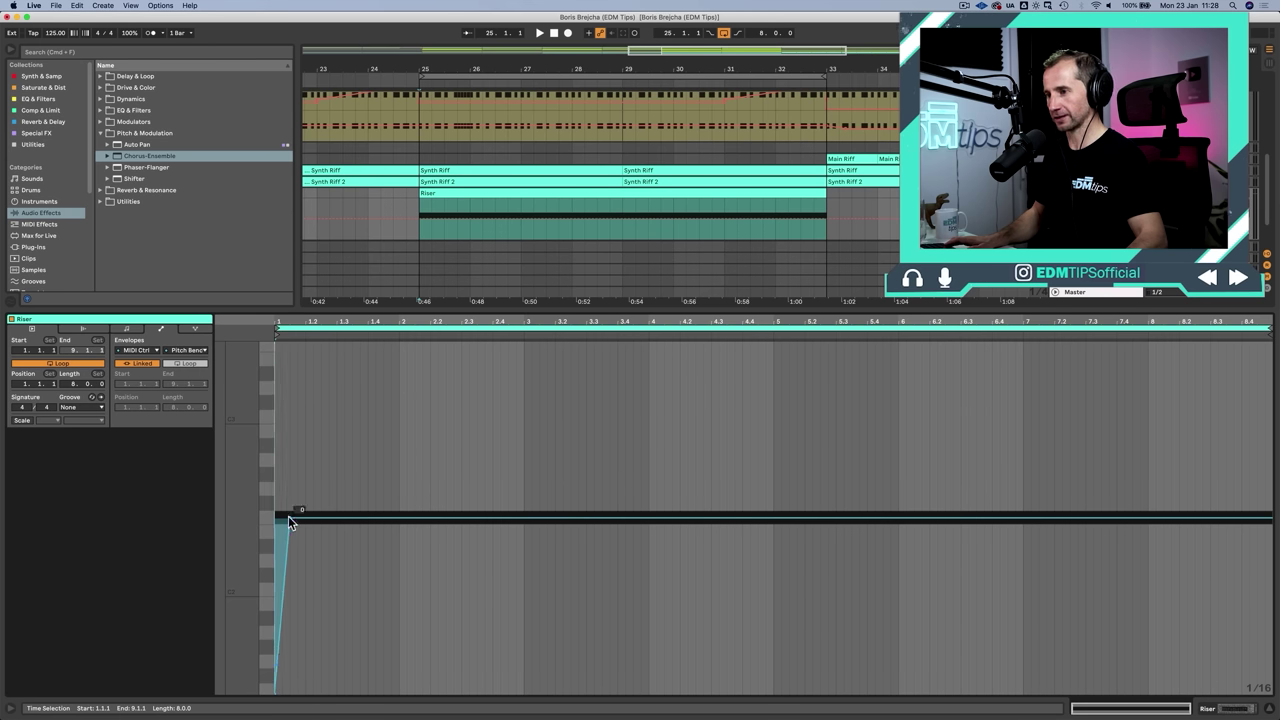
drag(290, 517, 1269, 347)
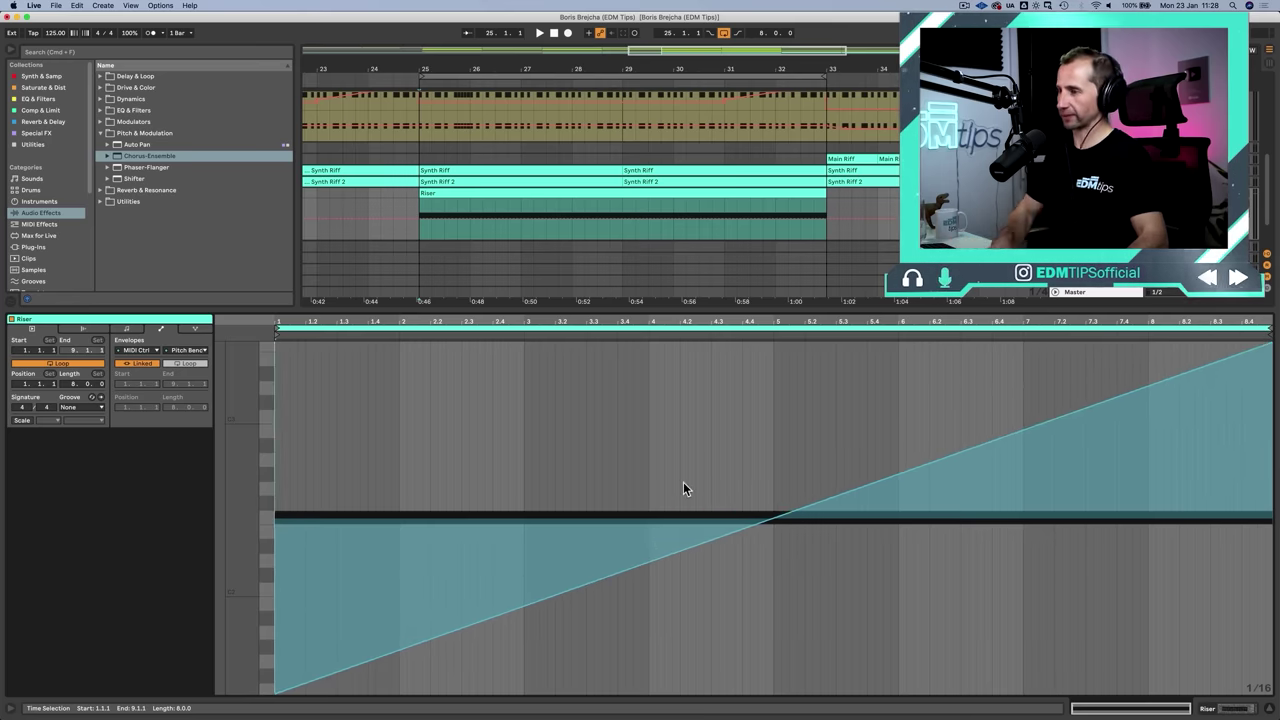
Return to the device view, play the soloed Riser from bar 25 and adjust its mixer level
key(shift+Tab)
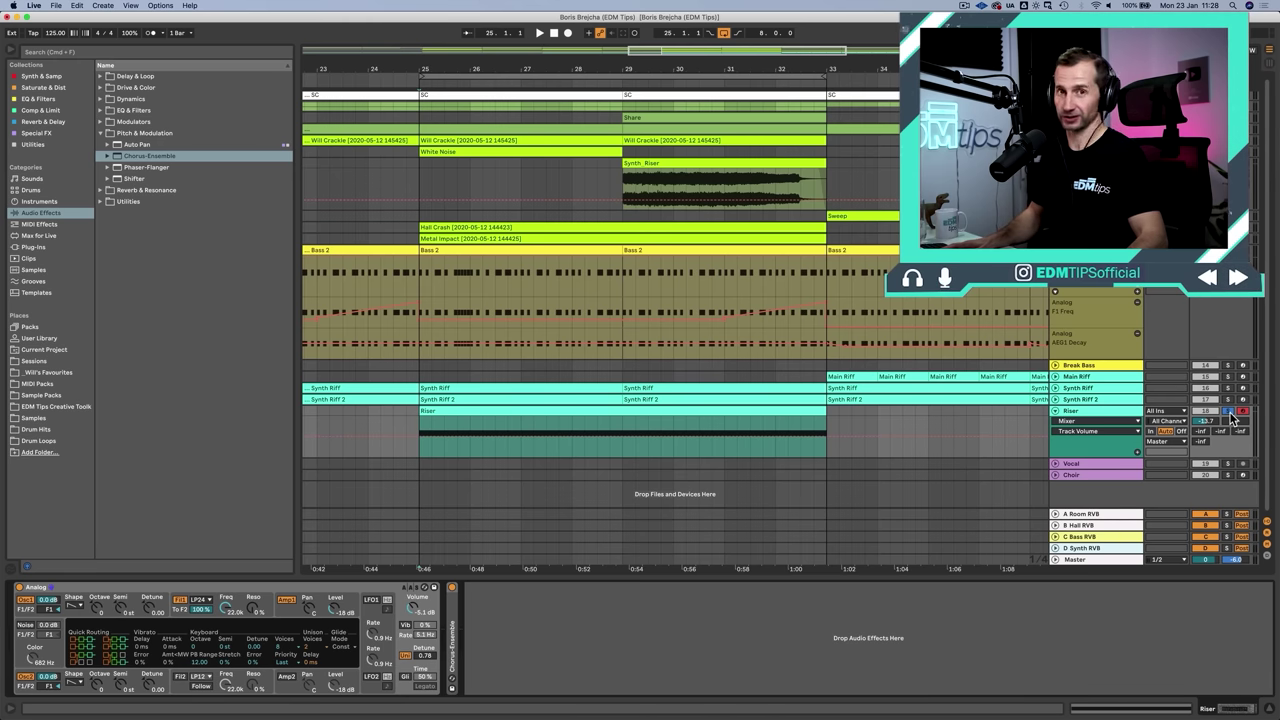
key(space)
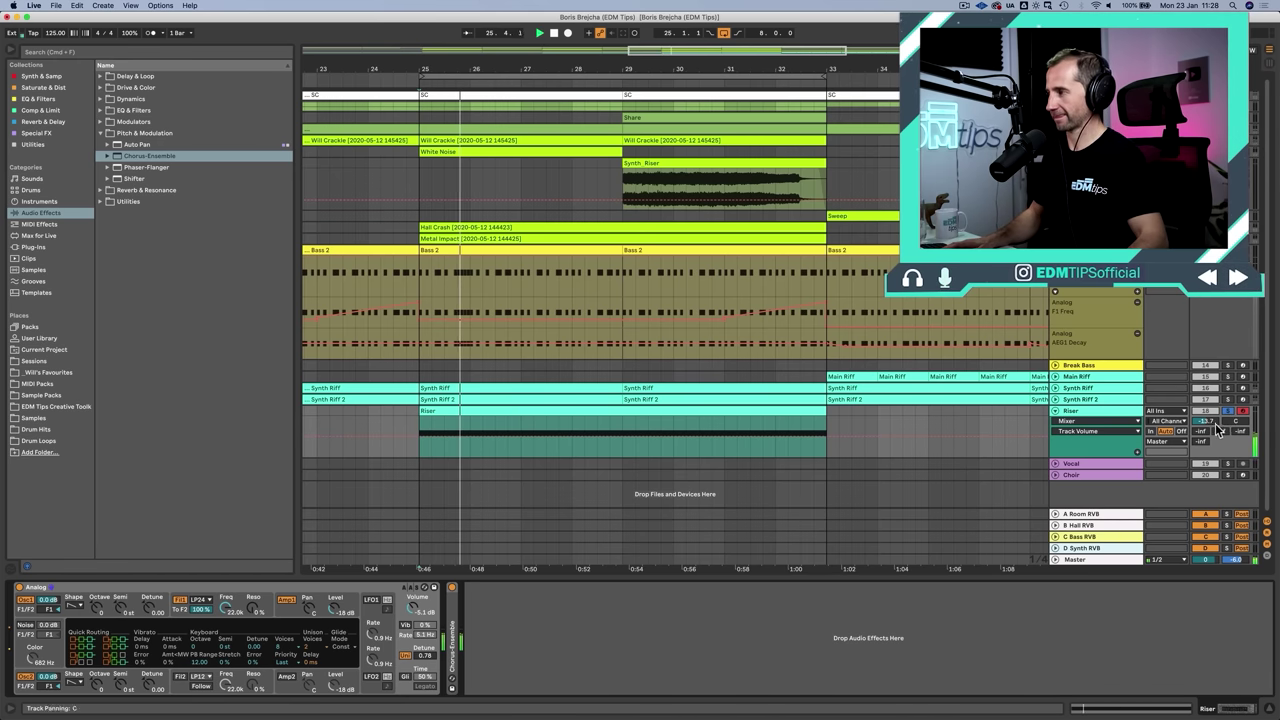
drag(1228, 421, 1205, 397)
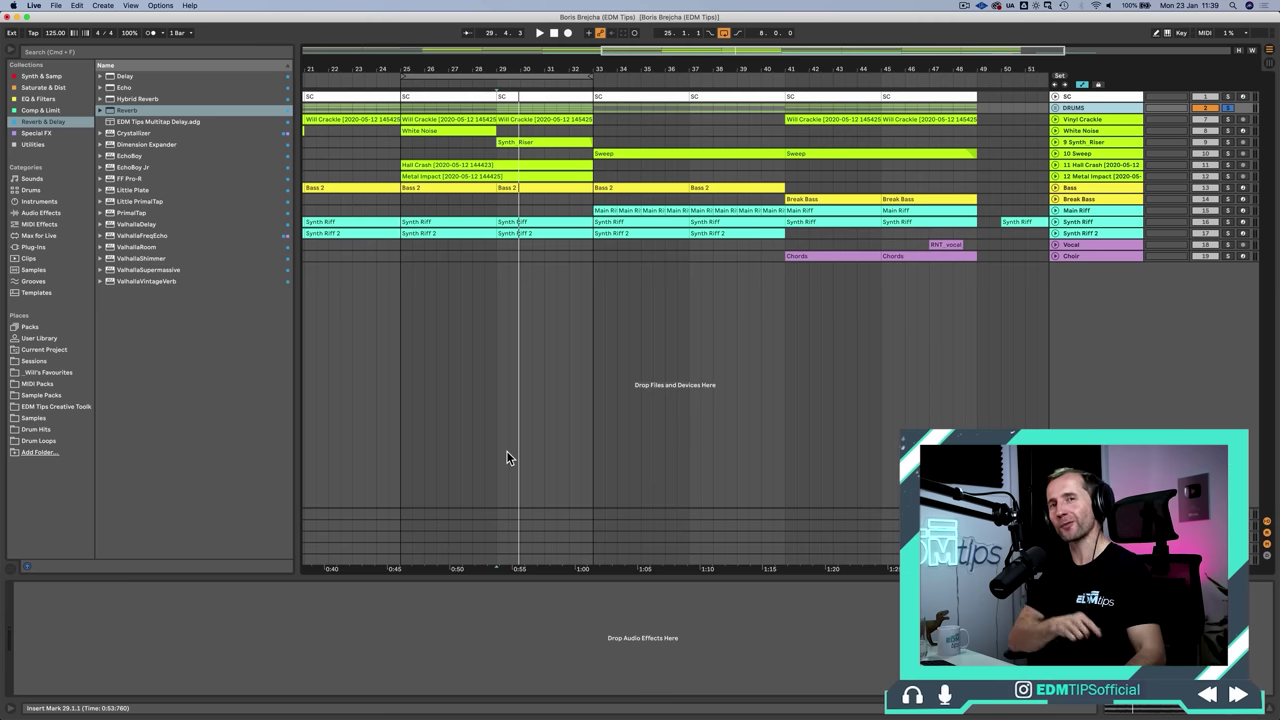
Unfold the DRUMS group and play the soloed drums from just before bar 29
click(1057, 107)
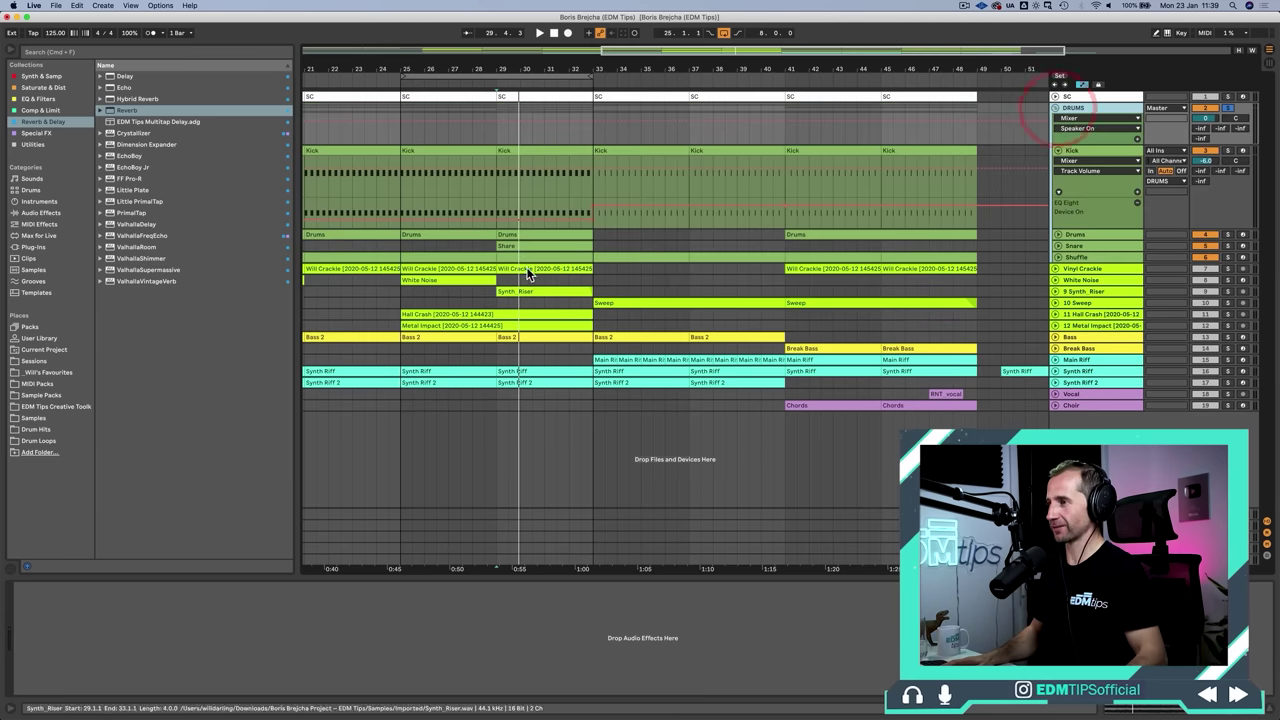
click(489, 250)
key(space)
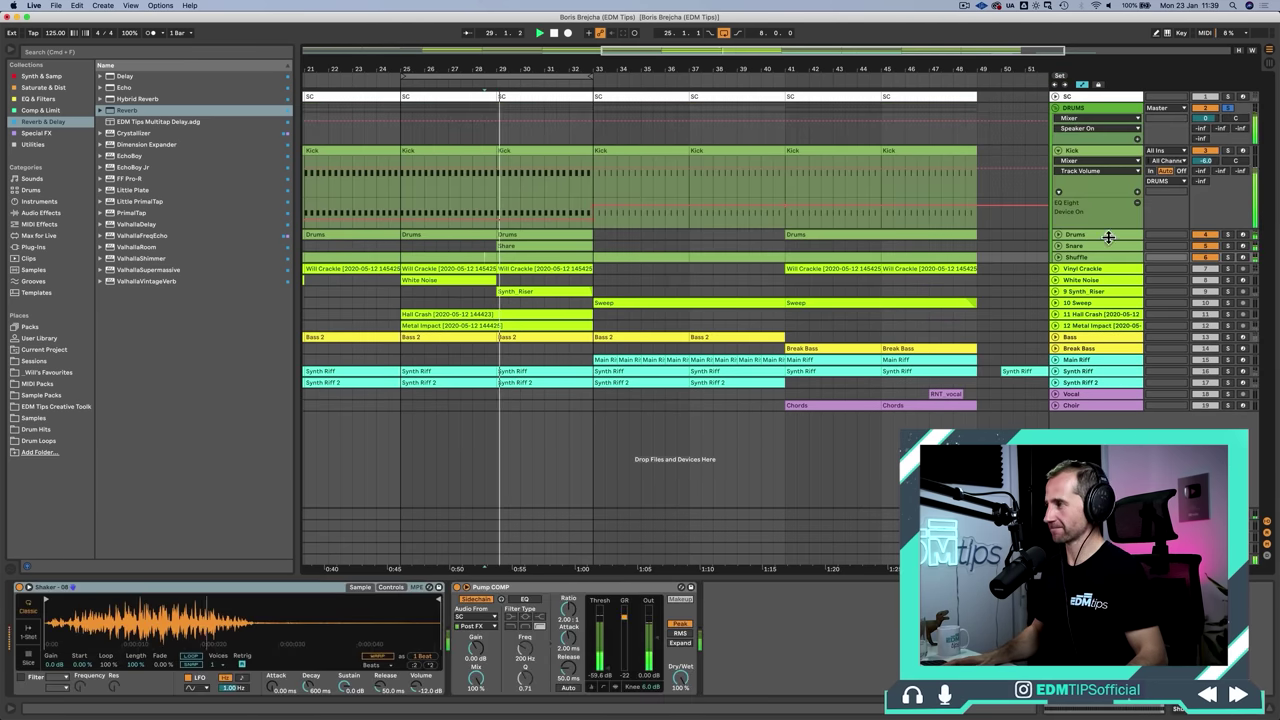
Select and unfold the Snare track, and focus the arrangement on its roll between bars 29 and 33
click(1071, 246)
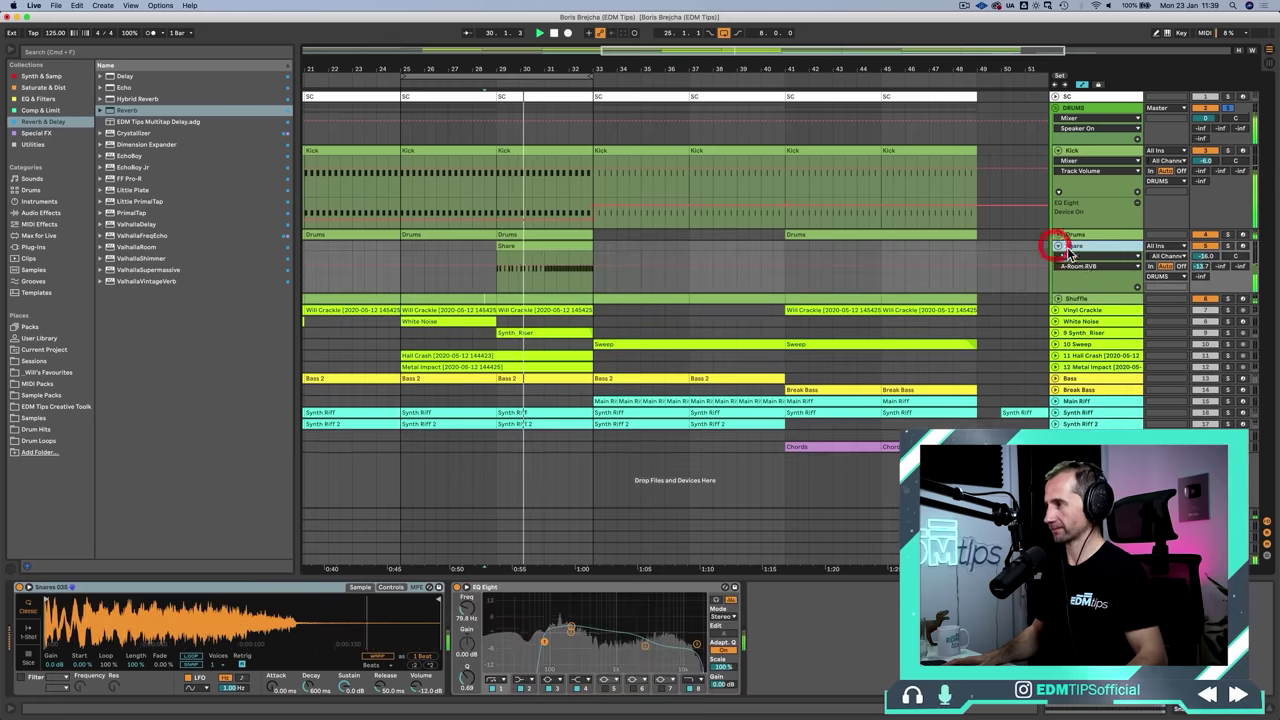
click(1058, 246)
drag(549, 76, 545, 262)
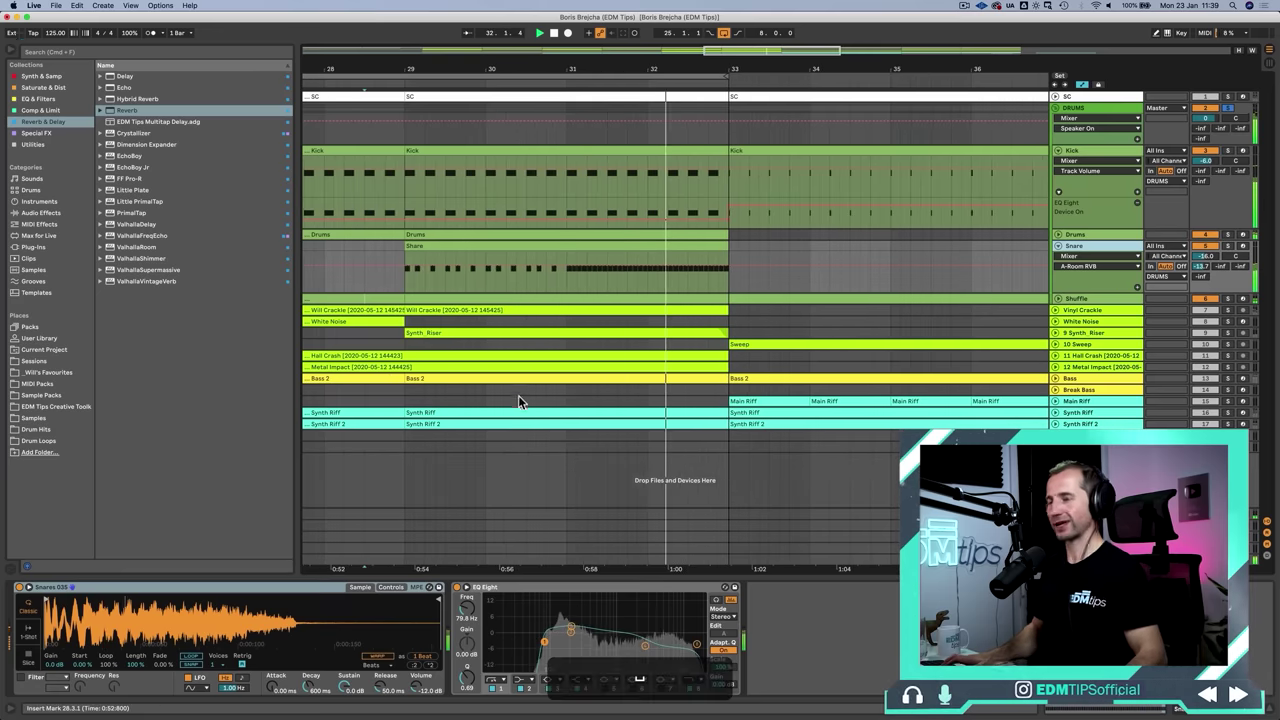
Convert the Snare track's Snares 035 Simpler into a Sampler
click(188, 593)
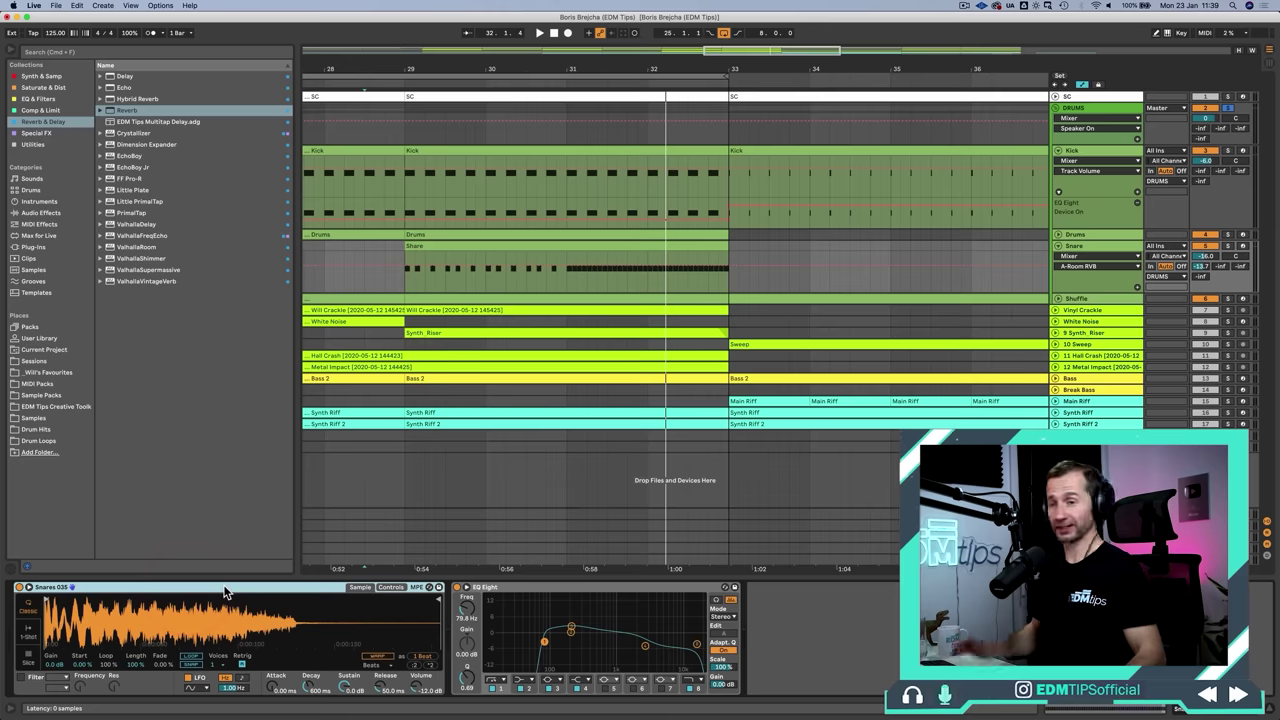
right_click(226, 593)
right_click(200, 590)
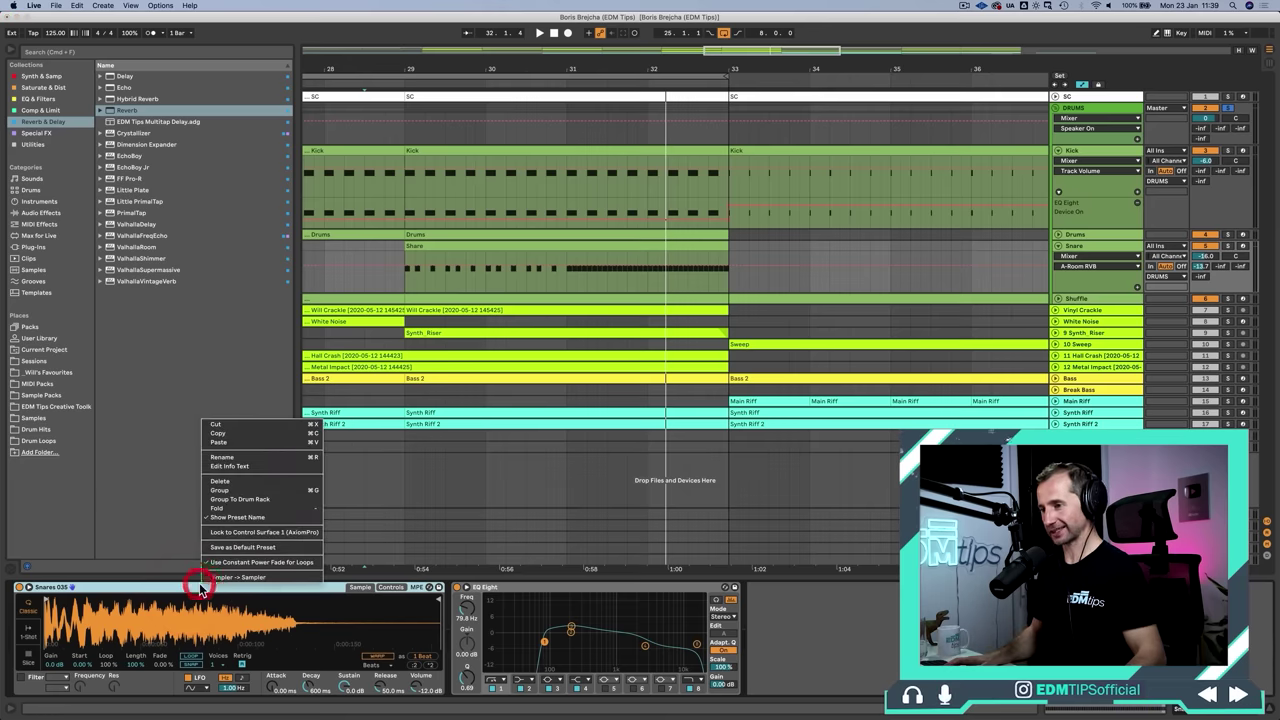
click(238, 578)
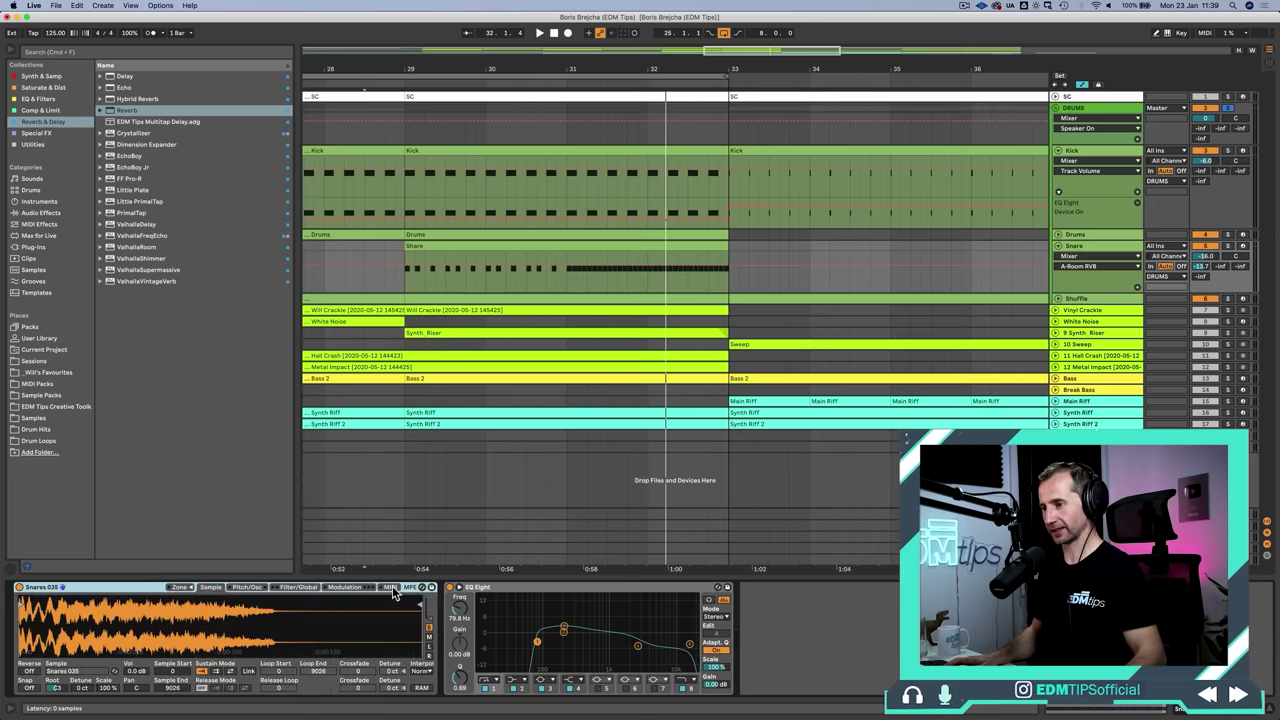
Set the Pitch Bend range in the Snare Sampler's MIDI settings to 6 st
click(390, 588)
click(295, 655)
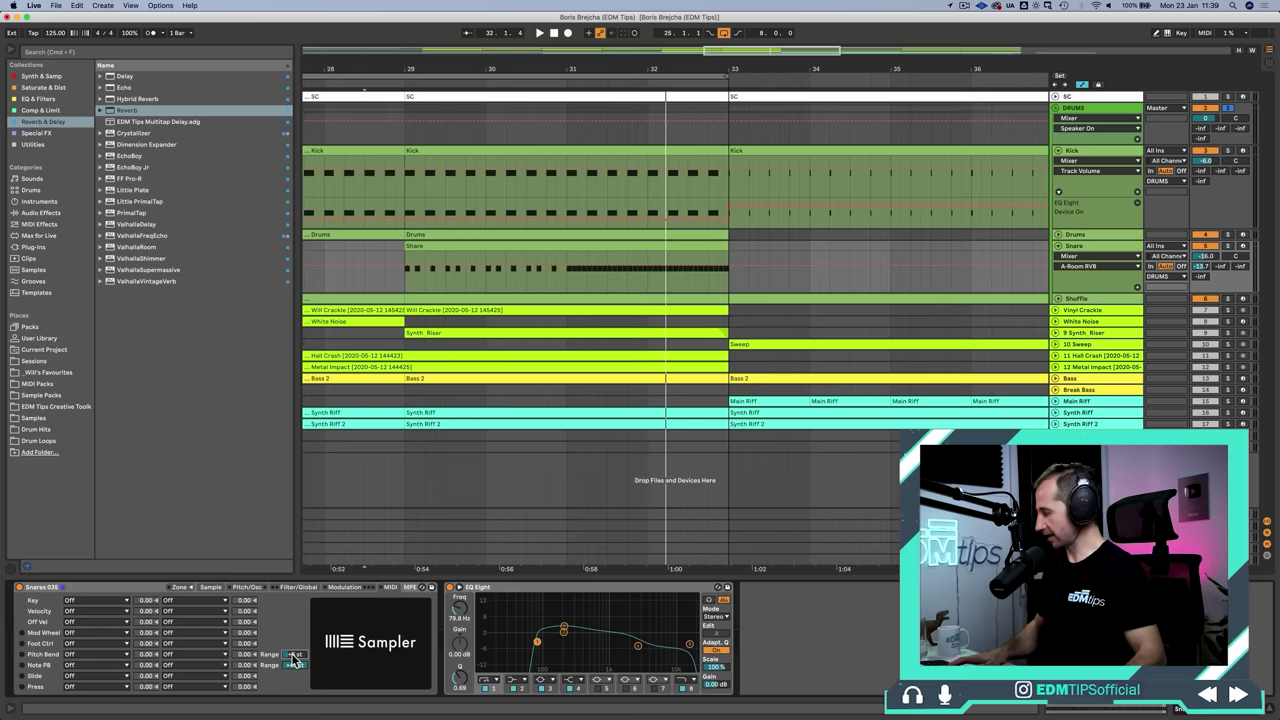
text(8 st)
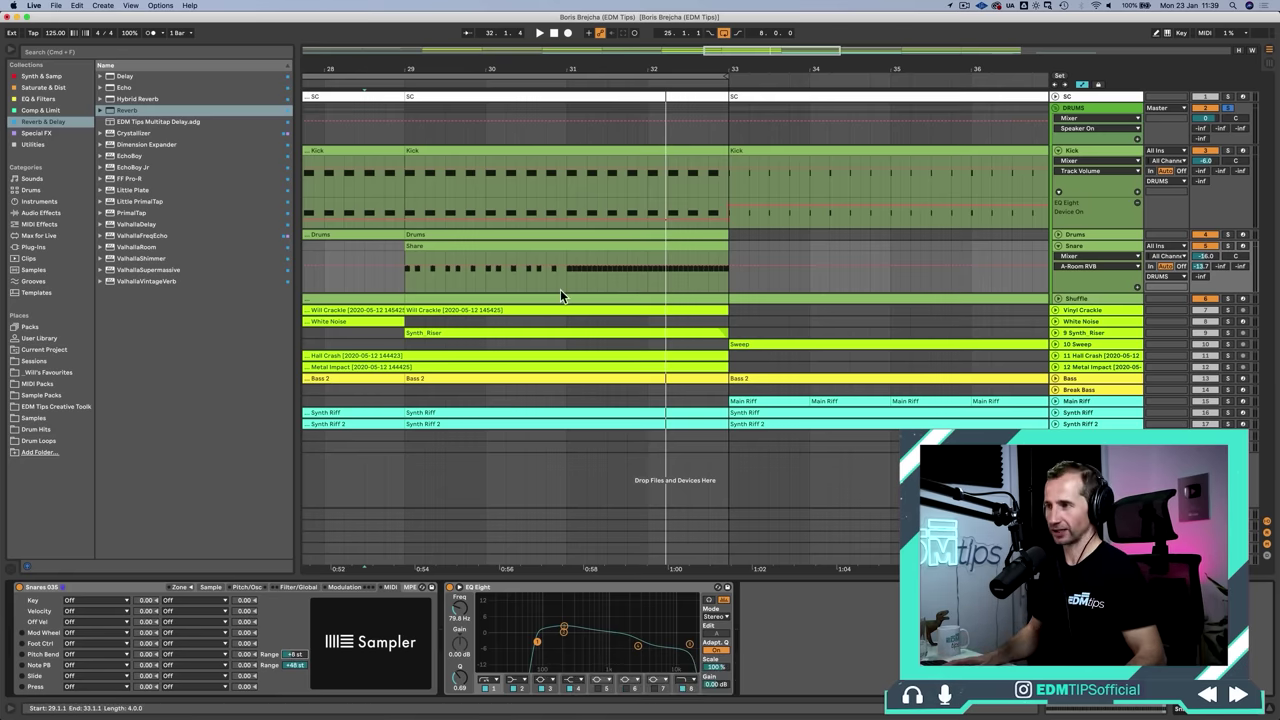
Open the Snare track's roll clip at bar 29 in the note editor
double_click(586, 258)
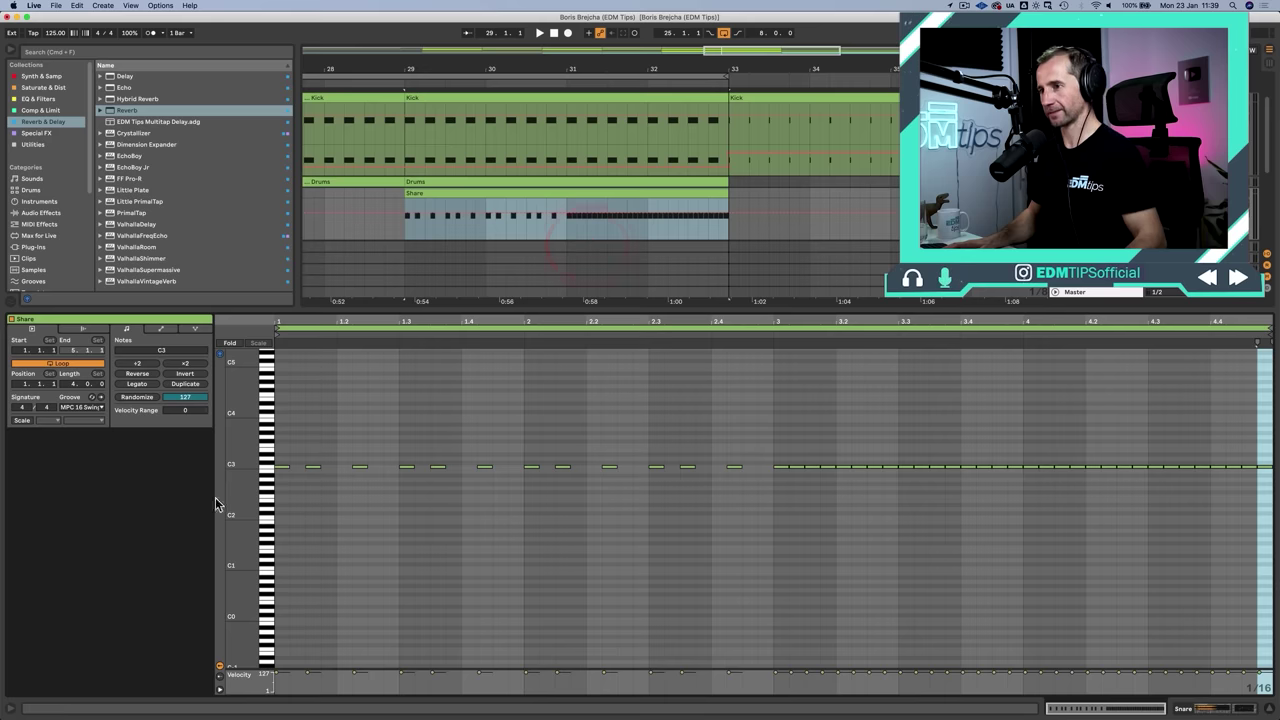
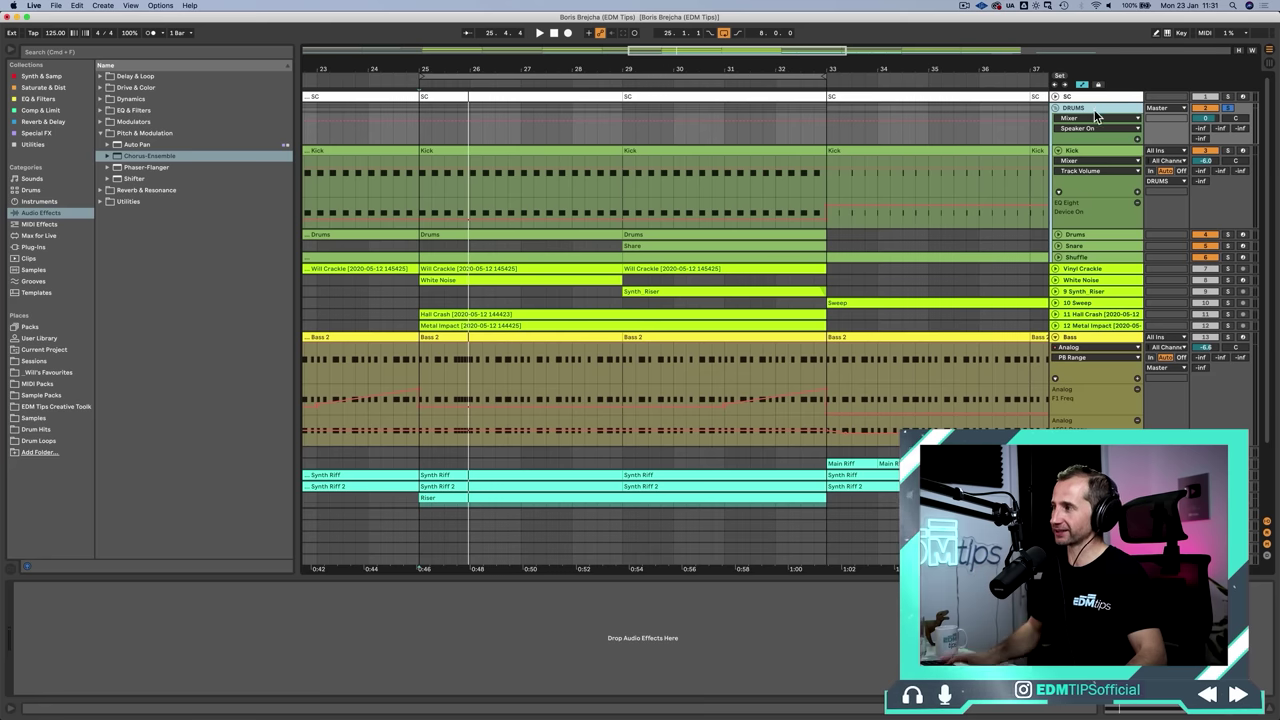
Audition the Shuffle, Drums and Kick tracks in solo, one after another, from bar 29
click(1228, 257)
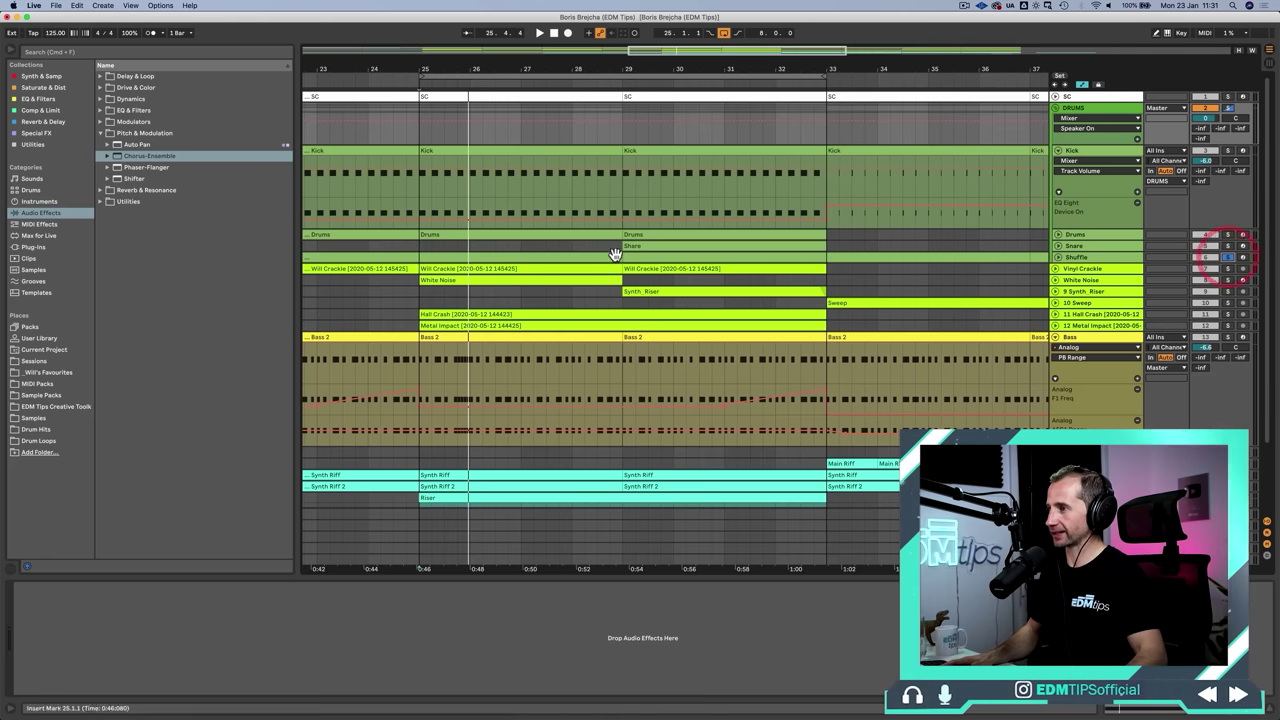
click(628, 280)
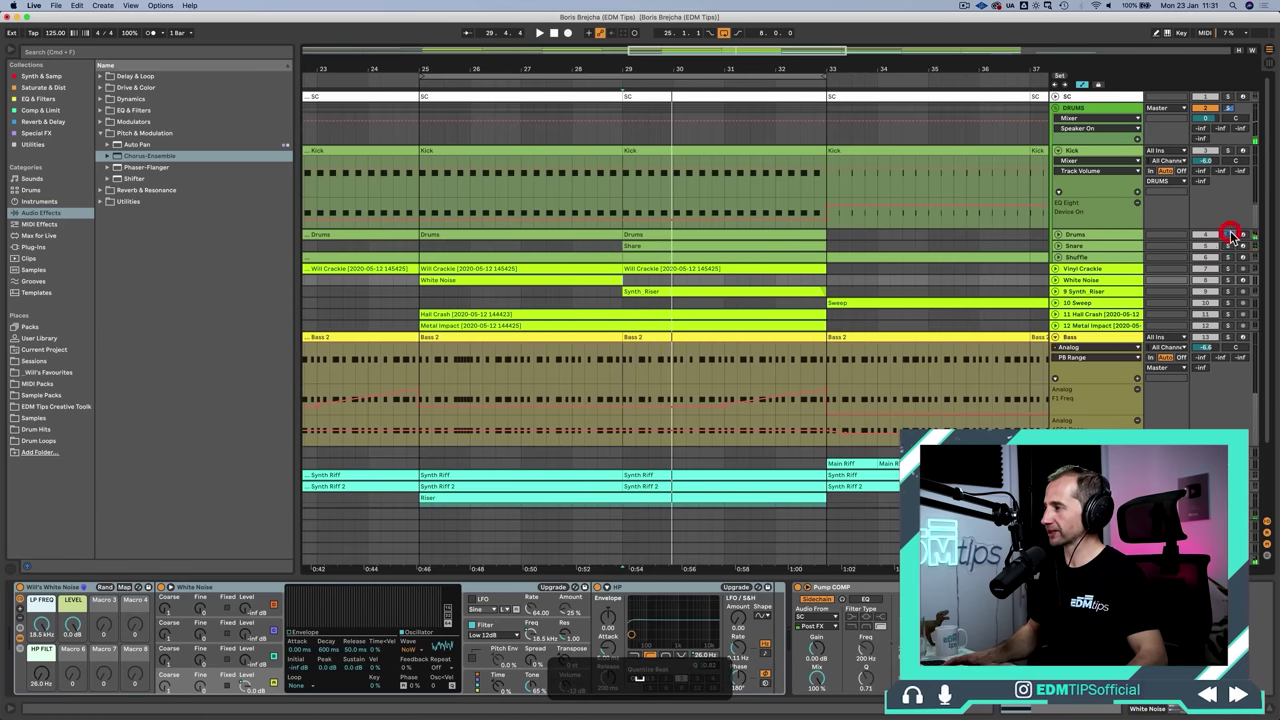
click(1229, 151)
click(1124, 158)
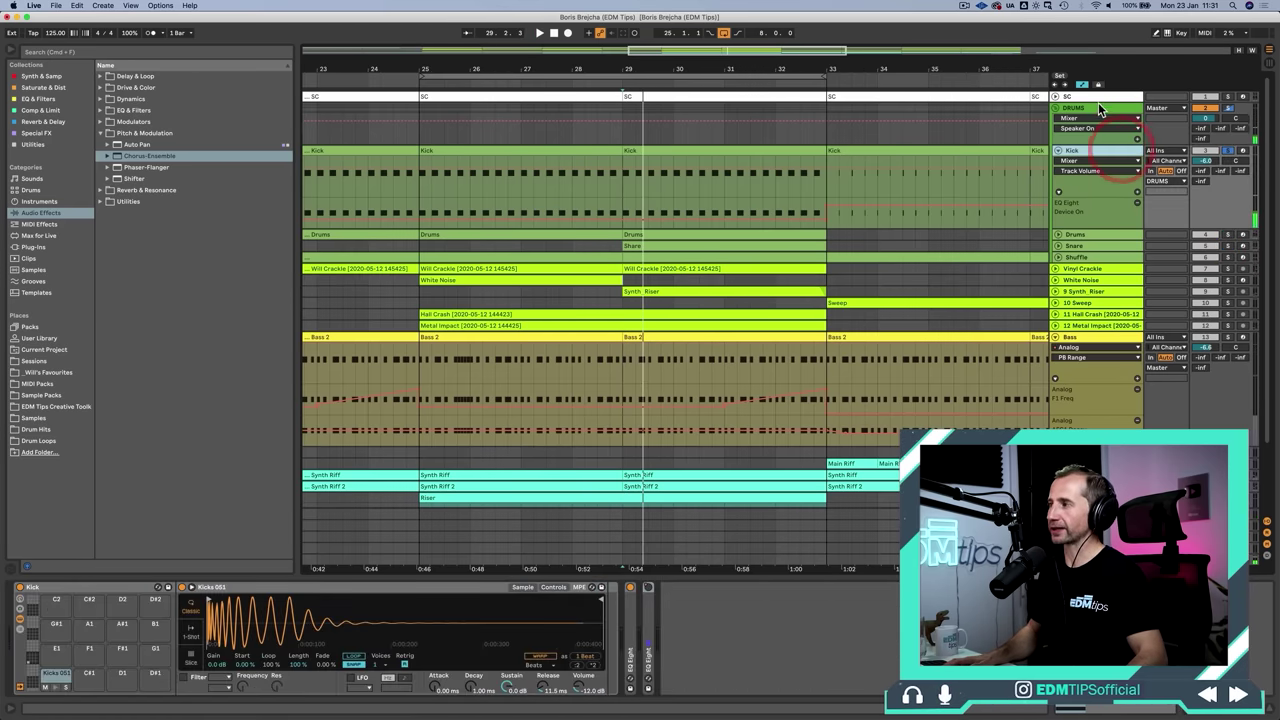
Solo the whole DRUMS group and play it from around bar 29
click(1098, 107)
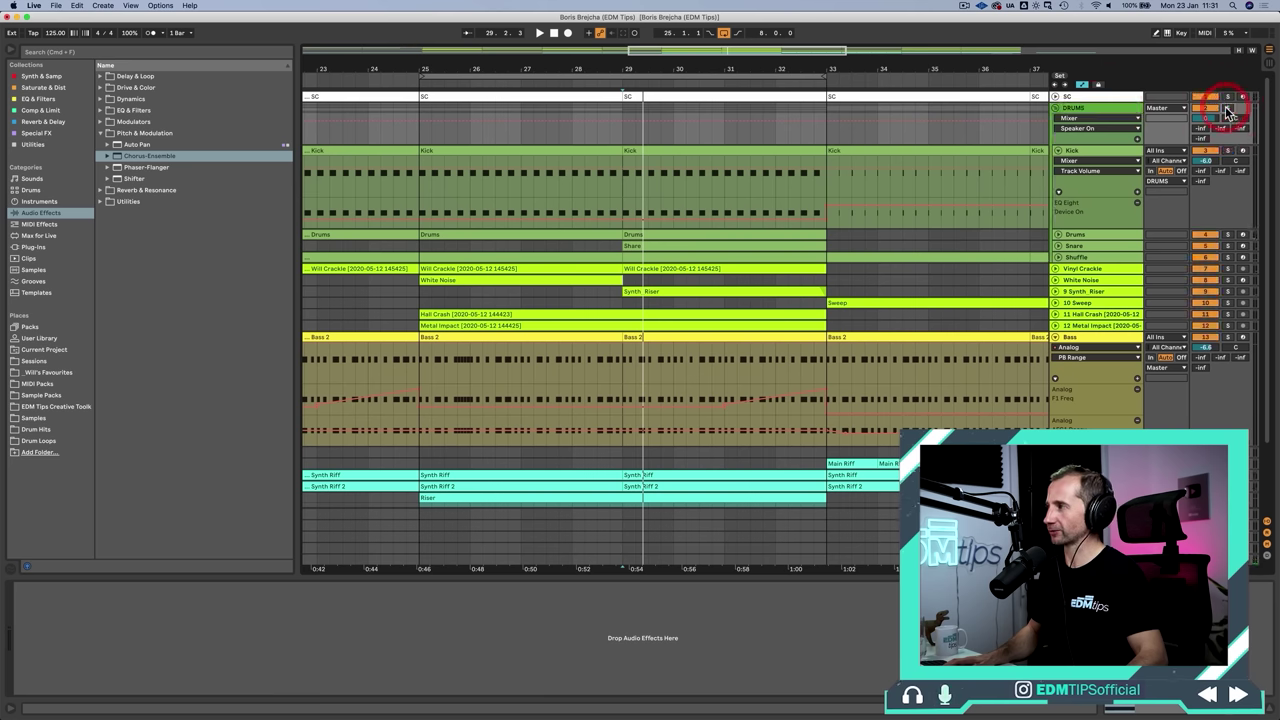
key(space)
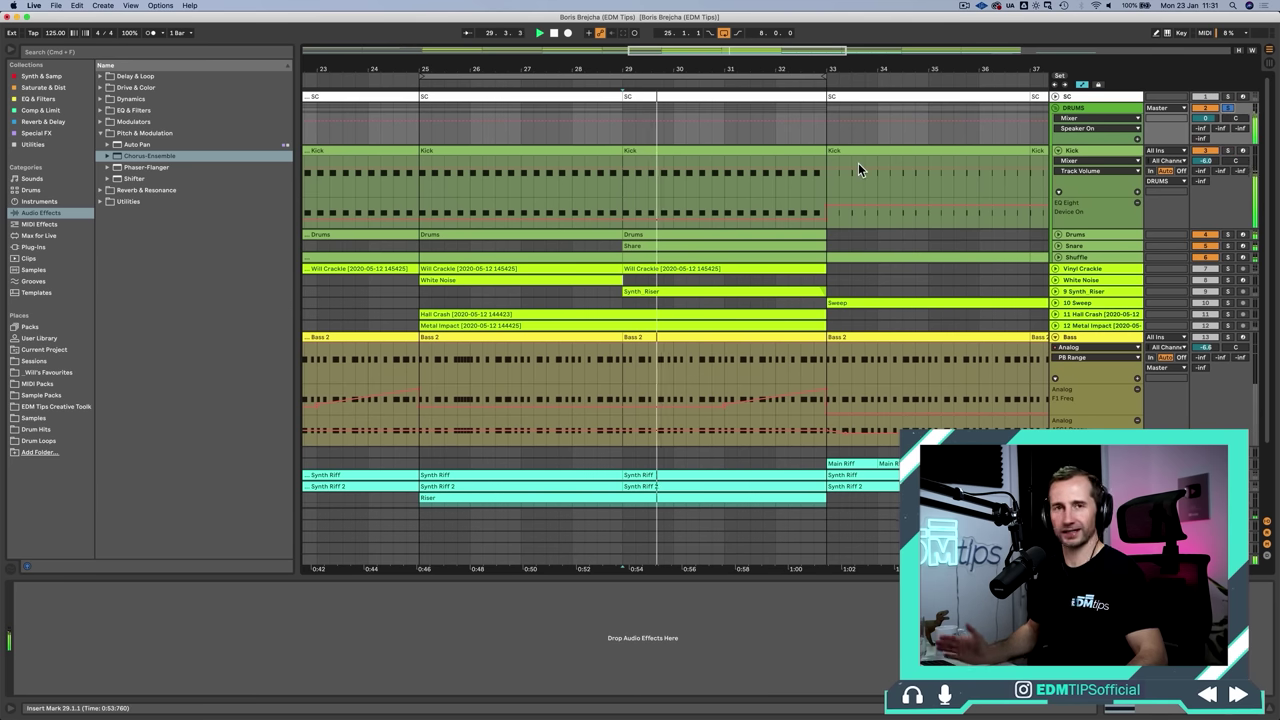
key(space)
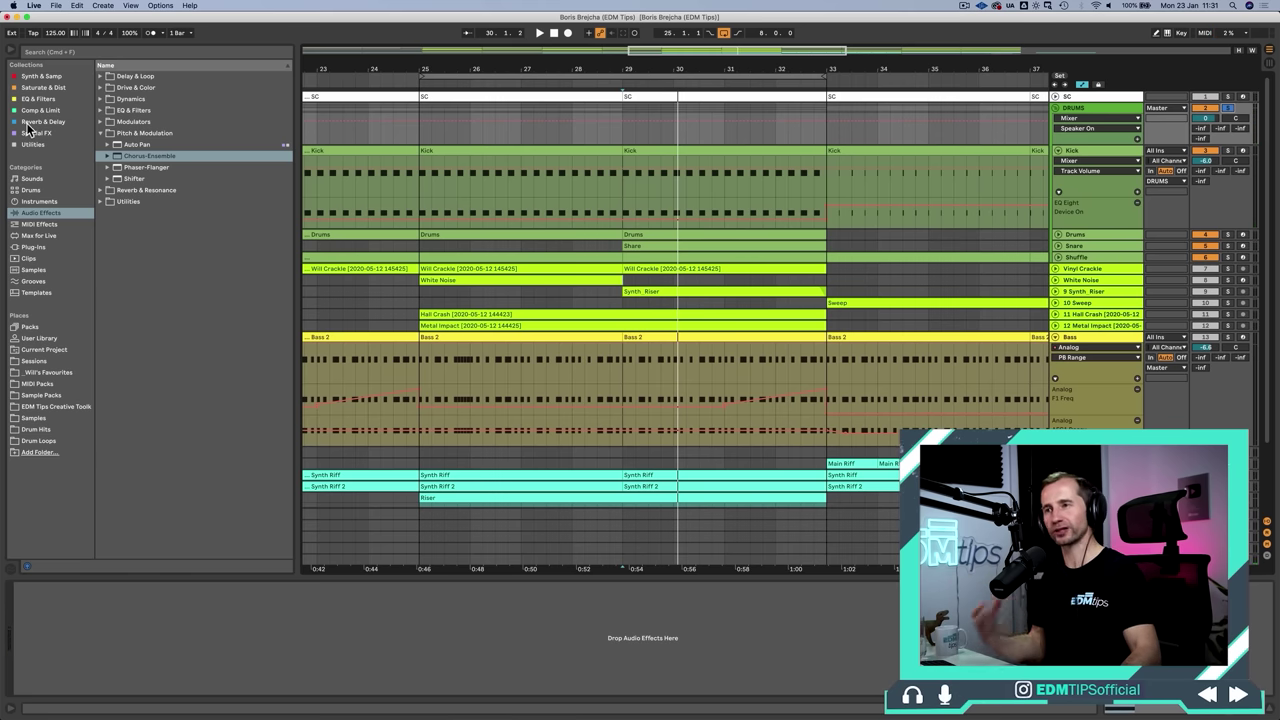
Add an EQ Eight from the EQ & Filters collection to the DRUMS group and enable its low-cut band 1
click(36, 87)
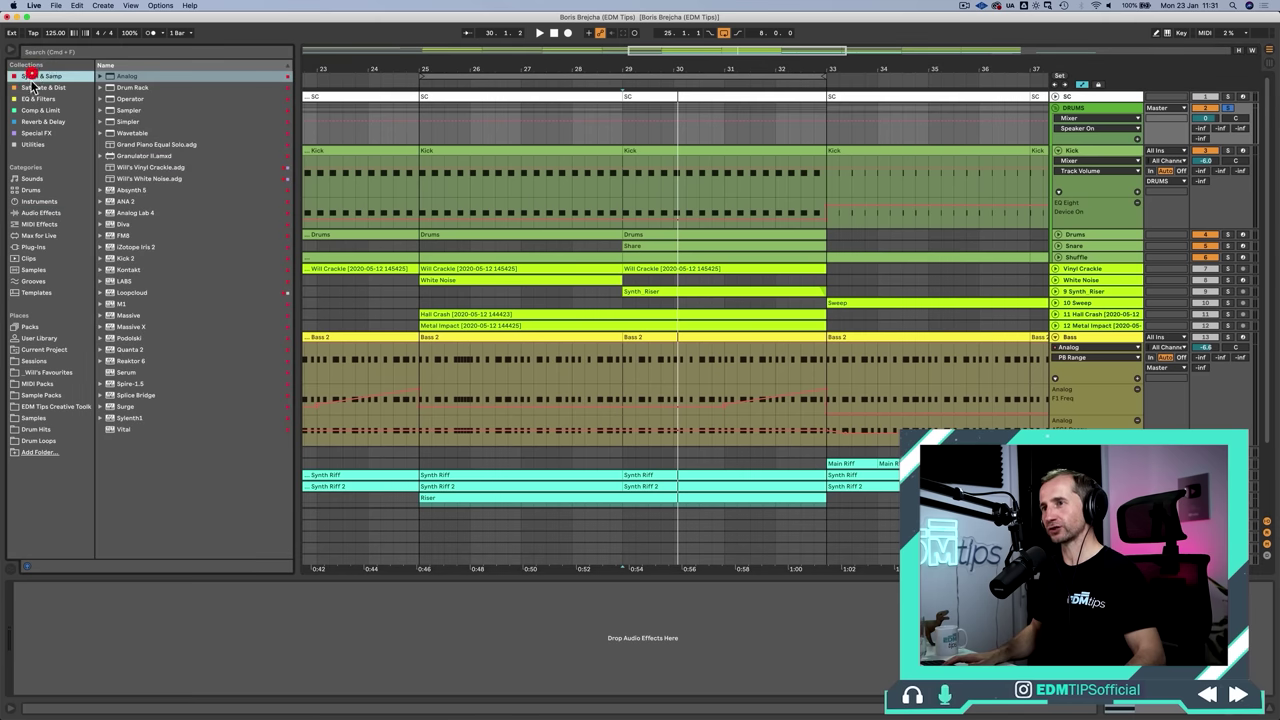
click(38, 99)
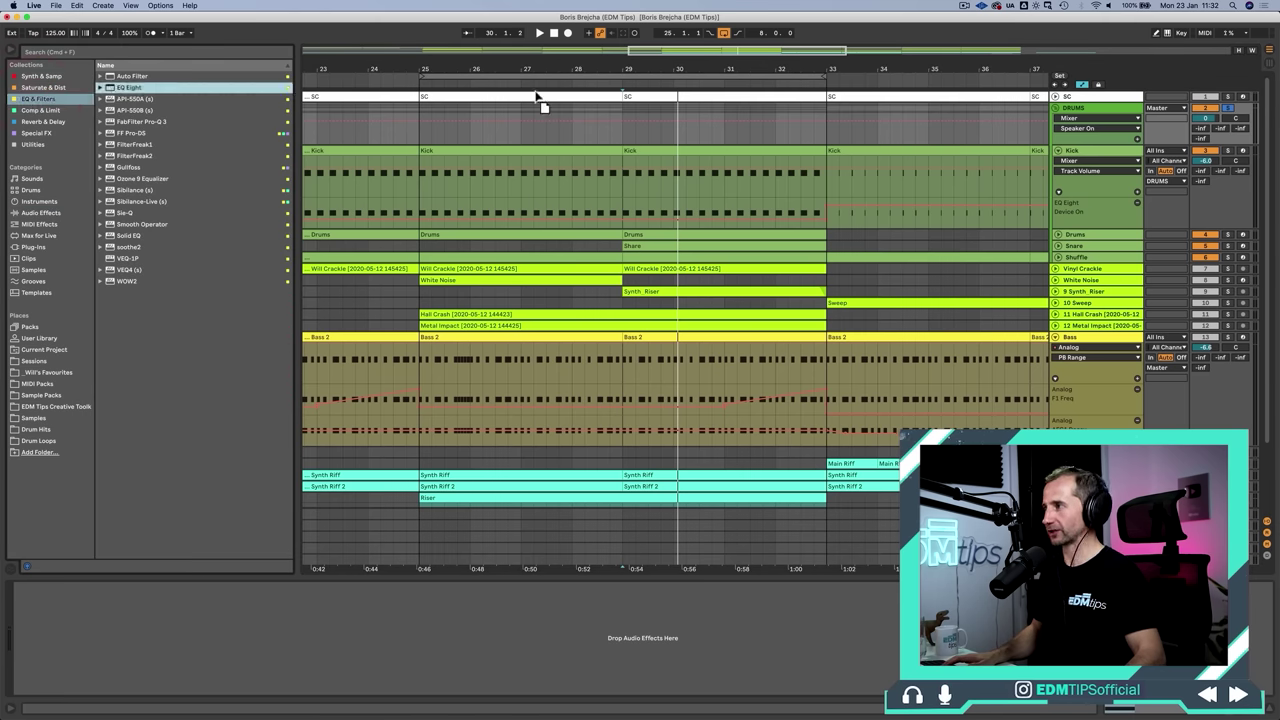
drag(1103, 109, 1103, 109)
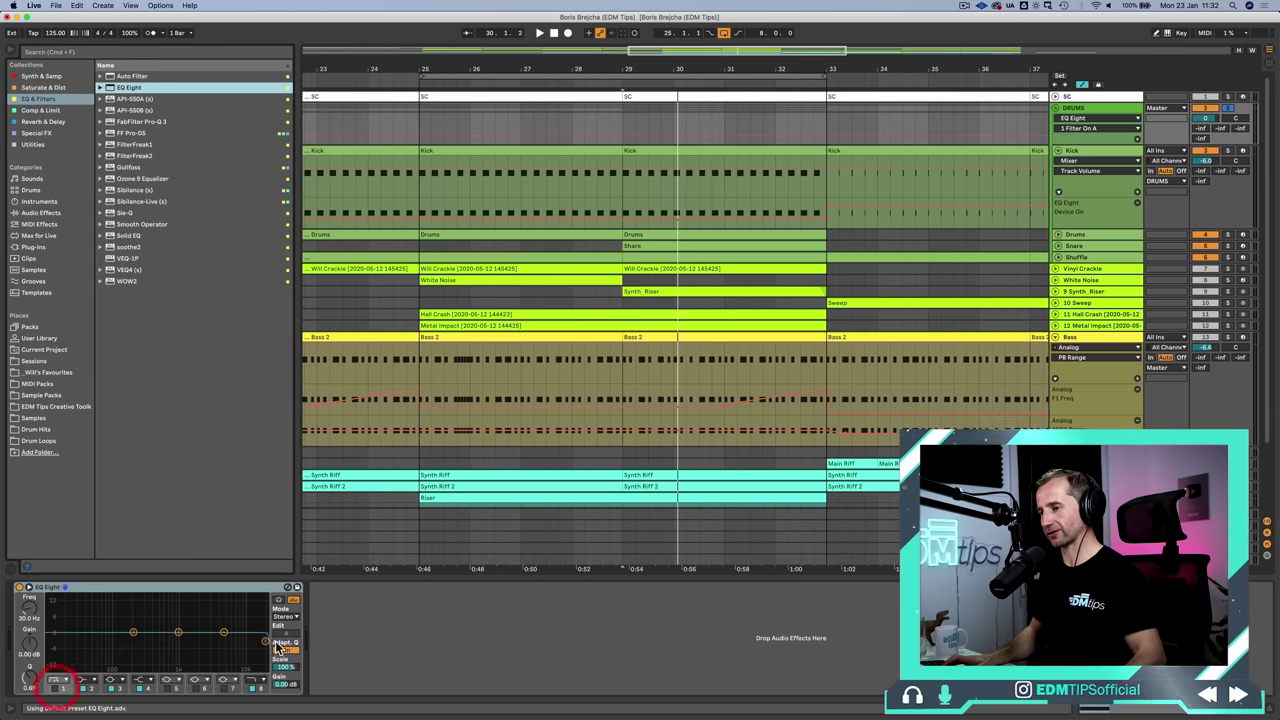
click(55, 688)
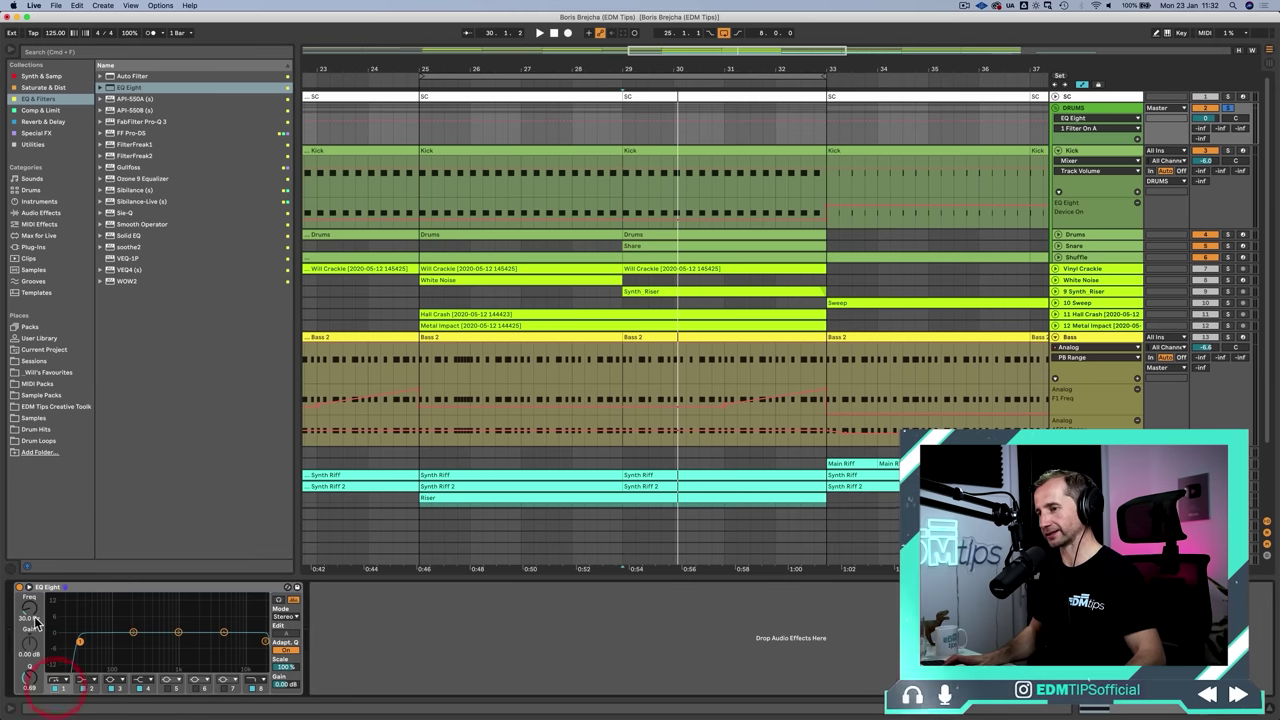
Play from bar 29 while sweeping the DRUMS EQ Eight's band 1 low cut up to about 3.78 kHz
click(621, 304)
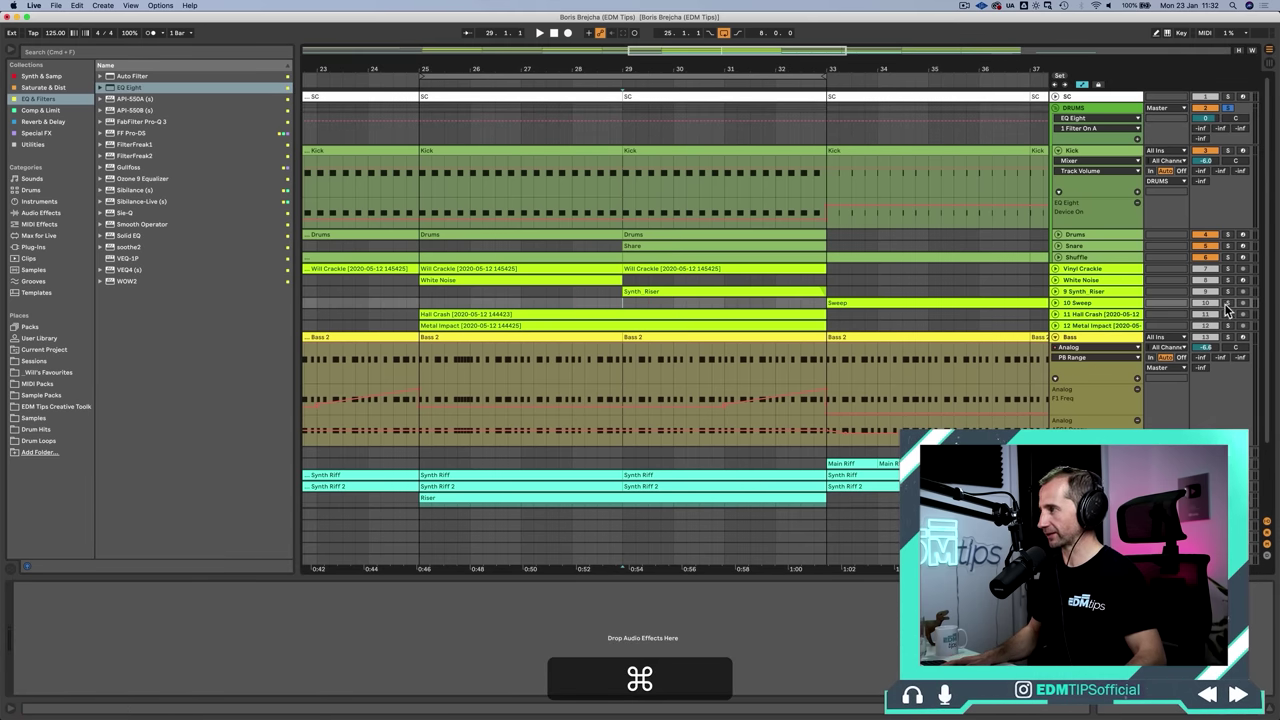
click(1070, 118)
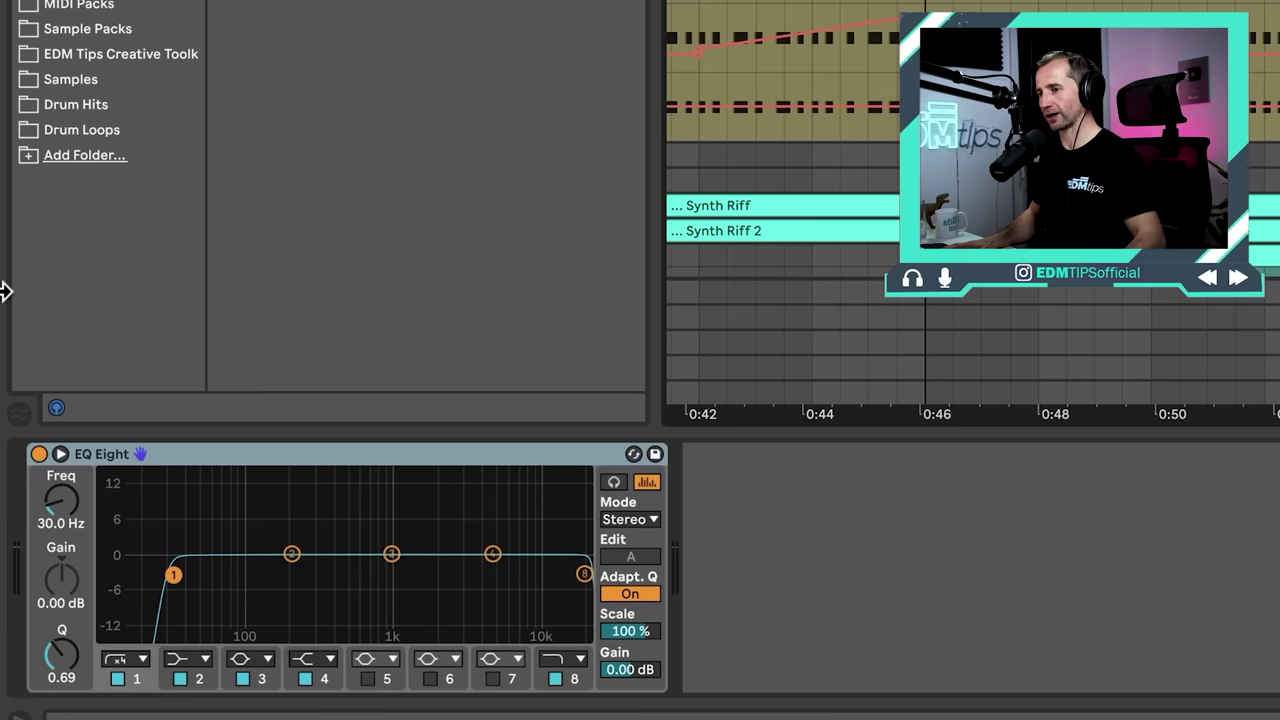
drag(170, 575, 460, 535)
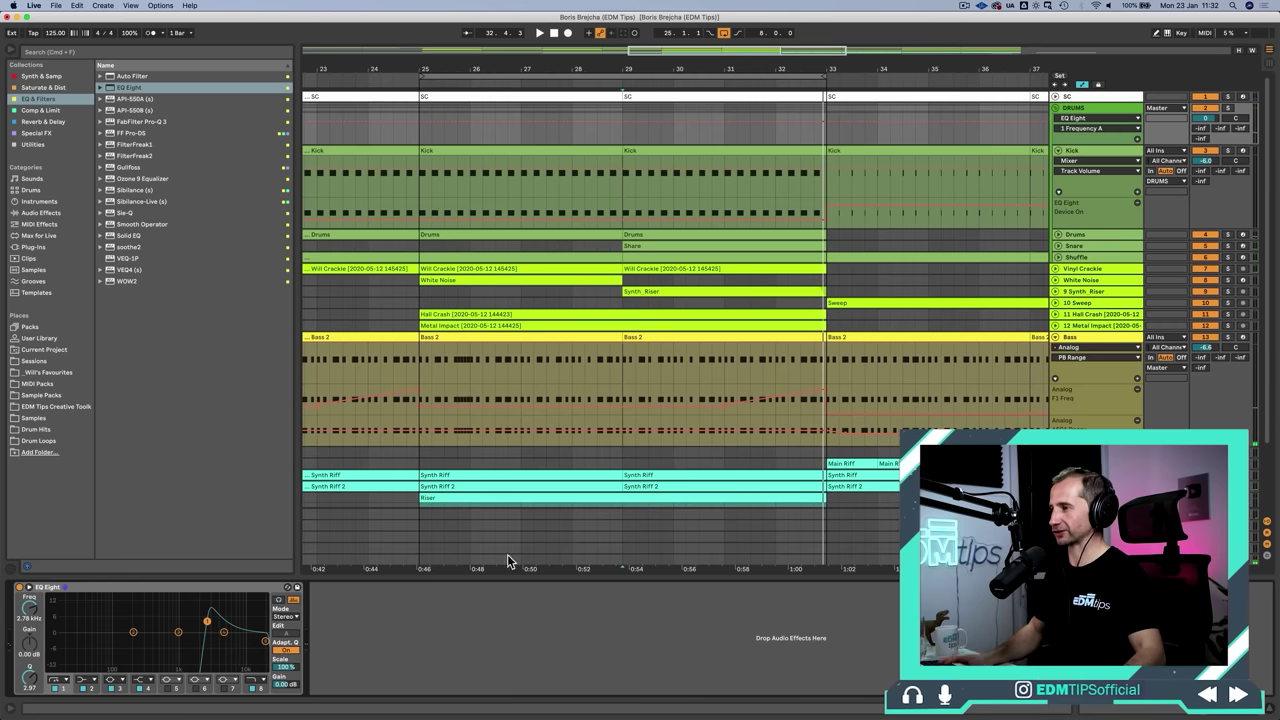
click(1097, 337)
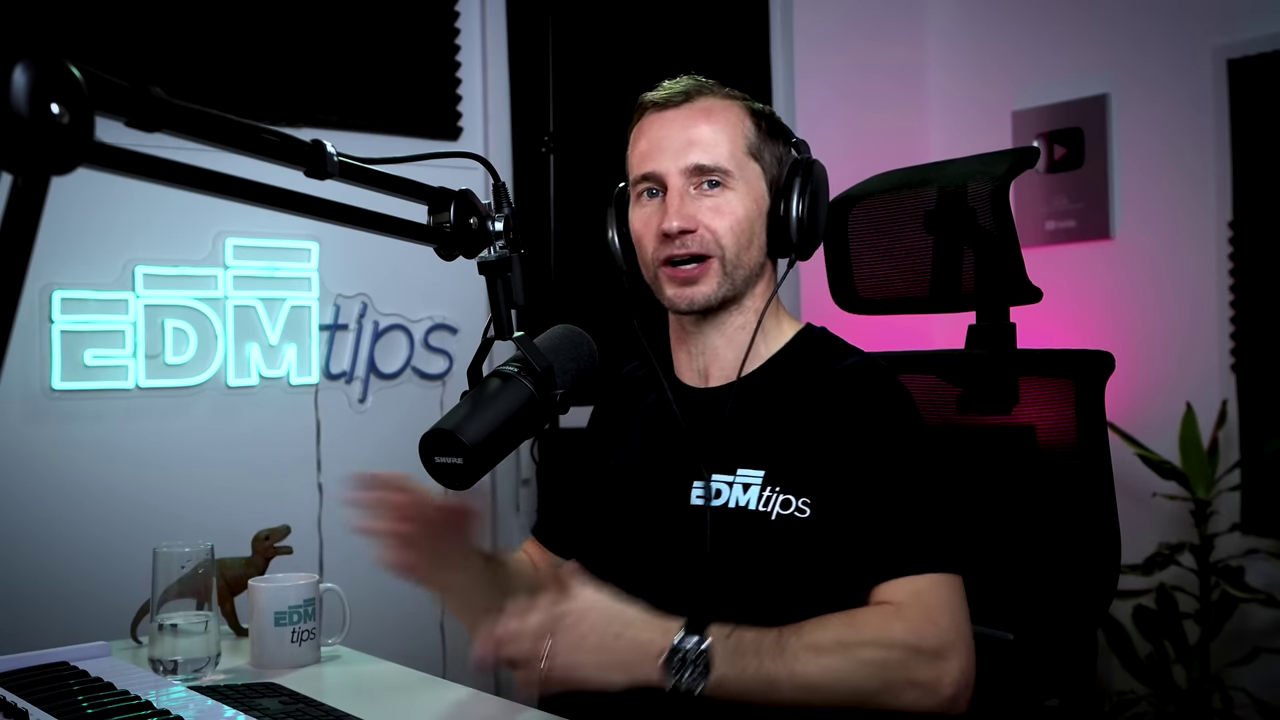
Automate the DRUMS EQ Eight's band 1 frequency to rise from 10 Hz at bar 29 to 951 Hz at bar 33
right_click(28, 610)
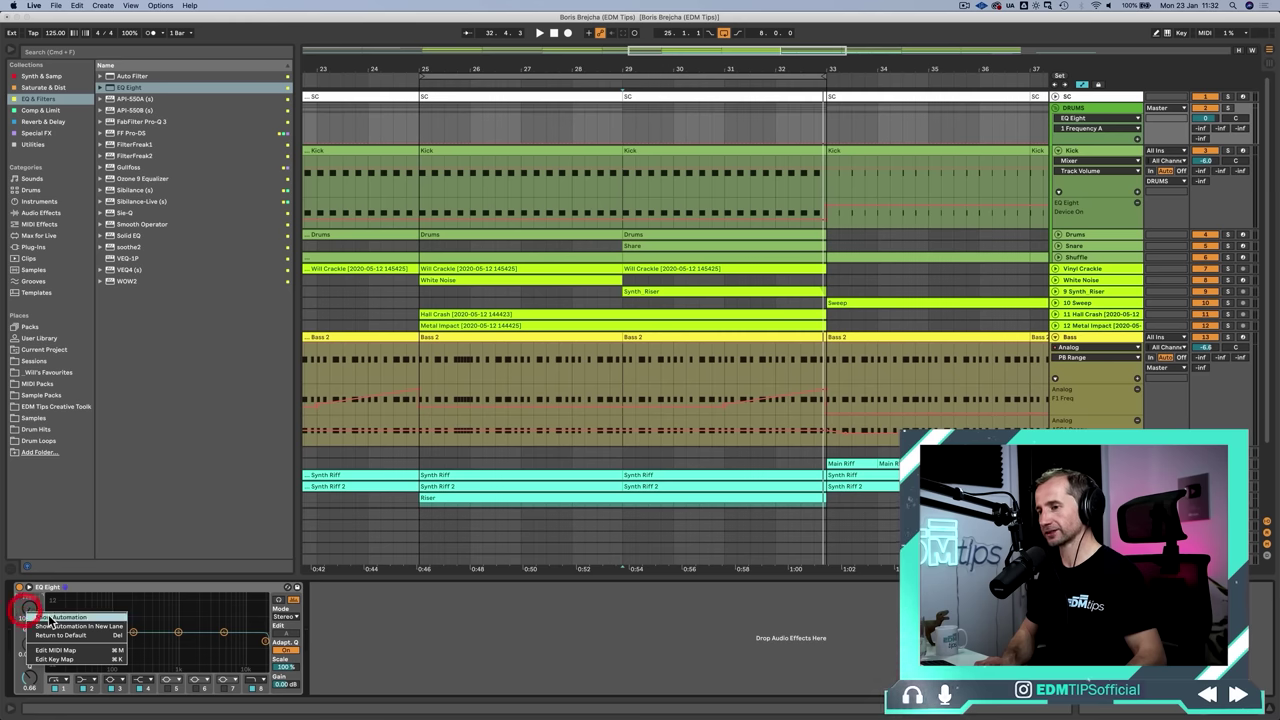
click(55, 617)
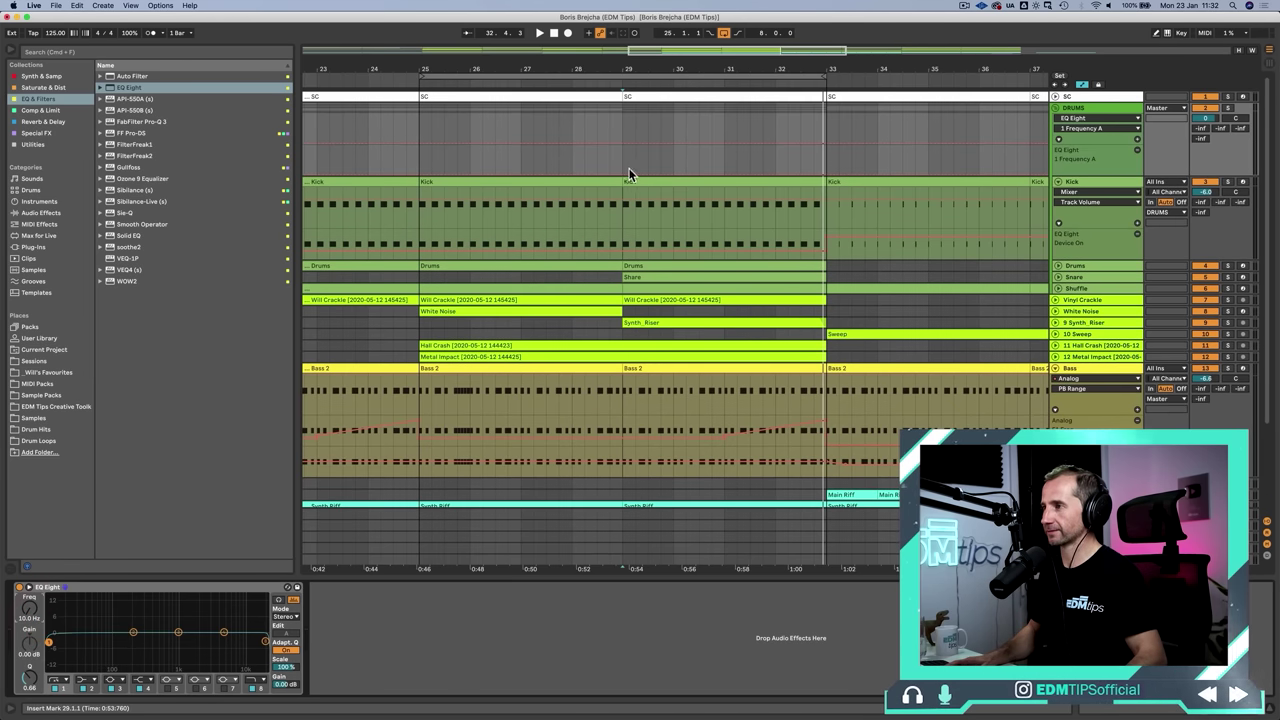
click(620, 174)
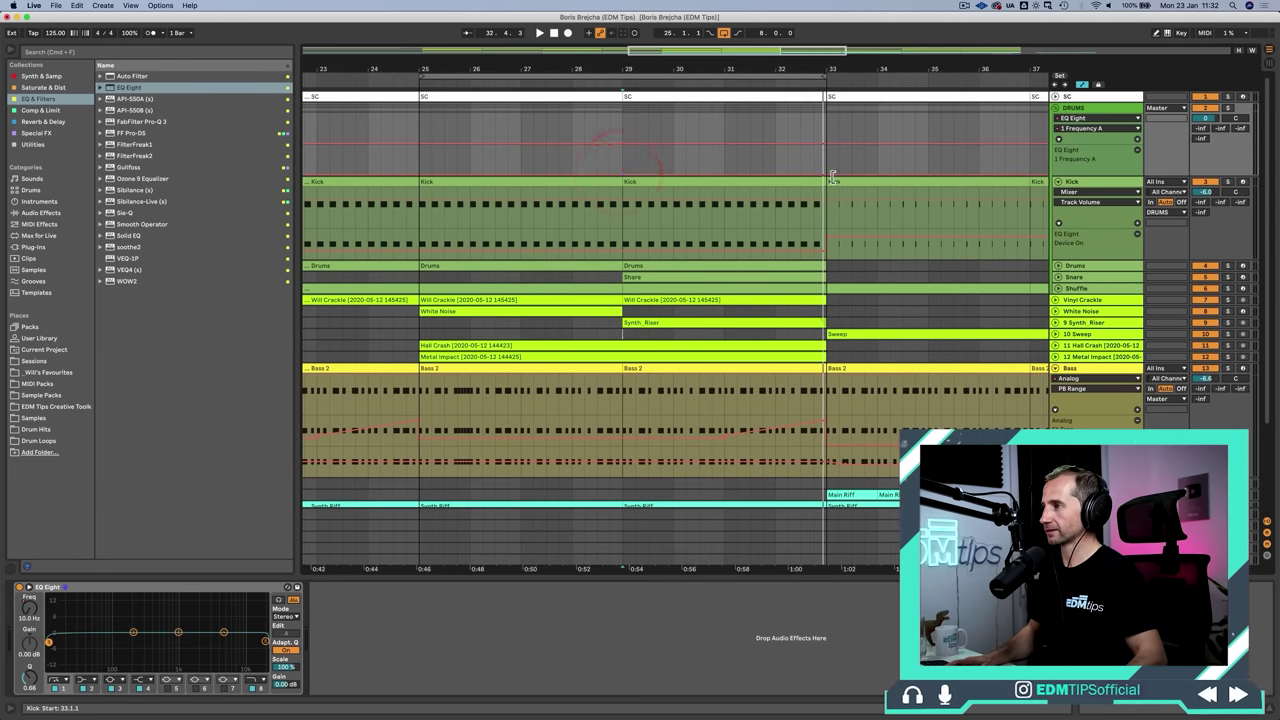
click(830, 176)
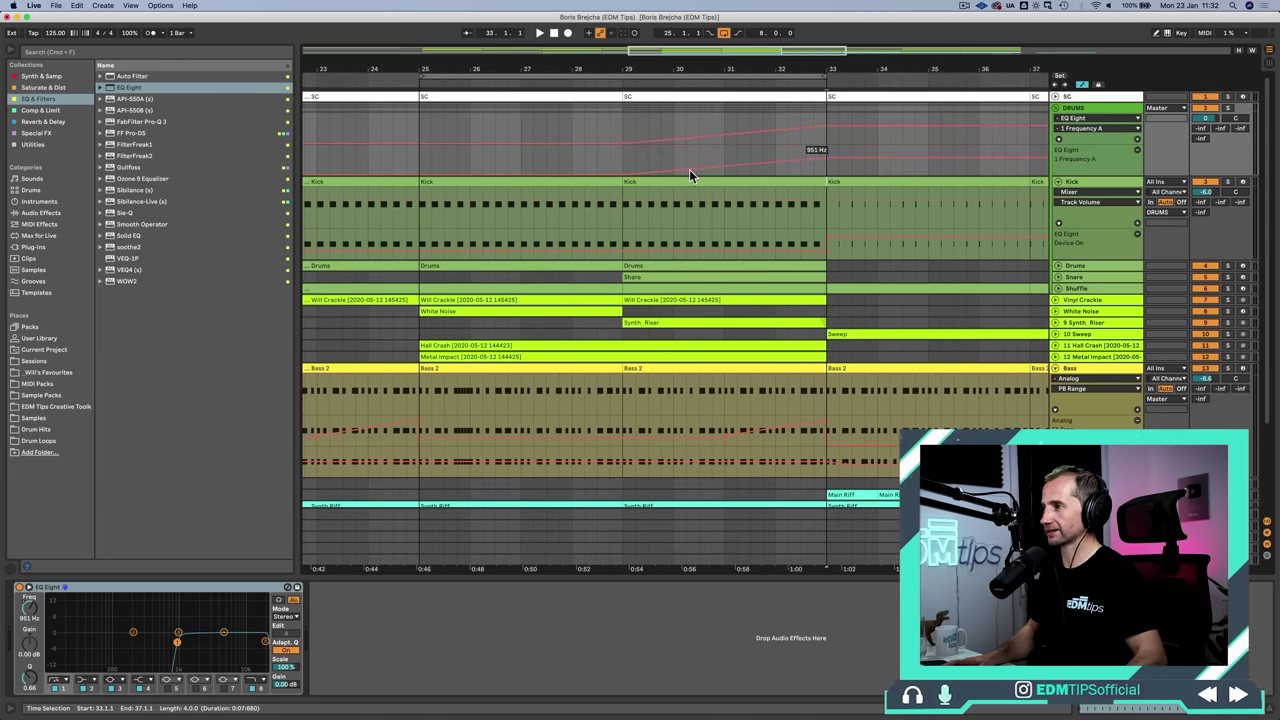
Play the arrangement from bar 30.2 to hear the low-cut sweep on the DRUMS group
click(681, 153)
key(space)
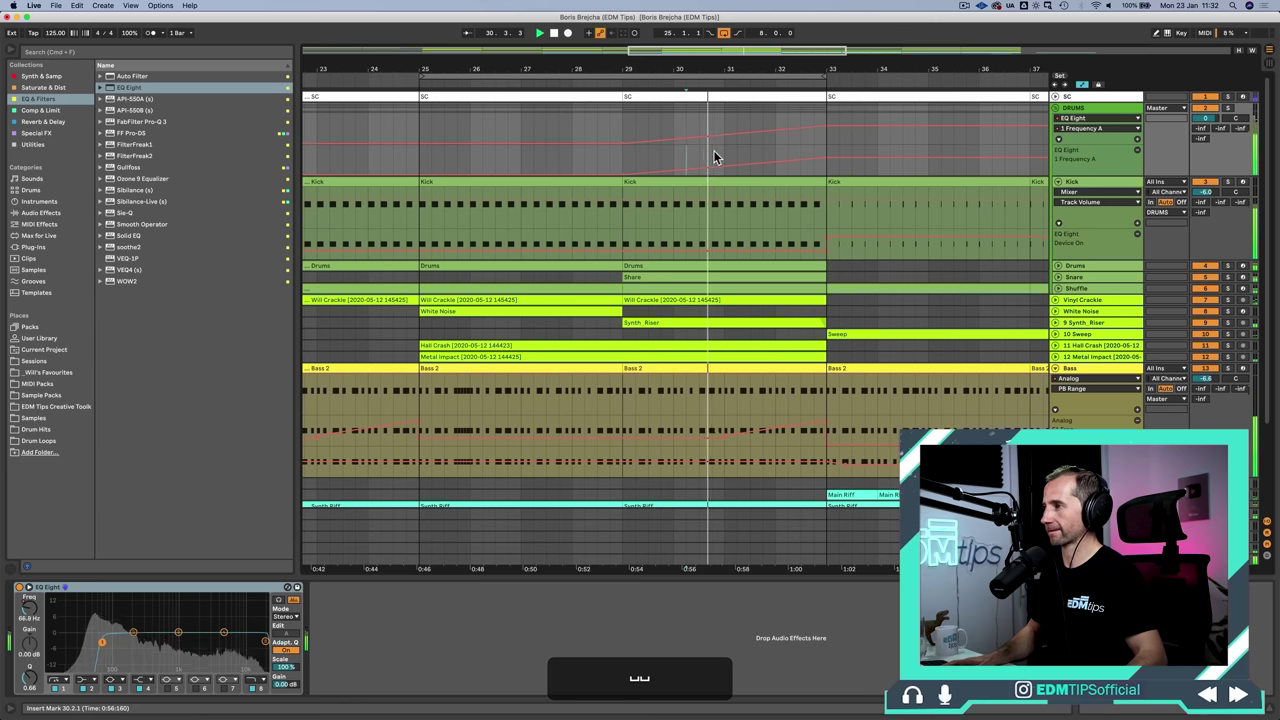
mouse_move(823, 158)
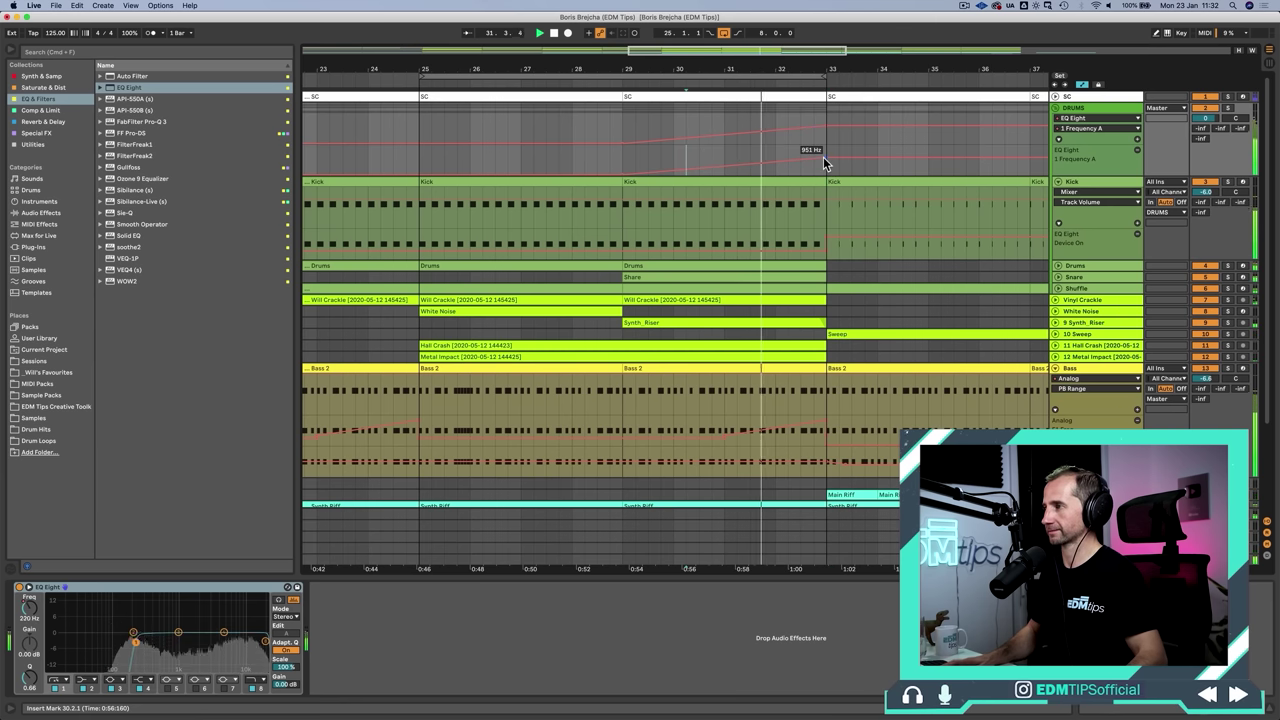
key(space)
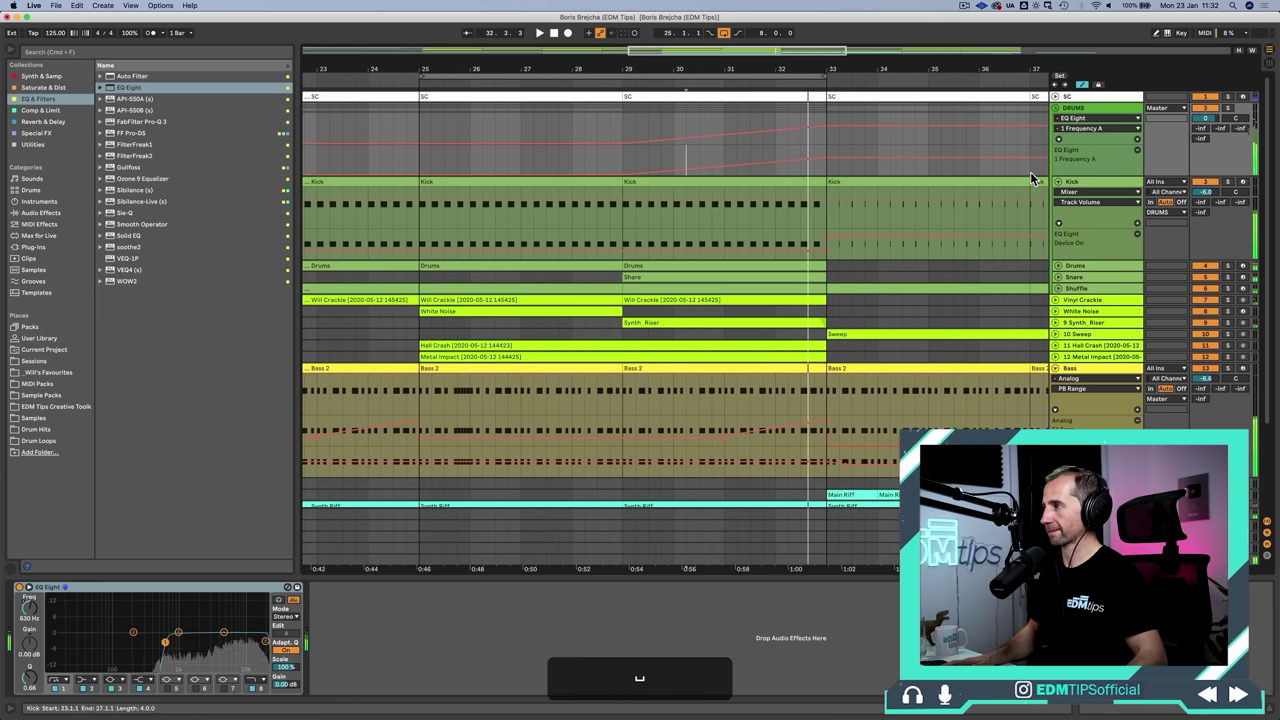
Copy the DRUMS group's EQ Eight to the end of the Bass device chain and select the Synth Riff track
click(138, 591)
key(super+c)
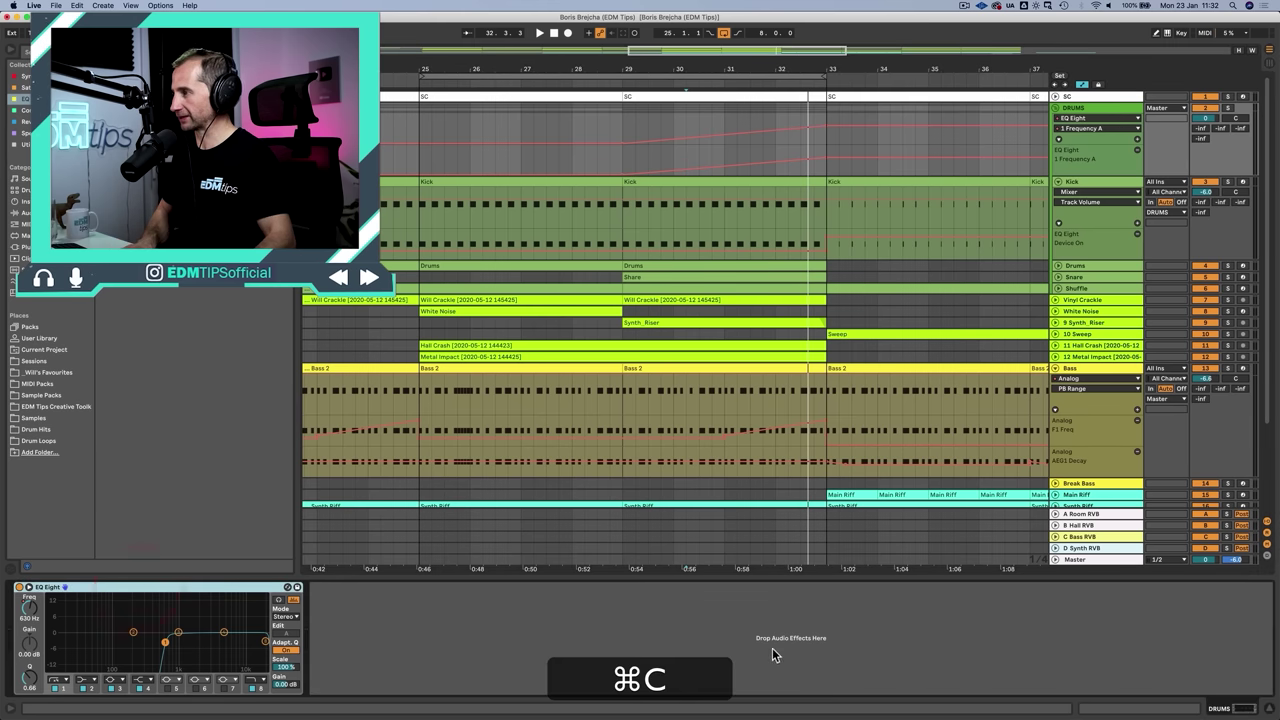
click(1104, 370)
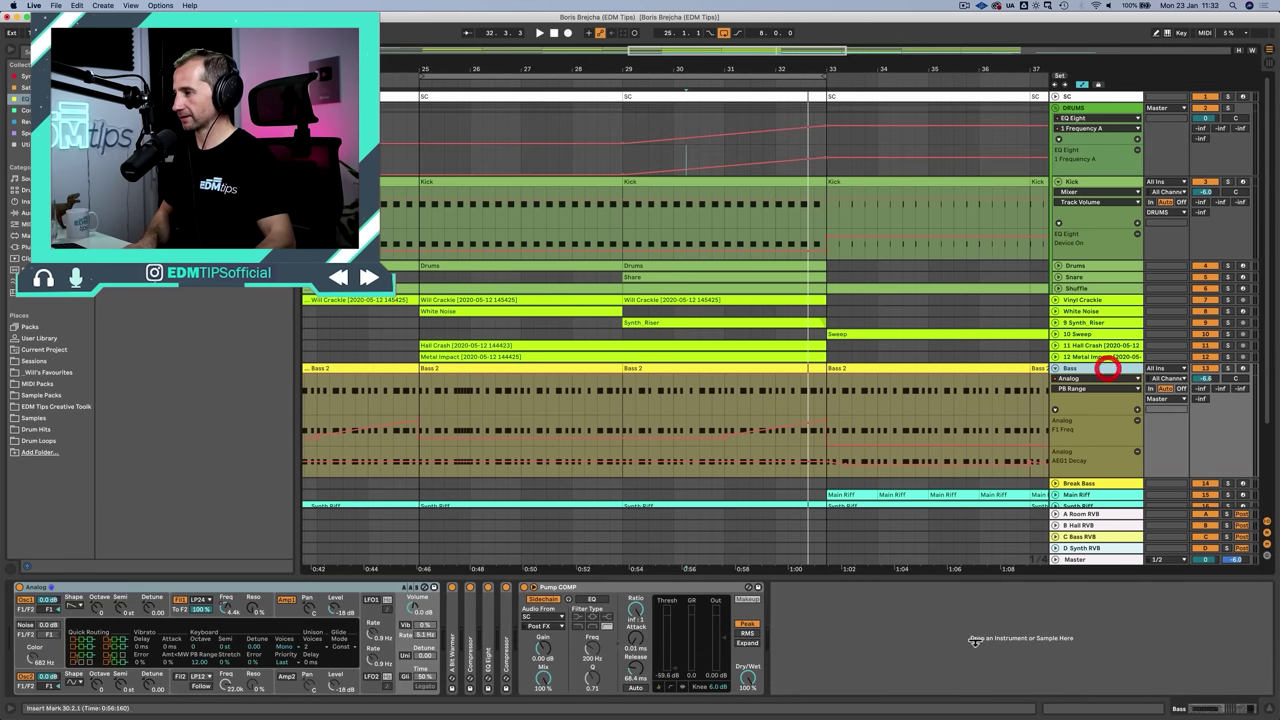
click(923, 623)
key(super+v)
scroll(1141, 387, down, 4)
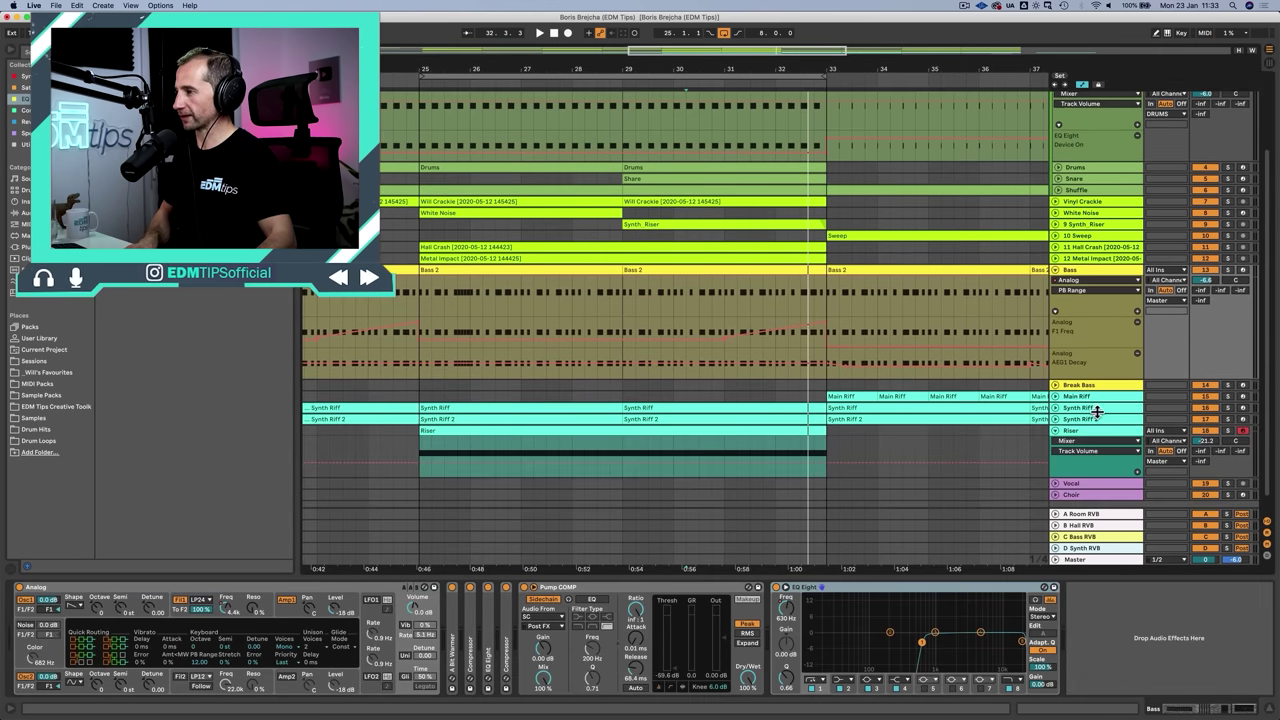
click(1096, 408)
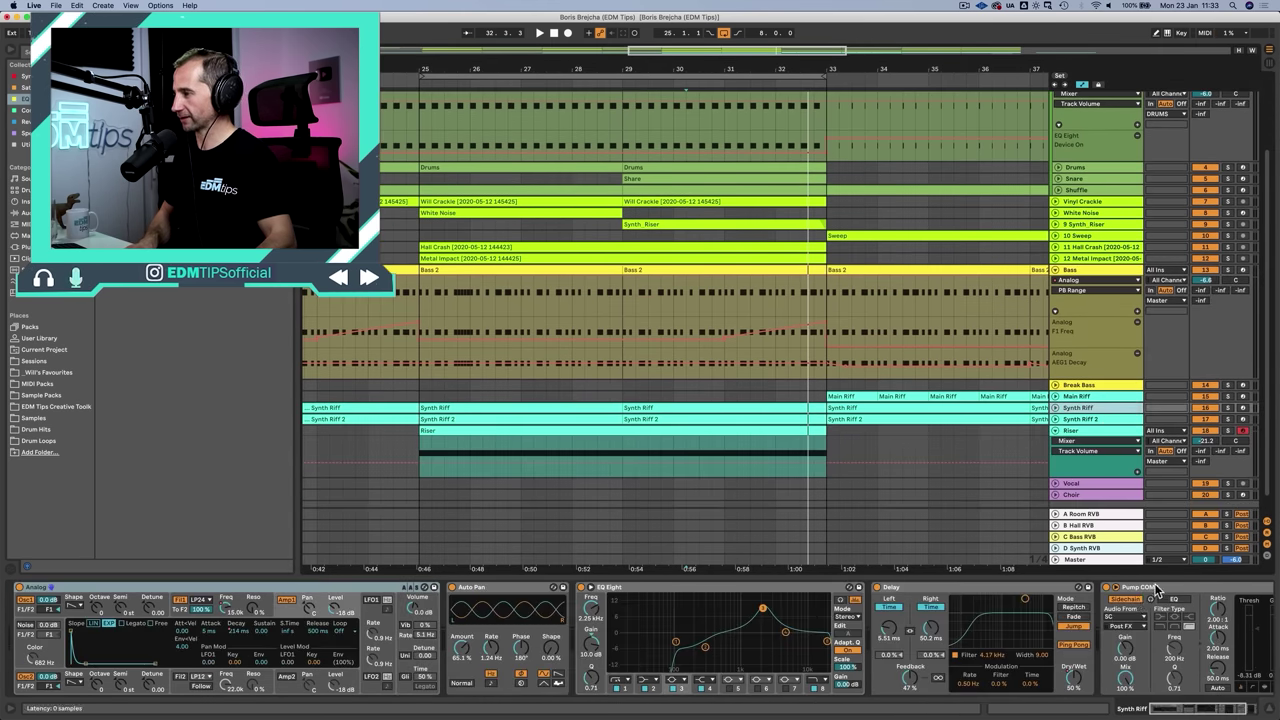
Play the arrangement from bar 25, then from bar 28.3, to hear the copied low-cut sweep
click(426, 310)
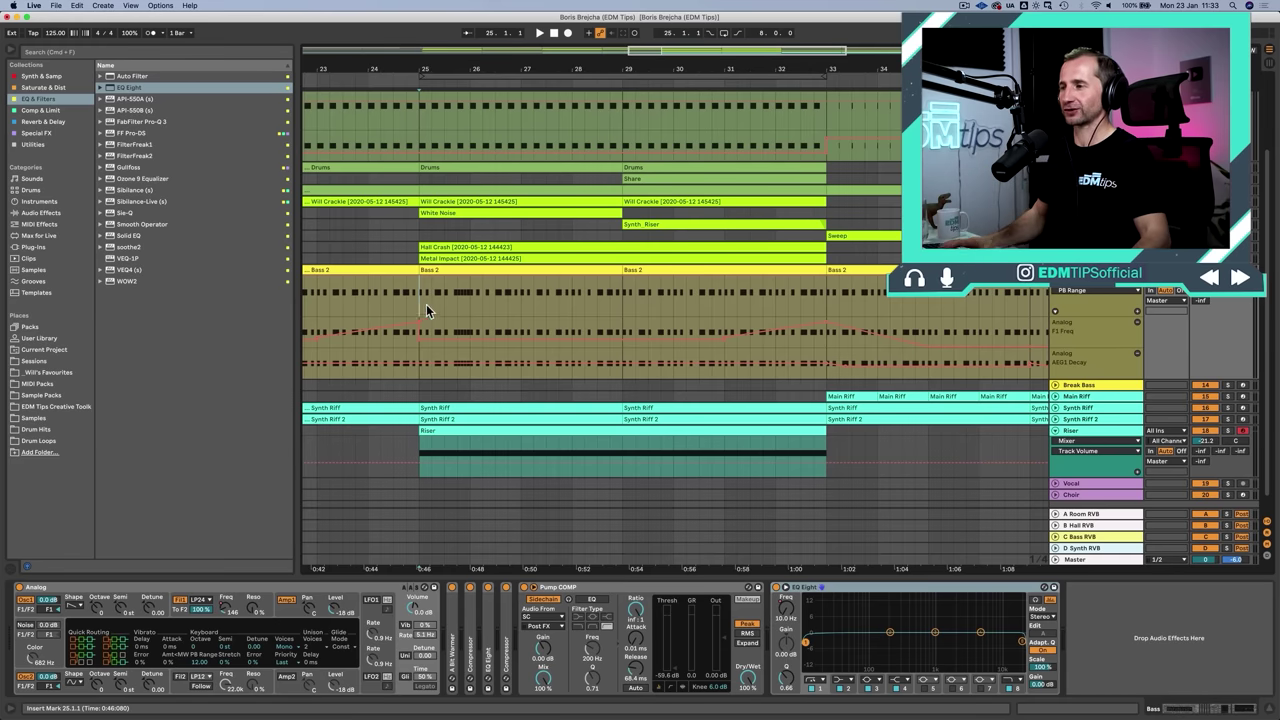
key(space)
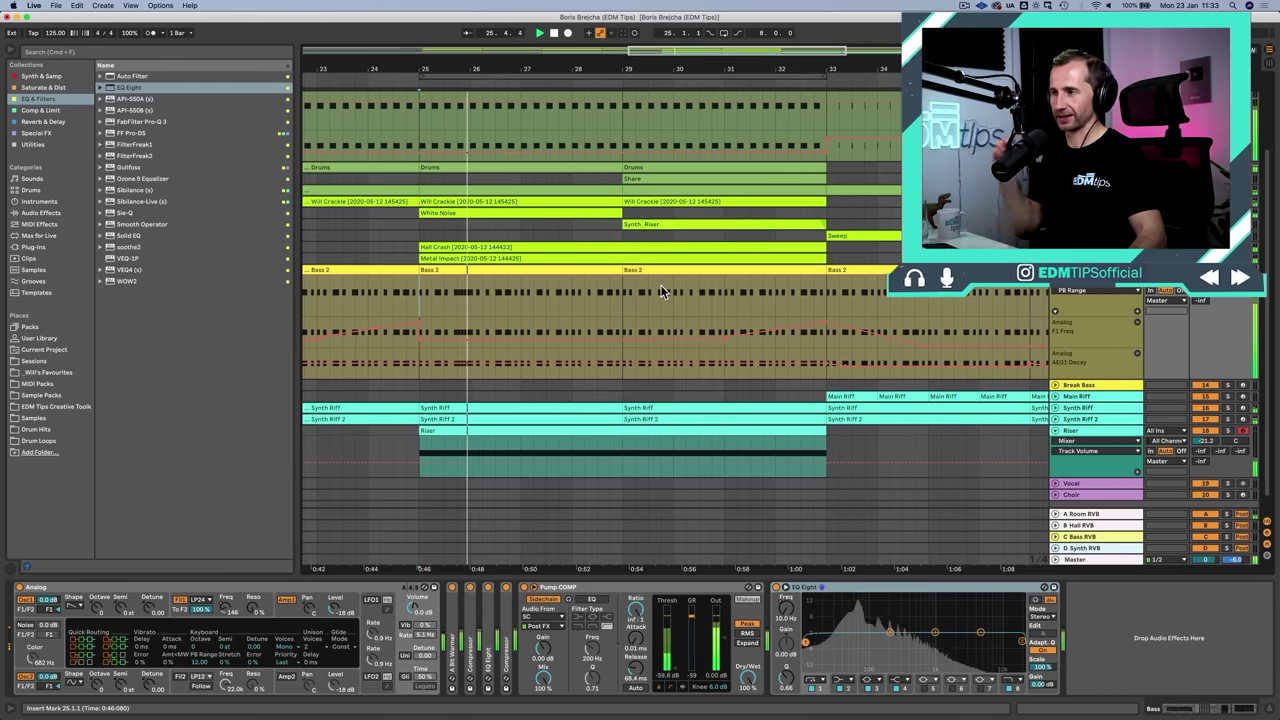
click(596, 303)
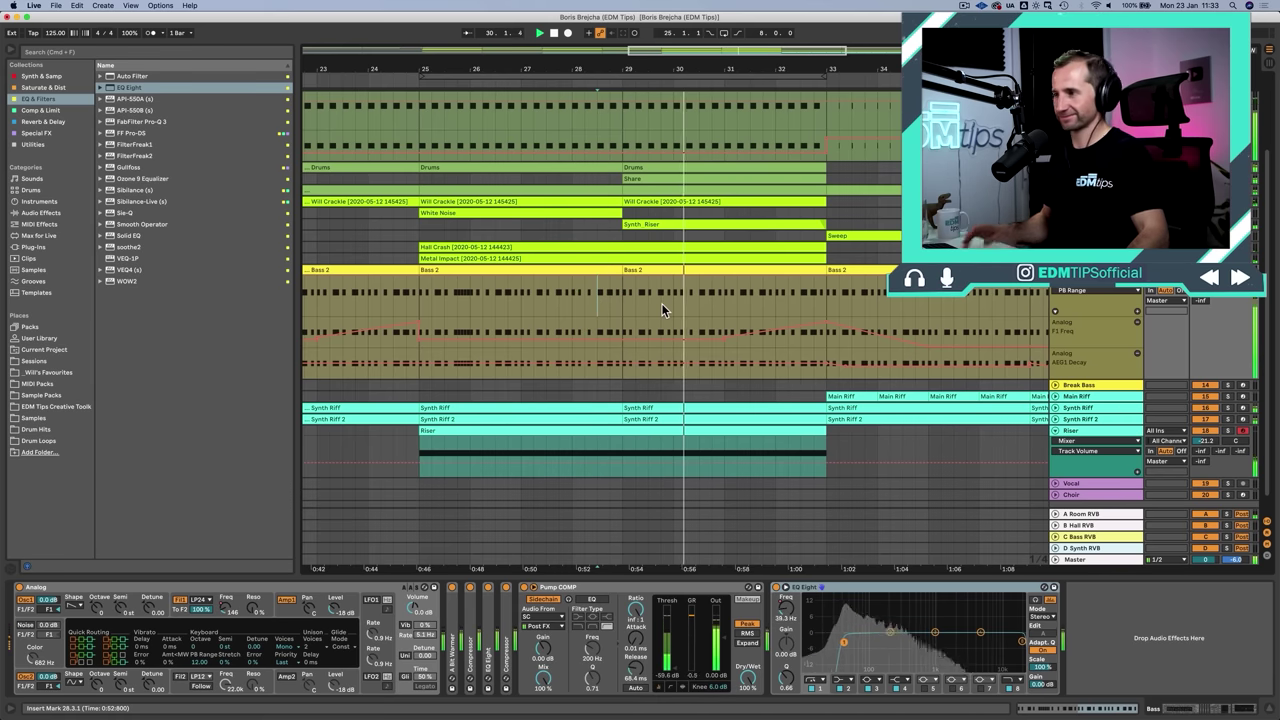
Paste the copied EQ Eight after the Chorus-Ensemble on the Riser track
click(1103, 430)
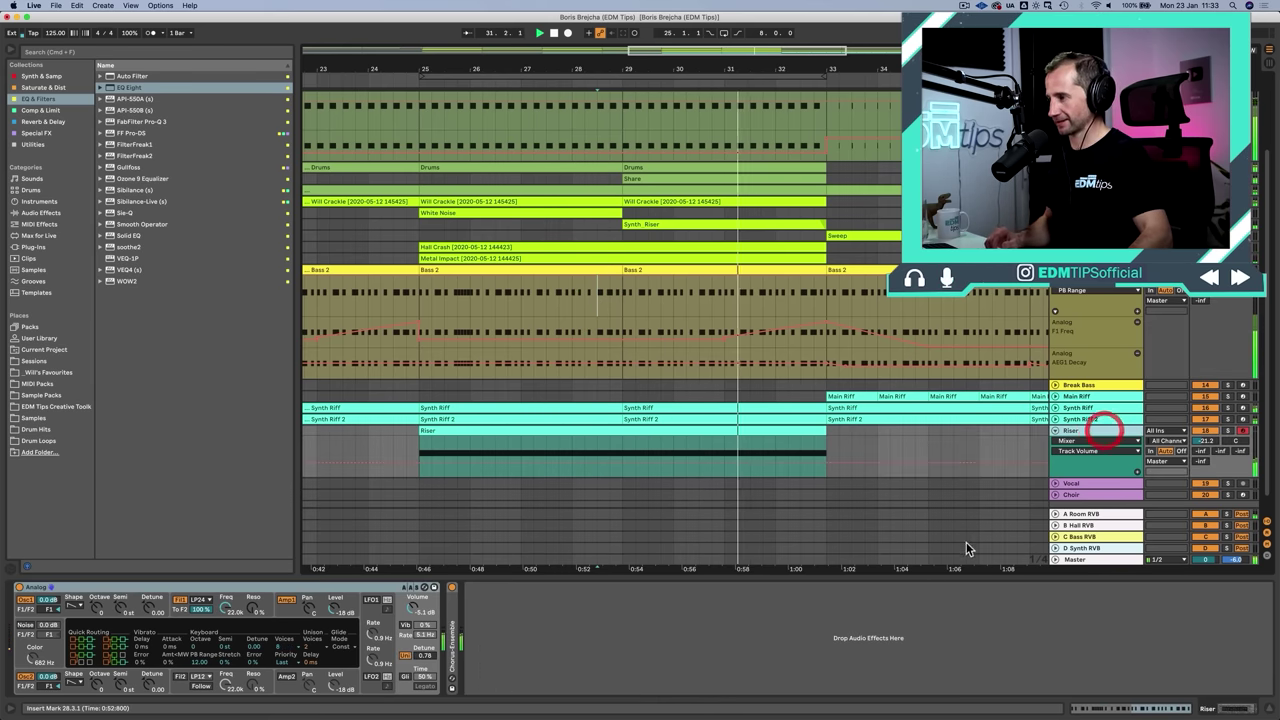
click(886, 609)
key(super+v)
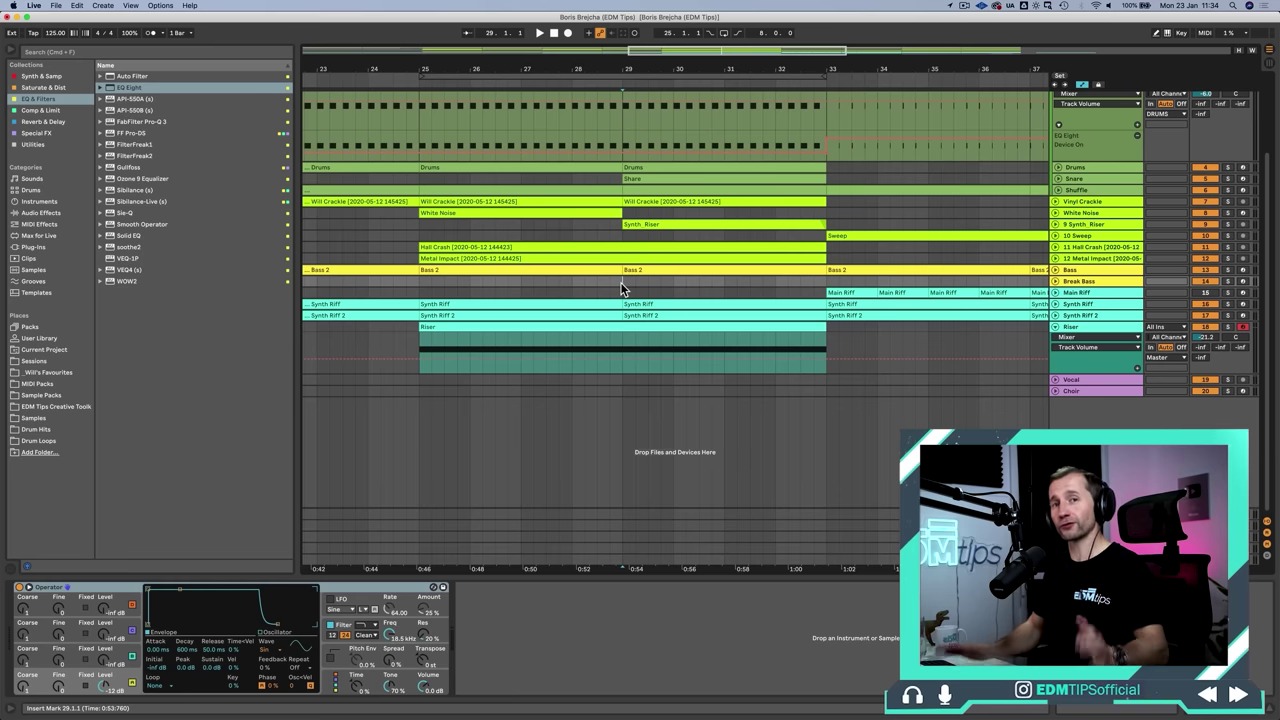
Play the arrangement from bar 29 through the transition into bar 33
key(space)
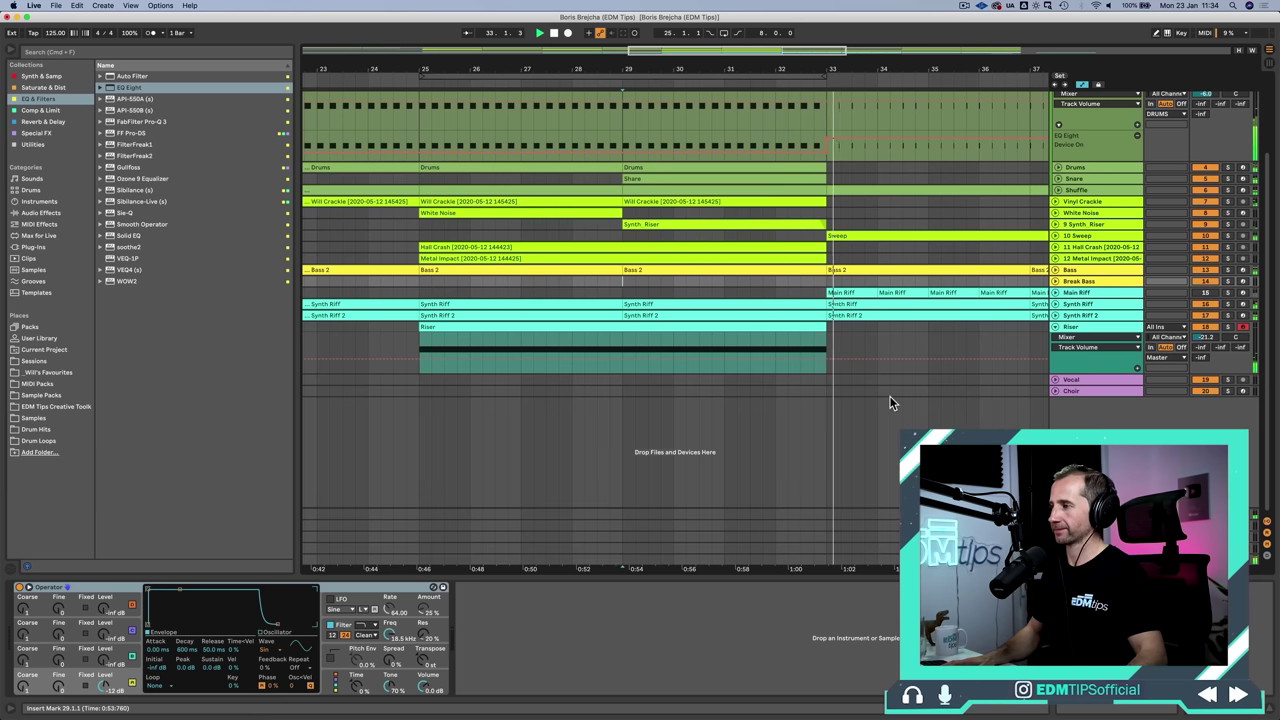
key(space)
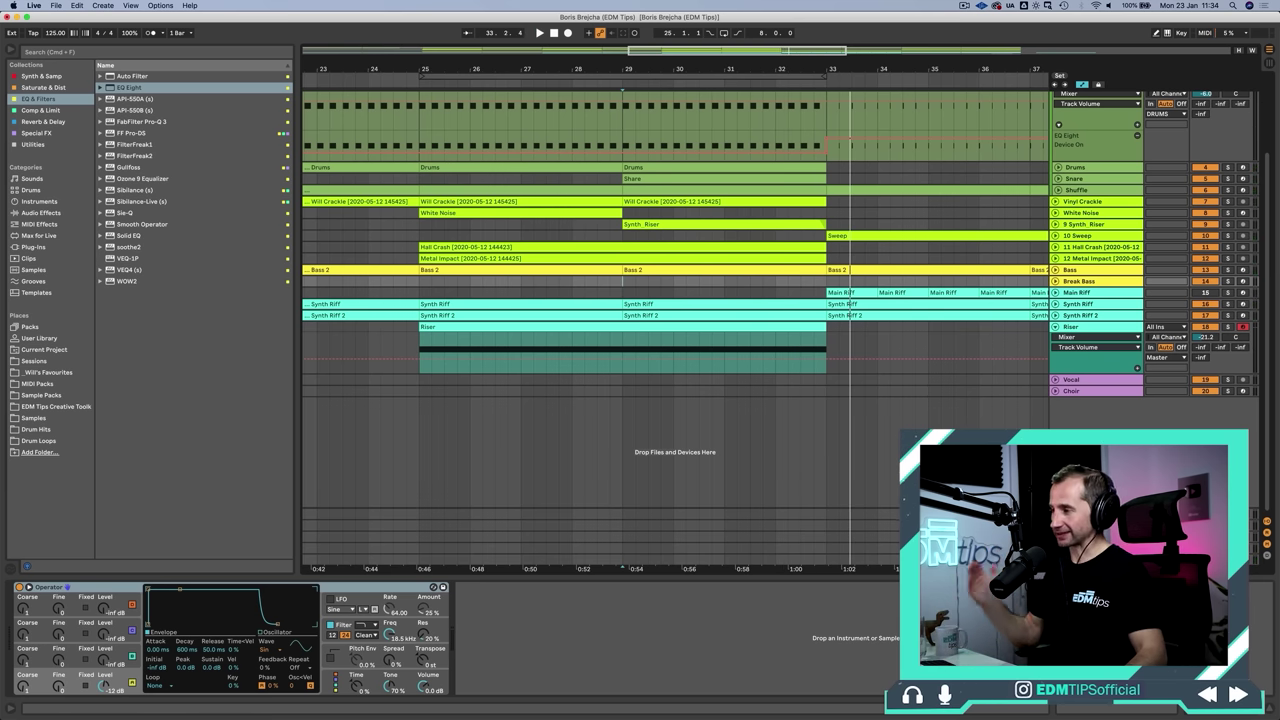
click(624, 281)
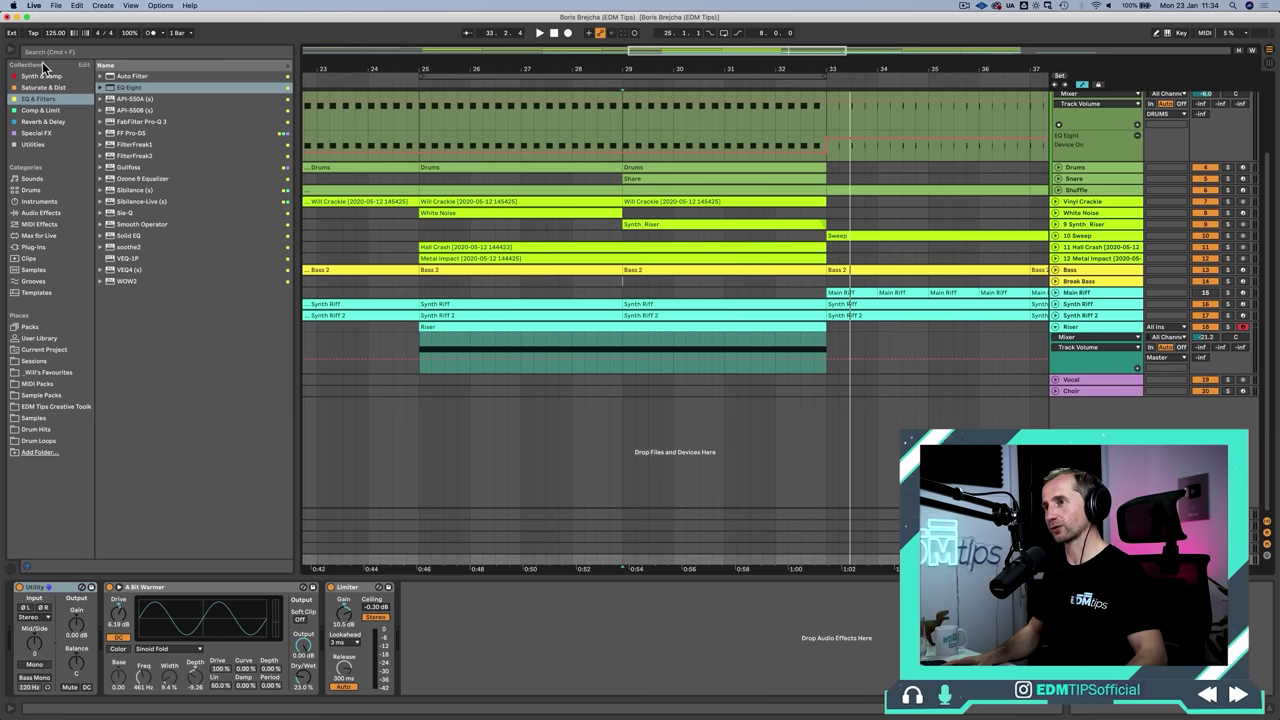
Insert a Reverb between the Utility and A Bit Warmer devices and raise its decay time to 13.5 s
click(45, 121)
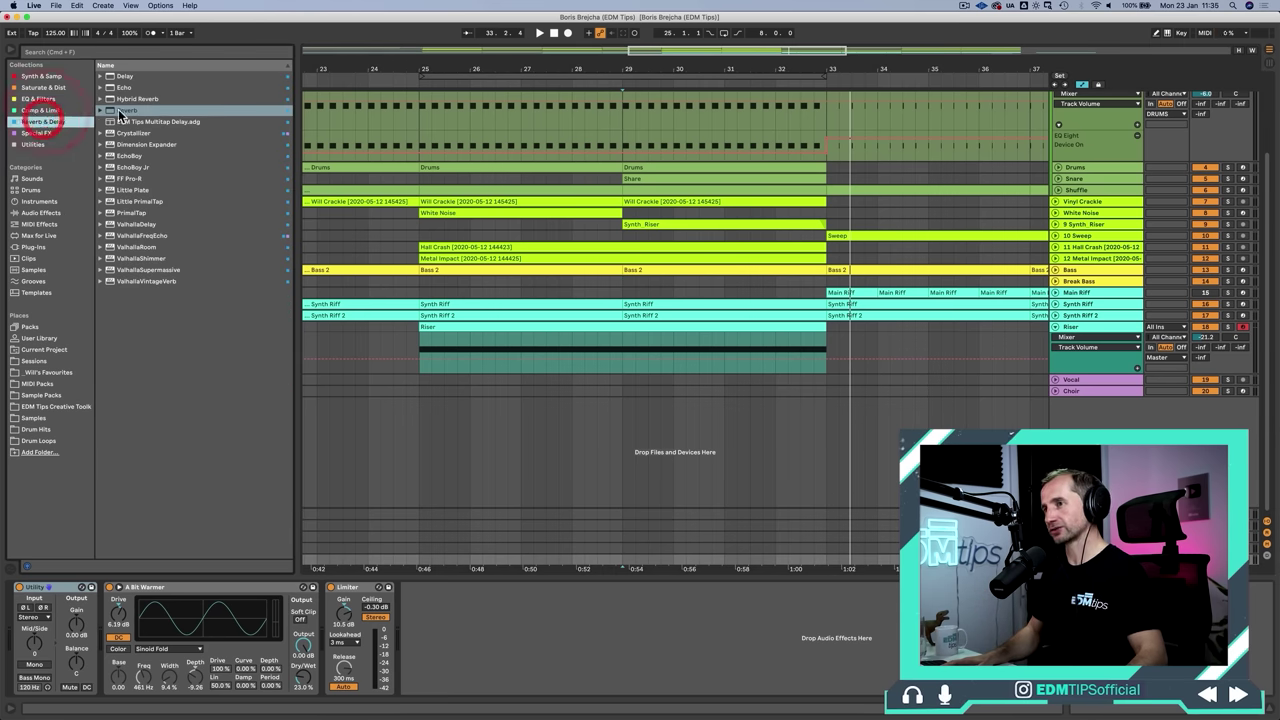
click(122, 111)
drag(155, 560, 108, 603)
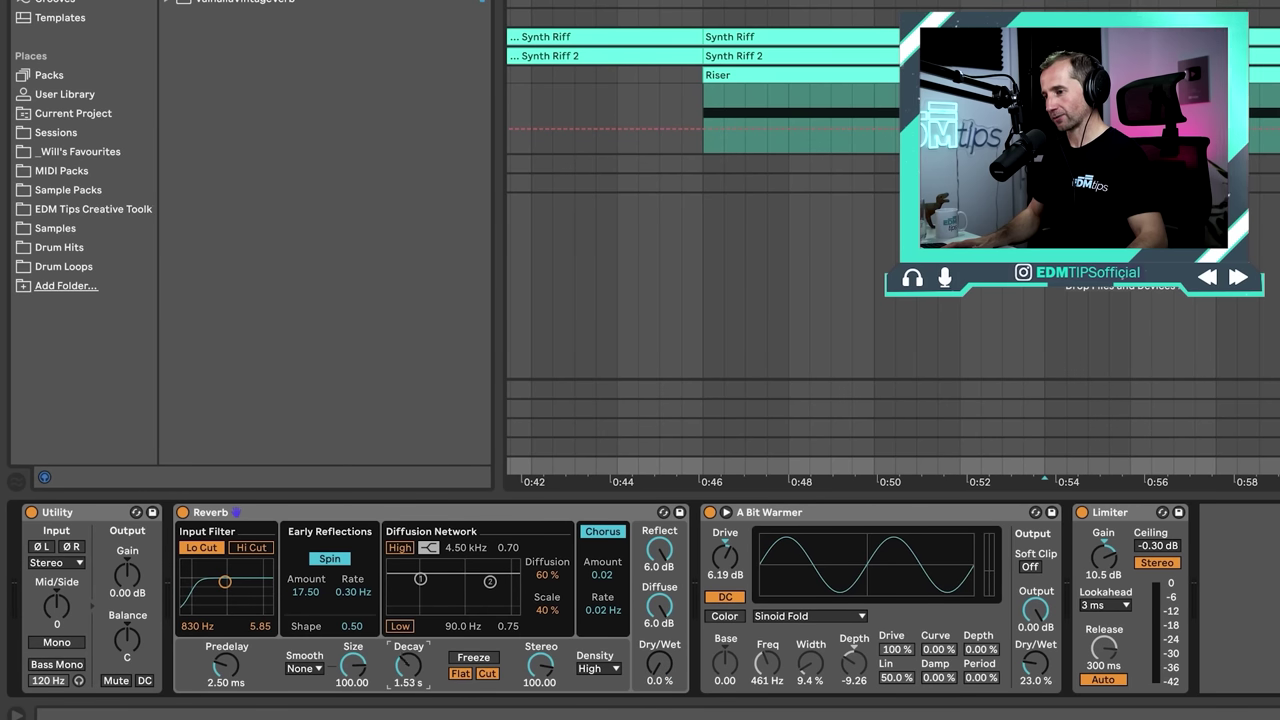
drag(408, 665, 408, 610)
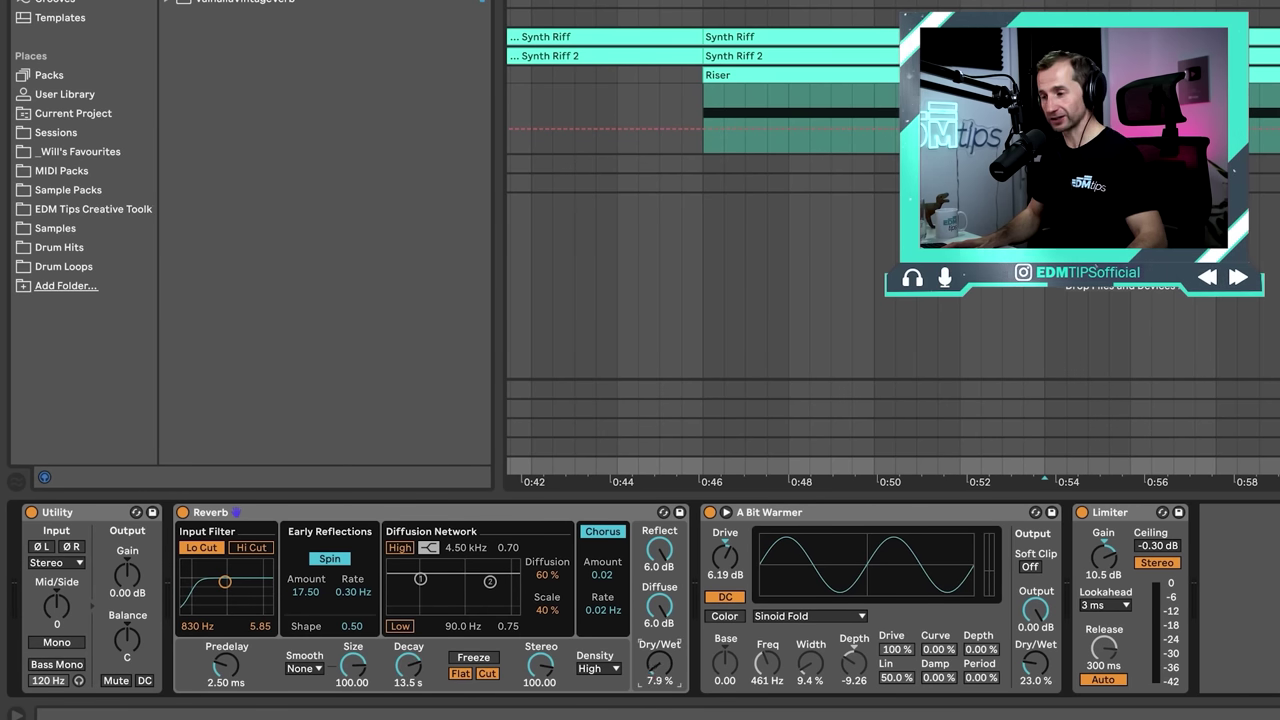
Play the arrangement while raising the Reverb's dry/wet to 22% and bringing it back down
key(space)
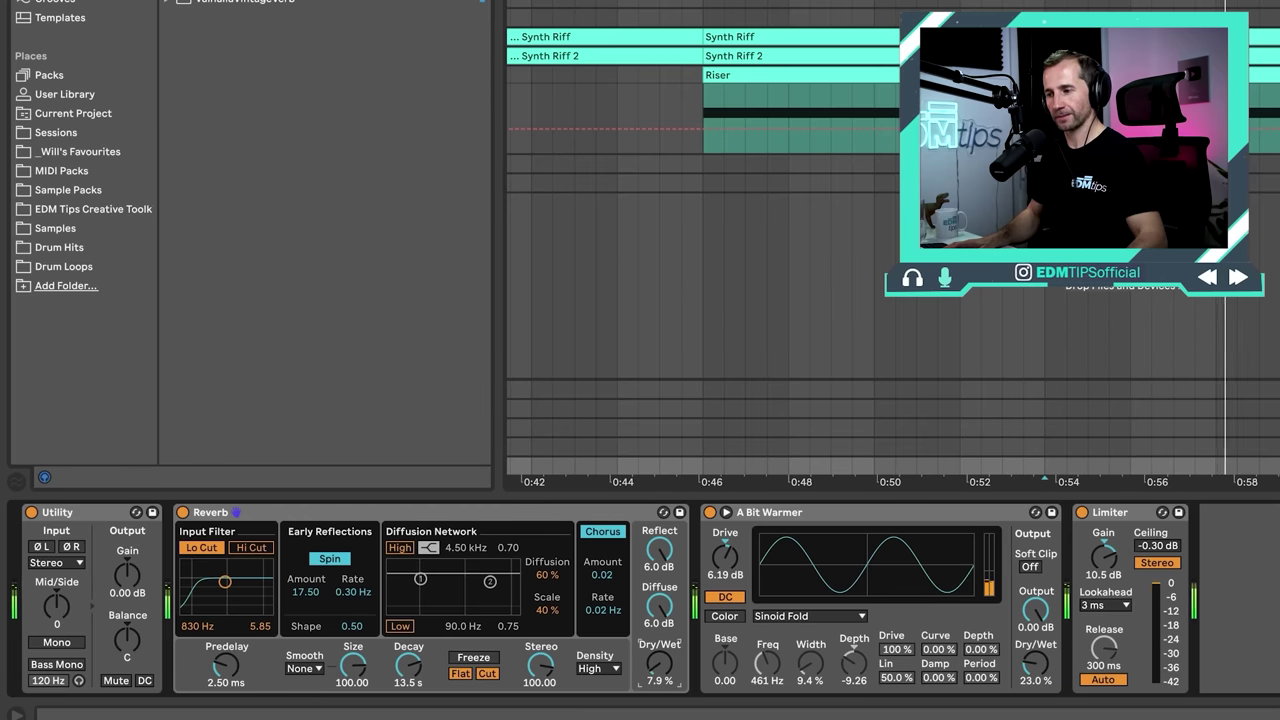
drag(659, 662, 659, 660)
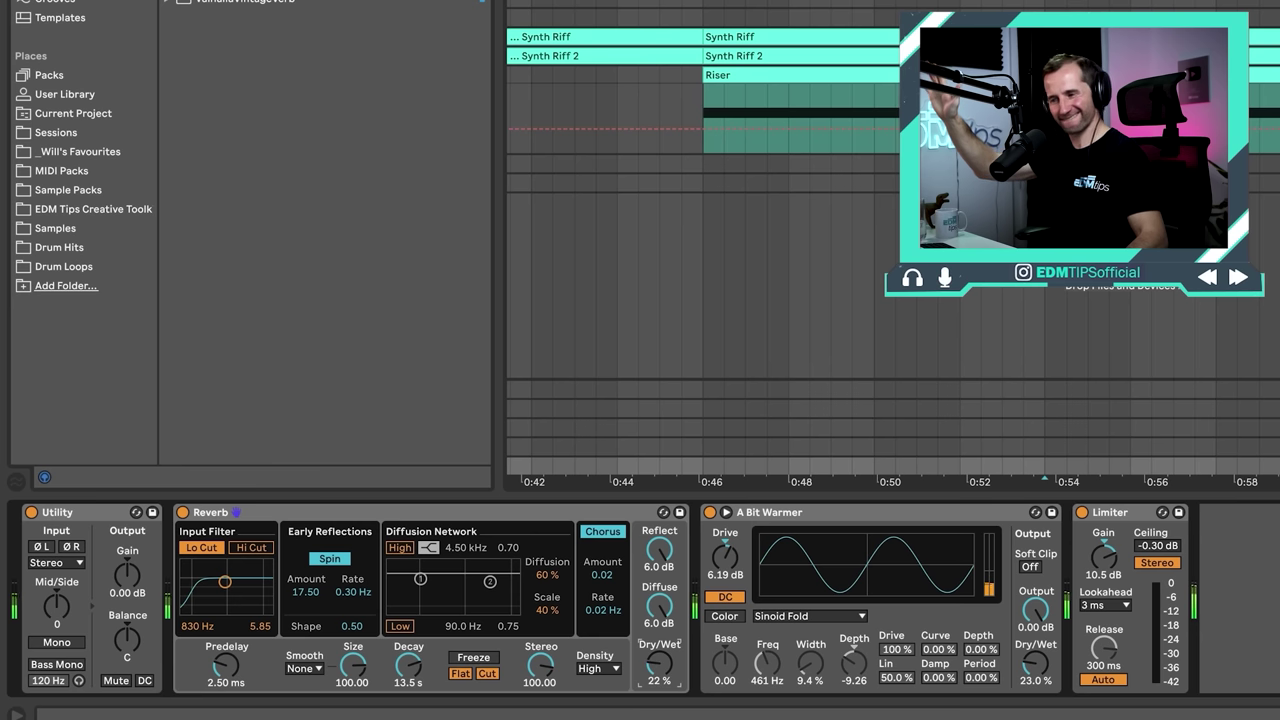
drag(659, 662, 659, 669)
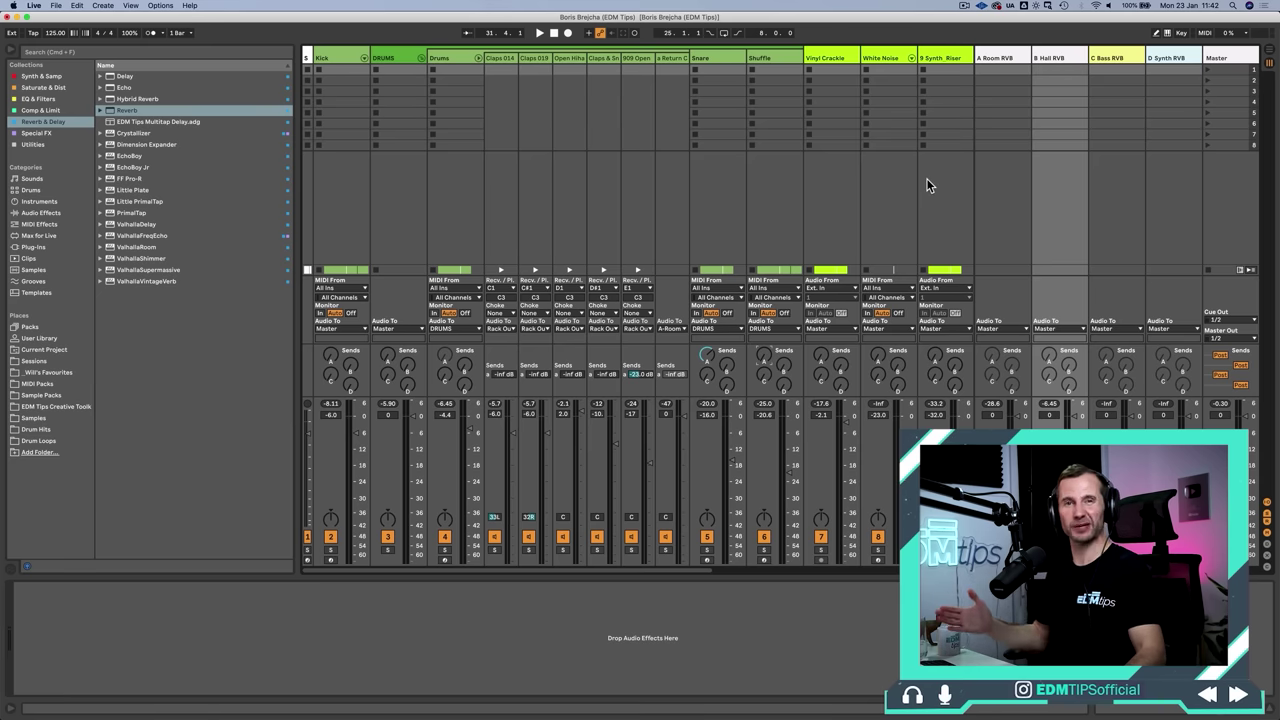
Create a return track named Drum Wash after B Hall RVB and load a Reverb on it with Reflect and Diffuse at 6.0 dB
key(Tab)
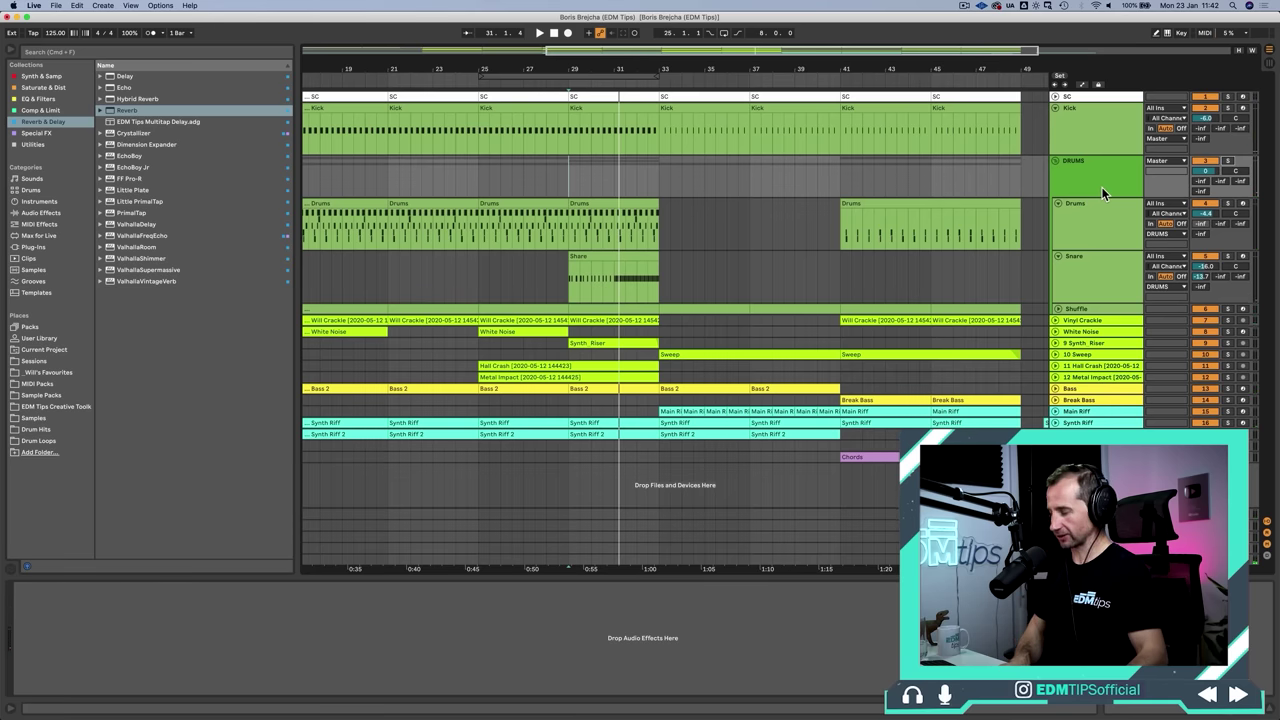
click(1101, 186)
key(Tab)
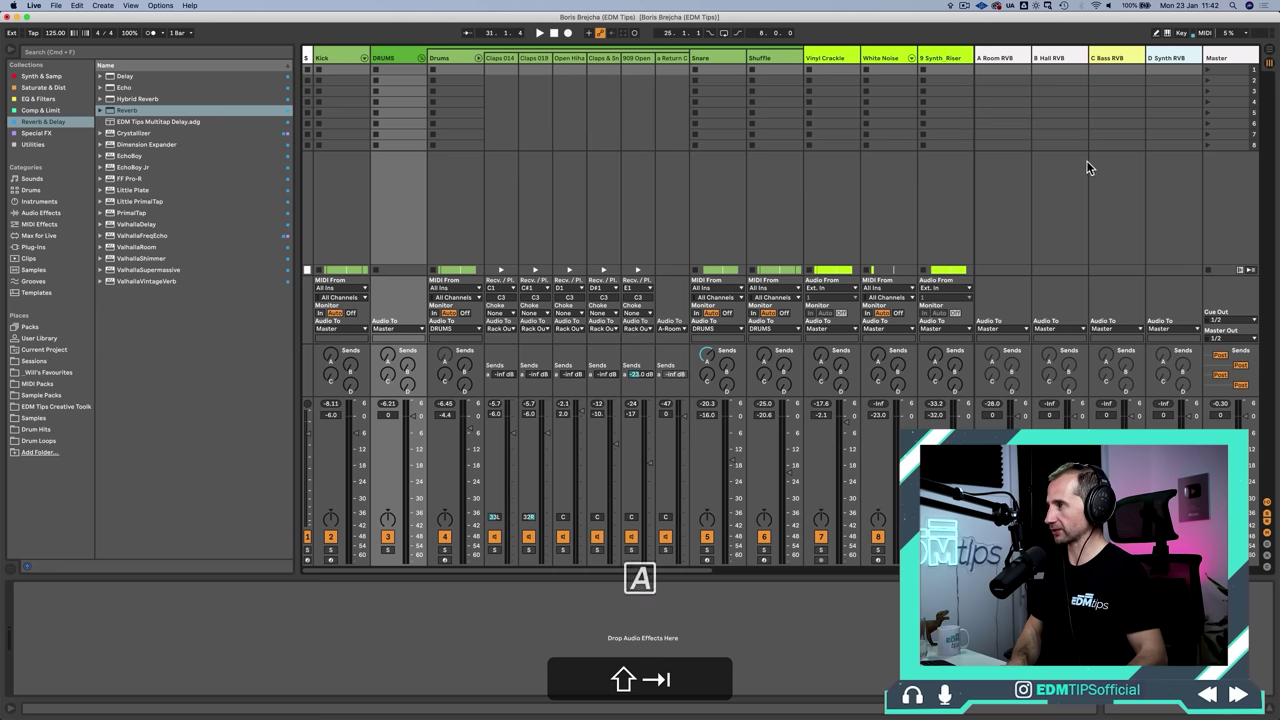
click(1065, 62)
key(alt+shift+super+t)
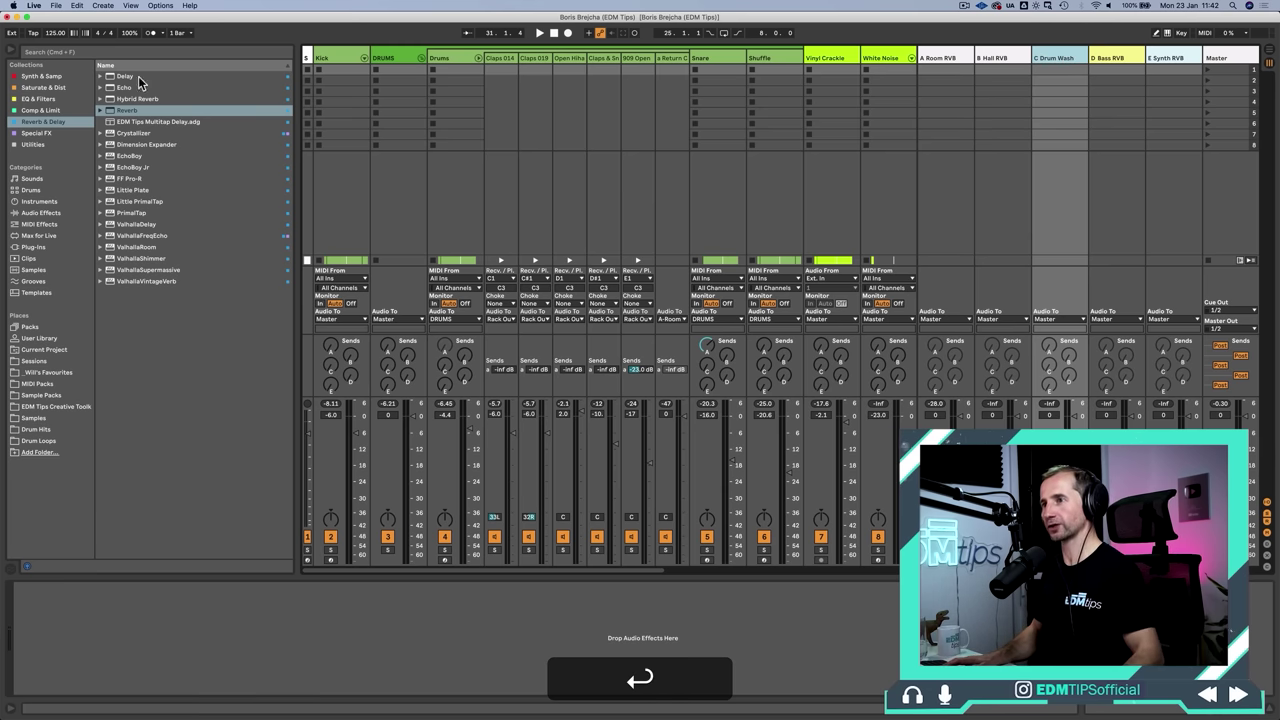
drag(125, 110, 1067, 60)
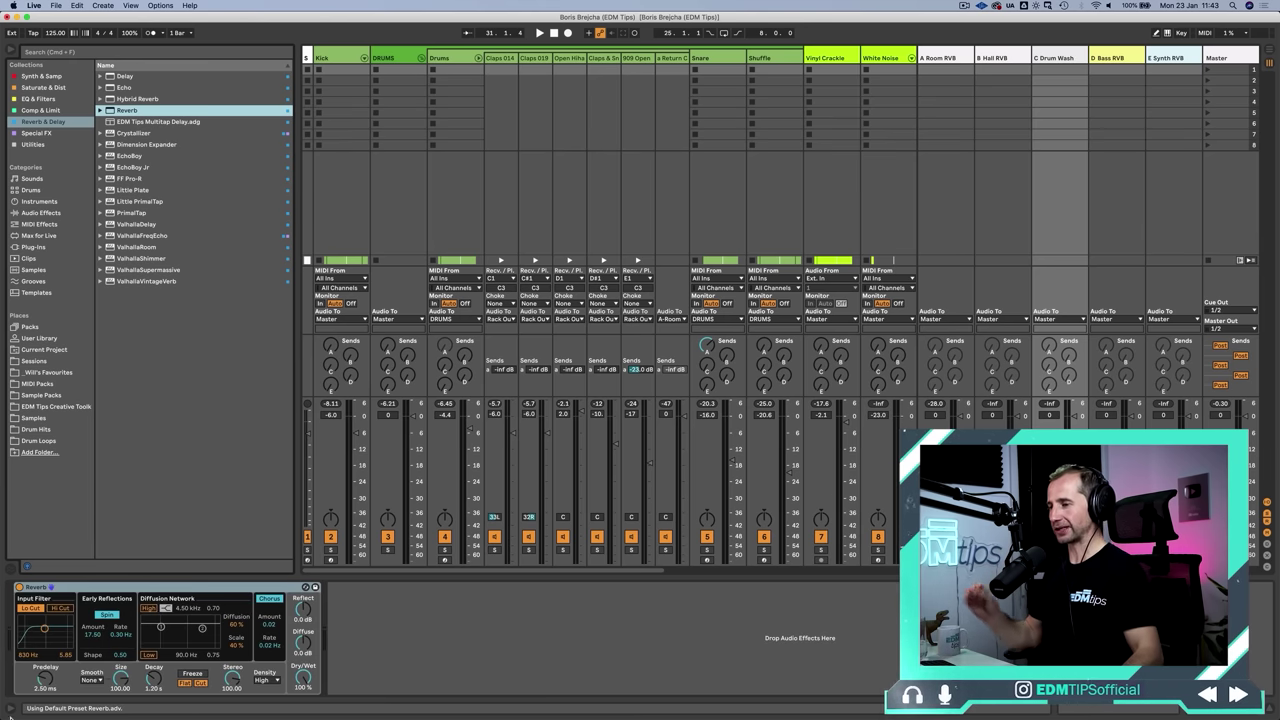
drag(307, 648, 307, 625)
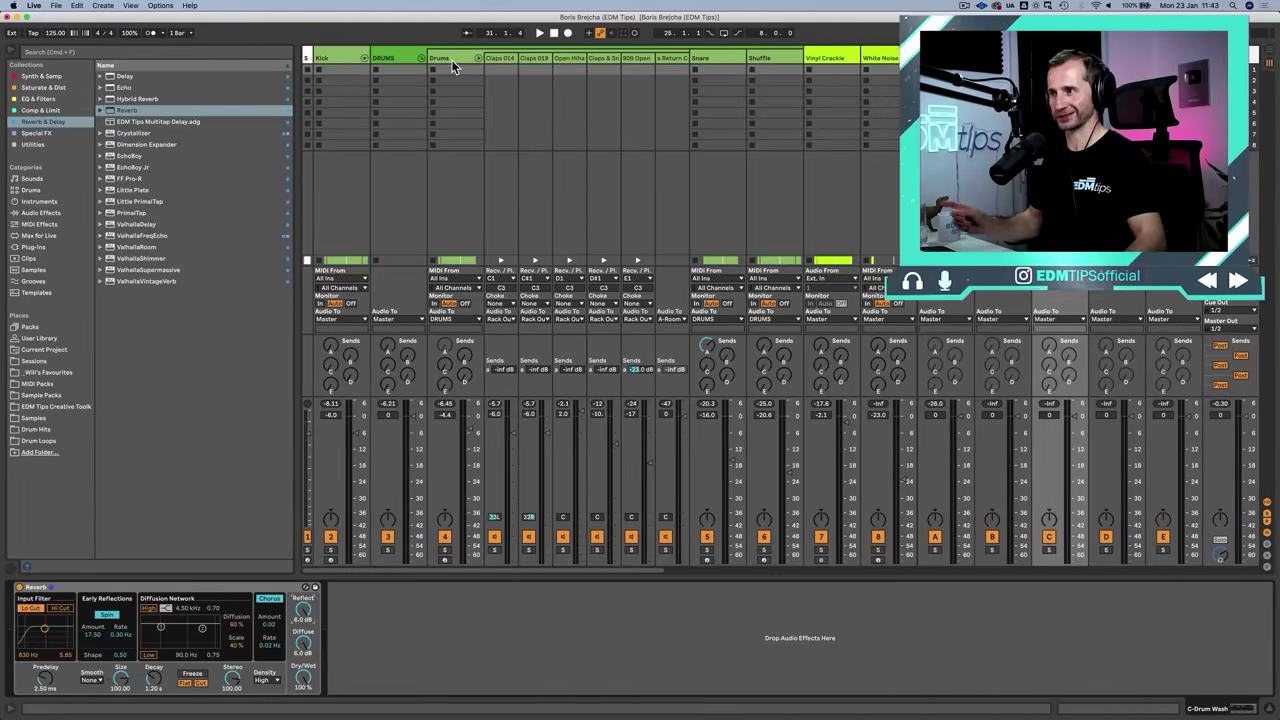
Add a Reverb after the EQ Eight on the Drums track at 0% dry/wet, and solo the track for playback
click(451, 59)
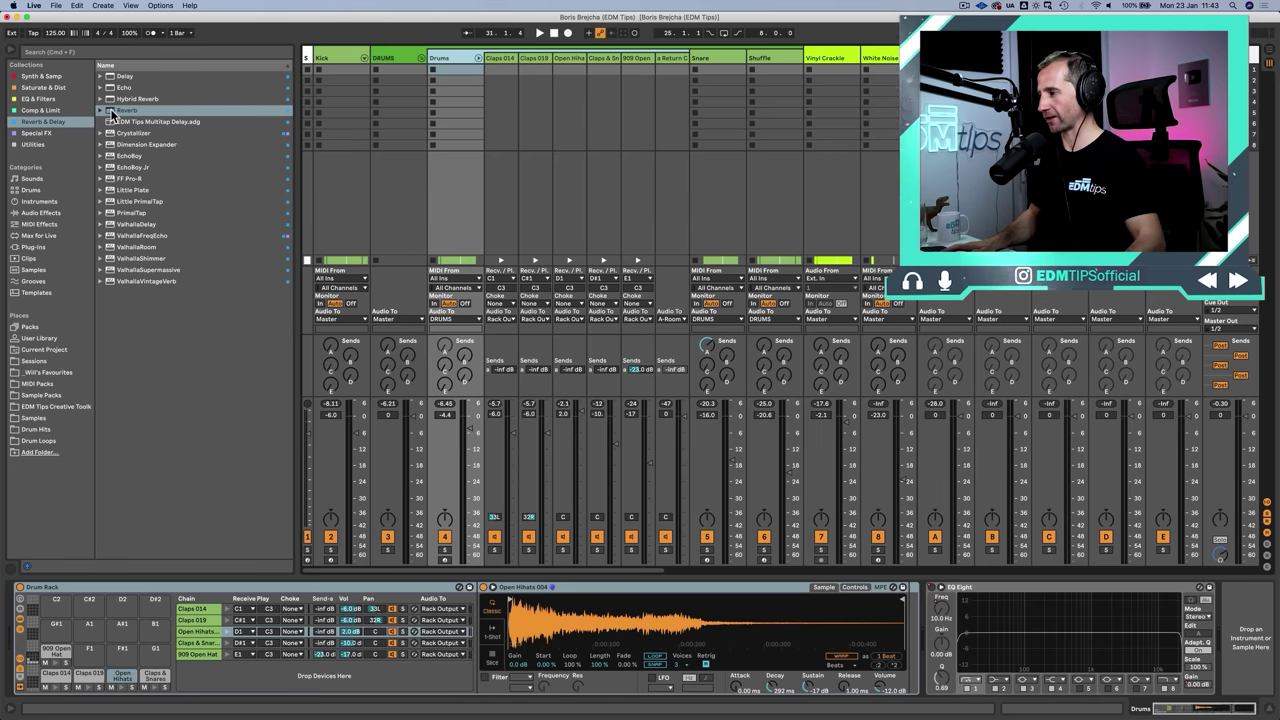
drag(112, 113, 1237, 609)
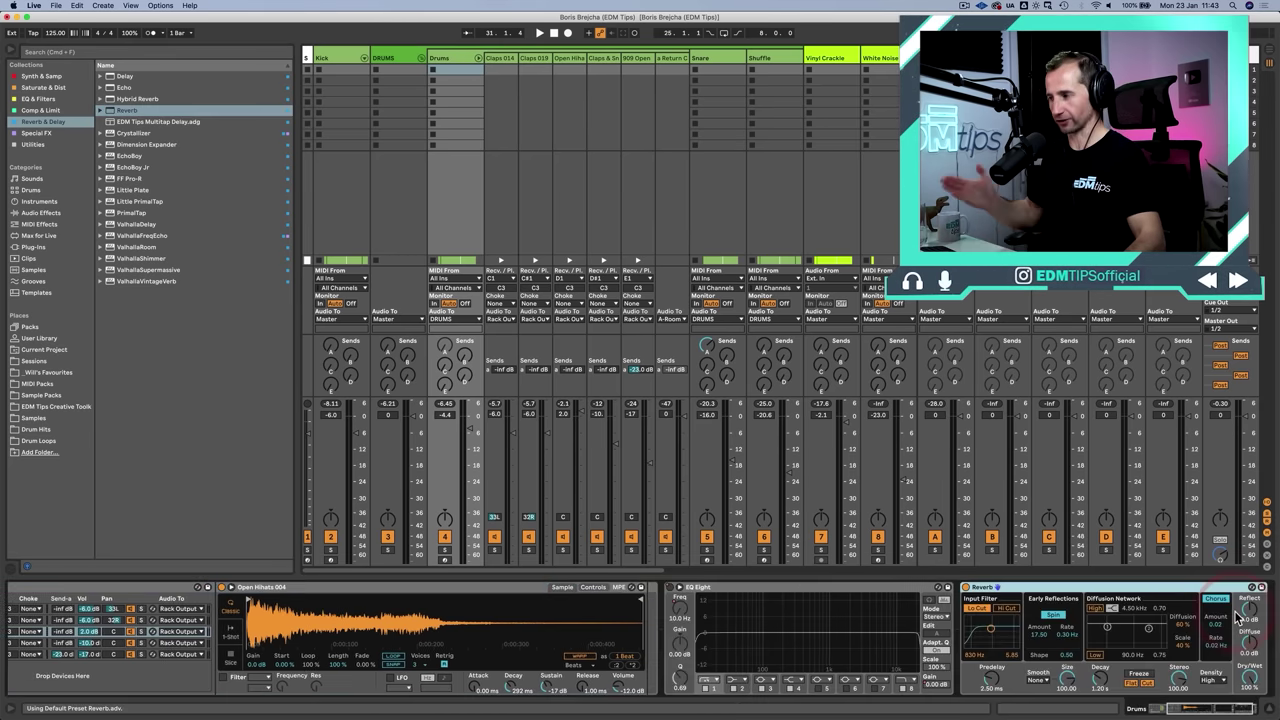
drag(1249, 678, 1248, 683)
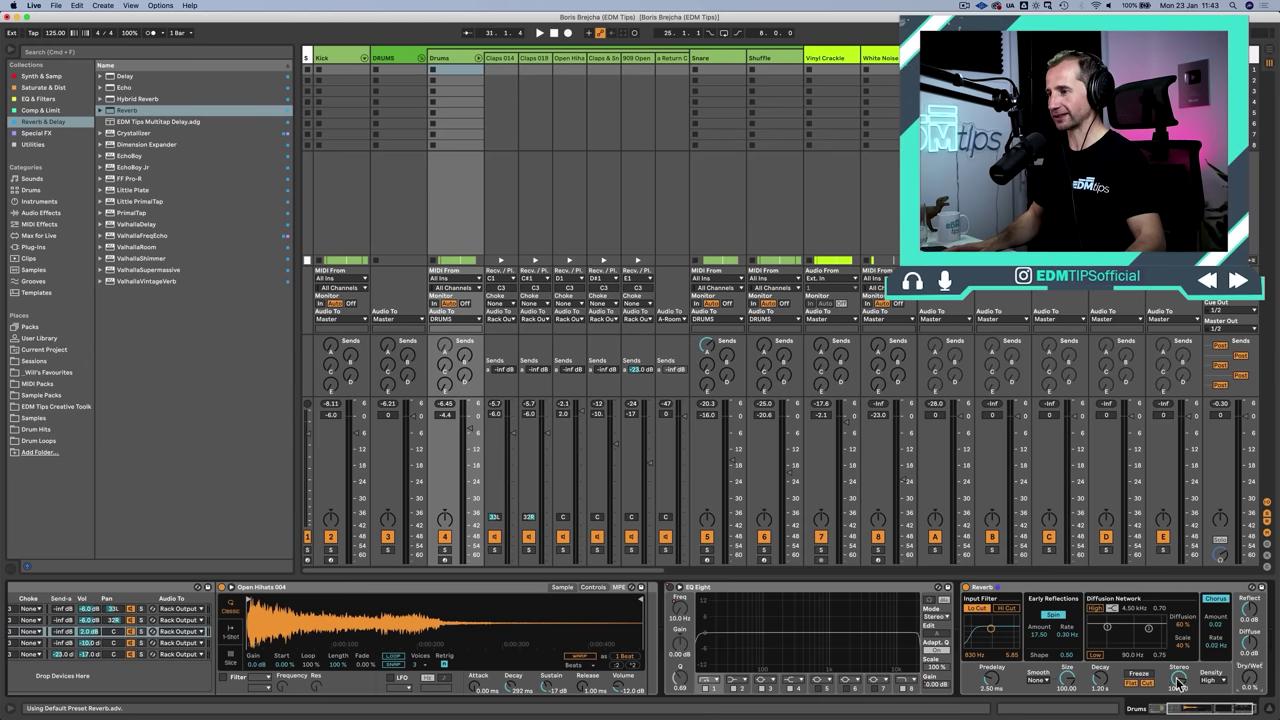
click(444, 550)
key(space)
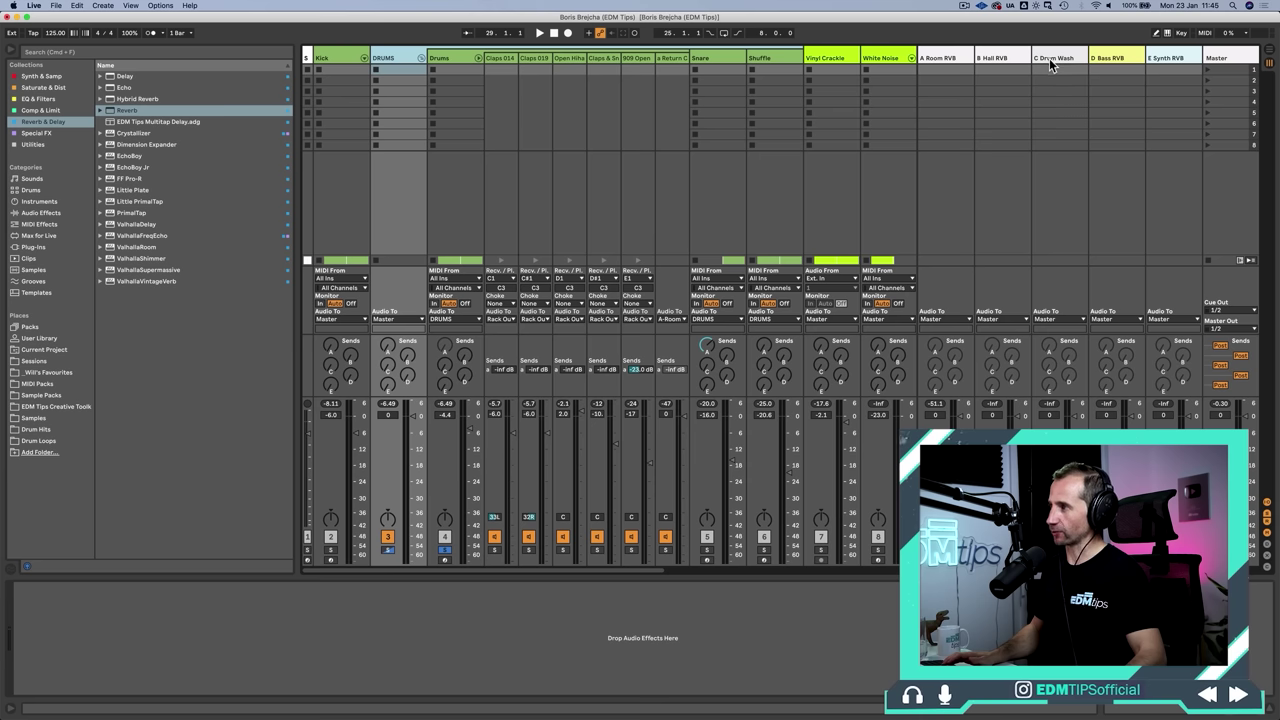
Show the DRUMS group's C-Drum Wash send automation and draw a ramp rising from bar 29 to bar 33, dropping back at bar 33
right_click(385, 366)
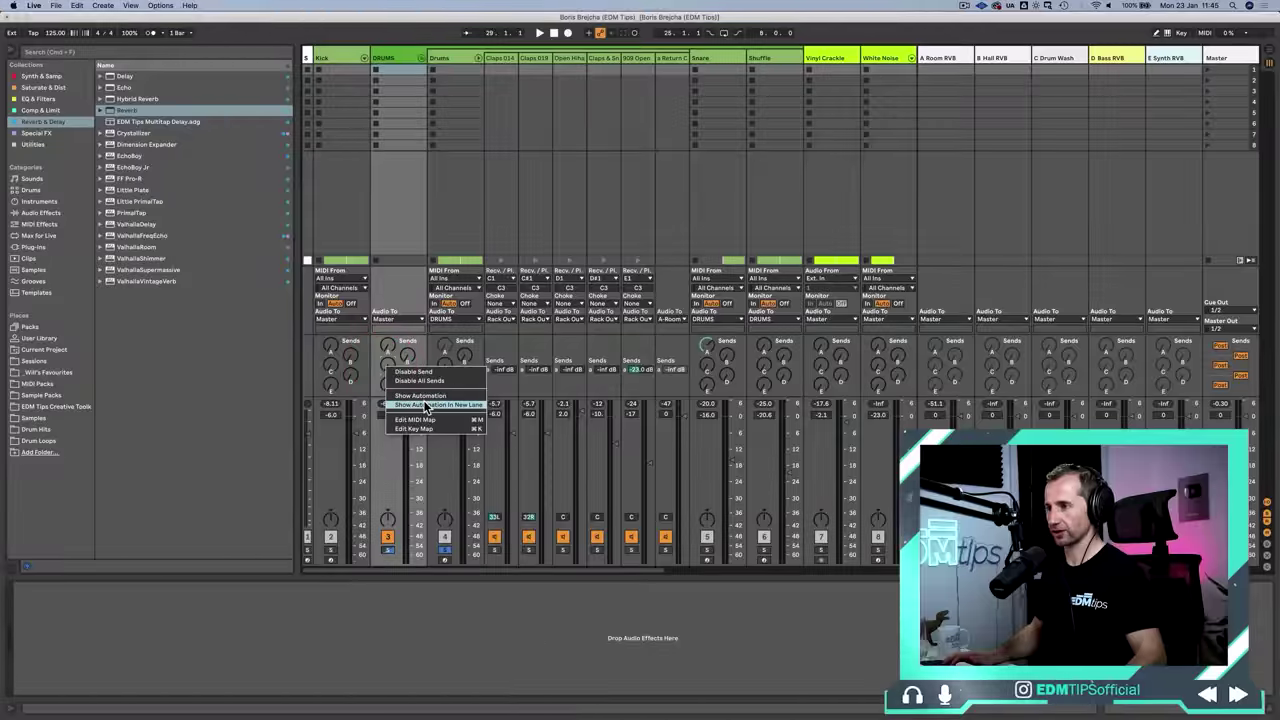
click(421, 397)
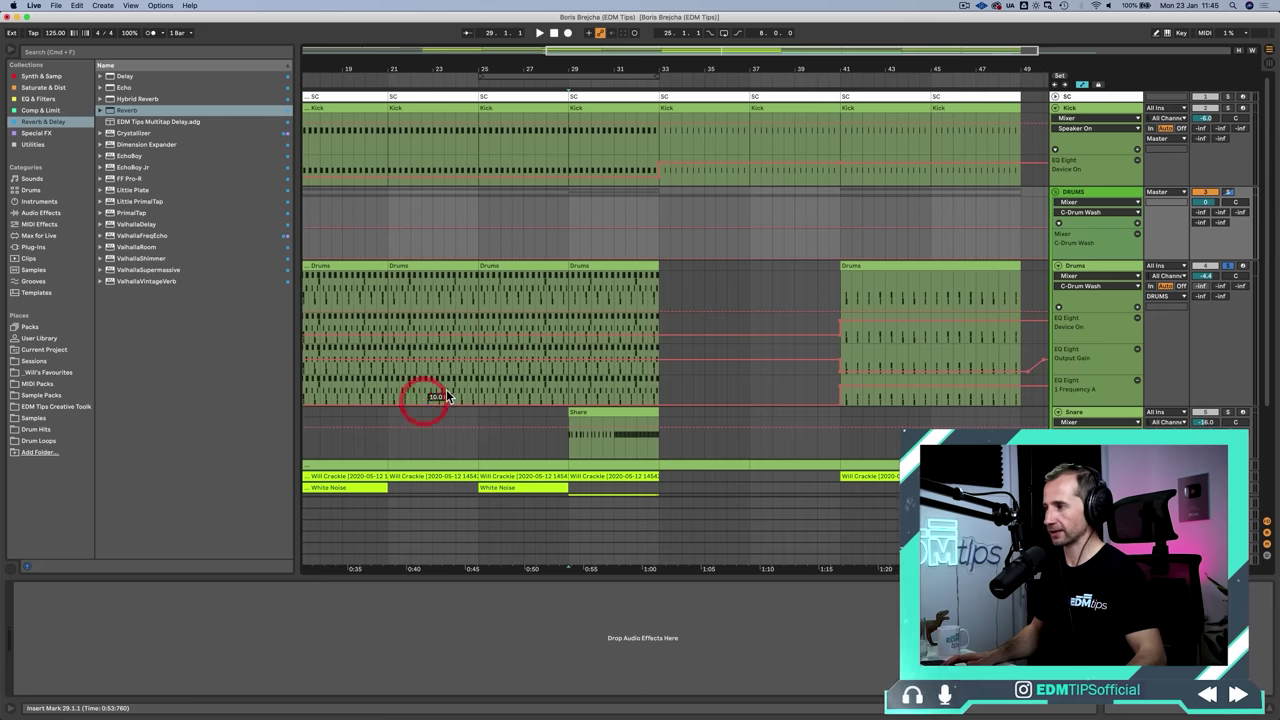
click(475, 229)
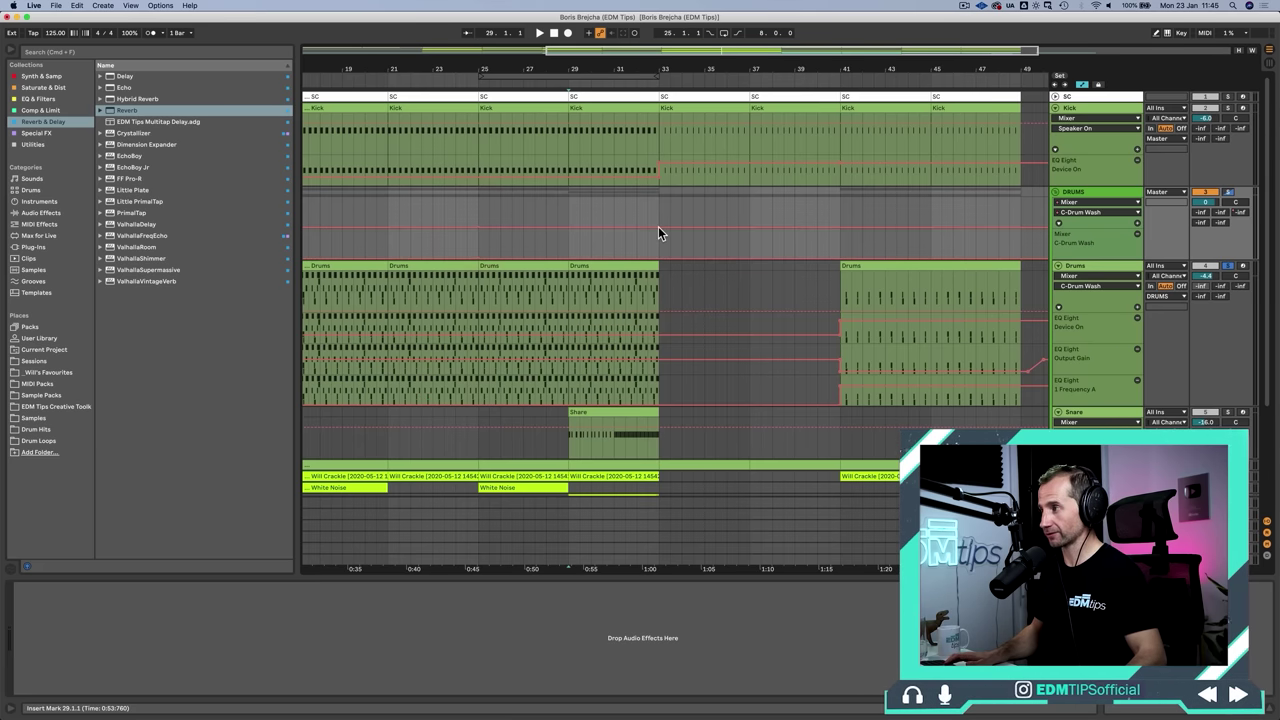
click(656, 229)
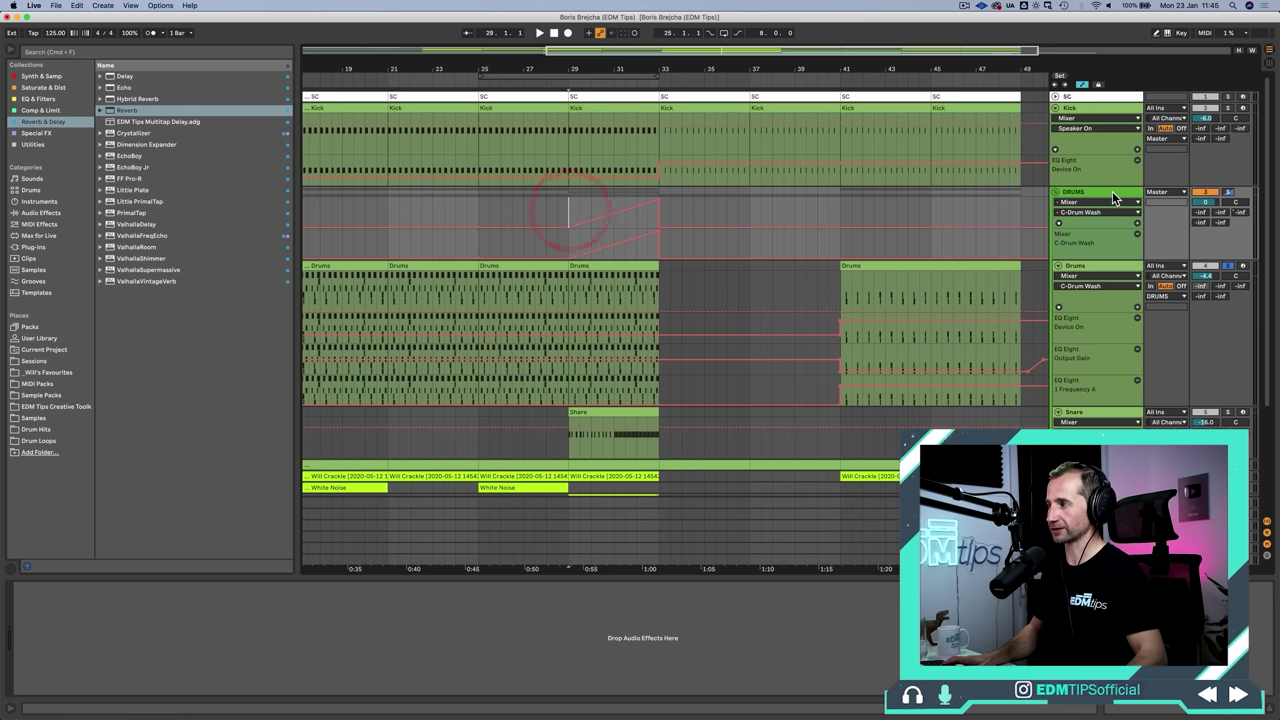
Play the drum wash build from bar 29 and lengthen the Drum Wash Reverb's decay to 8.57 s
key(space)
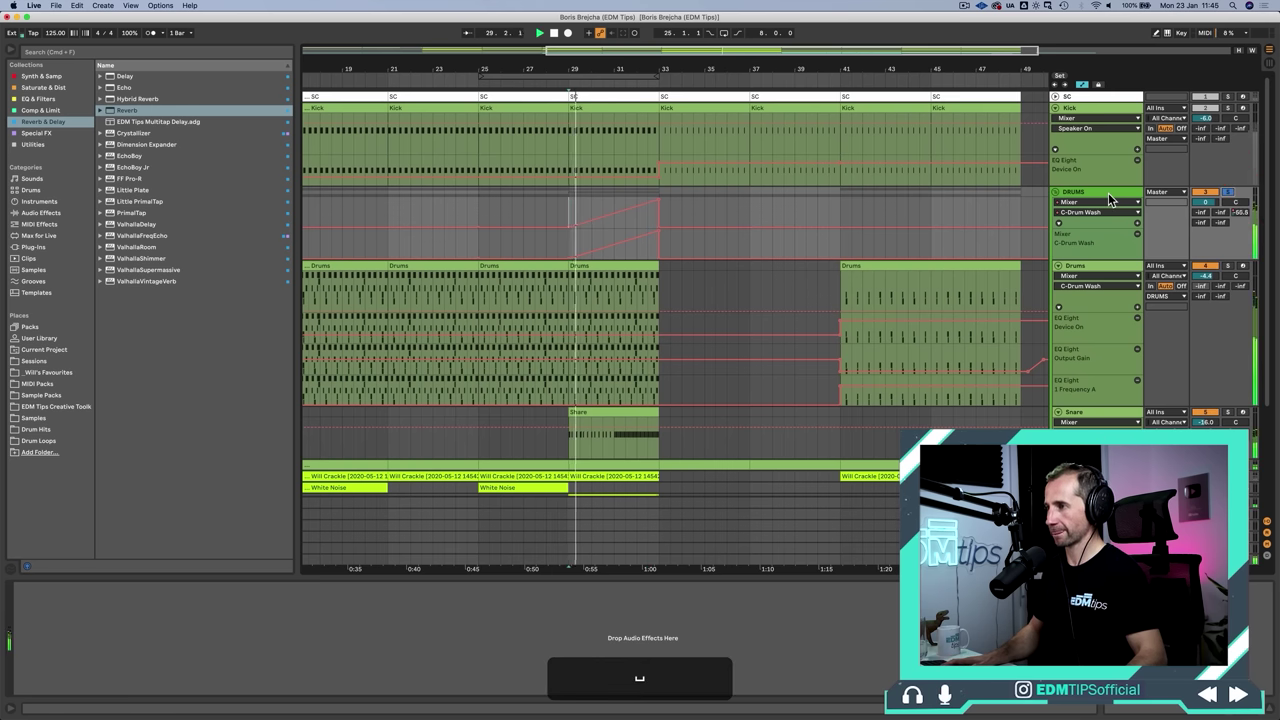
key(Tab)
click(1052, 57)
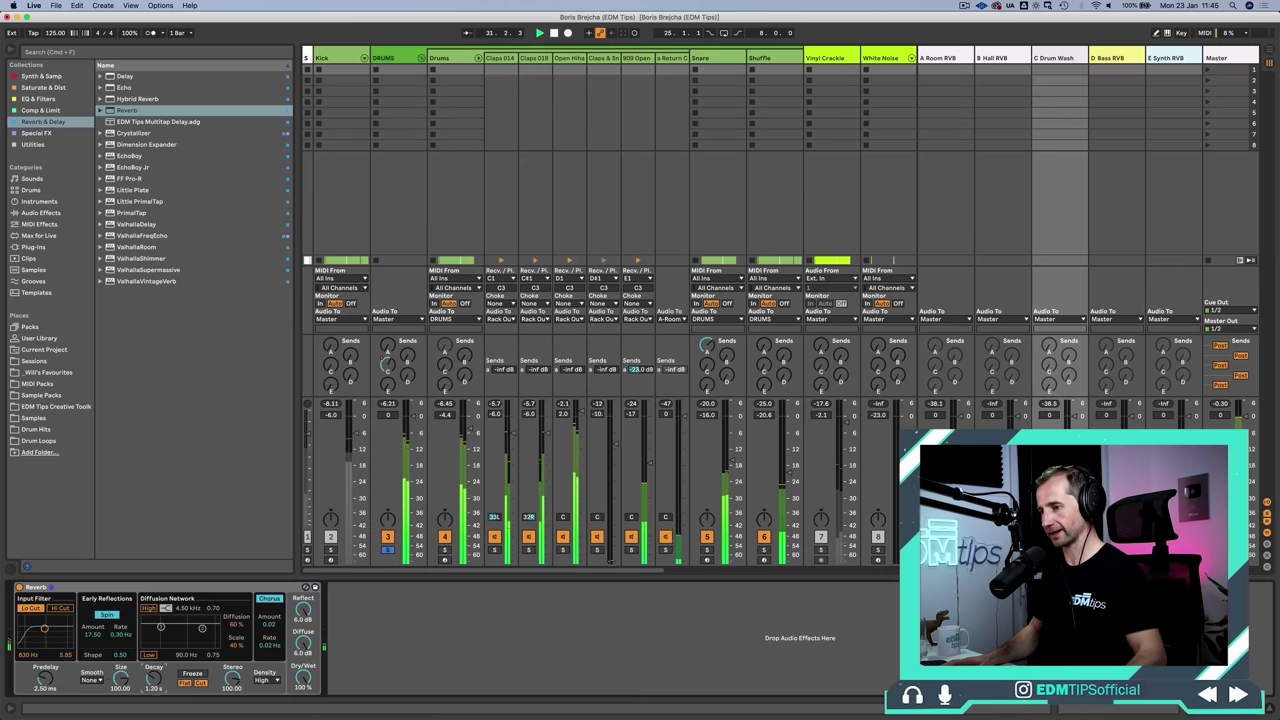
drag(154, 677, 154, 658)
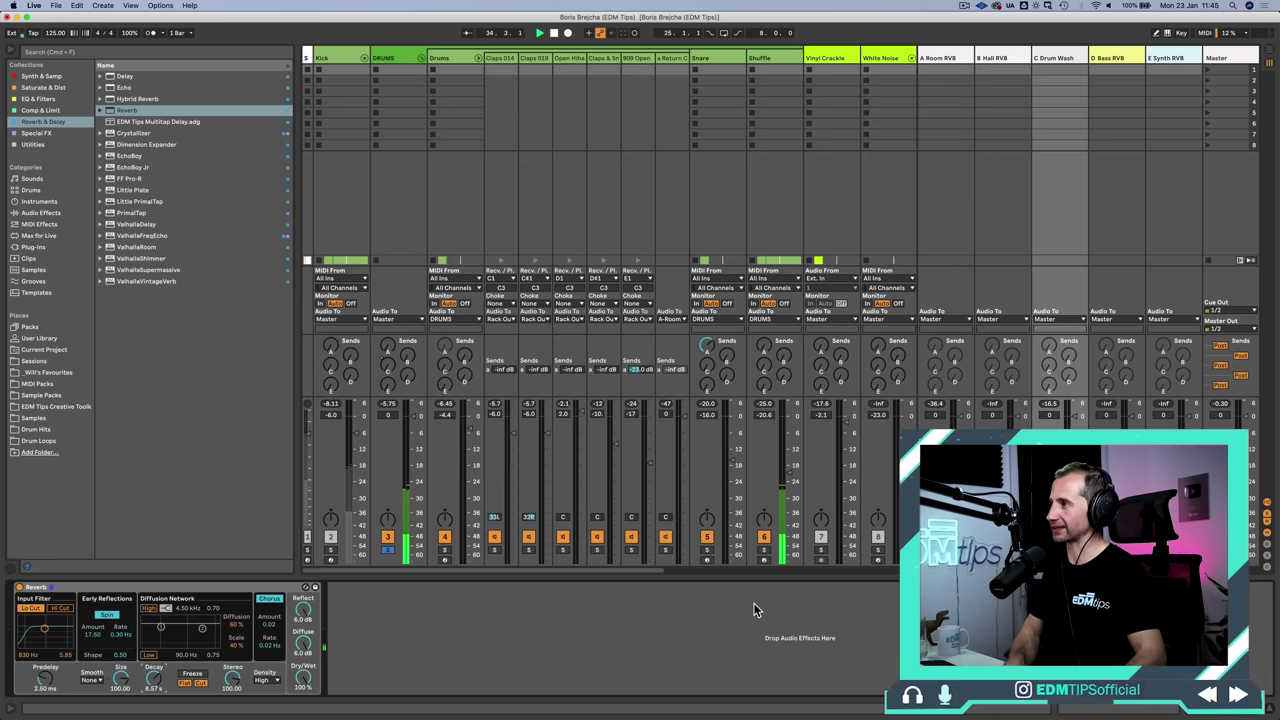
click(1057, 57)
key(space)
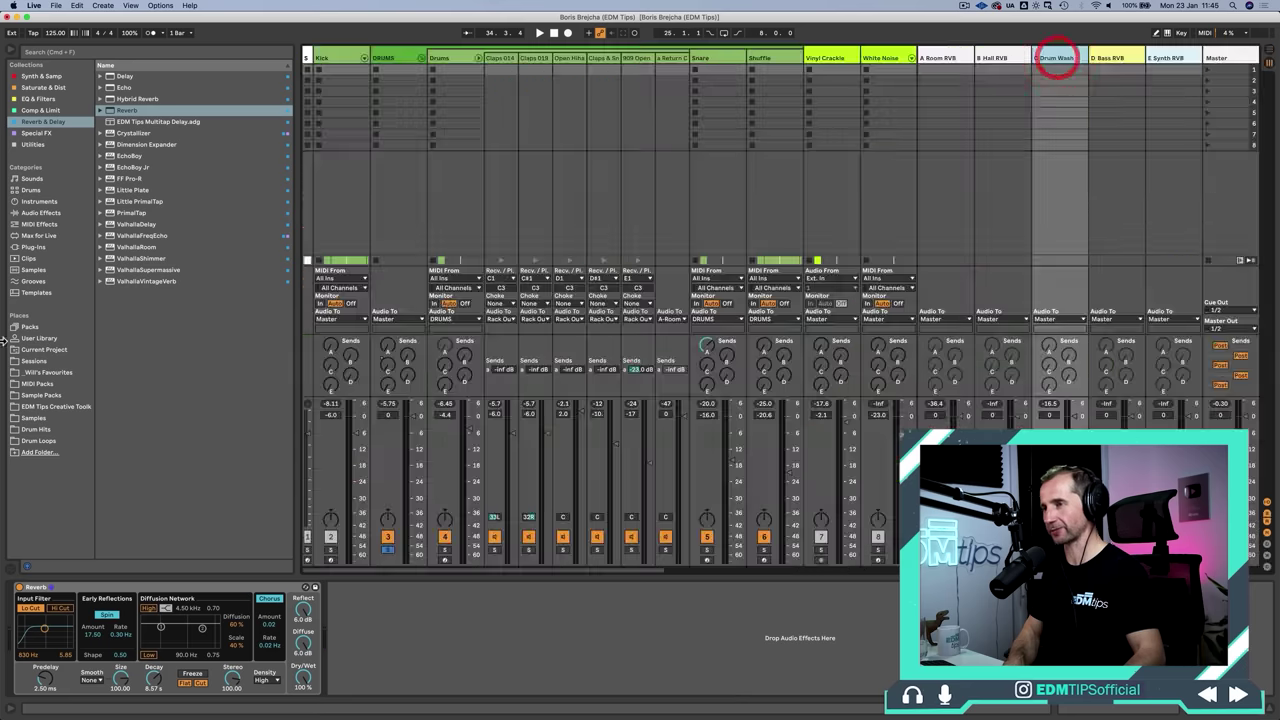
Add an EQ Eight after the Drum Wash Reverb, setting band 4 to -6.32 dB at 2.20 kHz and band 1 to 31.8 Hz
click(43, 99)
drag(125, 87, 450, 675)
key(space)
drag(537, 632, 513, 648)
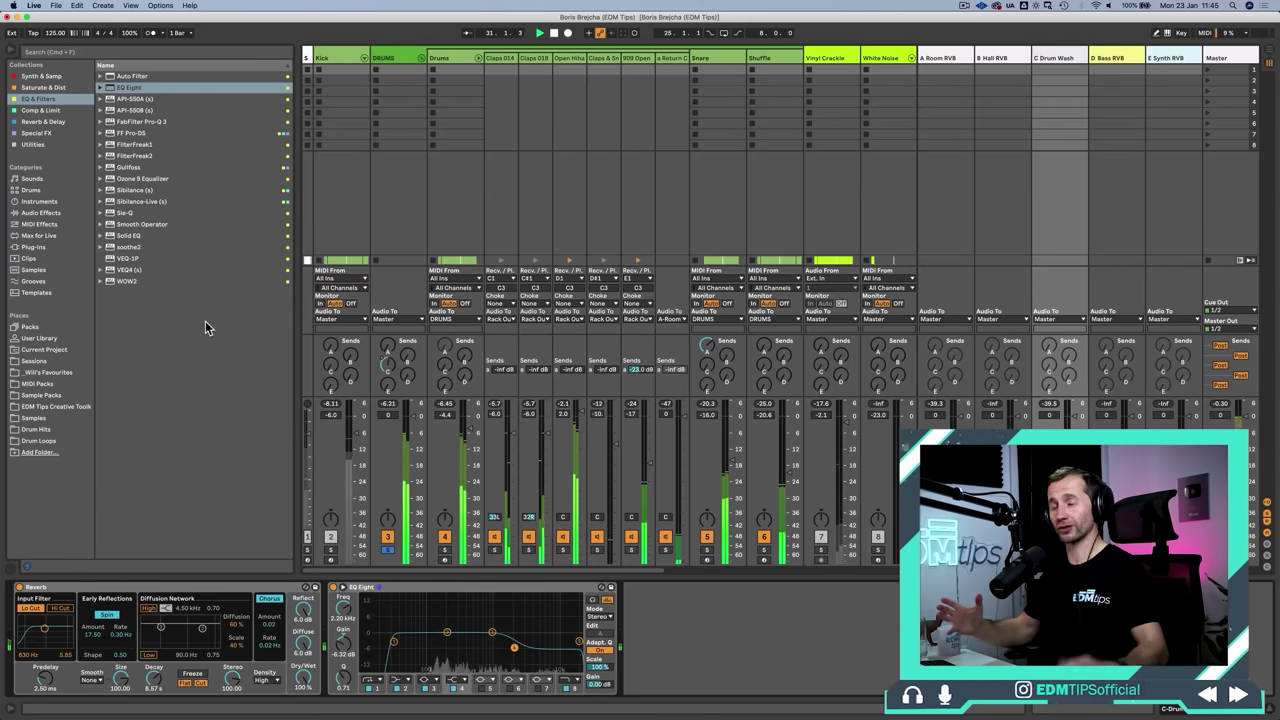
click(393, 641)
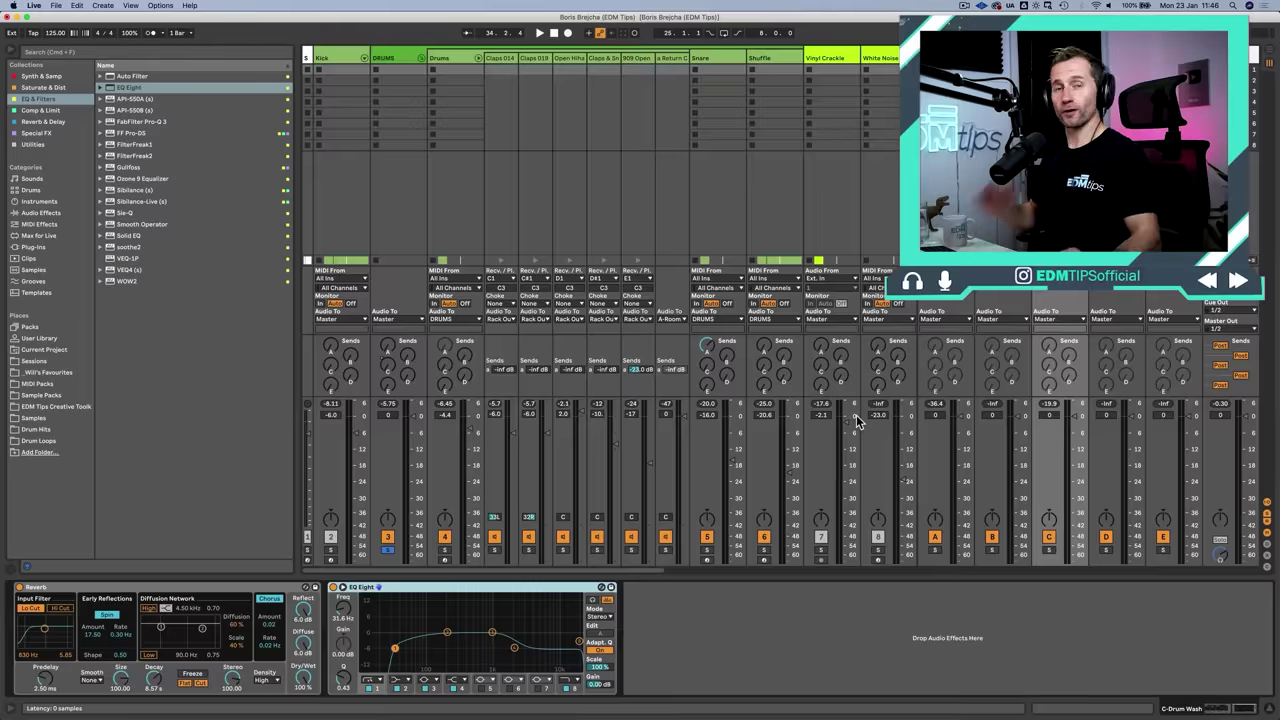
Play the break from bar 41 with the Vocal track soloed, and unsolo it to hear the vocal in the mix
key(Tab)
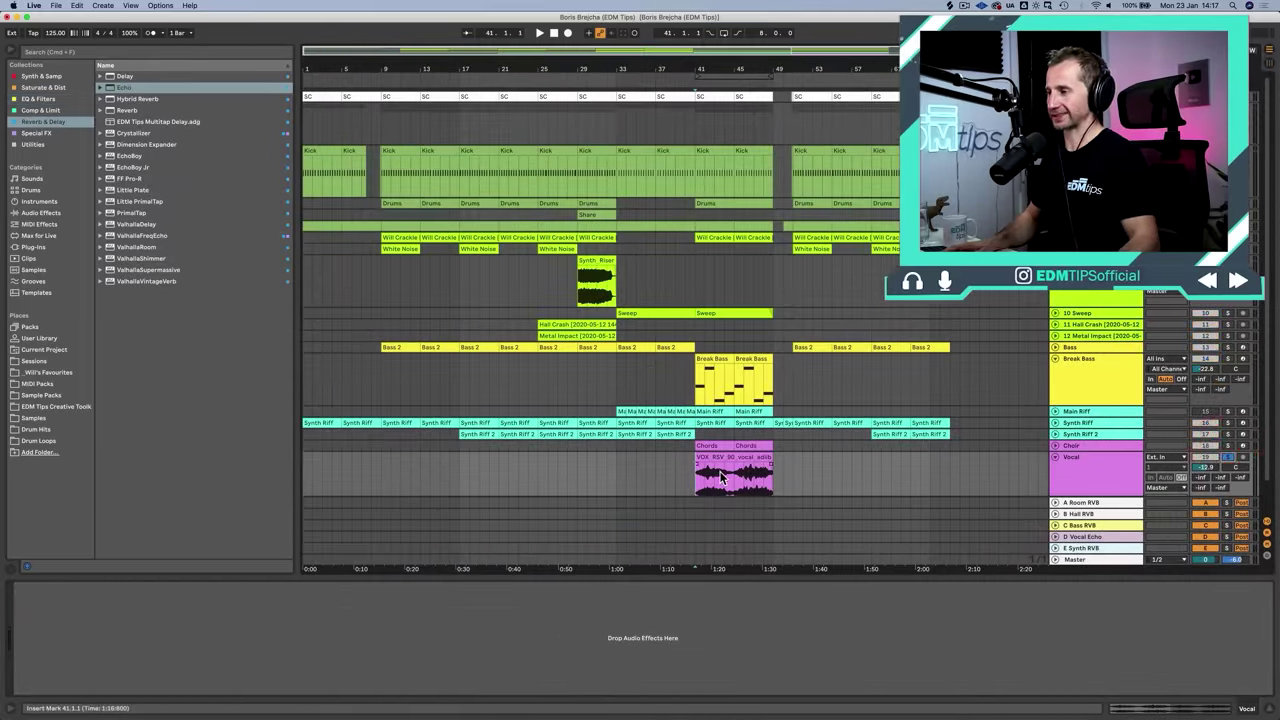
scroll(861, 442, down, 2)
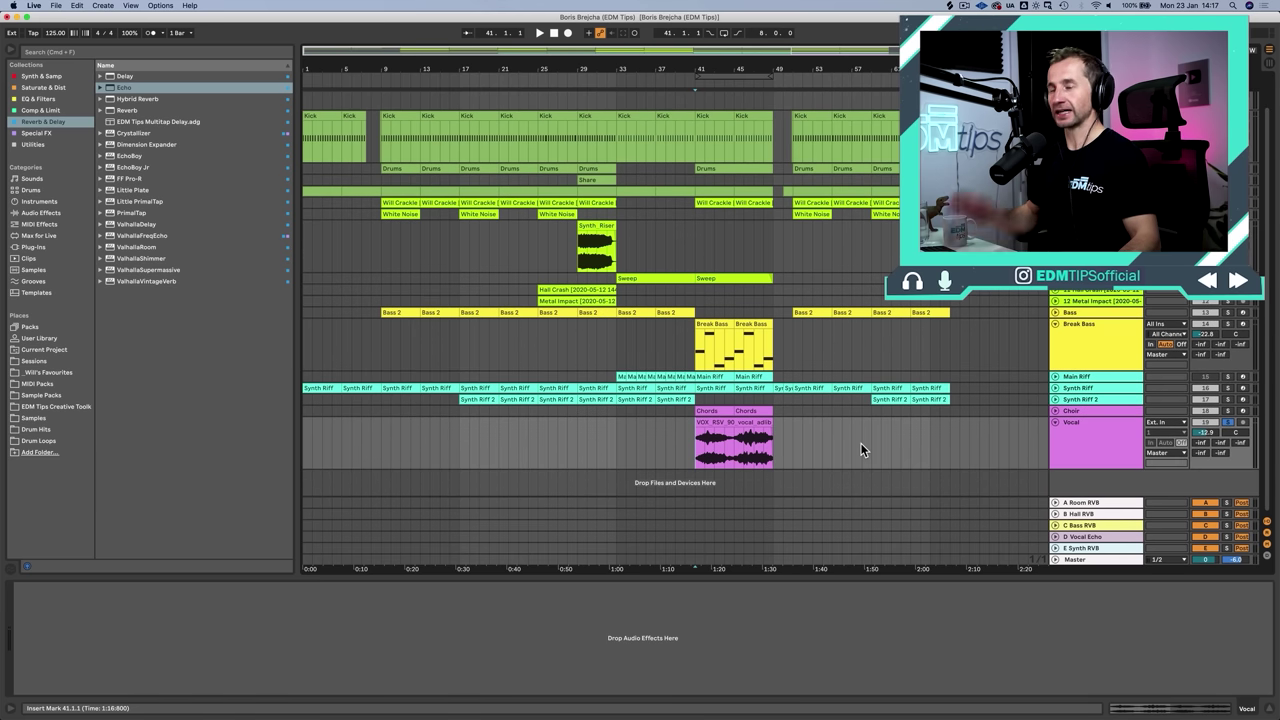
key(space)
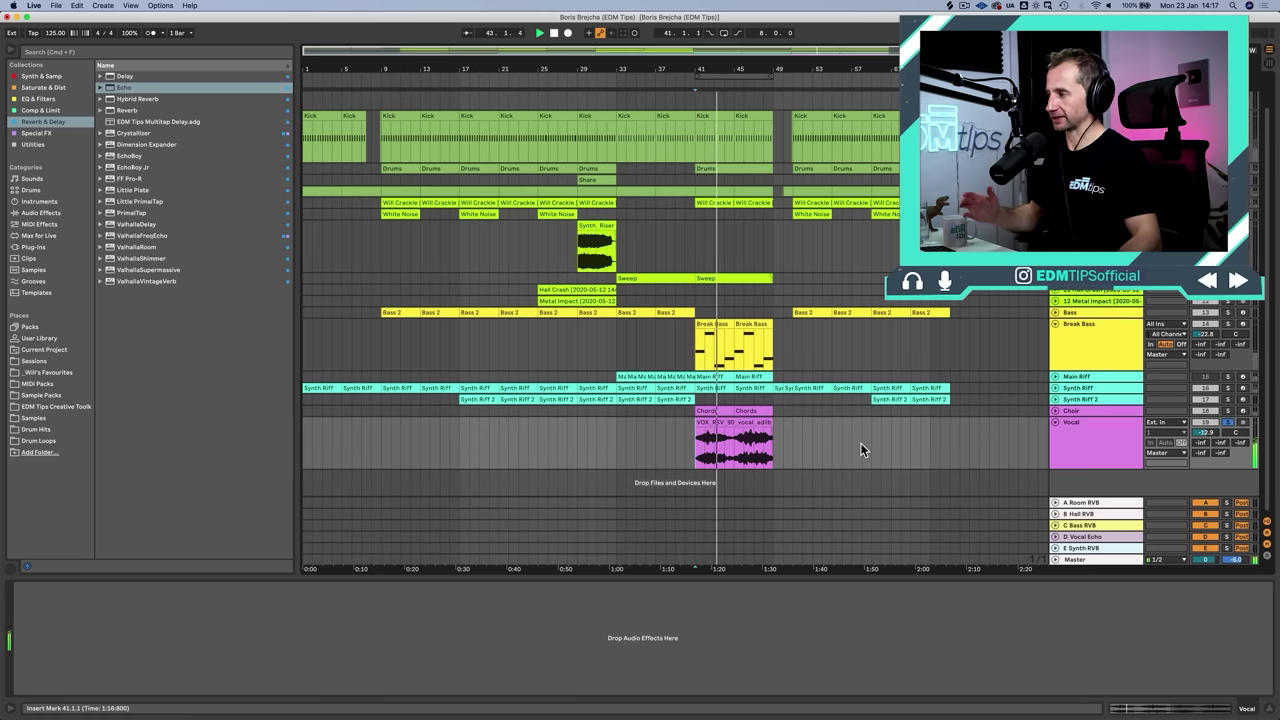
click(1227, 423)
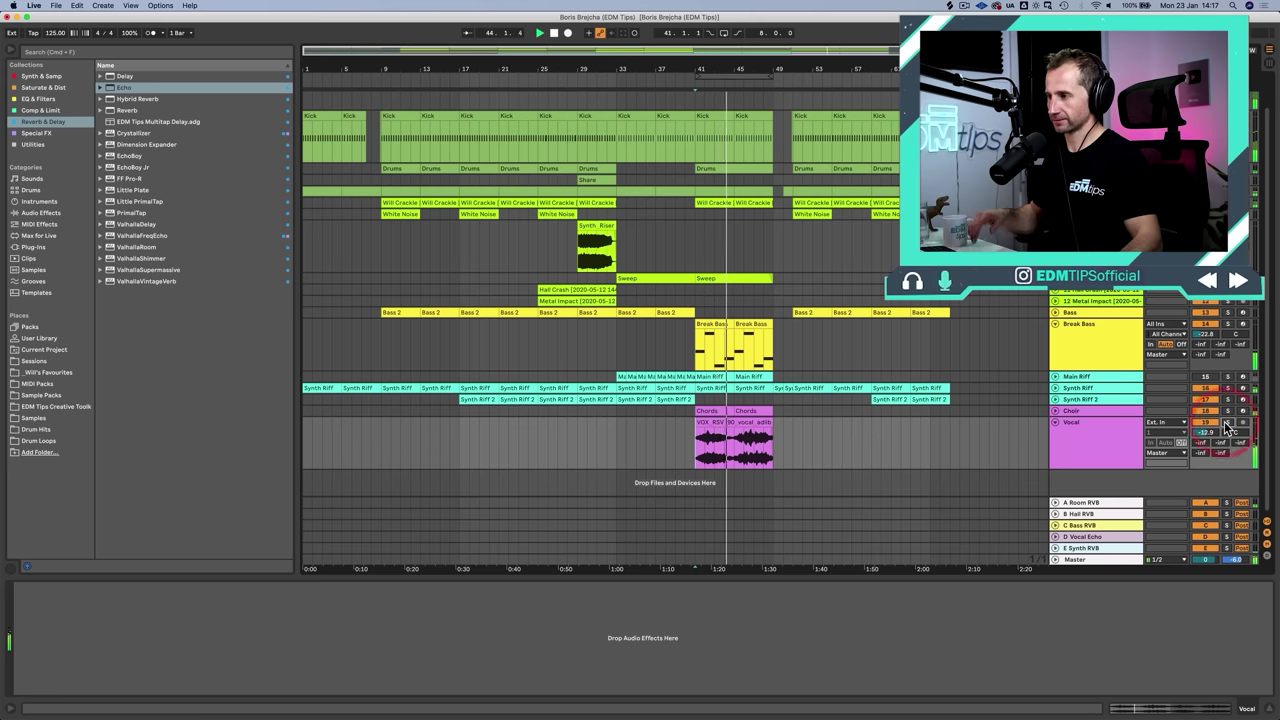
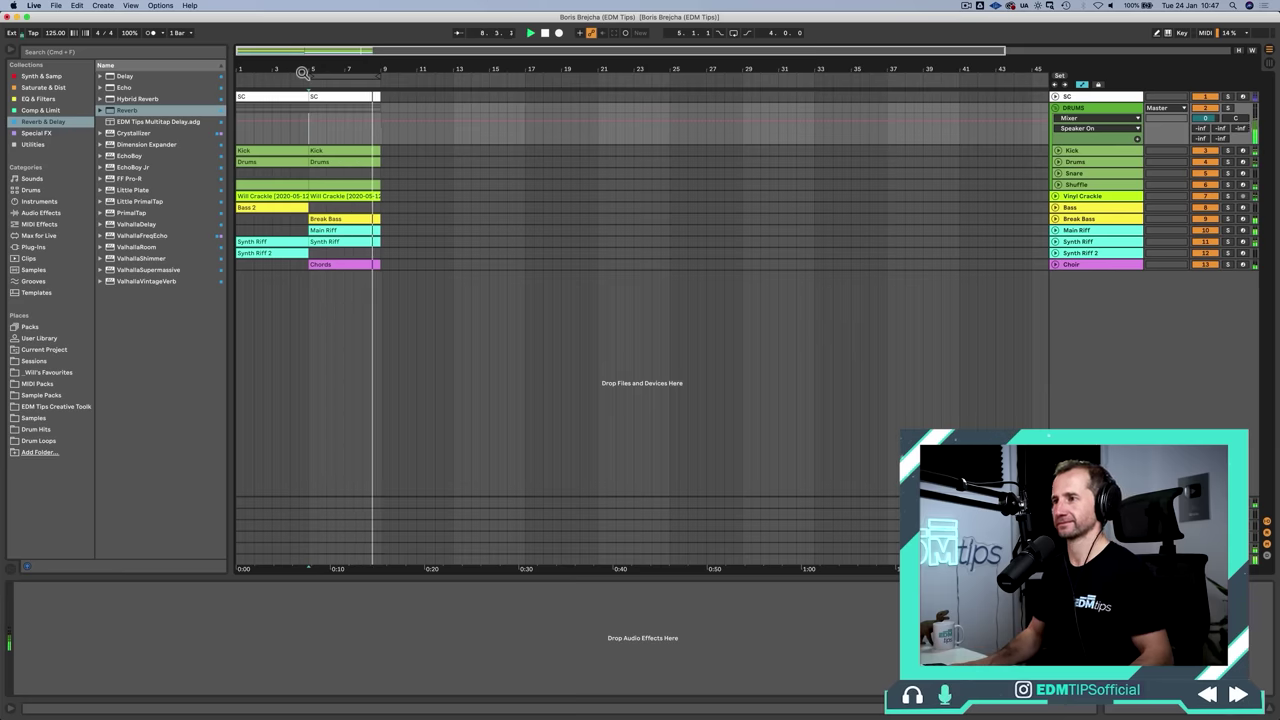
Stop playback and move the bar 5 to 9 section on all tracks to bar 49
key(space)
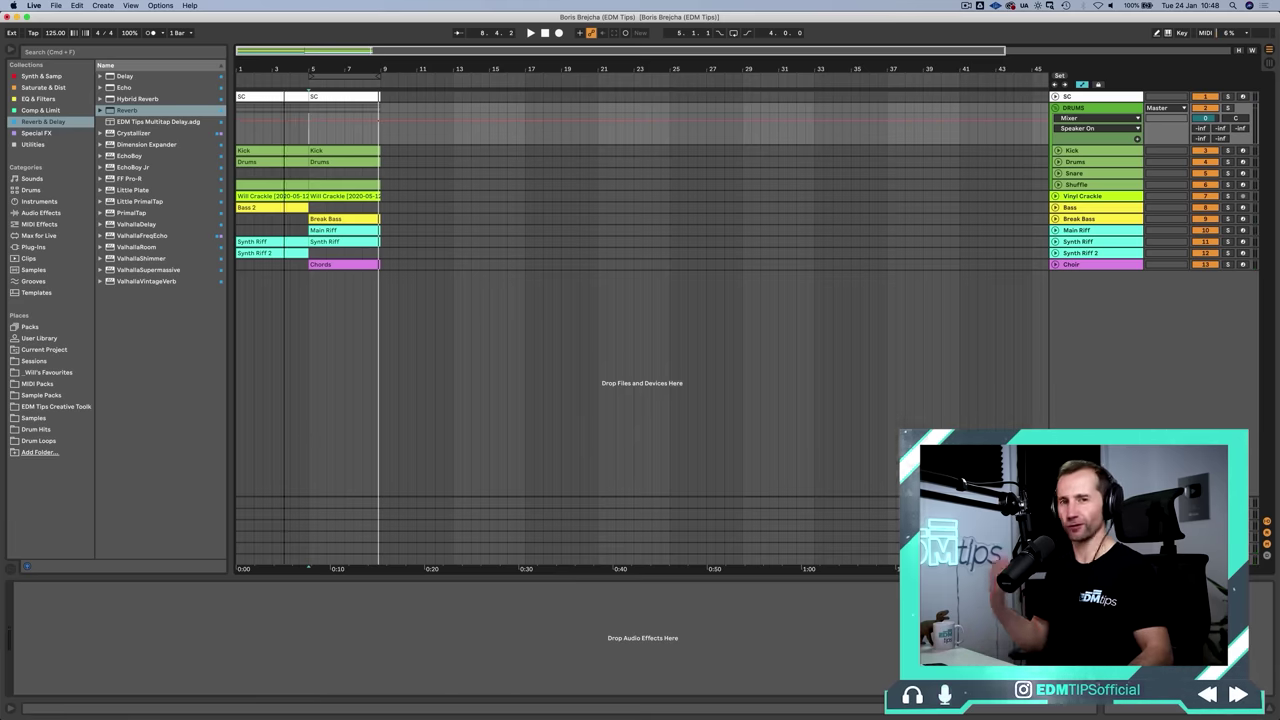
drag(285, 70, 285, 56)
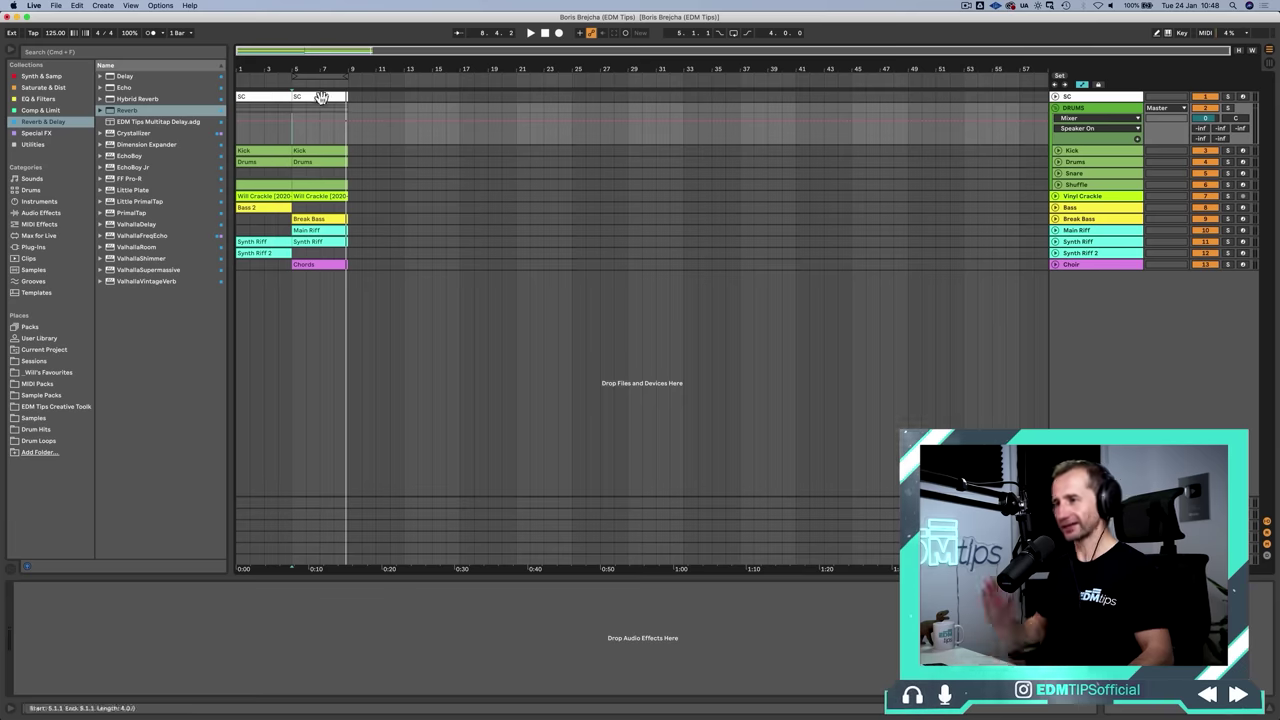
click(353, 268)
click(299, 70)
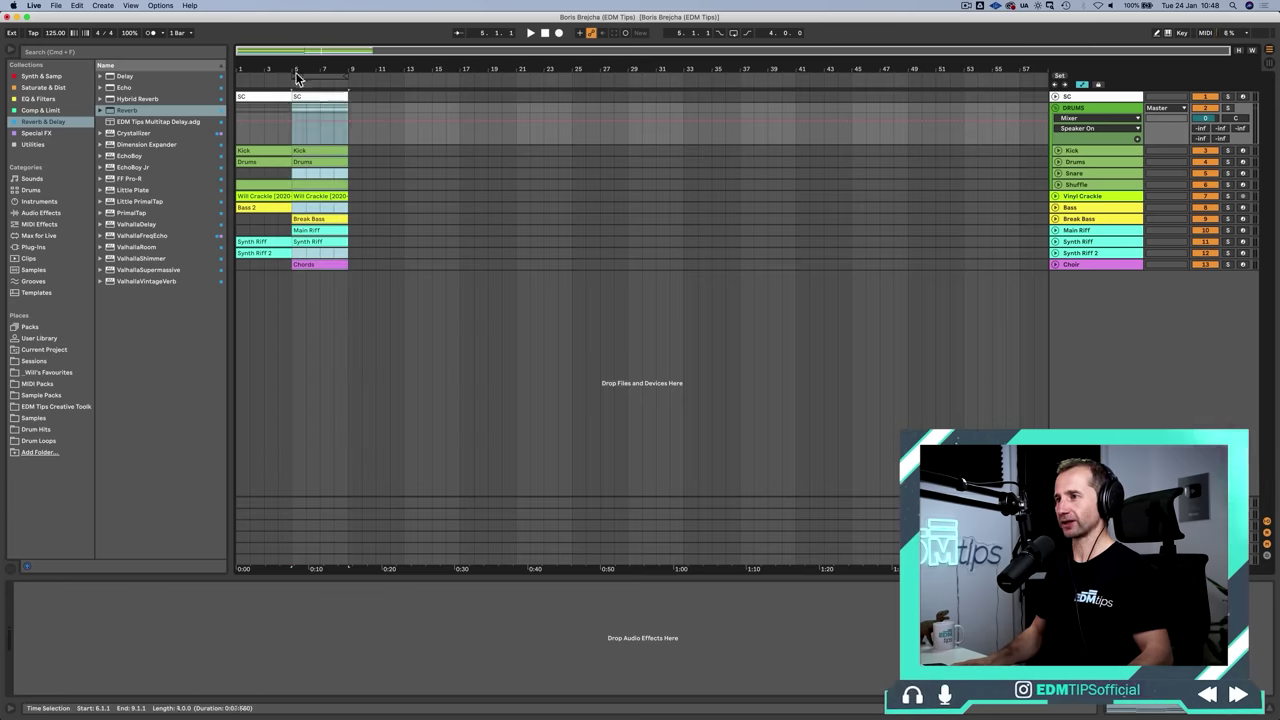
mouse_move(308, 95)
mouse_down()
mouse_move(489, 115)
mouse_move(949, 102)
mouse_up()
click(574, 126)
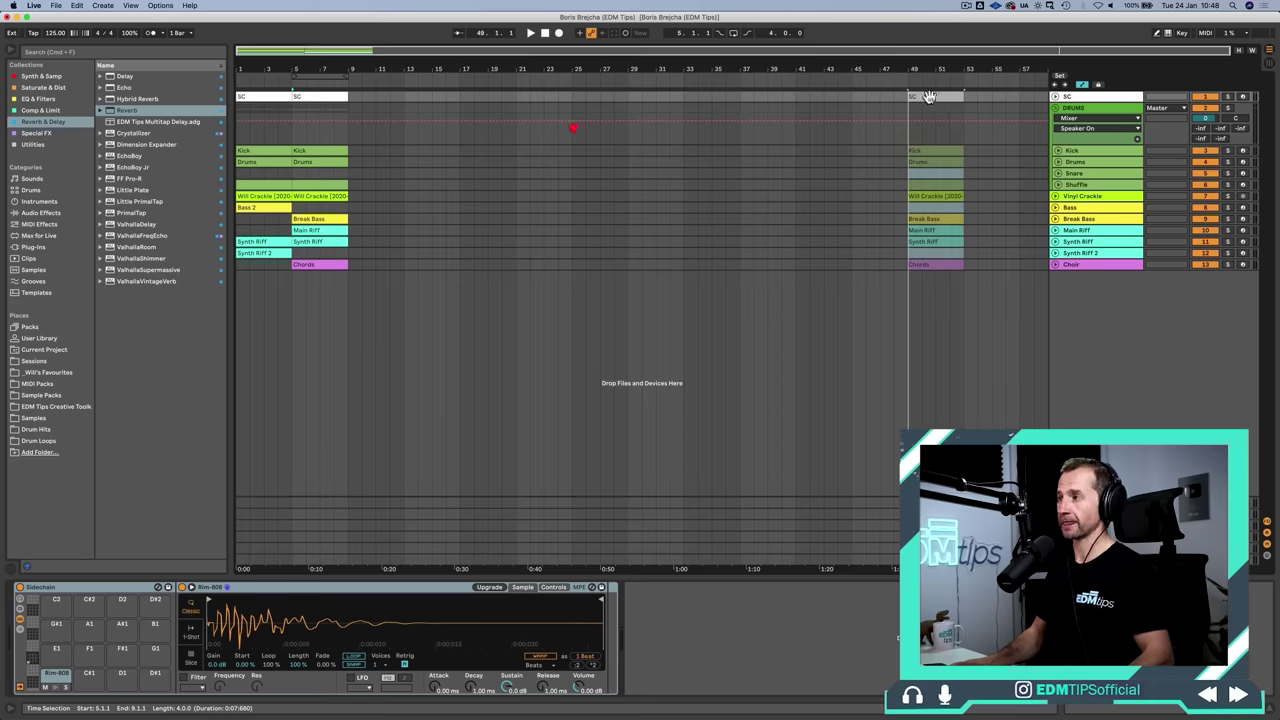
Duplicate the bar 1 to 5 section on all tracks repeatedly until the copies reach bar 37
drag(291, 268, 227, 84)
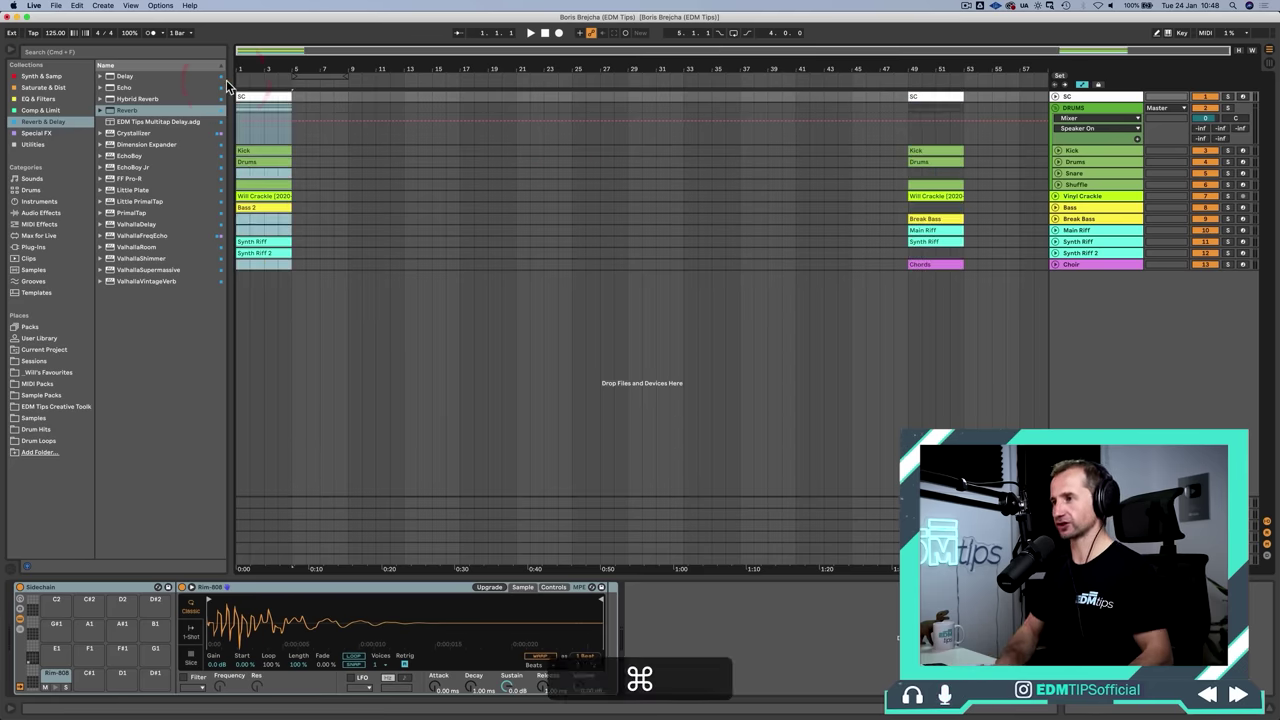
key(super+d)
key(super+d)
key(super+d)
key(super+d)
key(super+d)
key(super+d)
key(super+d)
key(super+d)
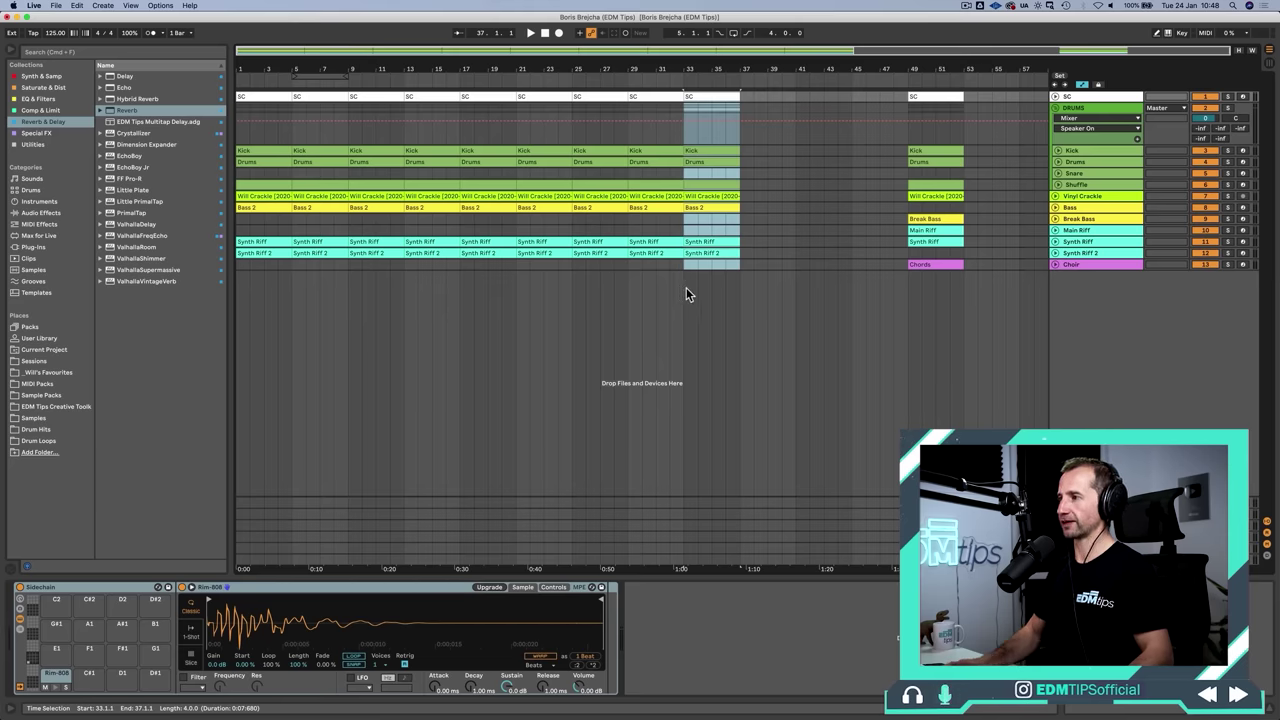
Clear the last copy at bar 33 and delete the time before the bar 49 section so that section starts at bar 33
key(BackSpace)
drag(906, 267, 686, 100)
key(shift+super+BackSpace)
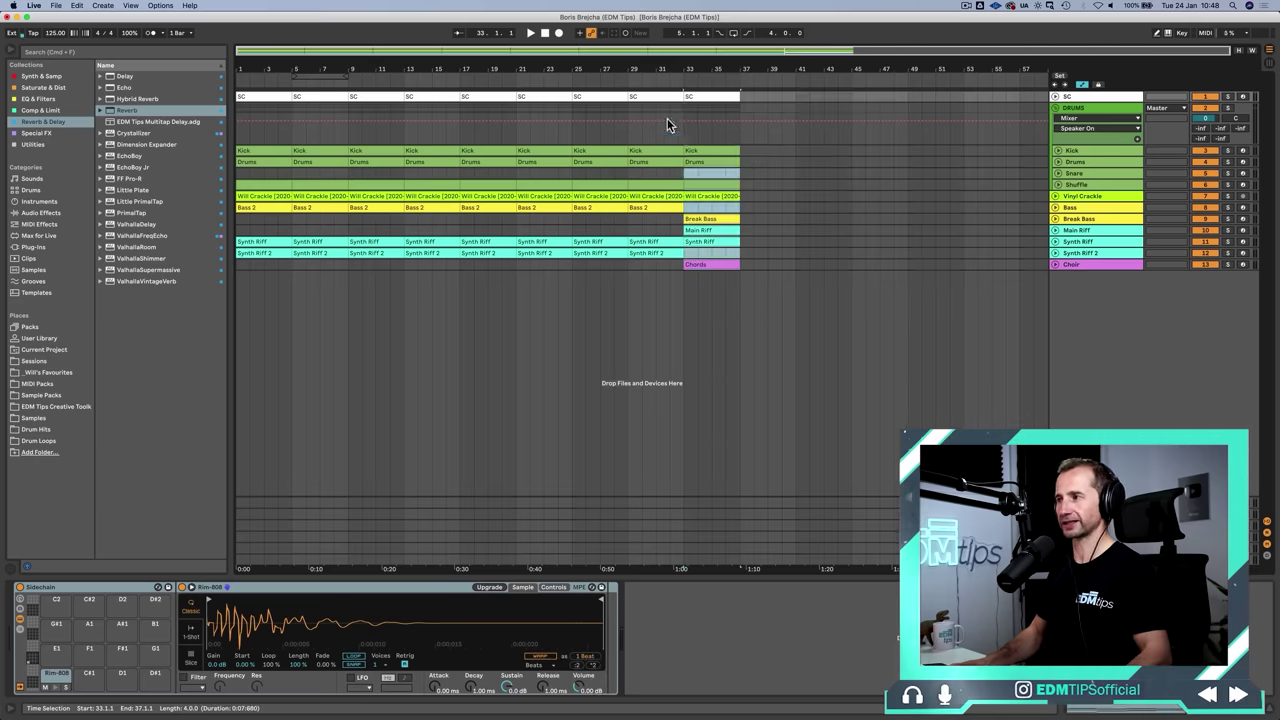
Duplicate the bar 33 to 37 break section on all tracks three times to fill up to bar 49
click(685, 93)
key(super+d)
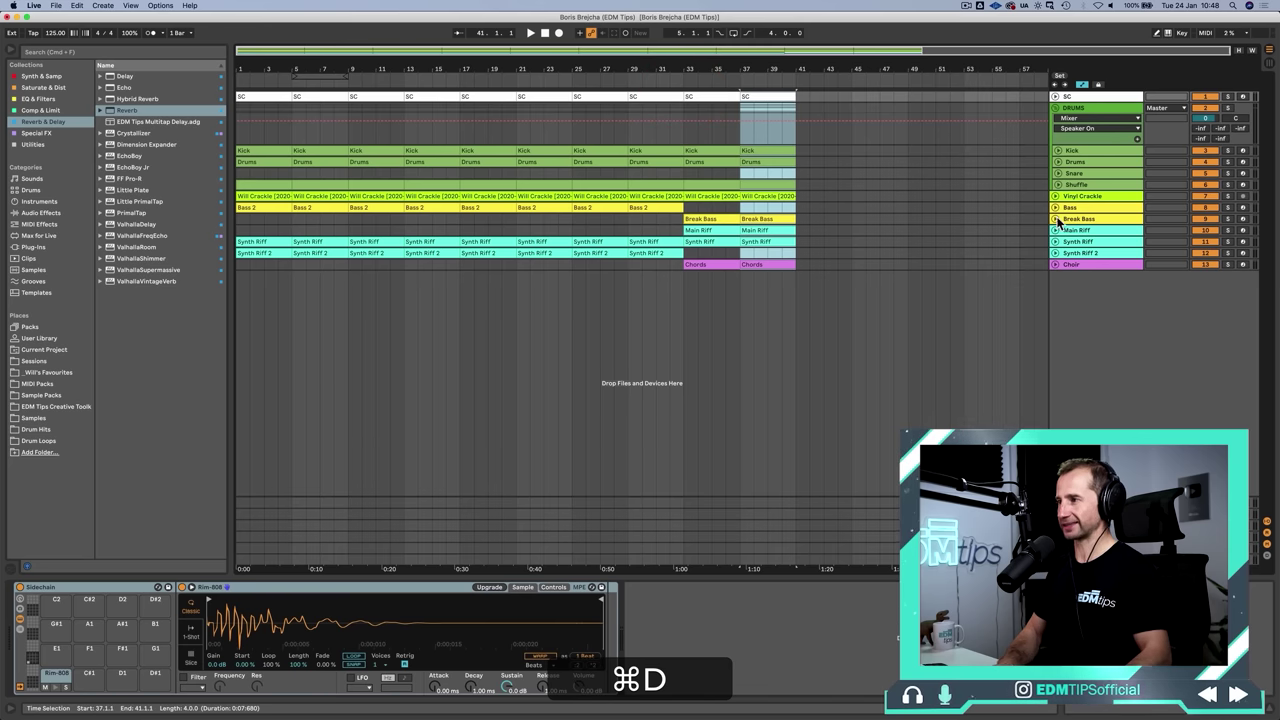
key(super+d)
key(super+d)
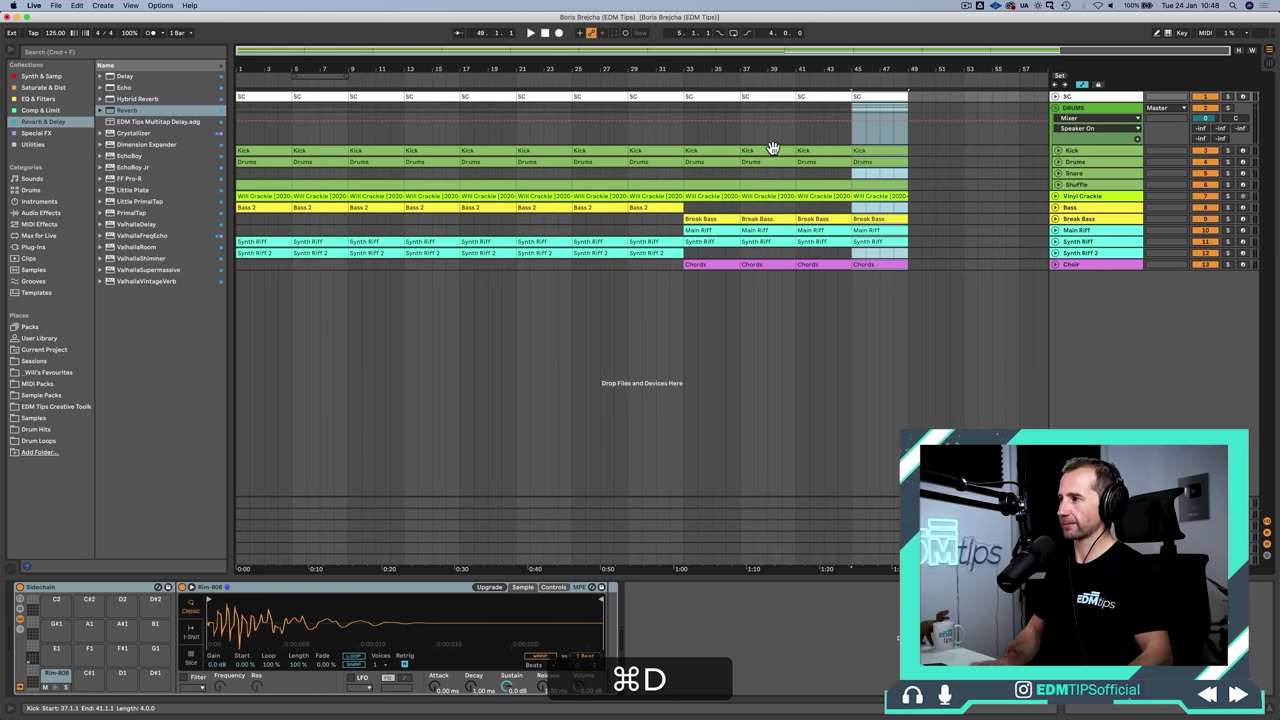
Delete the Bass 2 clips on the Bass track from bar 1 to bar 9
click(1073, 115)
click(1069, 207)
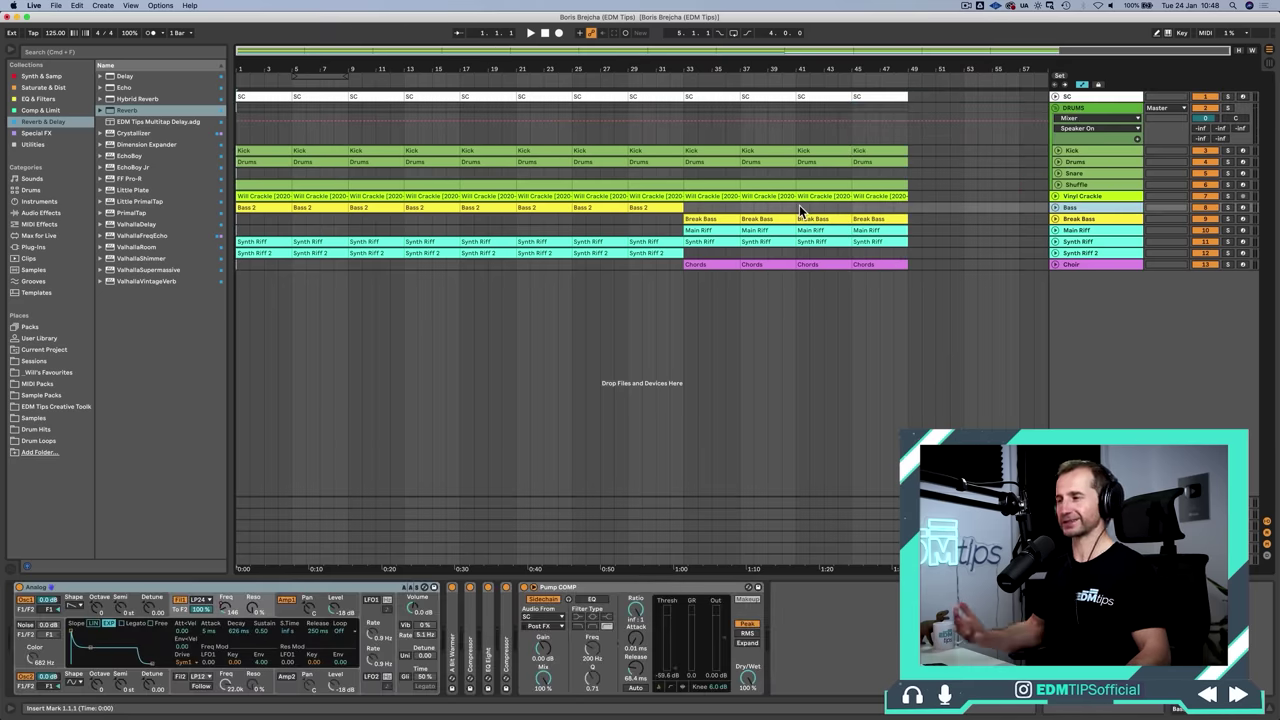
click(265, 206)
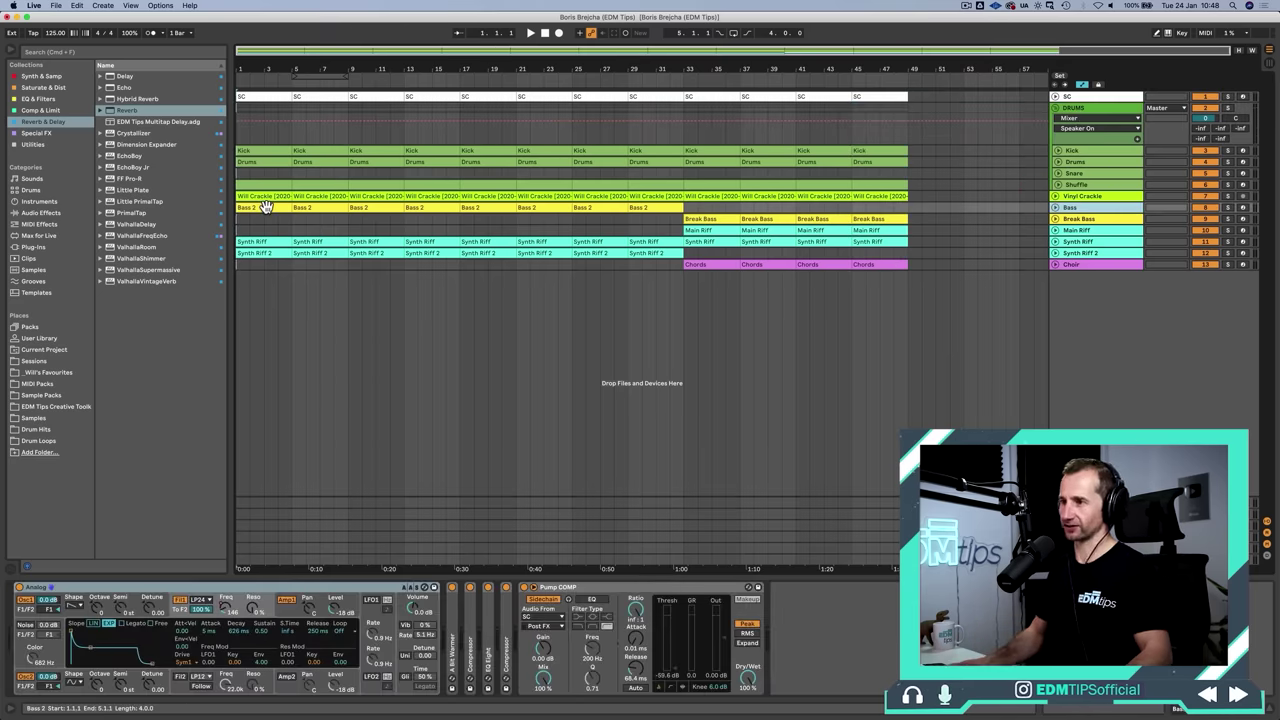
key(BackSpace)
click(305, 208)
key(BackSpace)
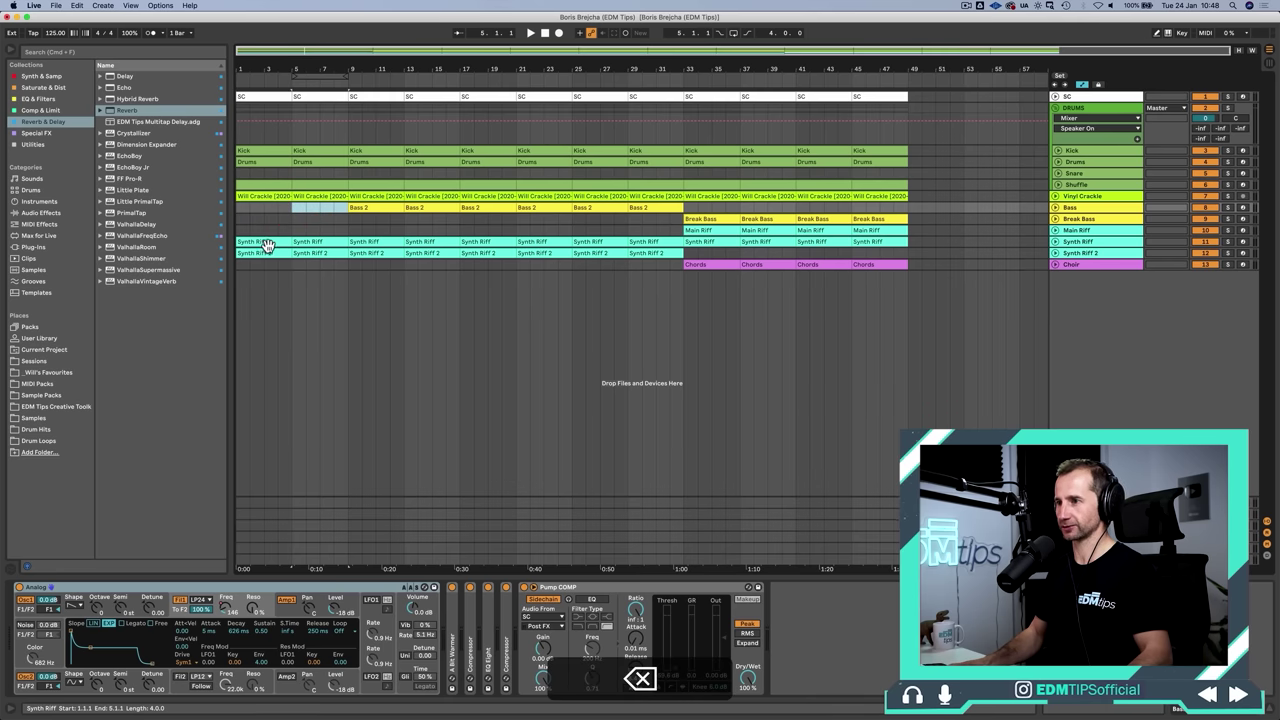
Delete the Synth Riff 2 and Synth Riff clips between bars 1 and 9
click(265, 252)
key(BackSpace)
click(303, 252)
key(BackSpace)
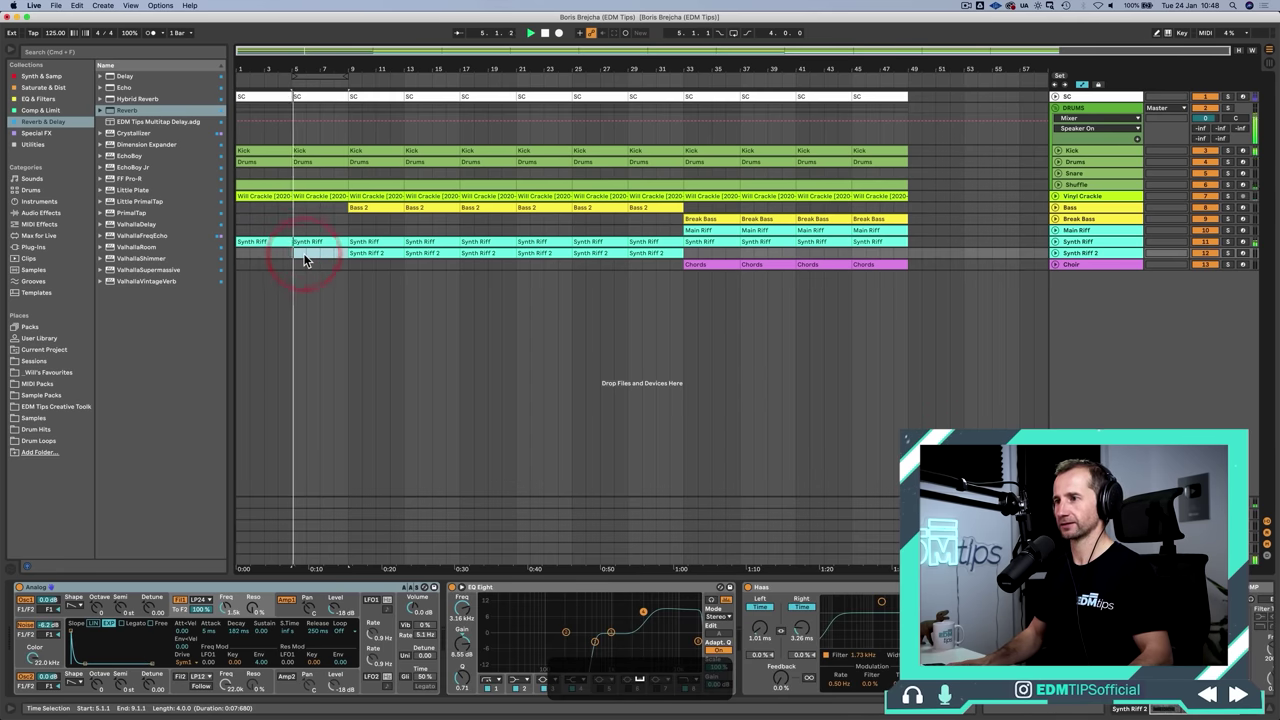
click(265, 242)
key(BackSpace)
click(310, 244)
key(BackSpace)
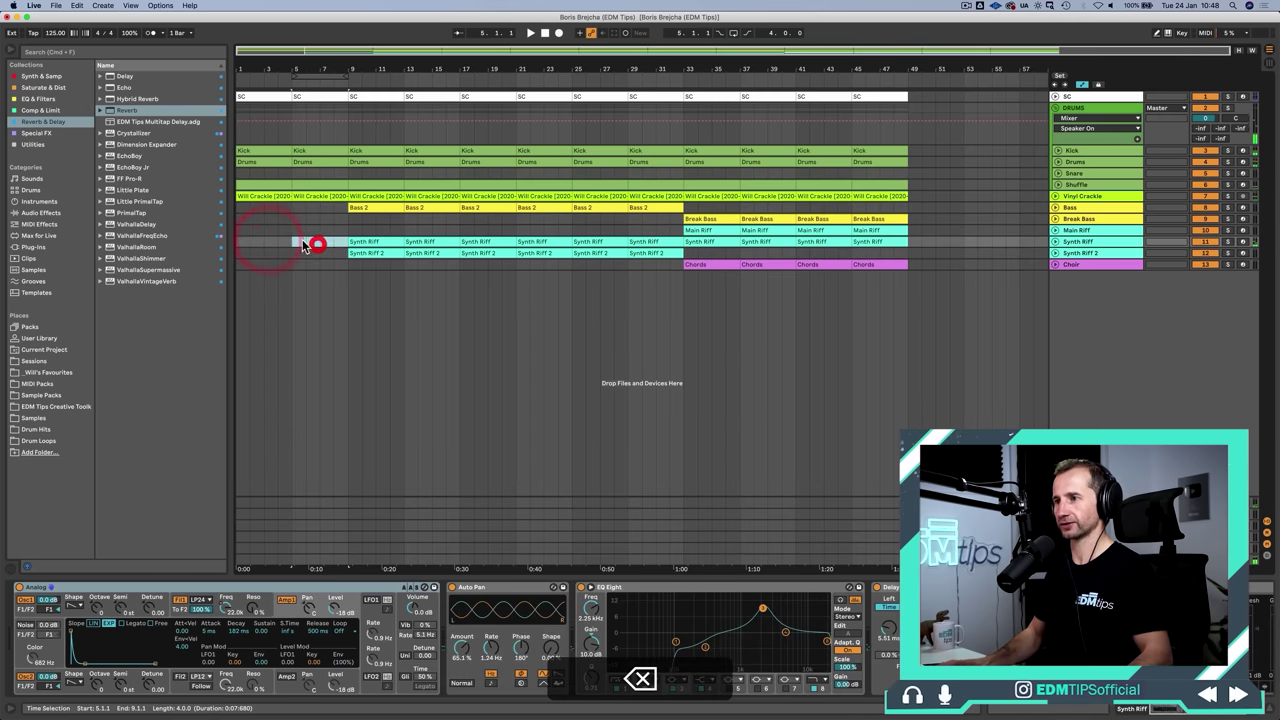
Play the drum-only intro briefly from bar 1 and stop
click(237, 218)
key(space)
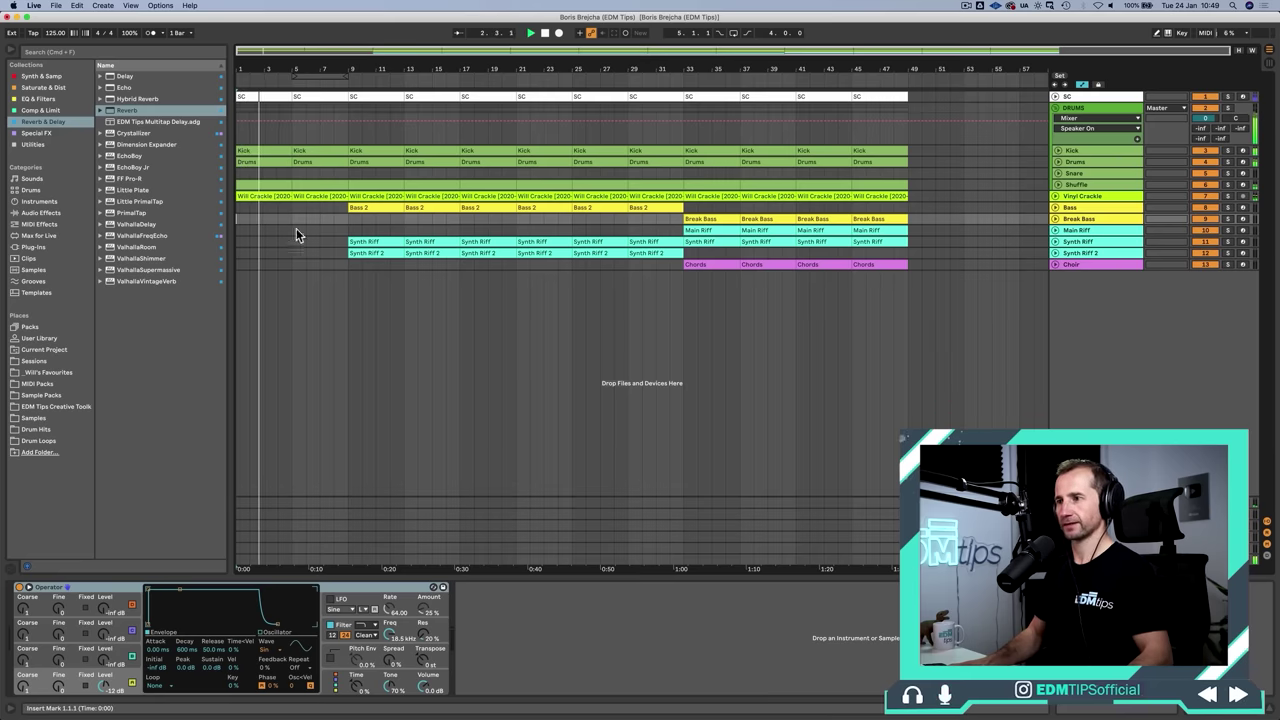
key(space)
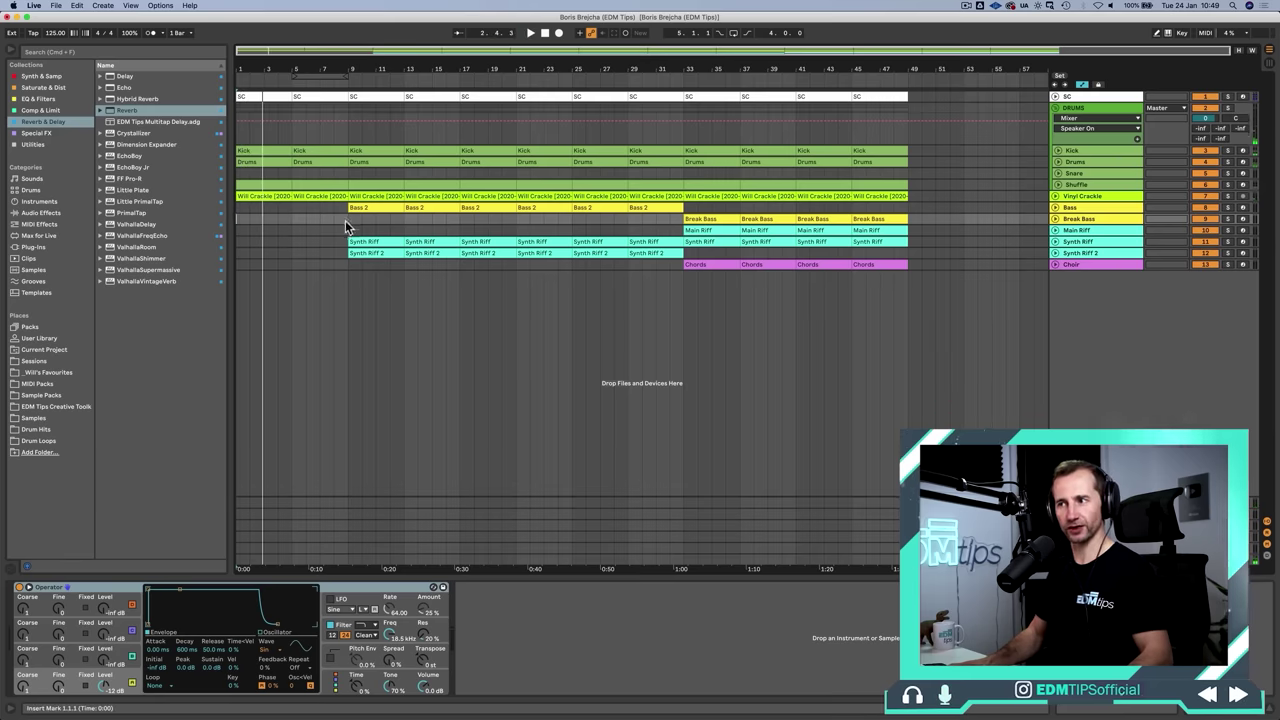
Add an EQ Eight to the DRUMS group and show its band 1 frequency automation in a new lane
click(346, 219)
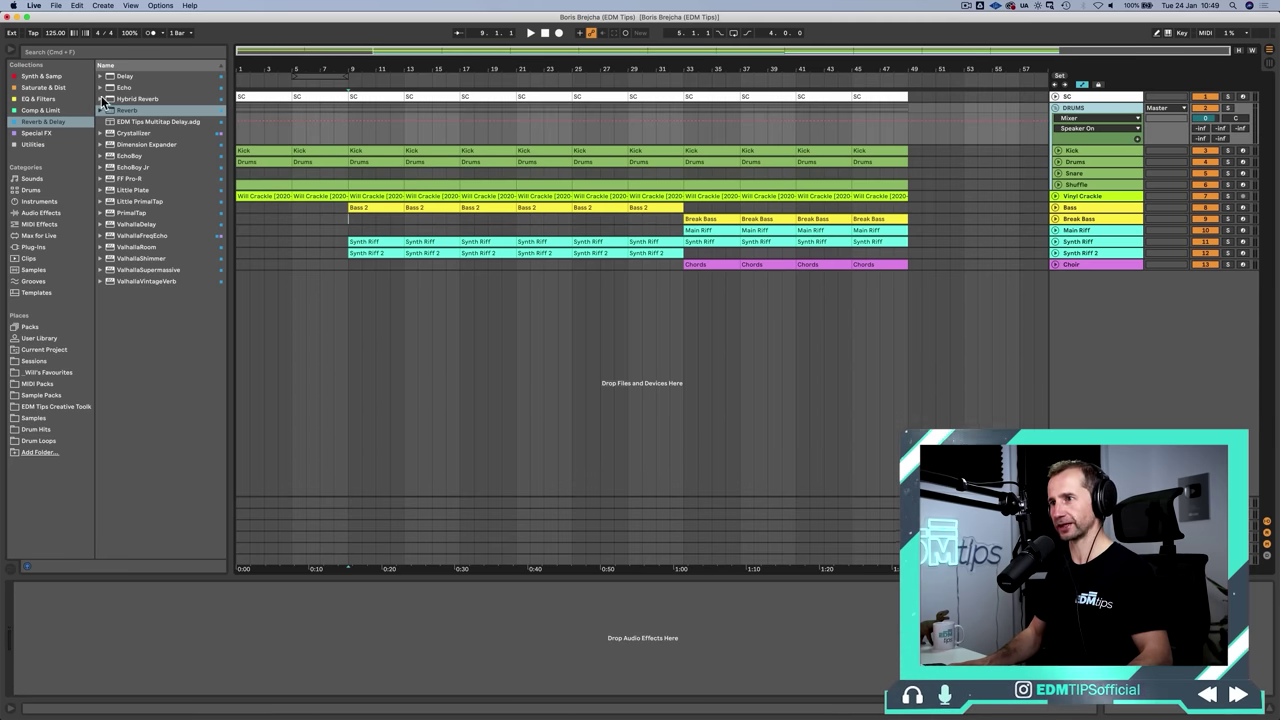
click(48, 99)
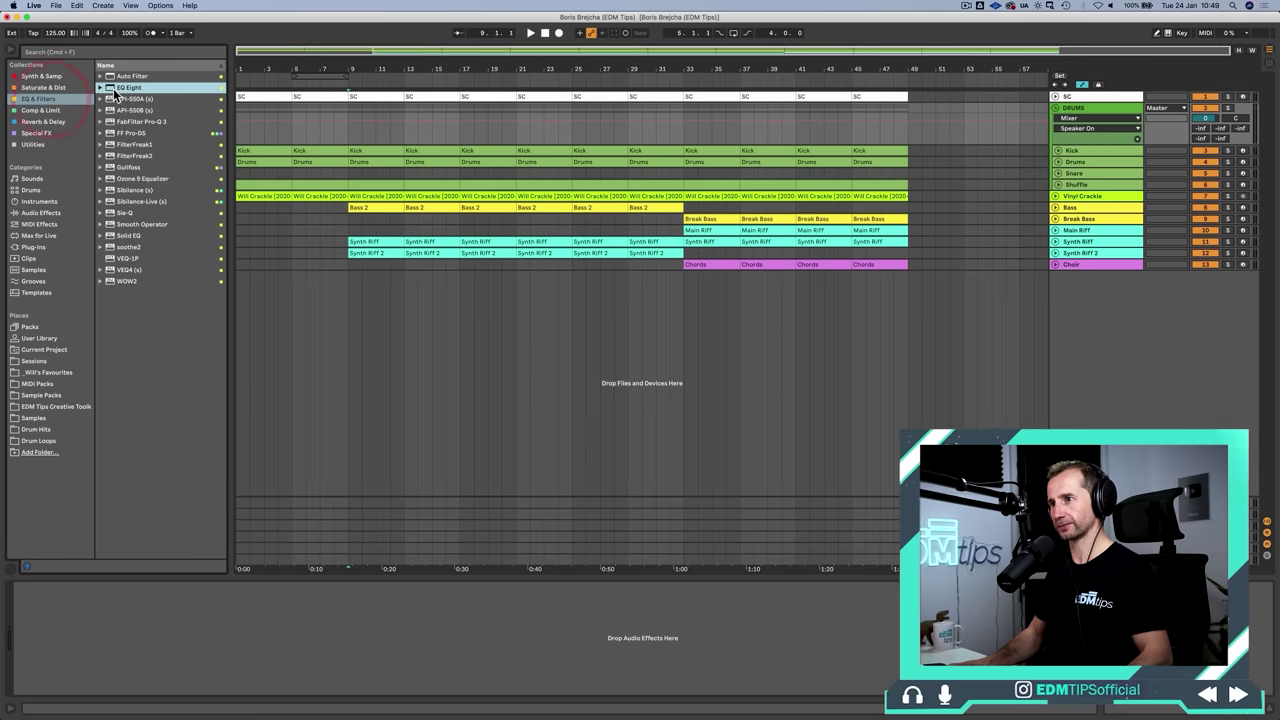
drag(173, 625, 165, 630)
right_click(30, 608)
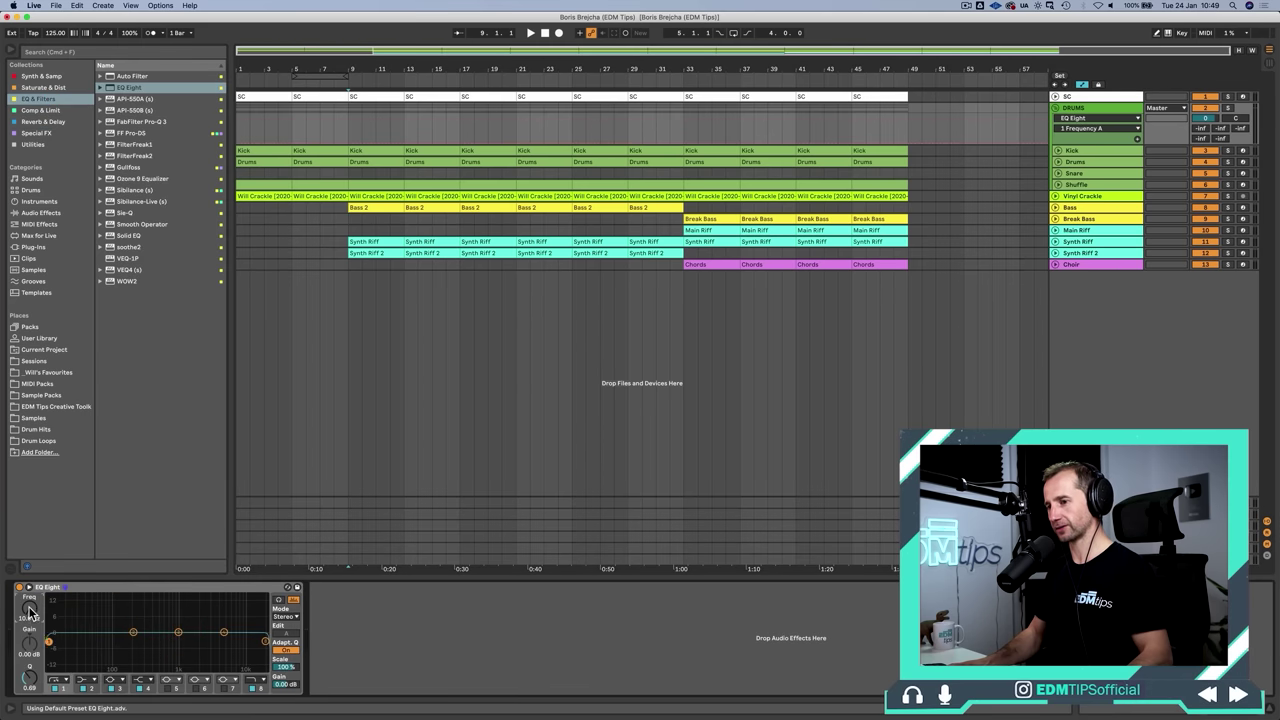
click(60, 623)
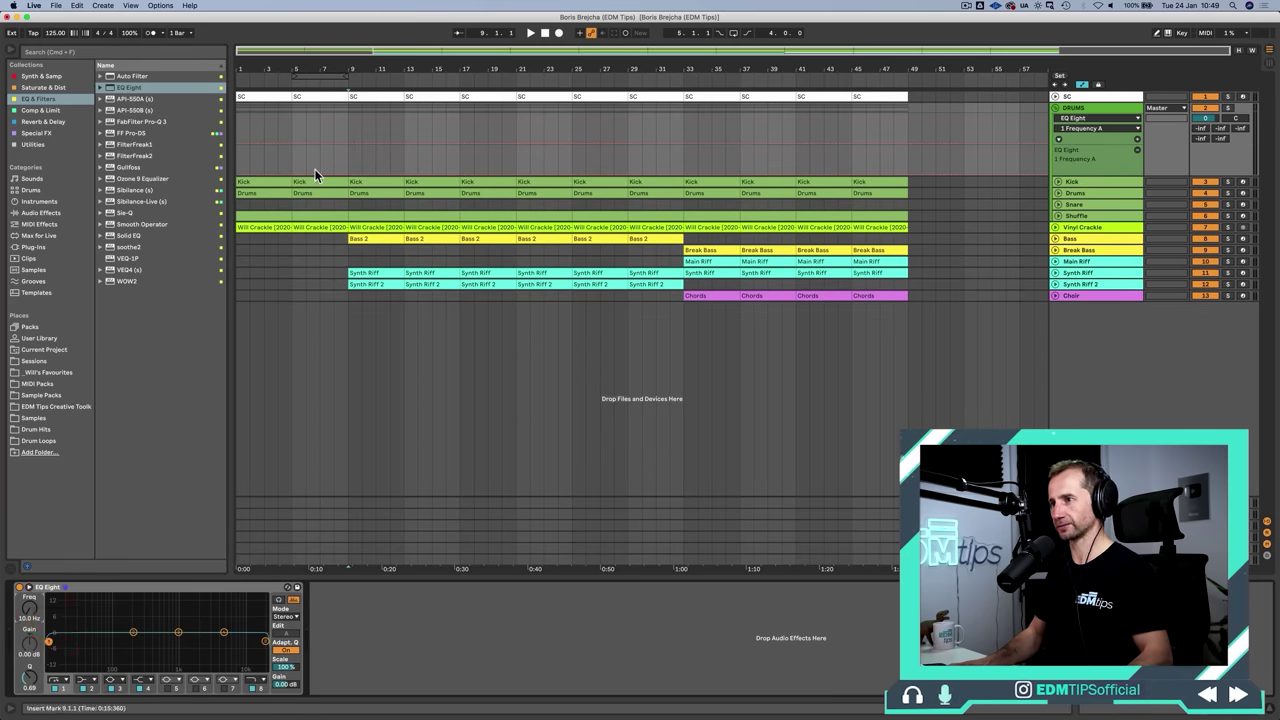
Play from bar 1 and shape the drums' band 1 frequency automation from 317 Hz at bar 5 to about 214 Hz near bar 8
click(545, 33)
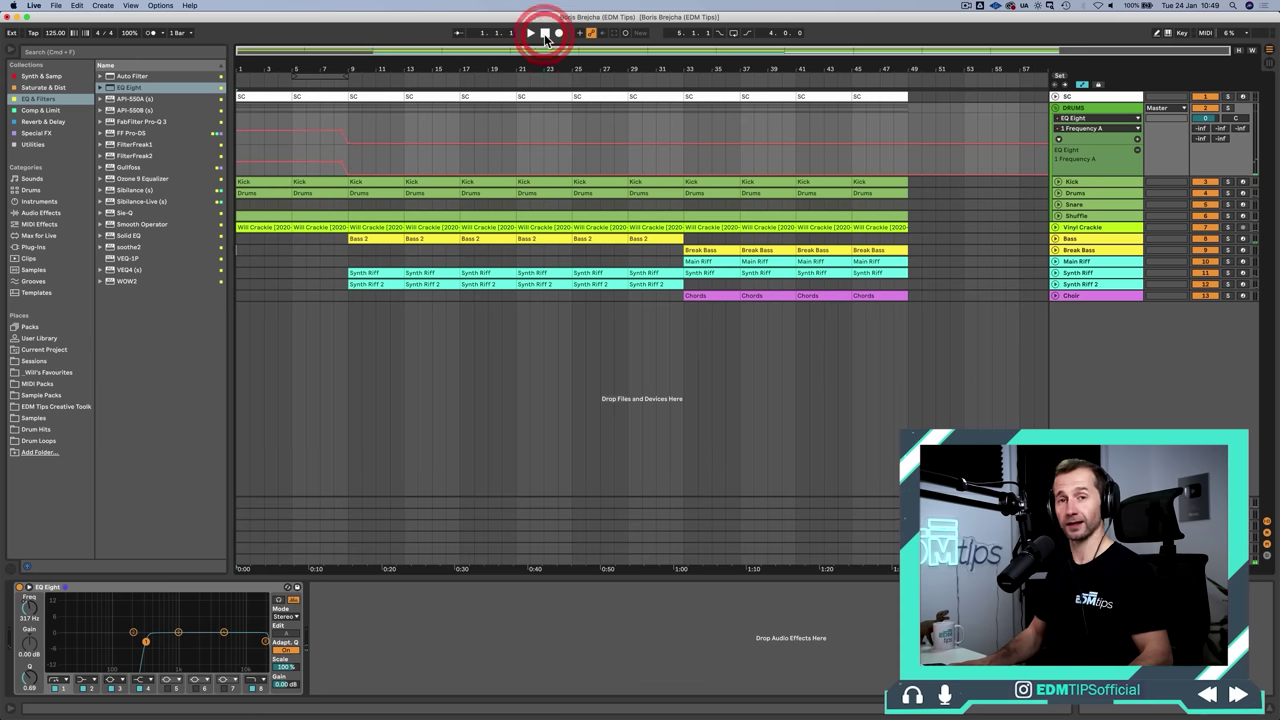
click(530, 33)
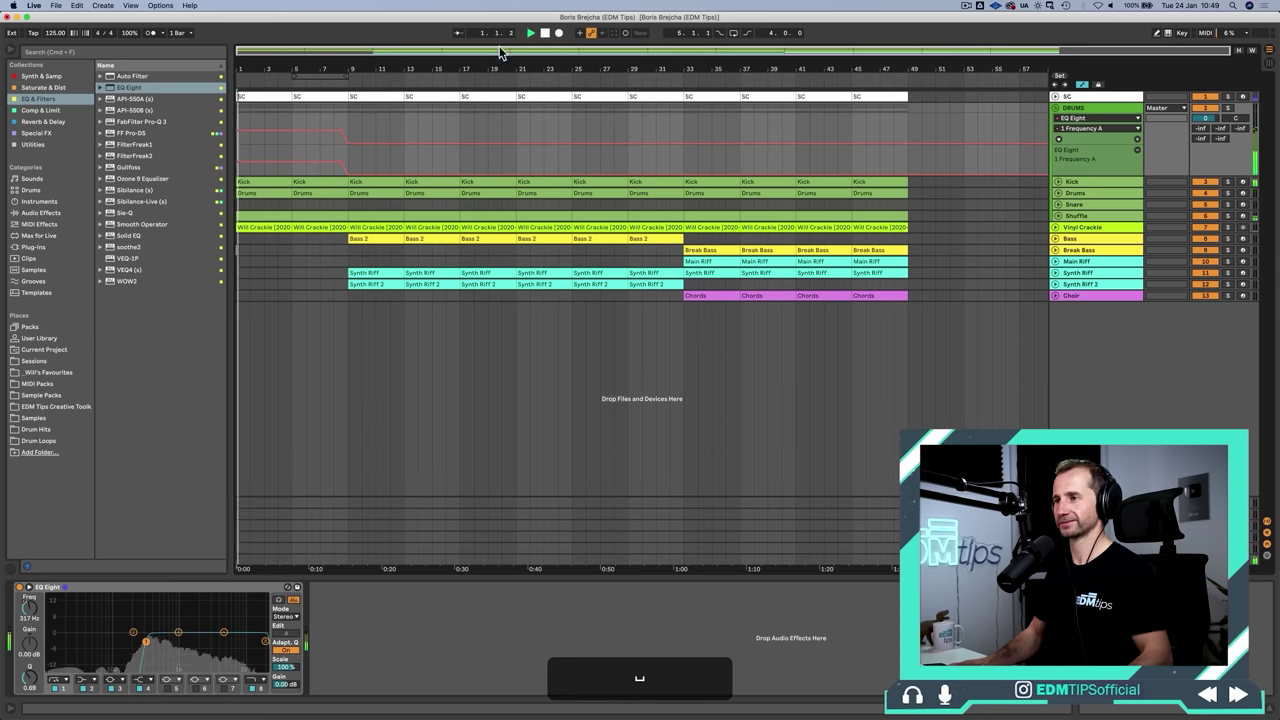
click(291, 160)
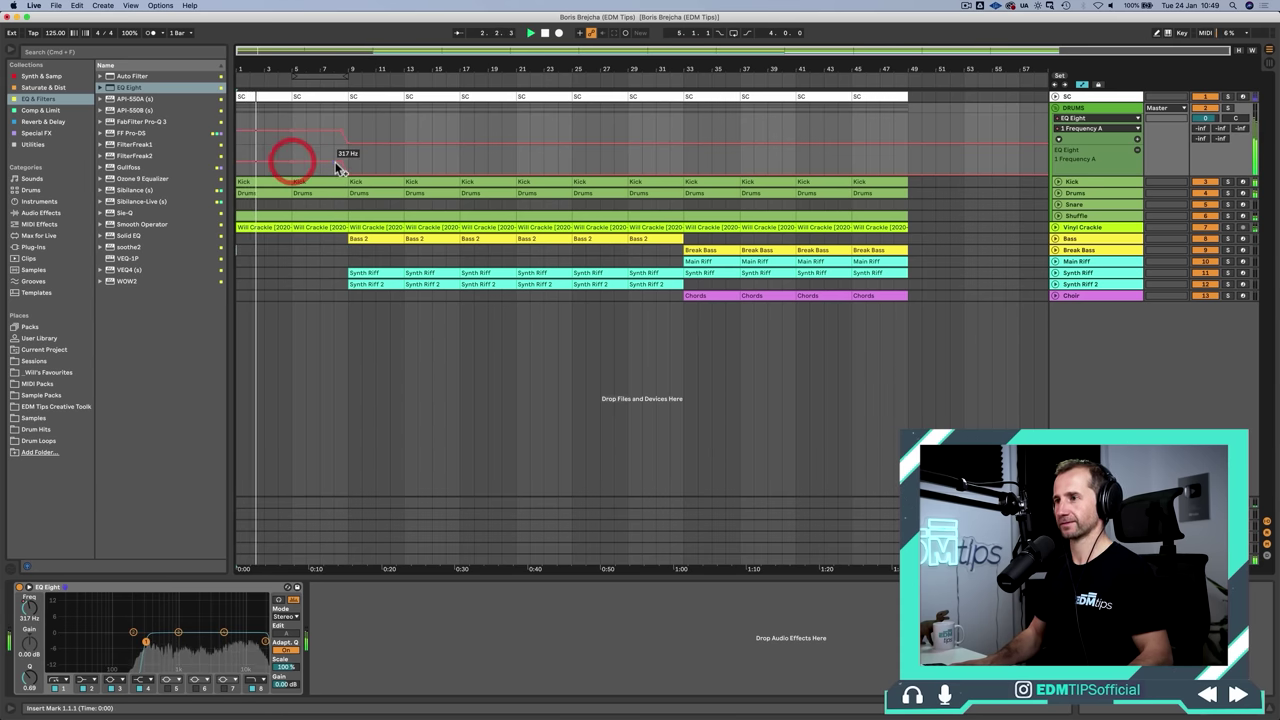
click(340, 162)
click(335, 160)
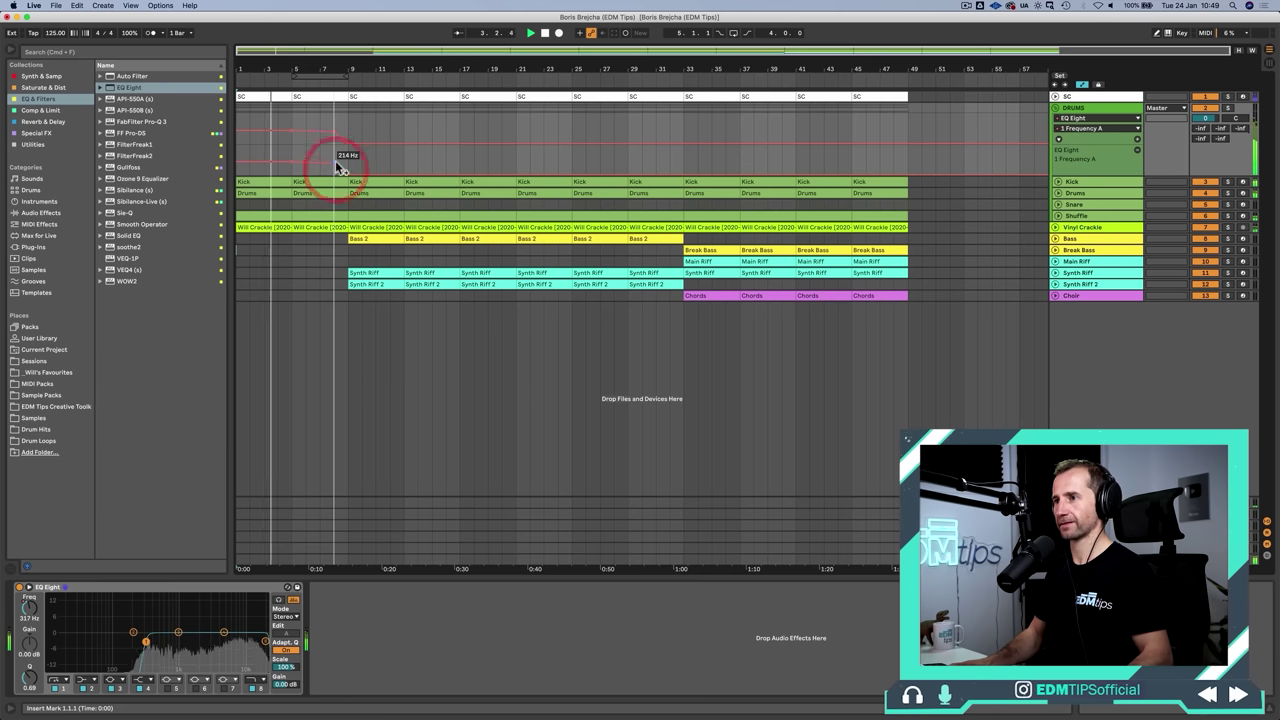
Add a Reverb after the DRUMS EQ Eight, set its Dry/Wet to 0%, and show that parameter's automation in a new lane
click(43, 121)
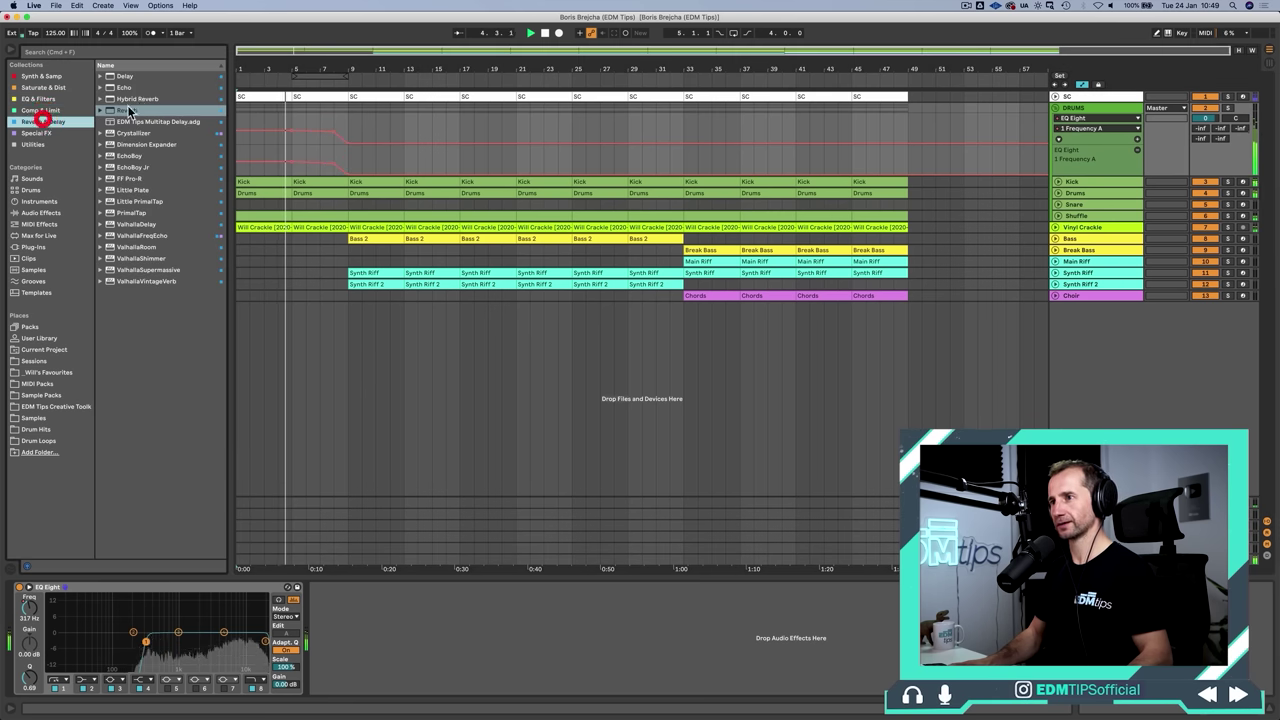
click(124, 110)
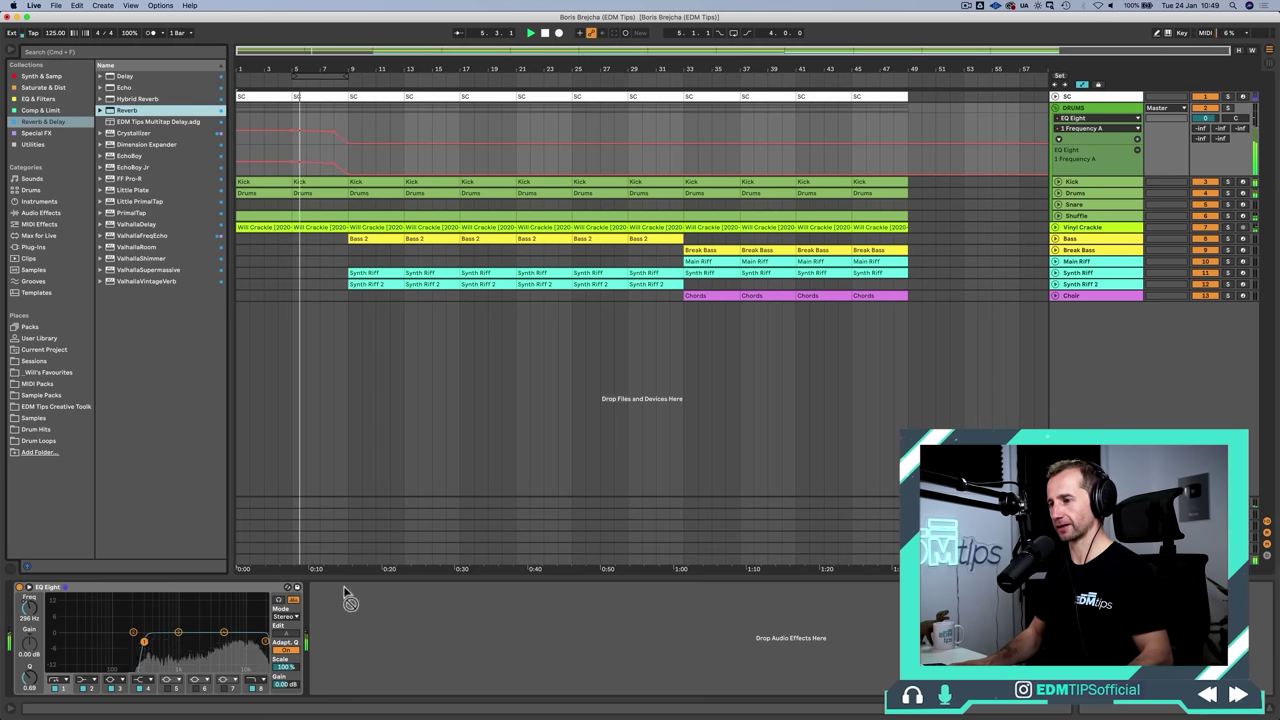
drag(348, 598, 350, 610)
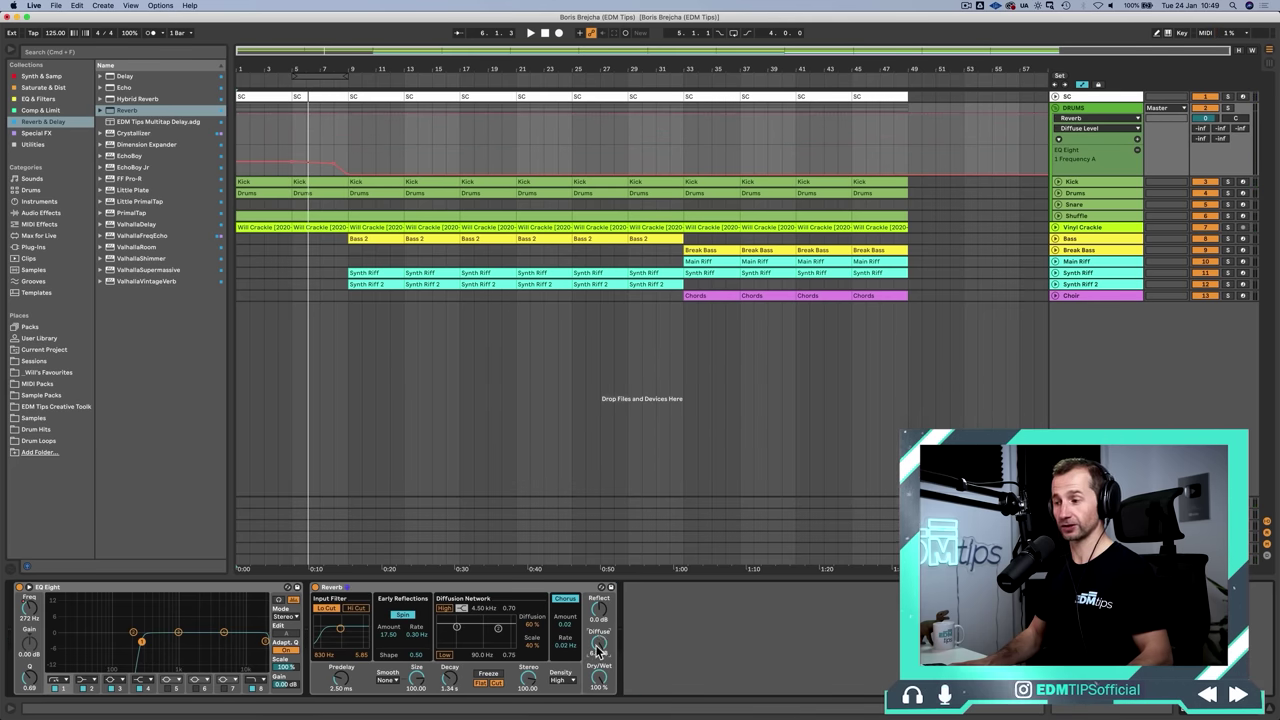
drag(598, 678, 598, 700)
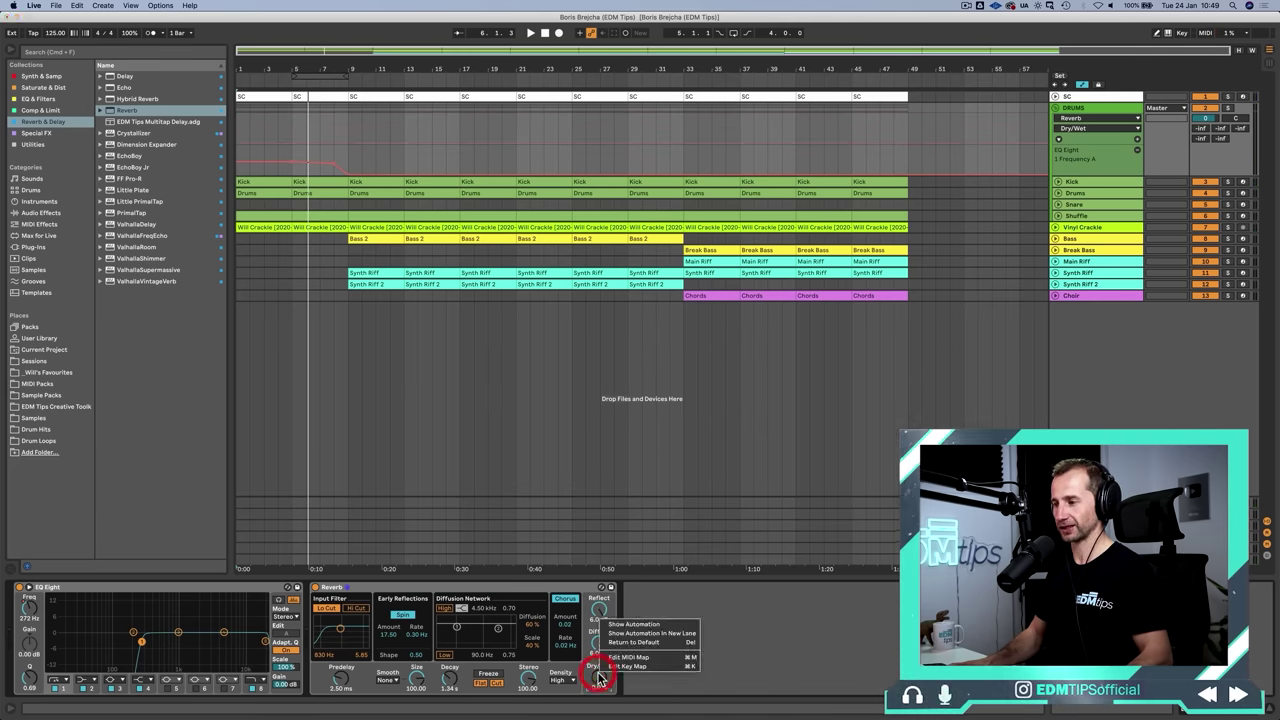
Automate the DRUMS reverb Dry/Wet to rise gradually from bar 1 to about 18% at bar 9, checking it during playback
click(349, 170)
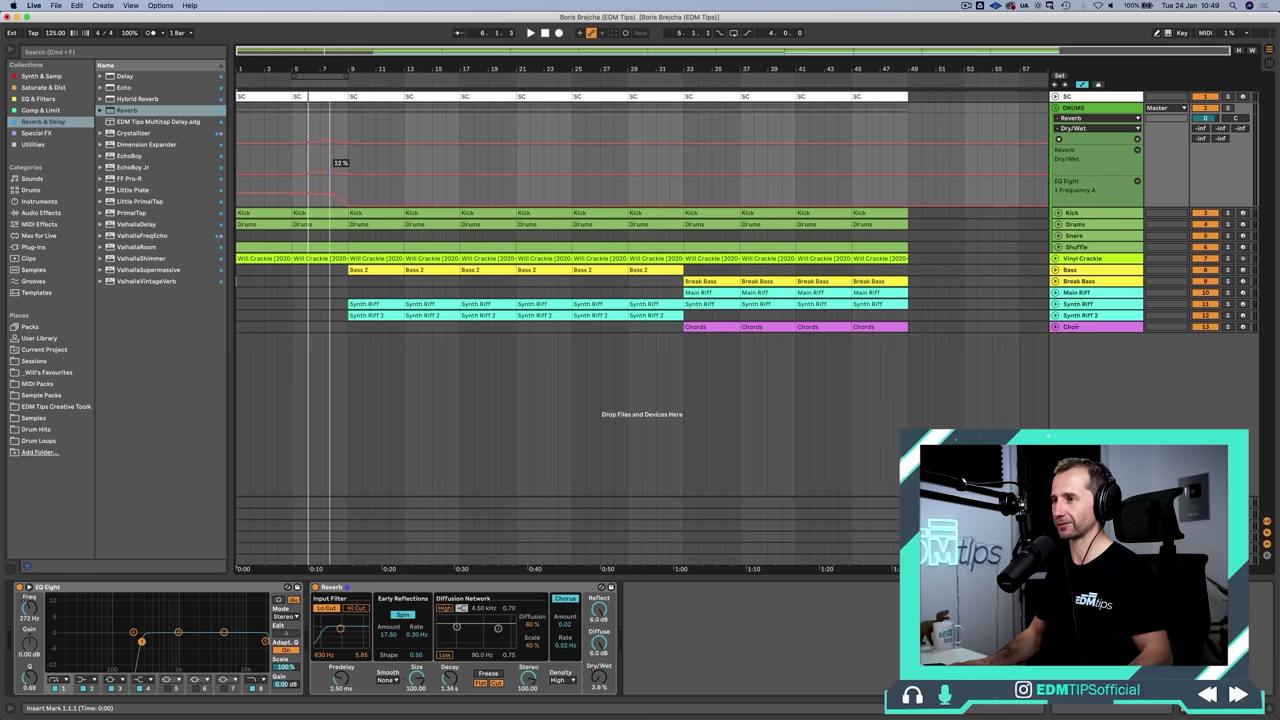
key(space)
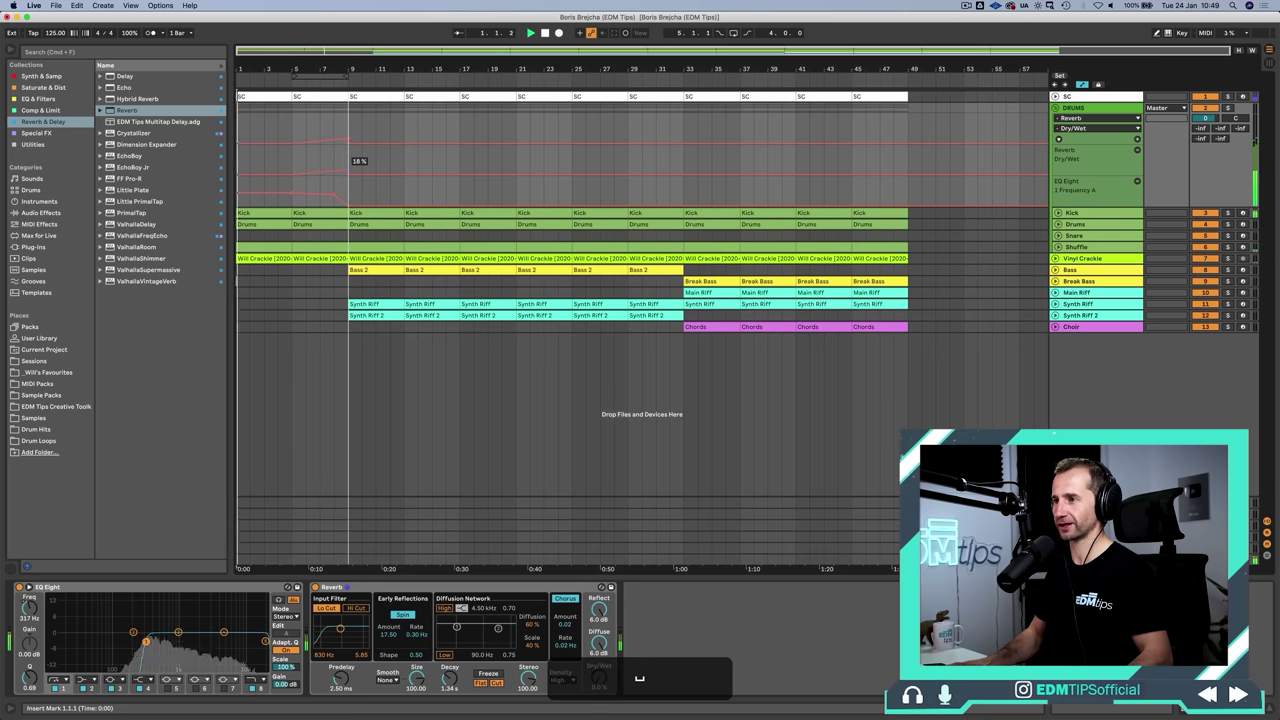
click(250, 171)
click(291, 162)
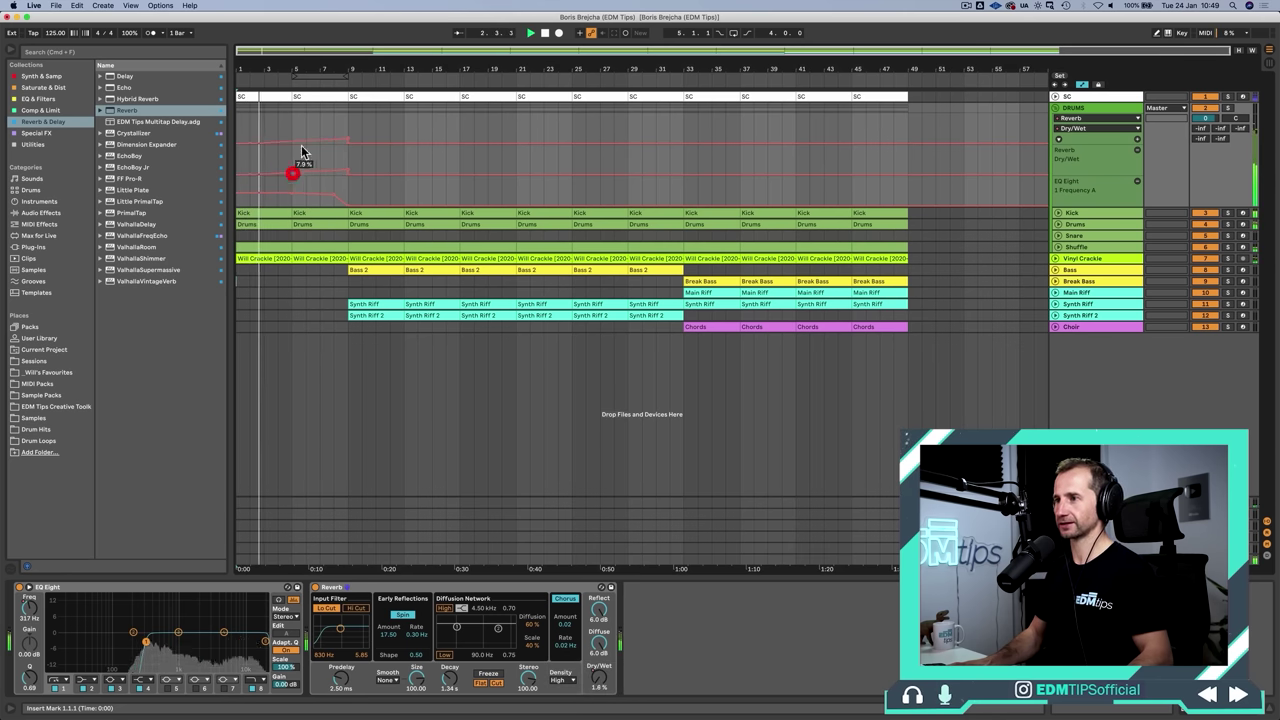
Play through the intro, hold the drums' low-cut sweep closer to bar 9, and add a steep reverb Dry/Wet spike just before bar 9
key(space)
click(289, 83)
click(337, 64)
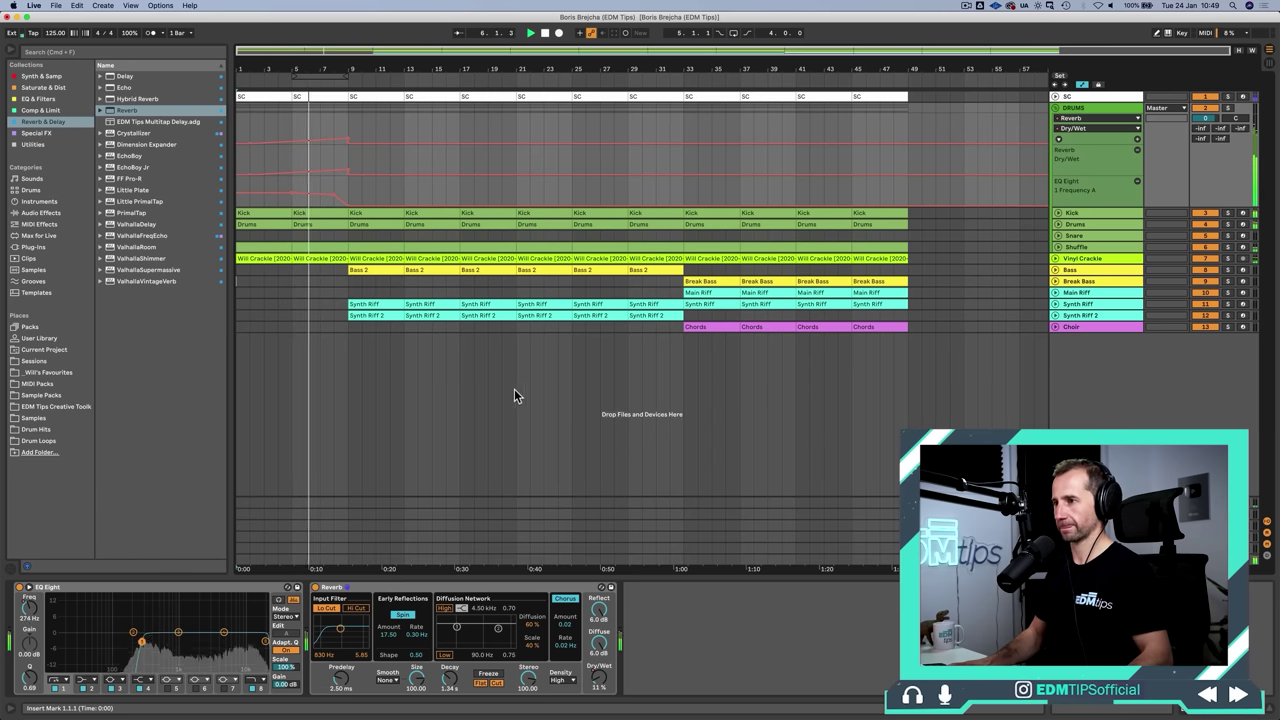
click(341, 192)
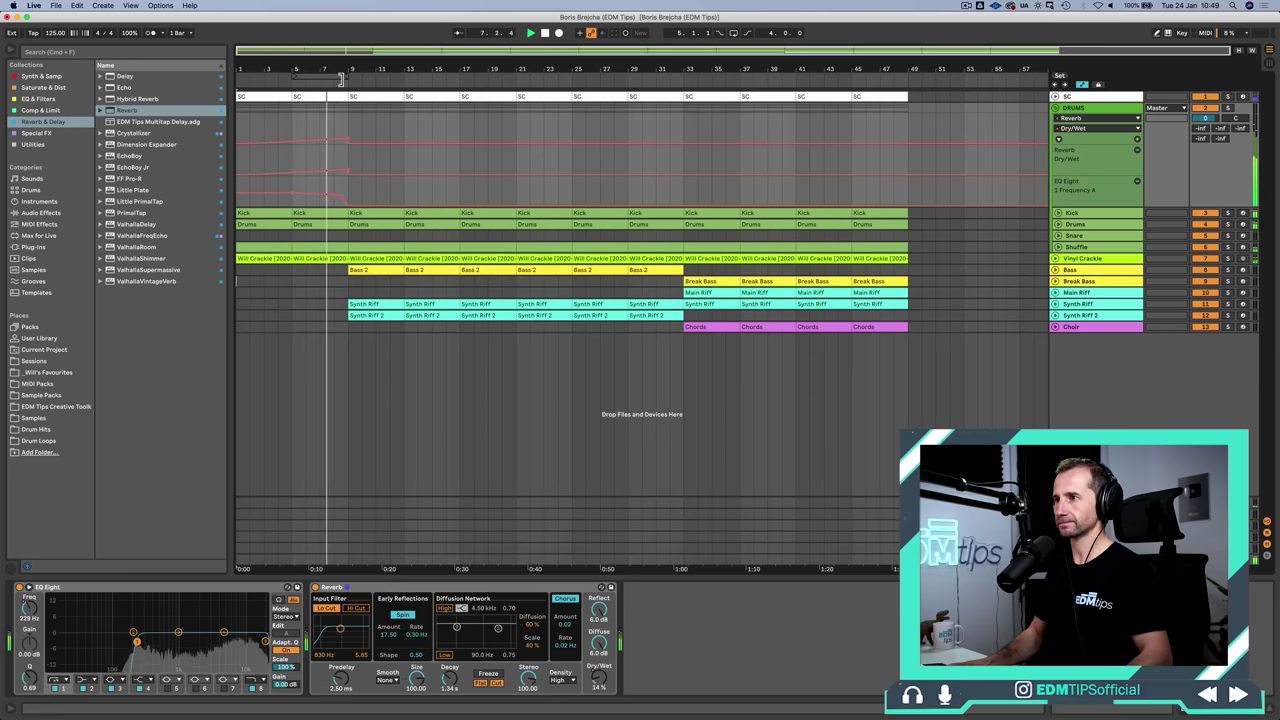
drag(343, 64, 346, 115)
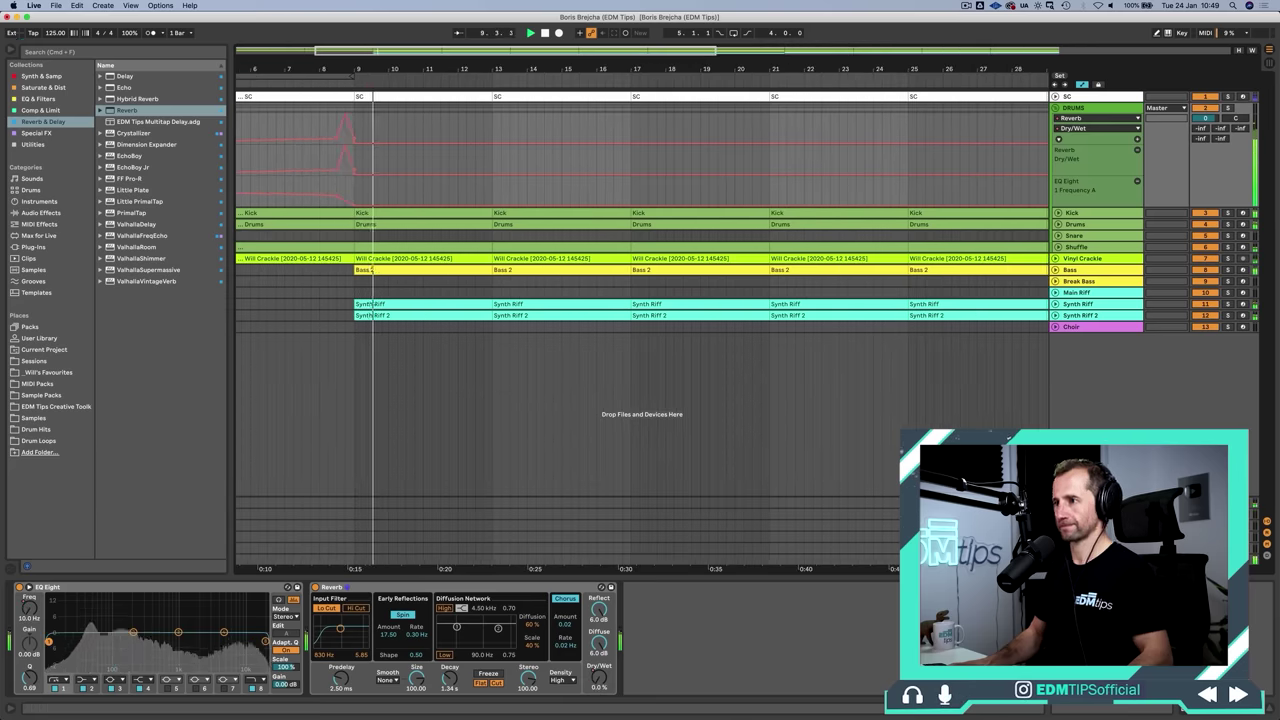
drag(385, 68, 380, 63)
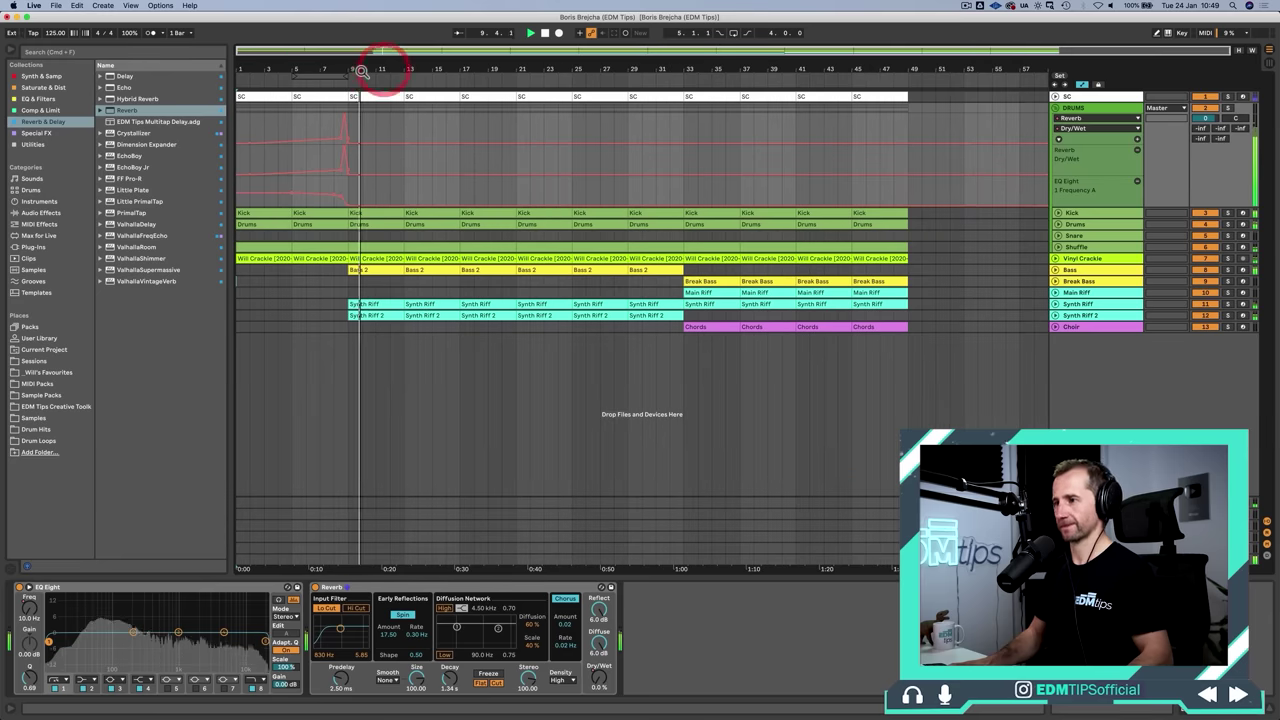
Add an Auto Filter after Pump COMP on the Synth Riff track, lower its frequency to 156 Hz, and show its automation in a new lane
click(1082, 304)
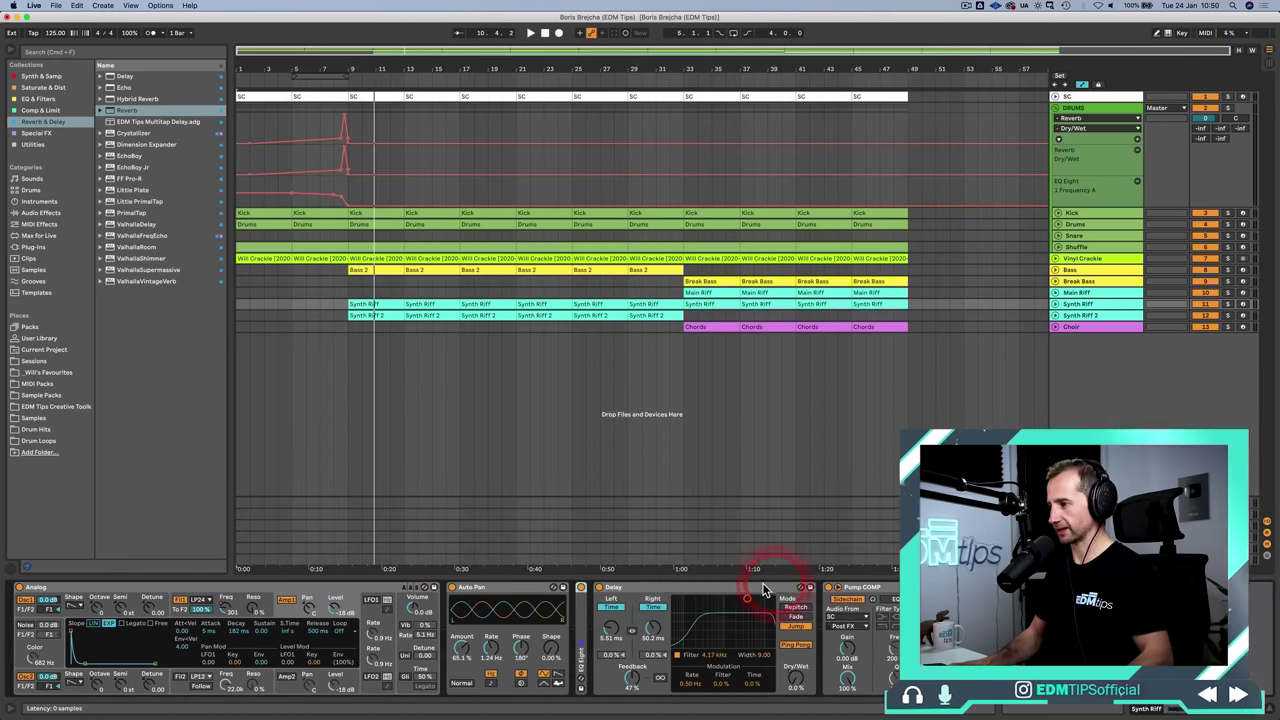
double_click(765, 587)
click(1065, 300)
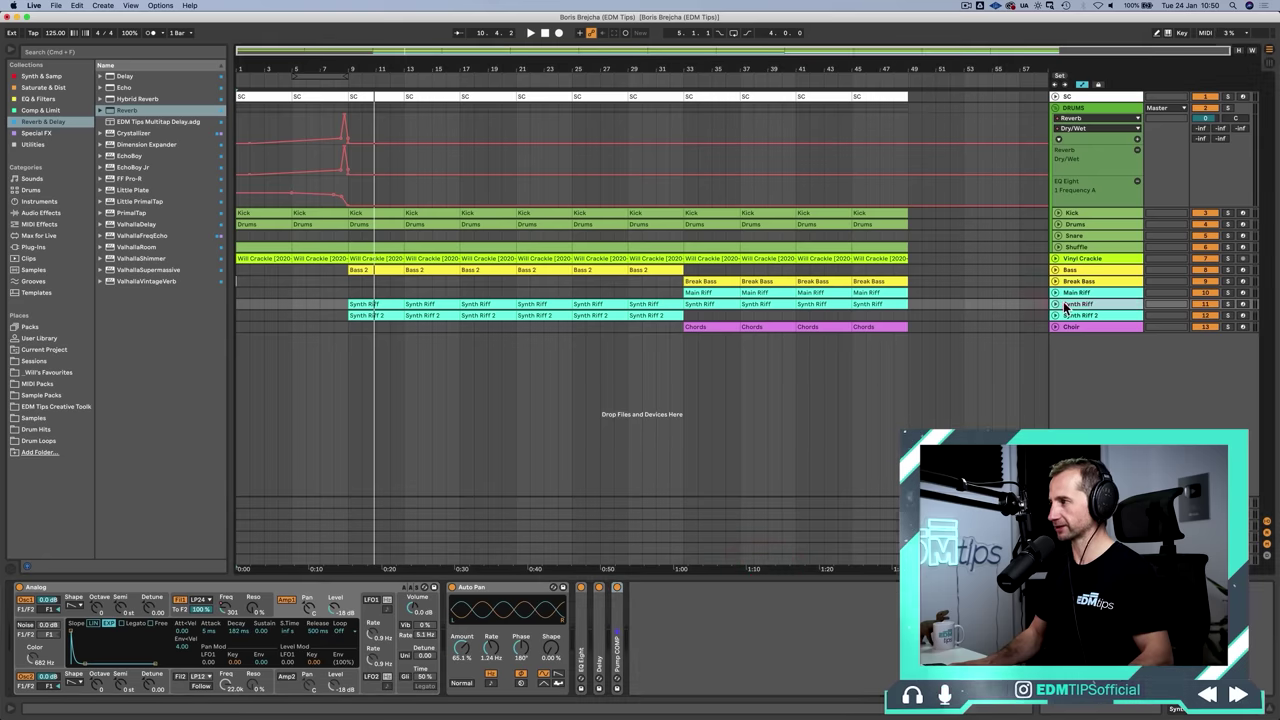
click(38, 99)
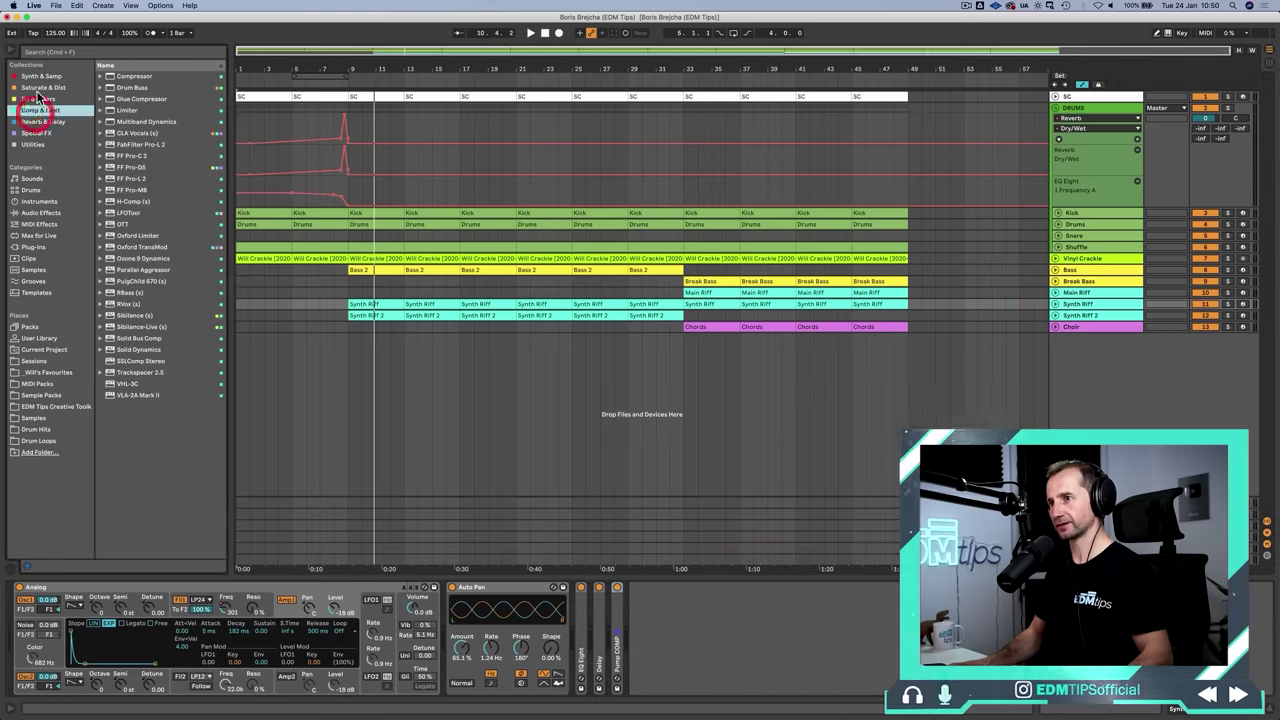
drag(110, 78, 640, 535)
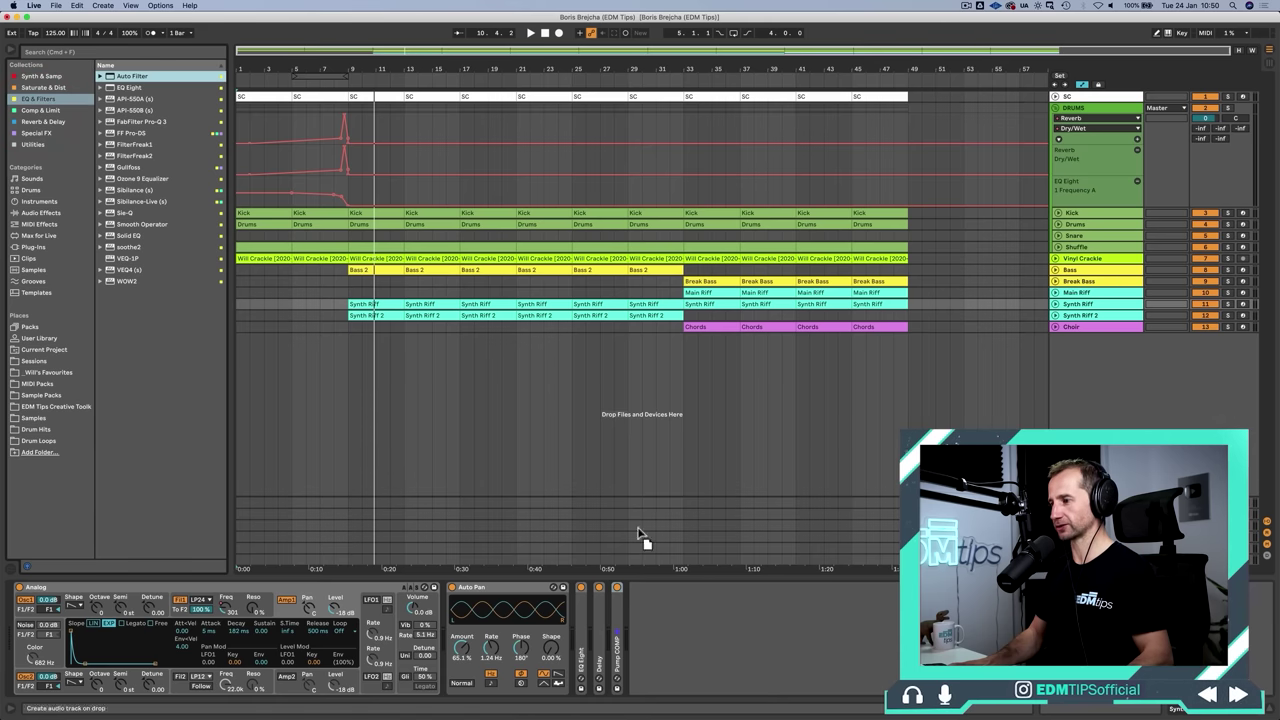
drag(672, 608, 672, 636)
drag(810, 628, 810, 665)
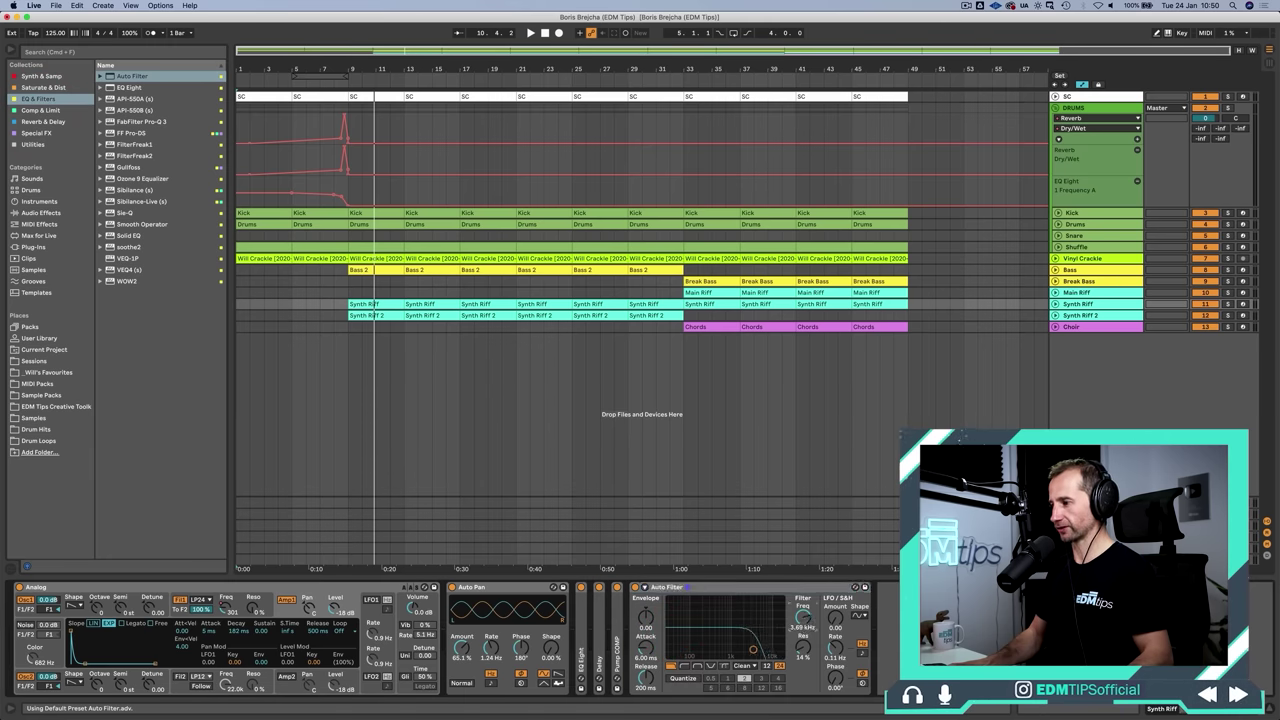
right_click(802, 622)
click(838, 635)
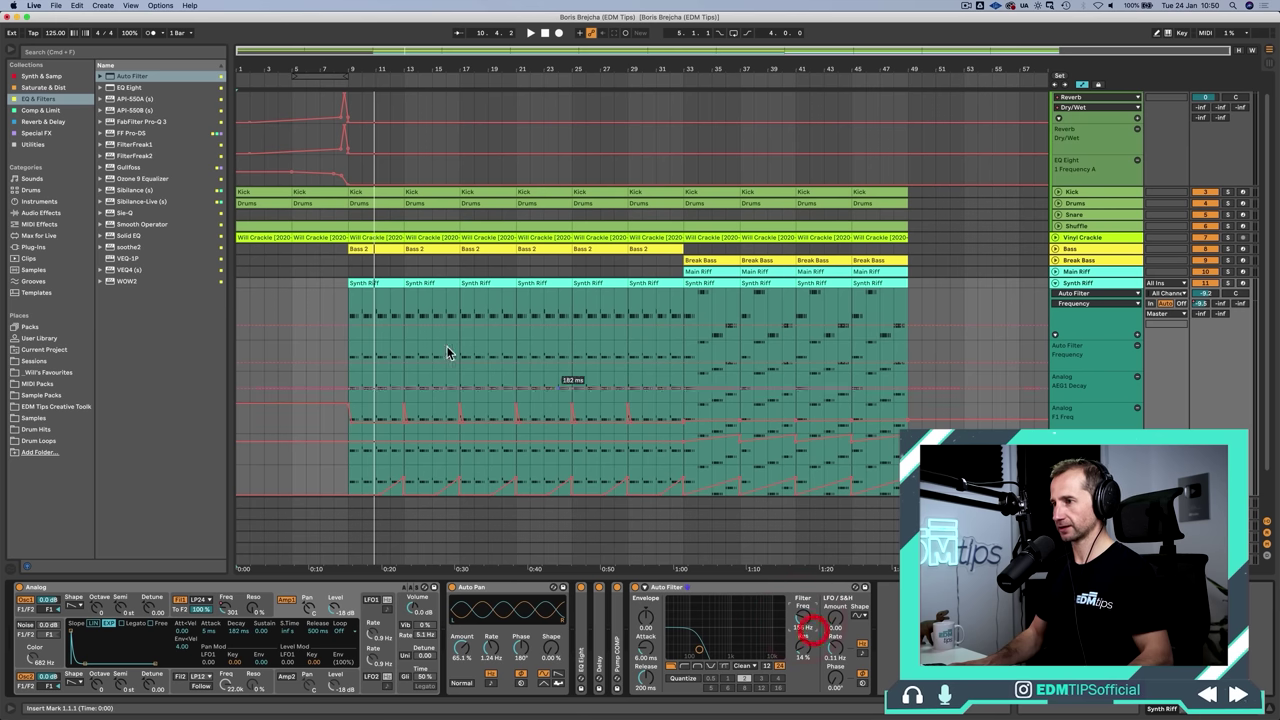
Automate the Synth Riff filter frequency to rise from 156 Hz at bar 9 to about 6.94 kHz at bar 17, and play from bar 9
click(349, 387)
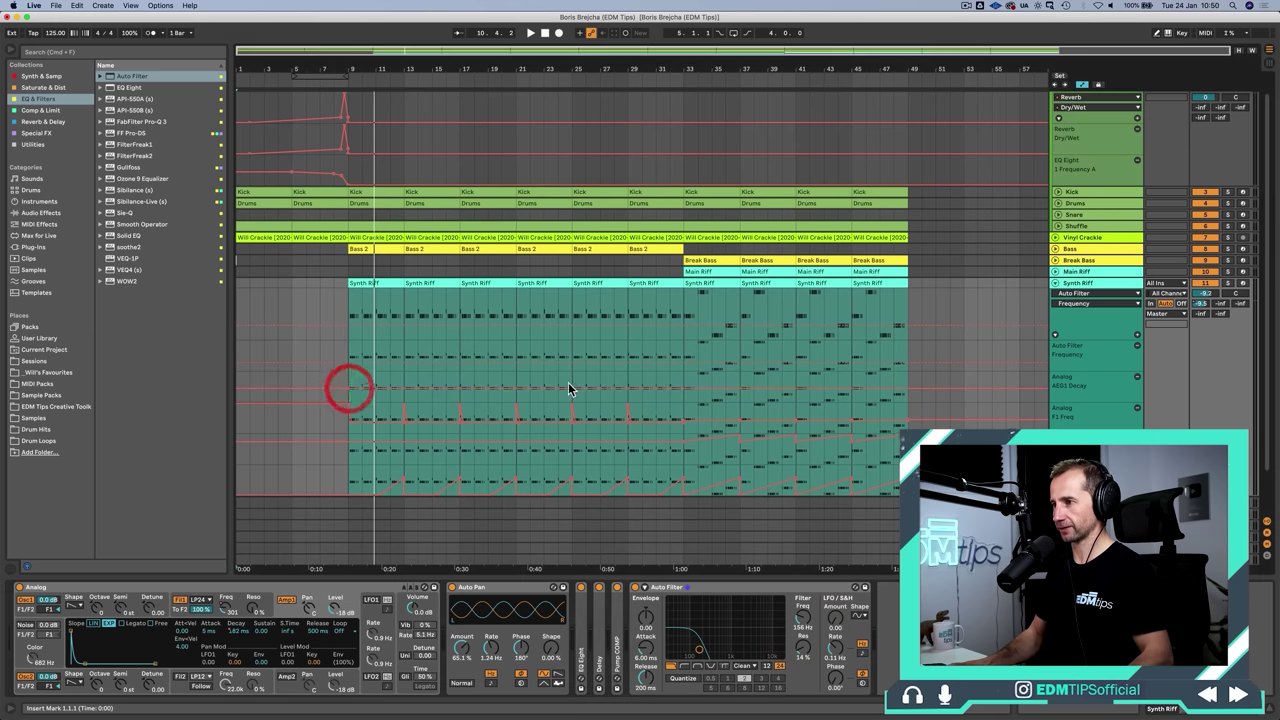
click(459, 390)
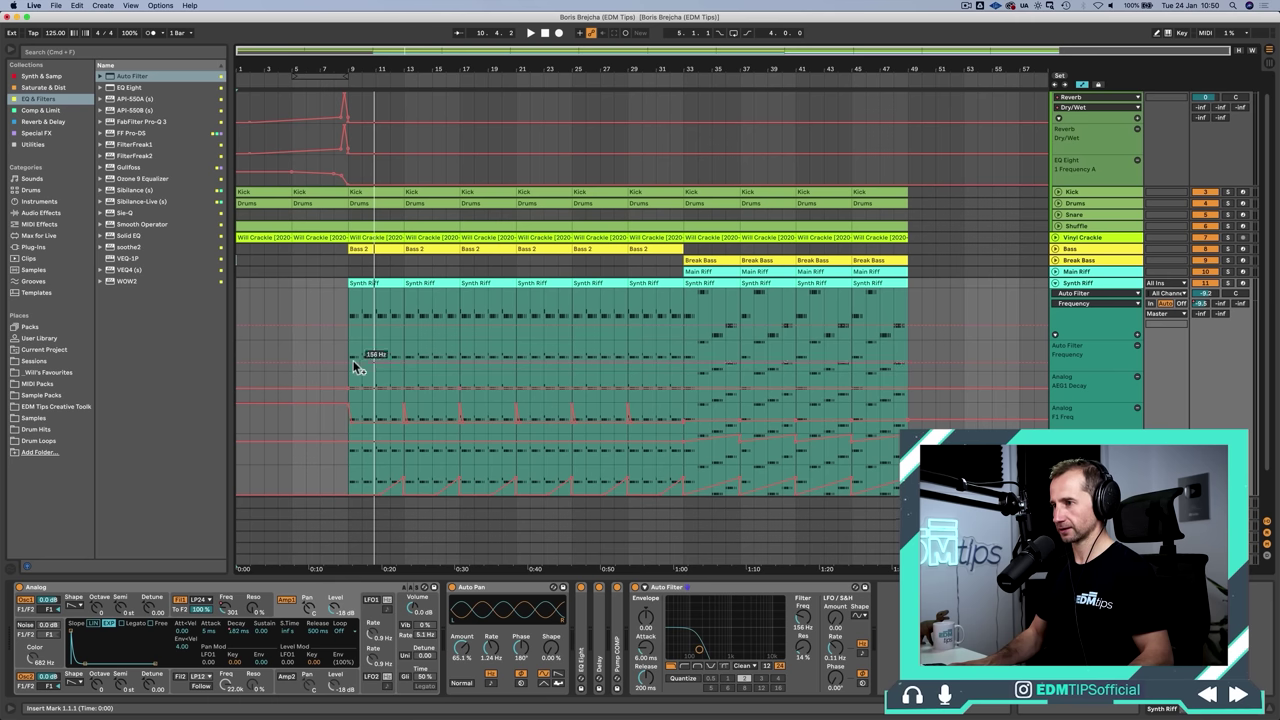
drag(459, 367, 397, 350)
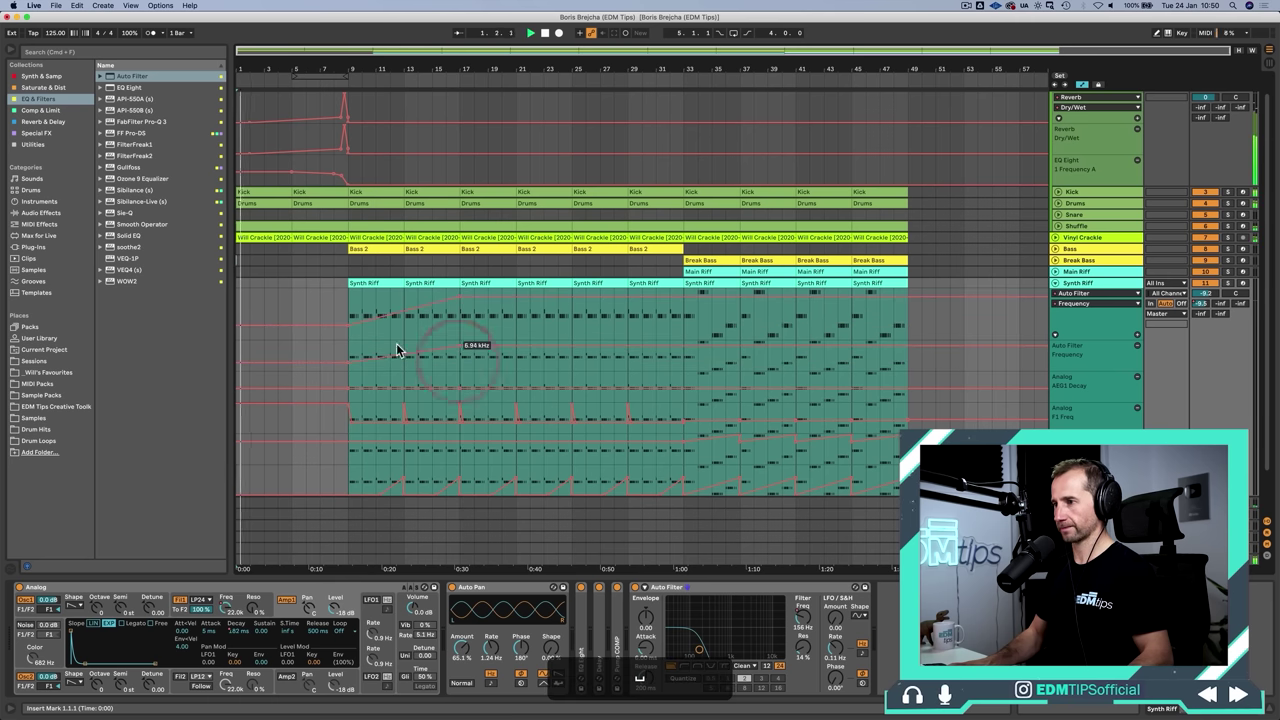
click(350, 353)
key(space)
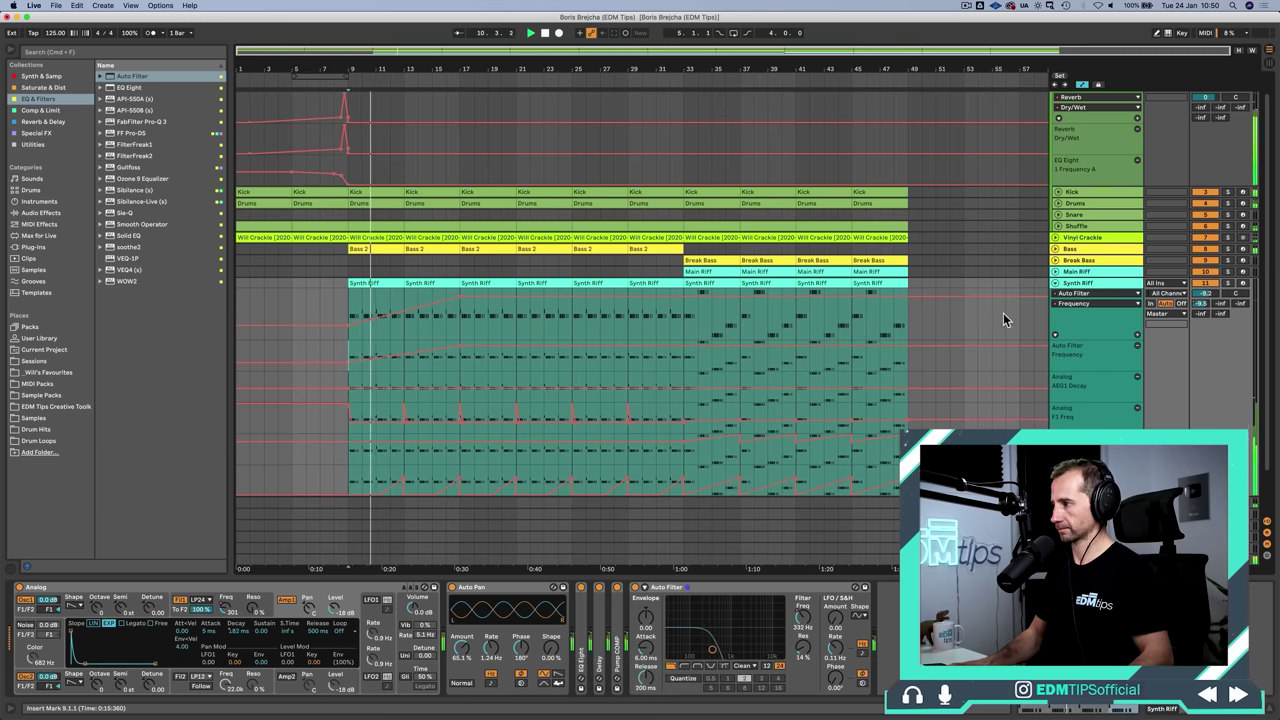
Fold the Synth Riff track and collapse the Analog, Haas and Delay devices on the Synth Riff 2 track
click(1056, 285)
click(1074, 291)
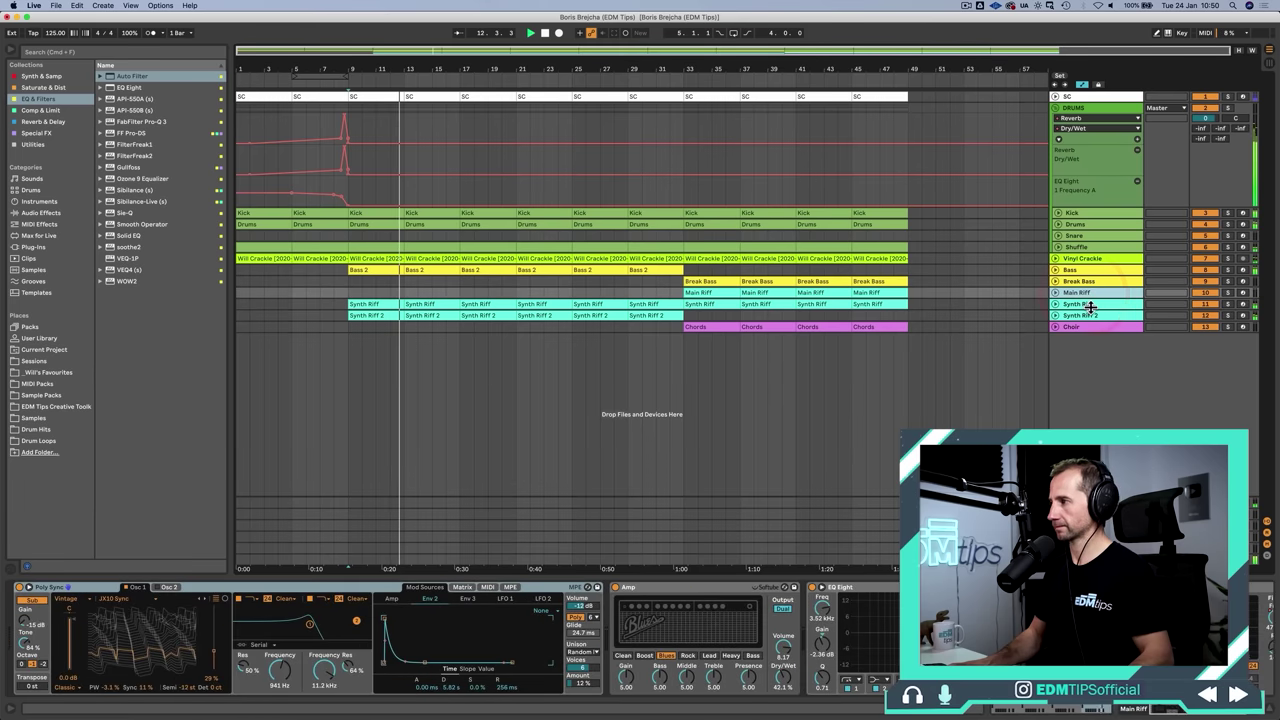
click(1088, 312)
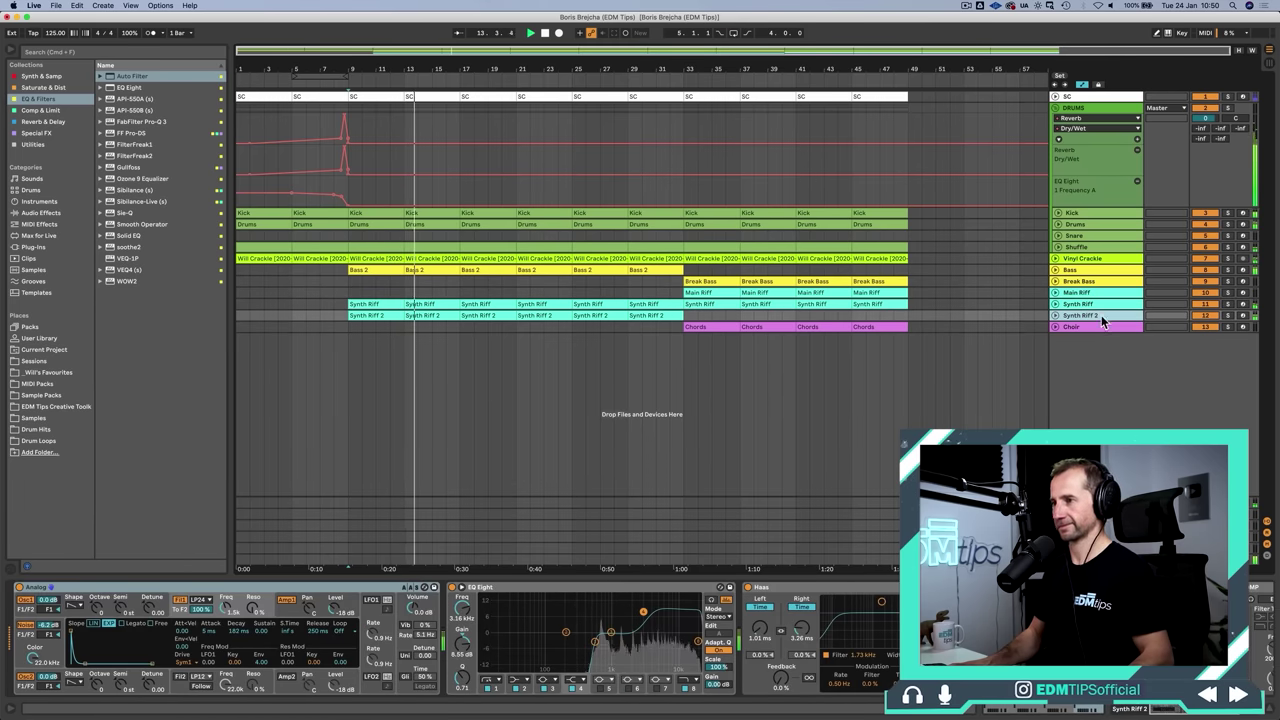
double_click(357, 589)
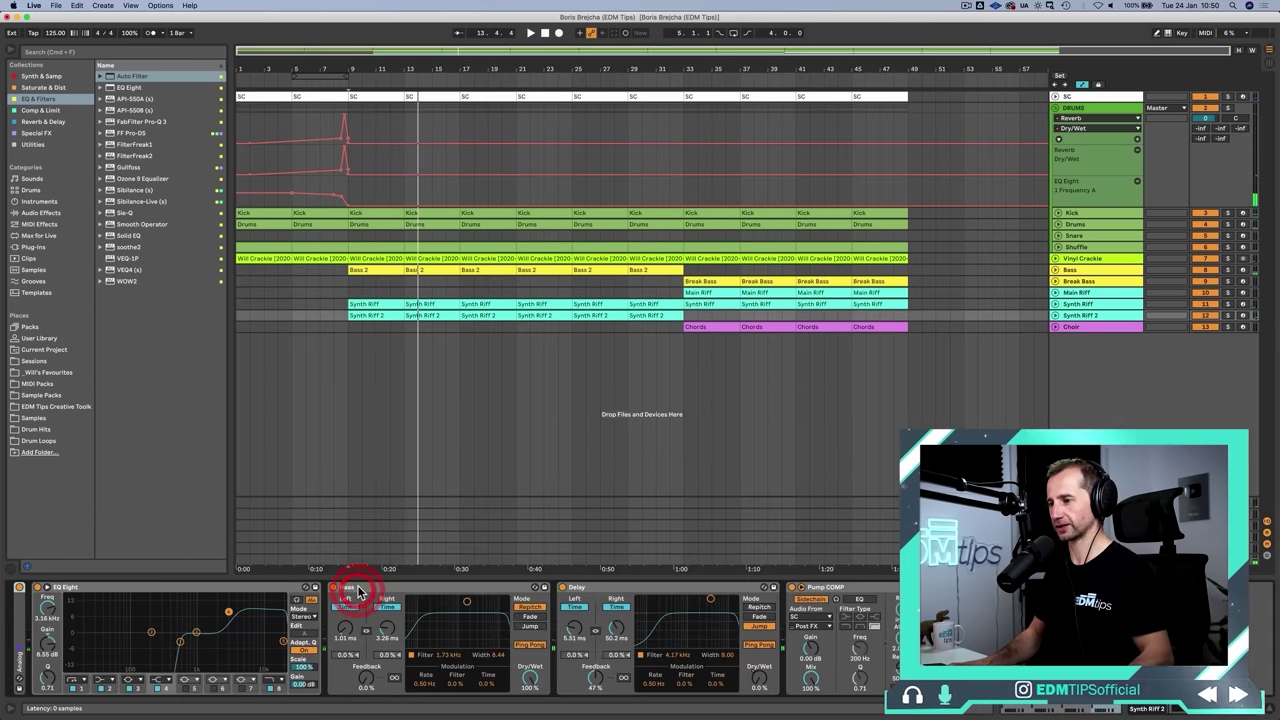
double_click(357, 589)
double_click(358, 589)
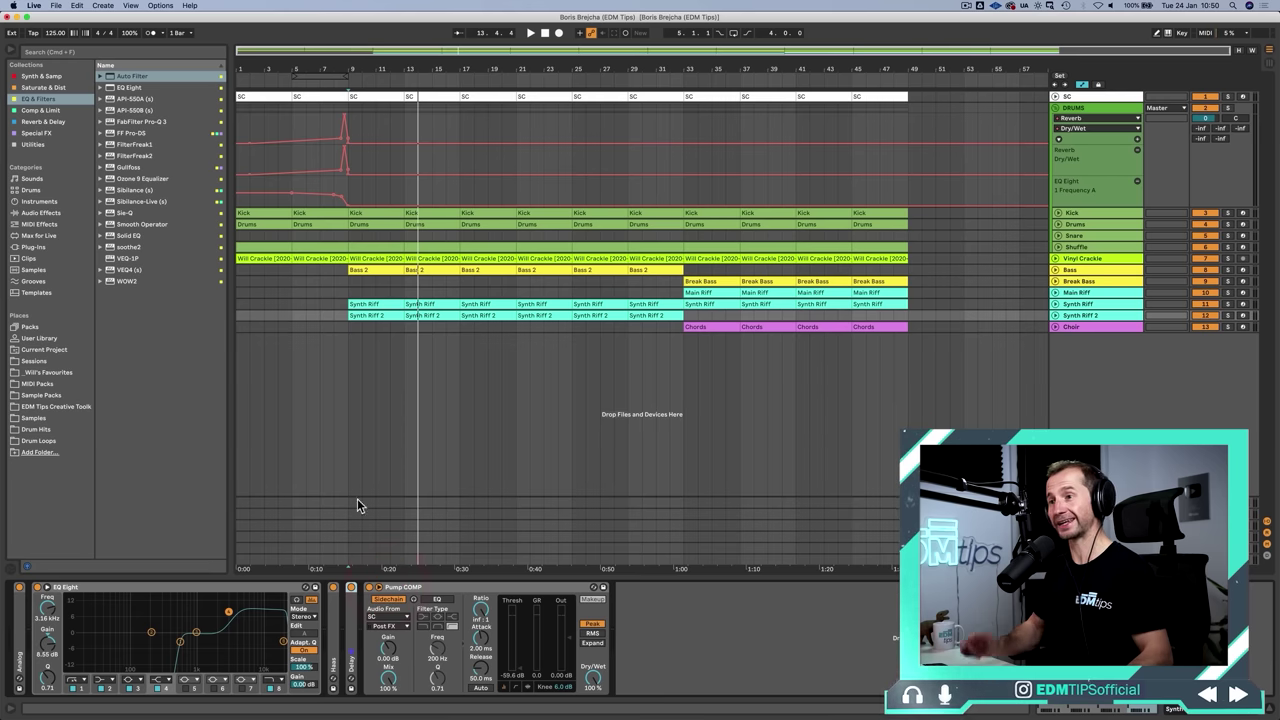
Insert a Reverb between Delay and Pump COMP on Synth Riff 2 with Dry/Wet at 100%, and show that parameter's automation in a new lane
click(42, 120)
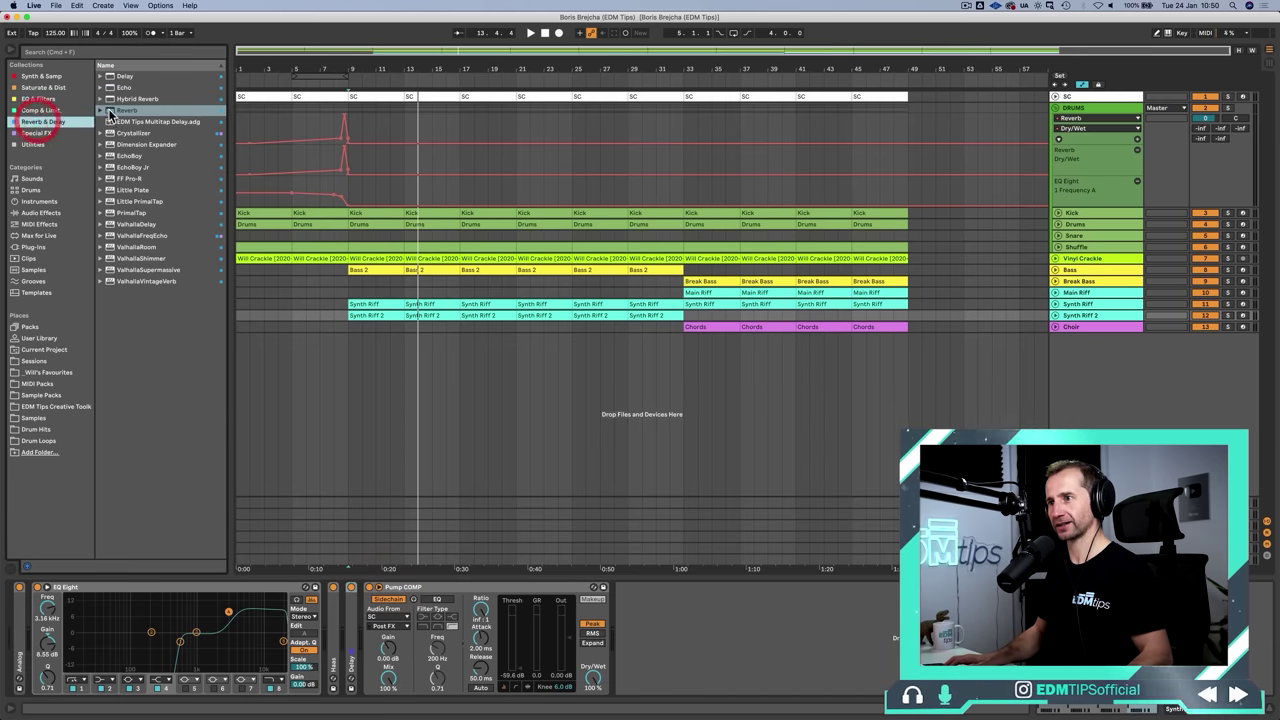
drag(110, 111, 370, 592)
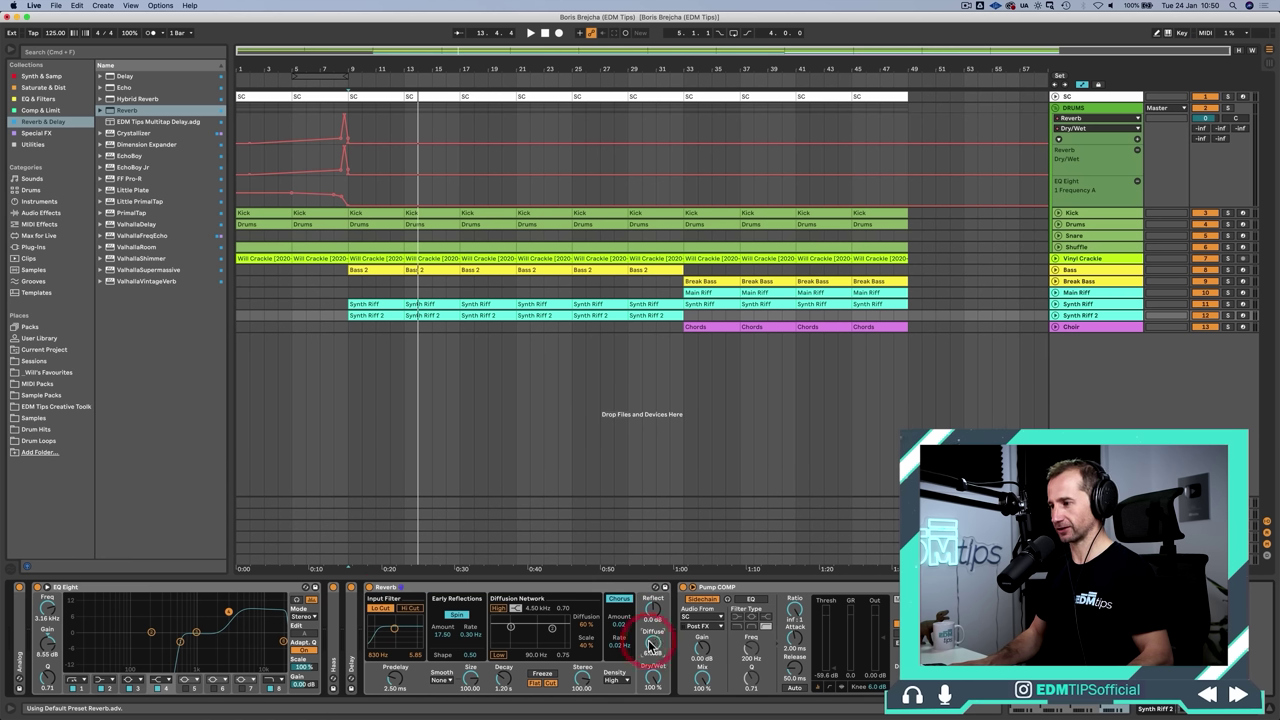
right_click(656, 682)
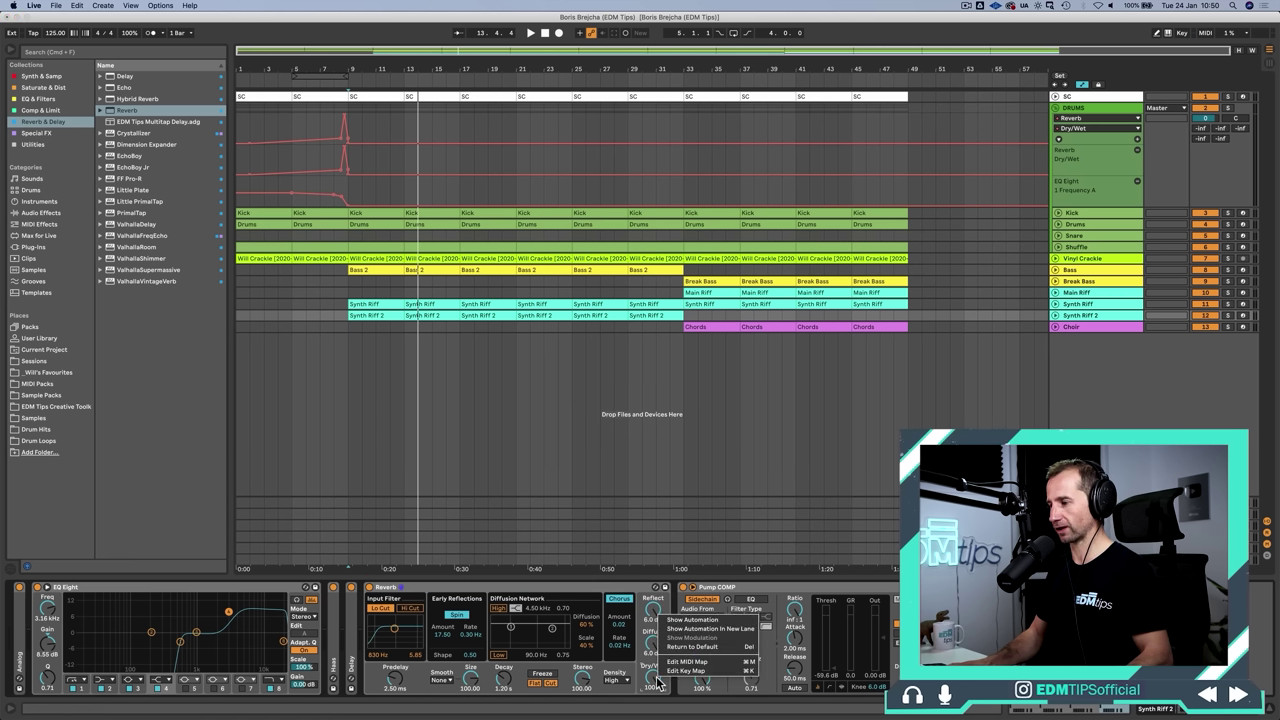
click(674, 629)
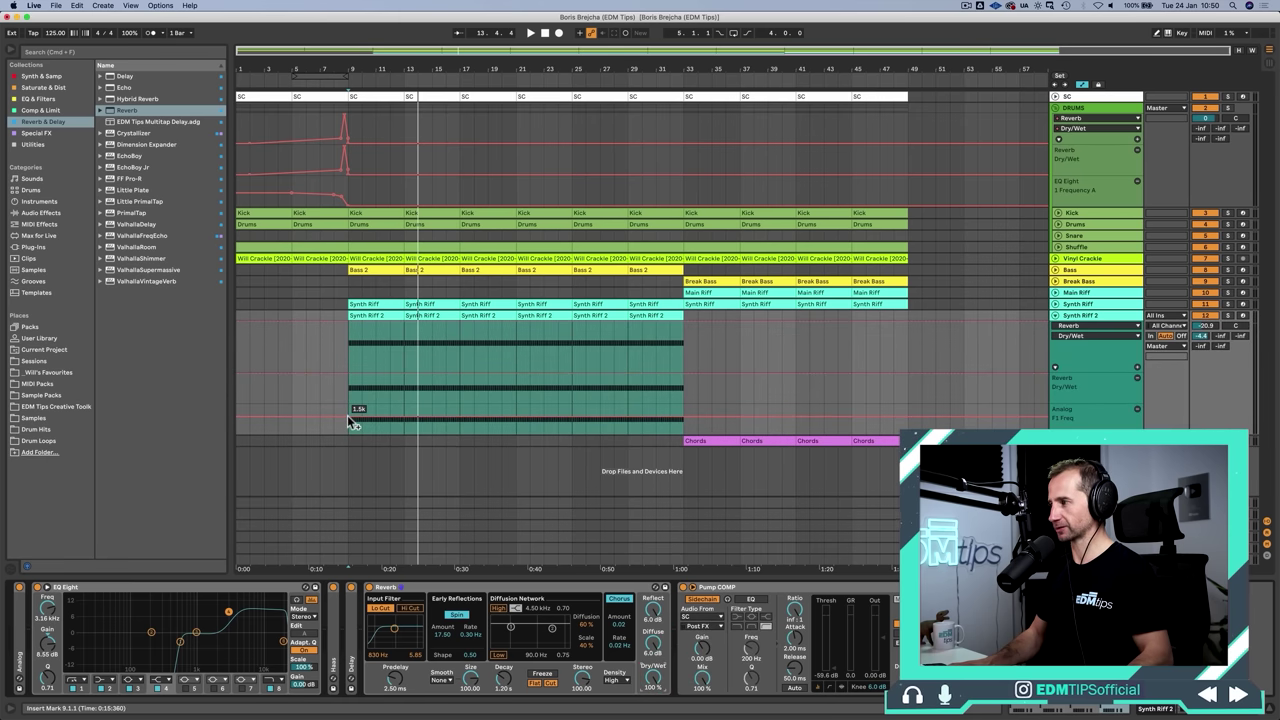
Automate the Synth Riff 2 reverb Dry/Wet to fall from 100% at bar 9 to 0% at bar 17, checking it during playback
click(349, 375)
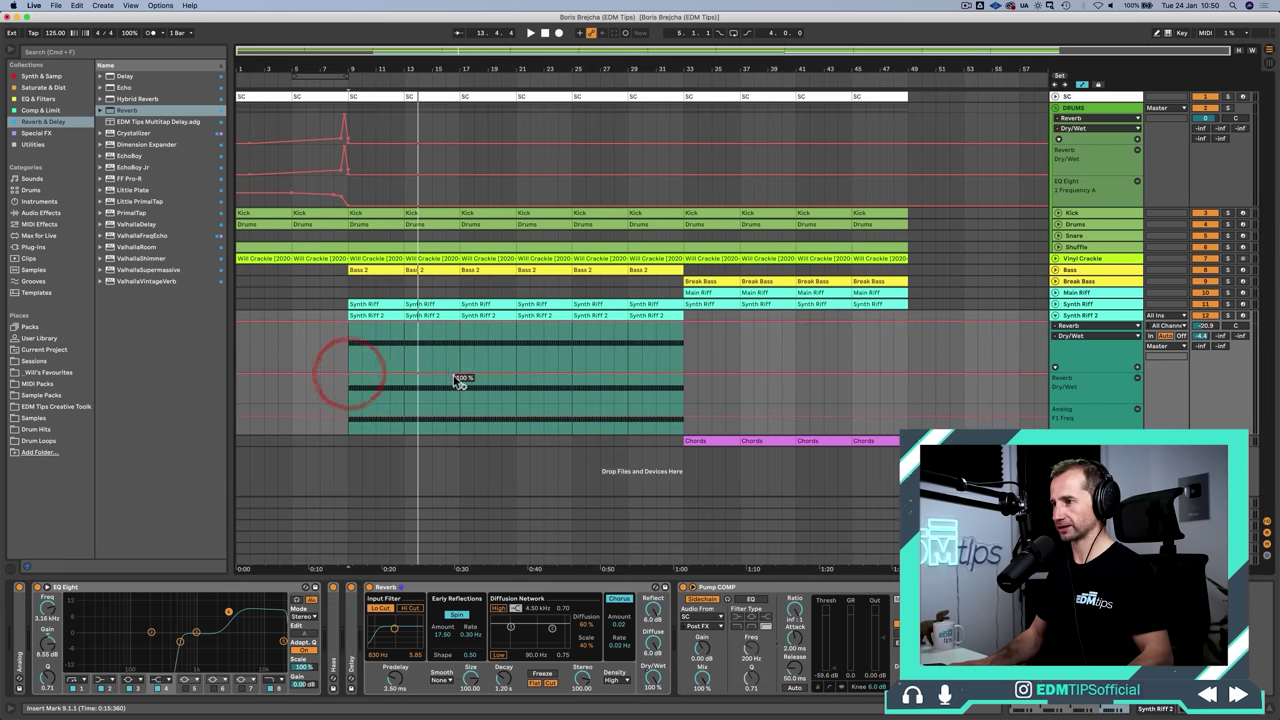
mouse_move(457, 373)
mouse_down()
mouse_move(469, 374)
mouse_move(462, 396)
mouse_up()
key(space)
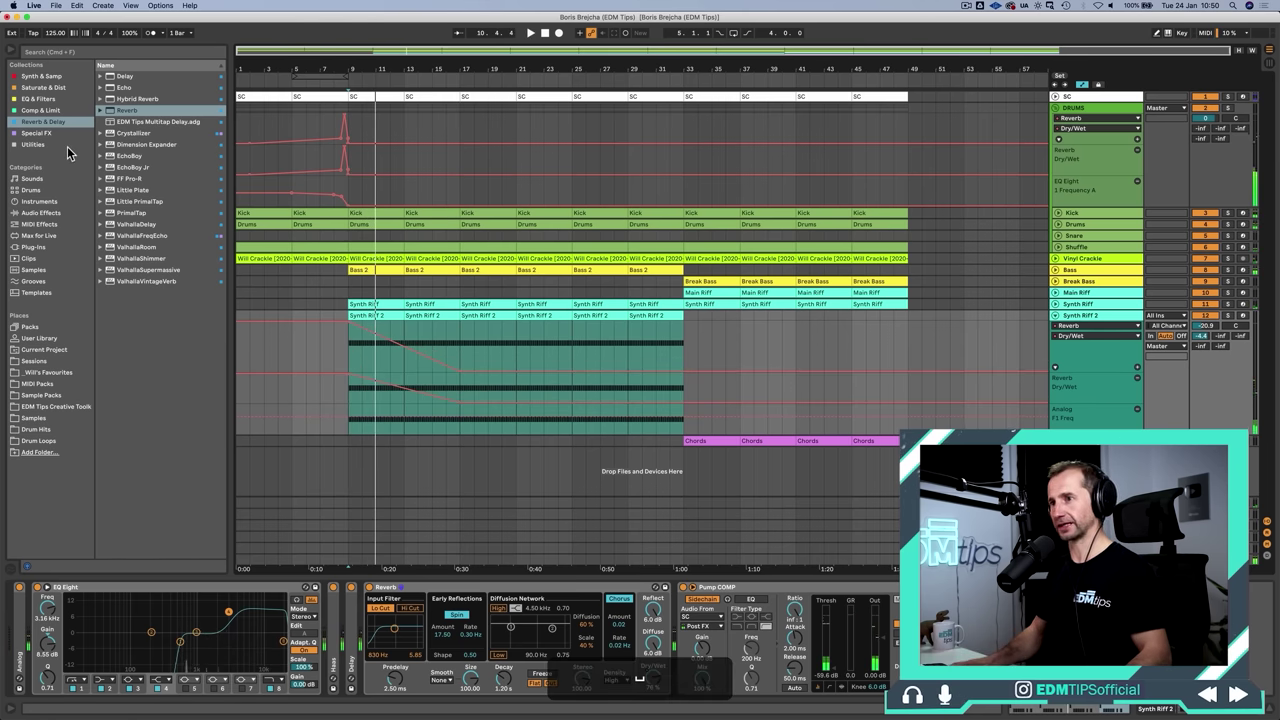
Insert a Utility between Reverb and Pump COMP on Synth Riff 2, and show its Gain automation in a new lane
click(36, 144)
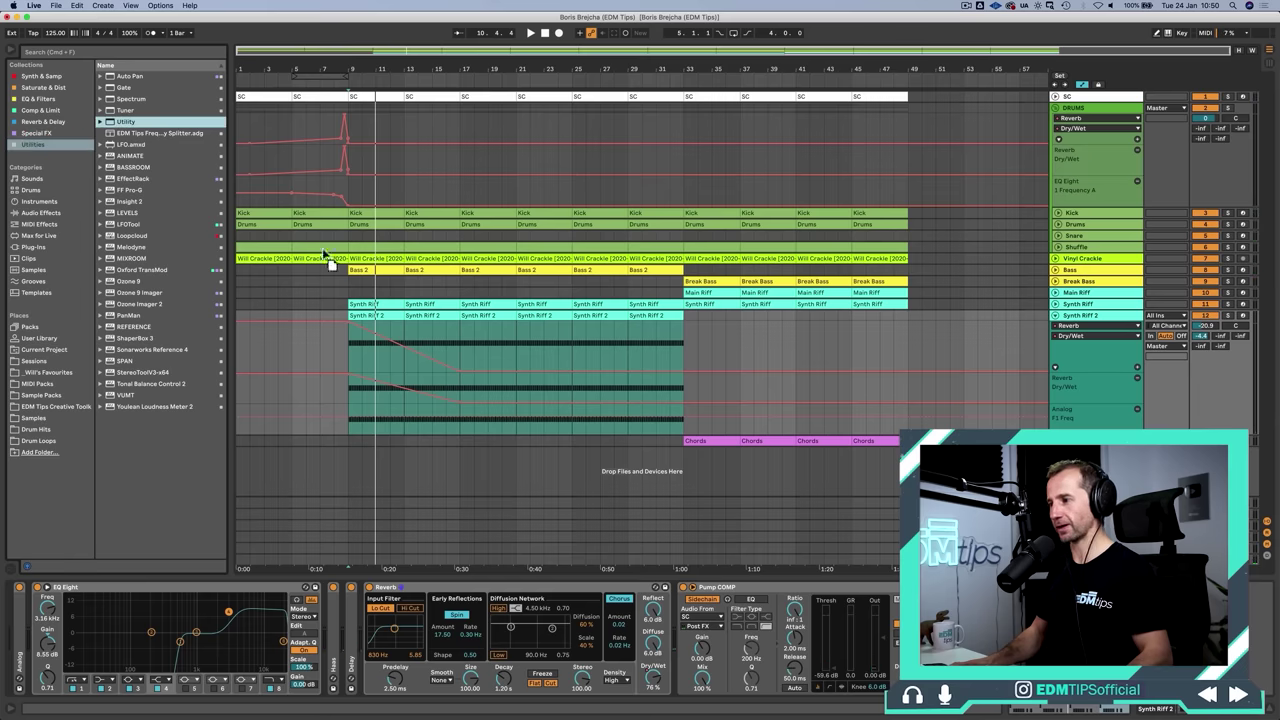
drag(600, 517, 670, 625)
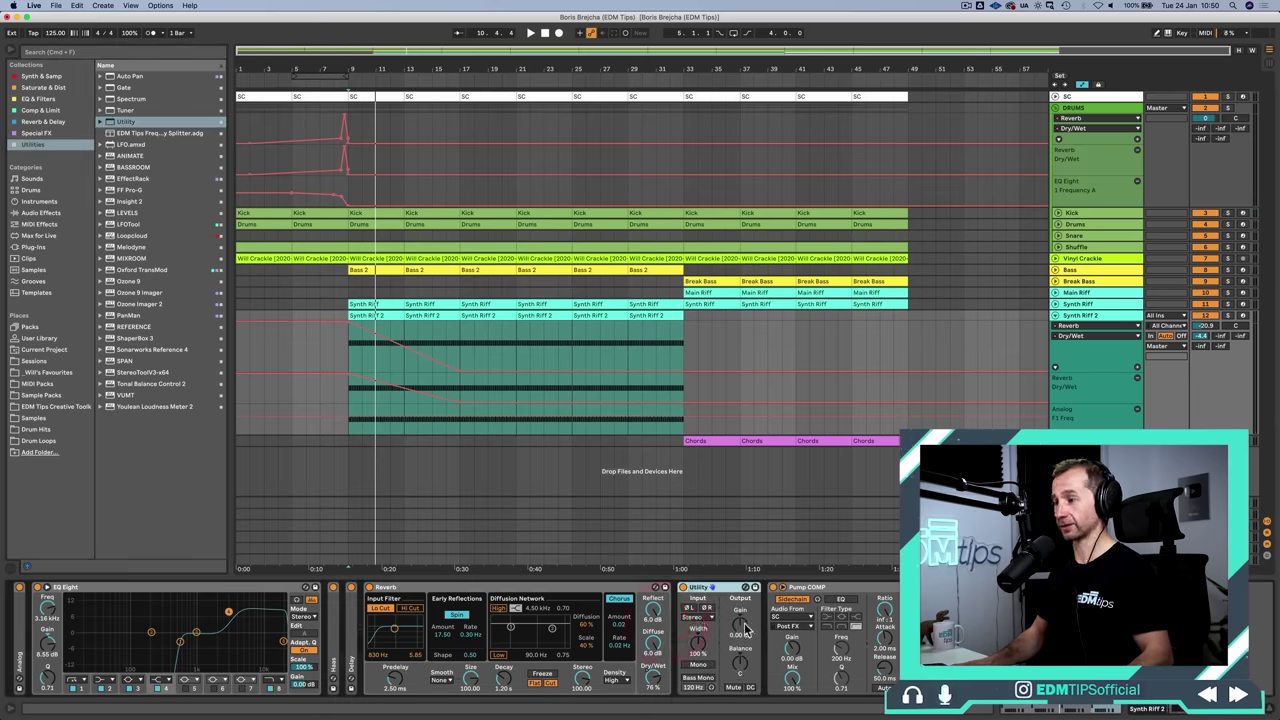
right_click(741, 623)
click(764, 640)
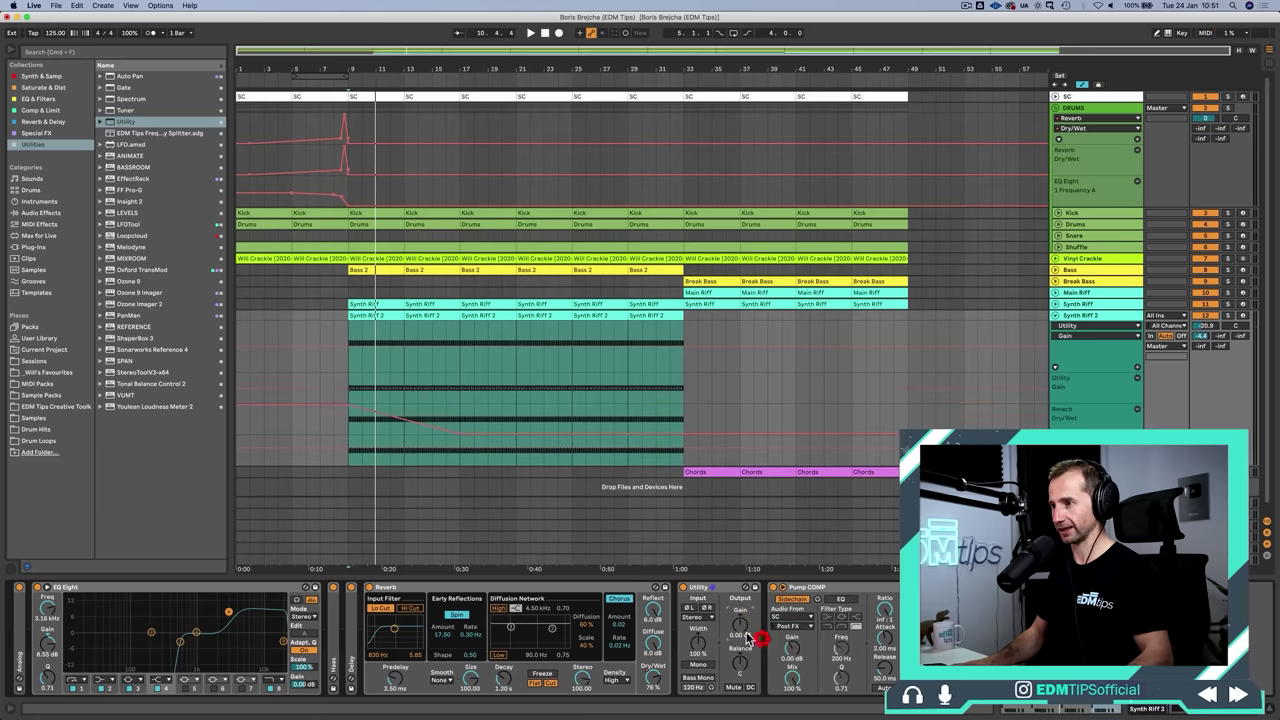
Automate the Synth Riff 2 Utility gain to climb from about -17.1 dB at bar 9 to 0 dB at bar 17, and play from bar 9
click(464, 392)
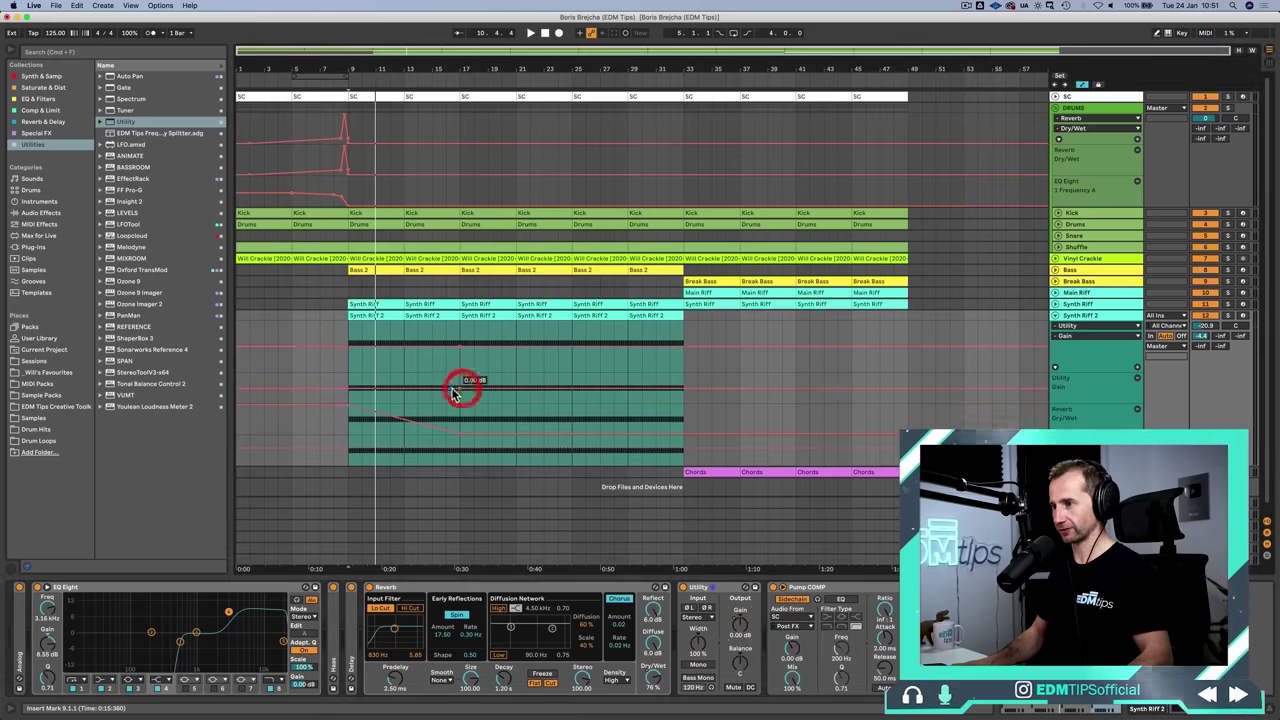
click(333, 387)
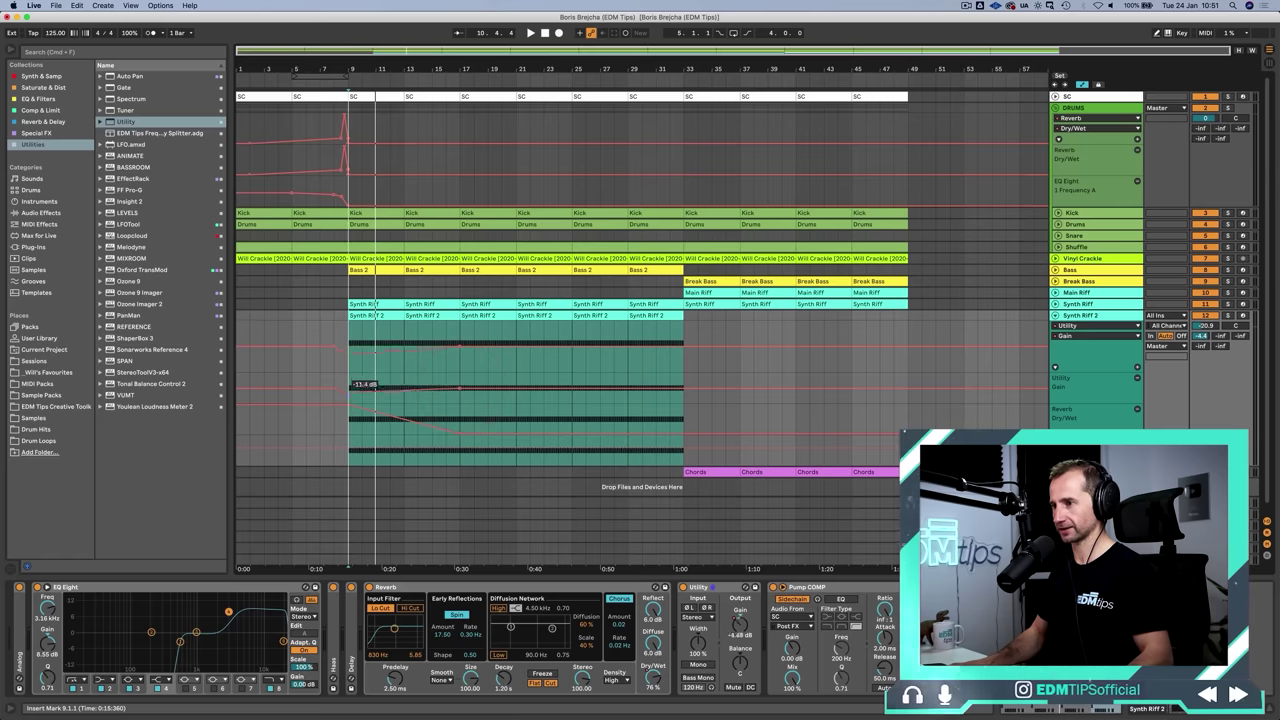
click(349, 385)
key(space)
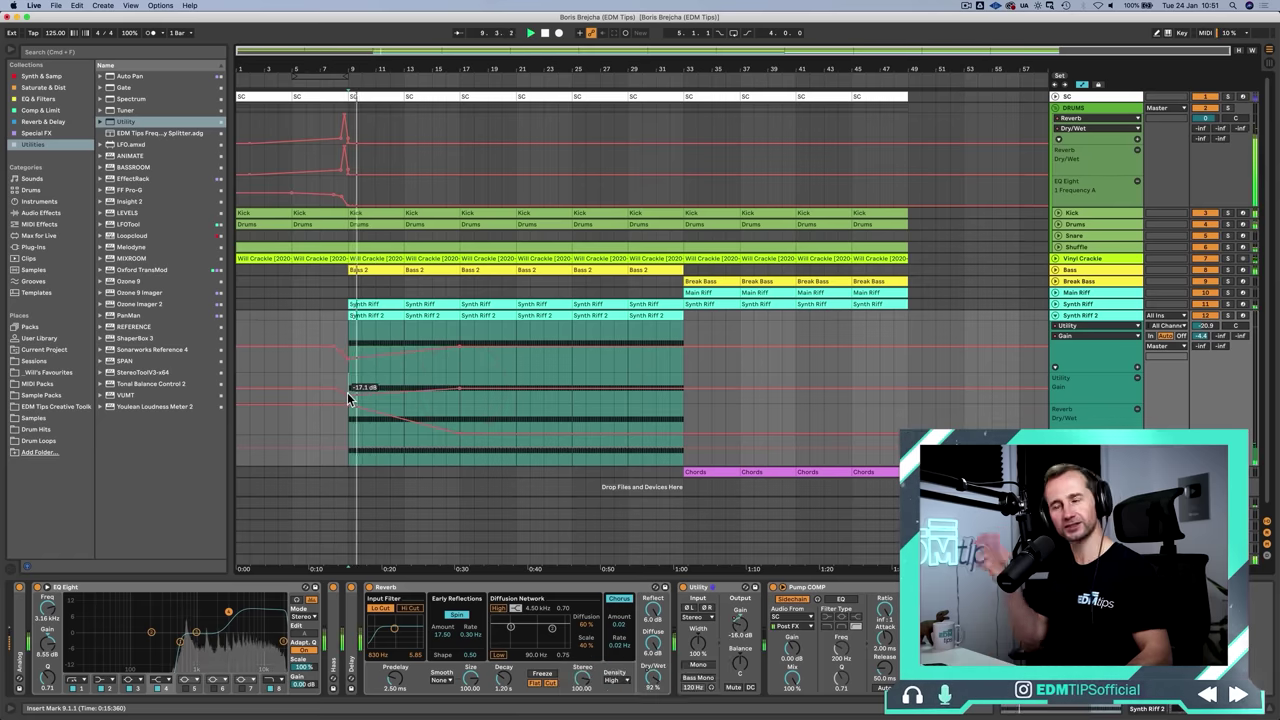
Reshape the Synth Riff 2 reverb fade to pass through about 43% at bar 16 and reach 0% at bar 25
click(447, 388)
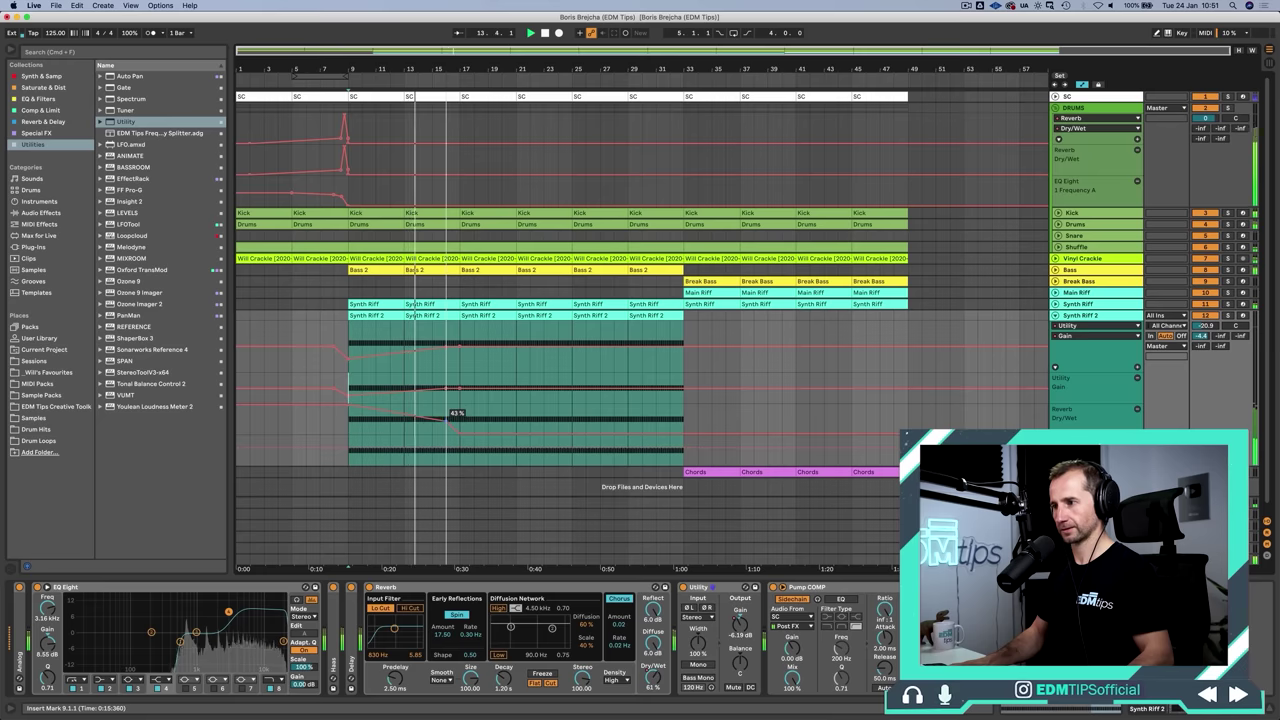
drag(447, 419, 452, 430)
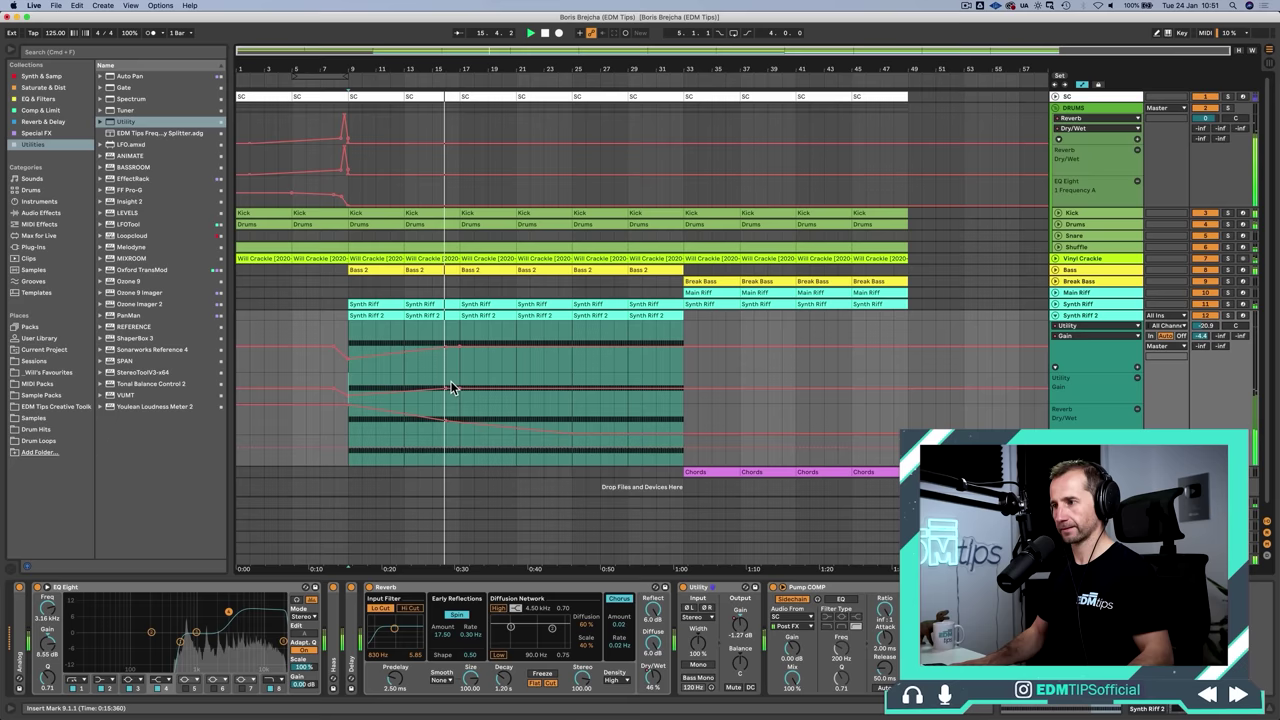
click(447, 386)
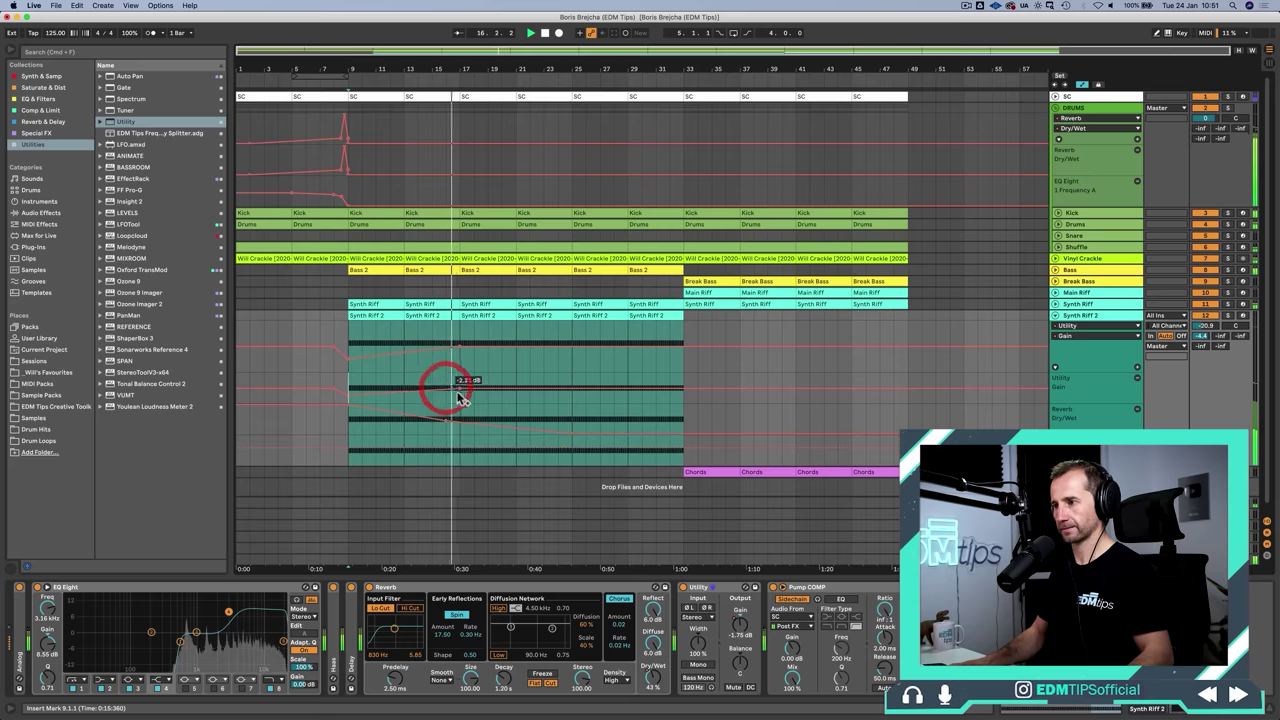
Add a reverb Dry/Wet bump peaking at bar 21 on Synth Riff 2, and place 0 dB Utility gain points near bars 24 and 25
click(496, 426)
click(504, 430)
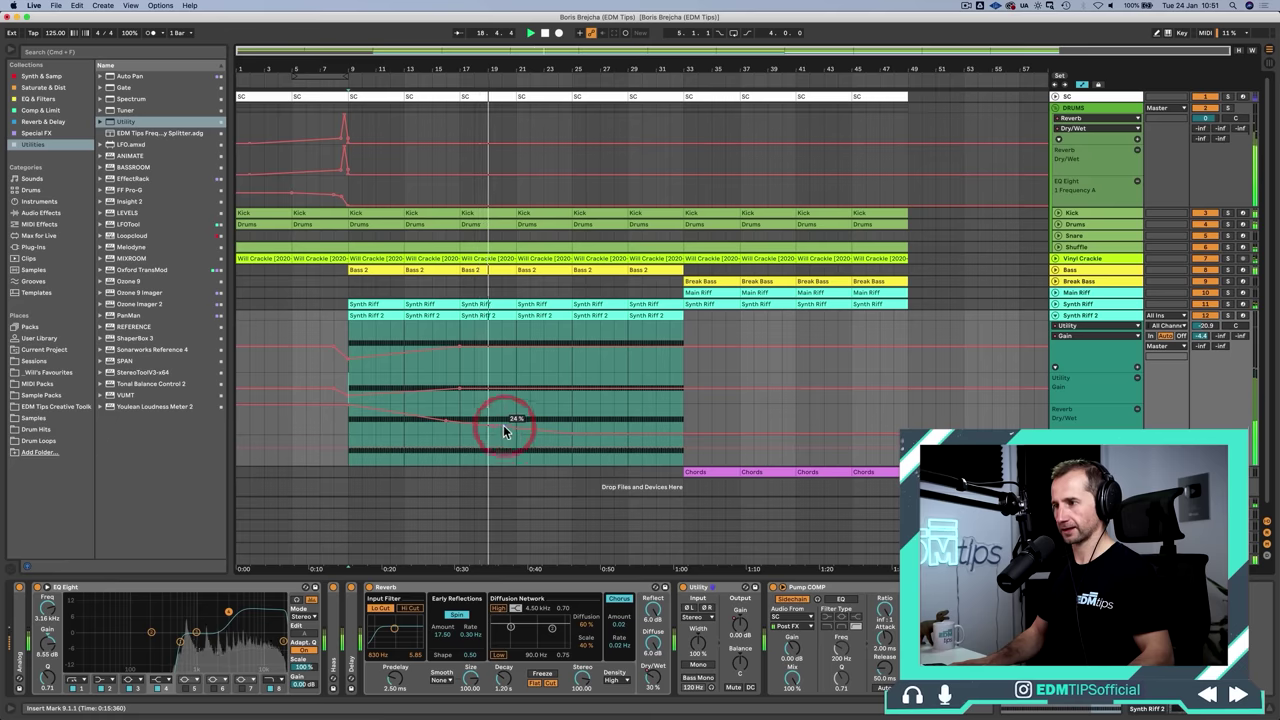
click(514, 429)
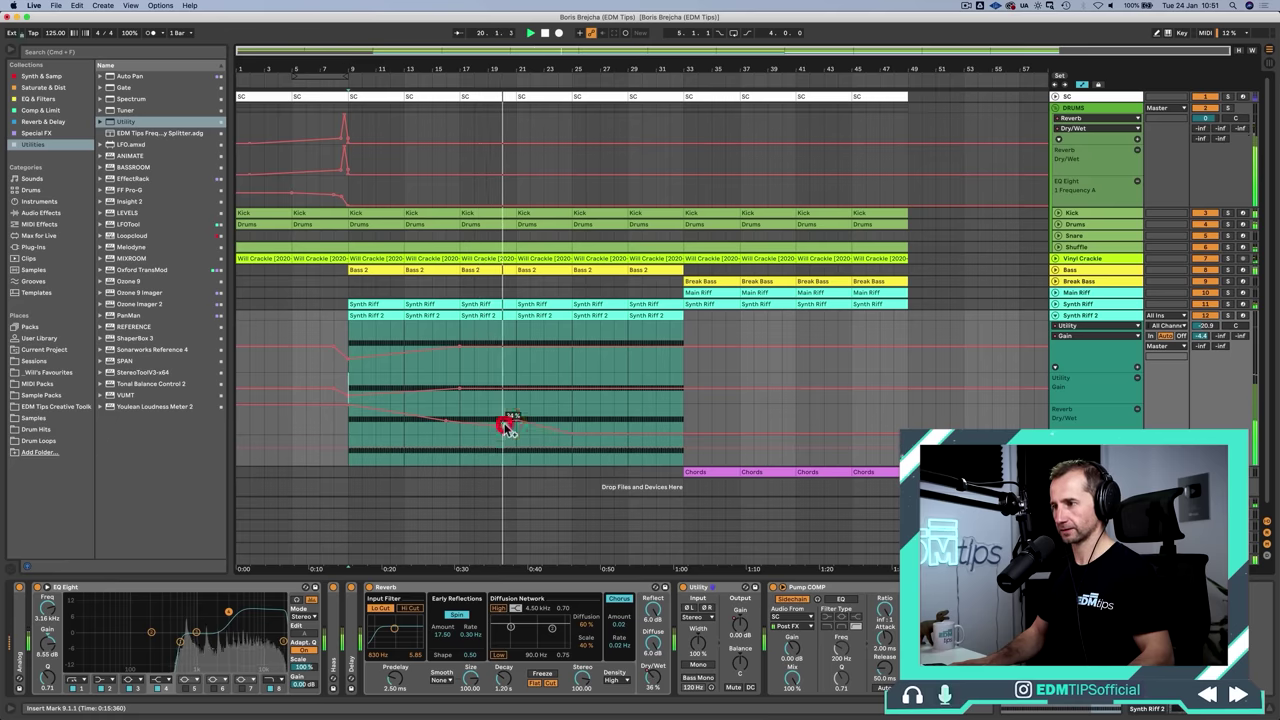
drag(507, 427, 557, 425)
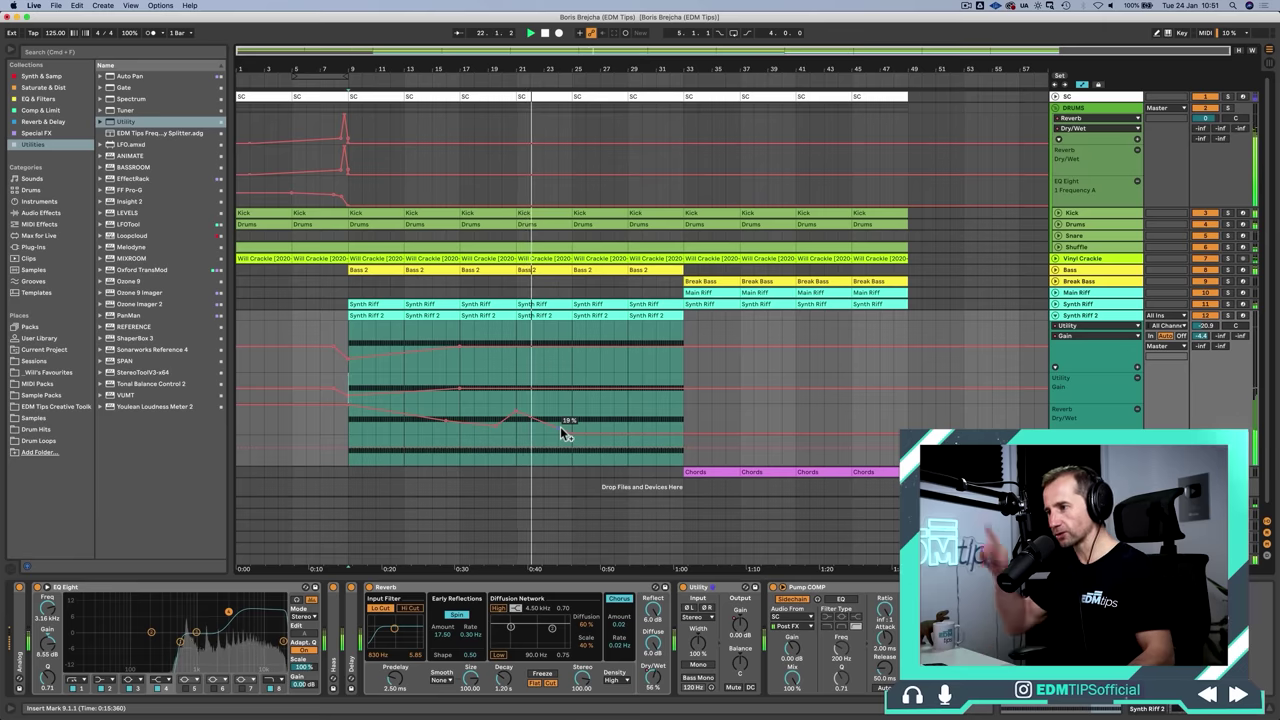
click(563, 394)
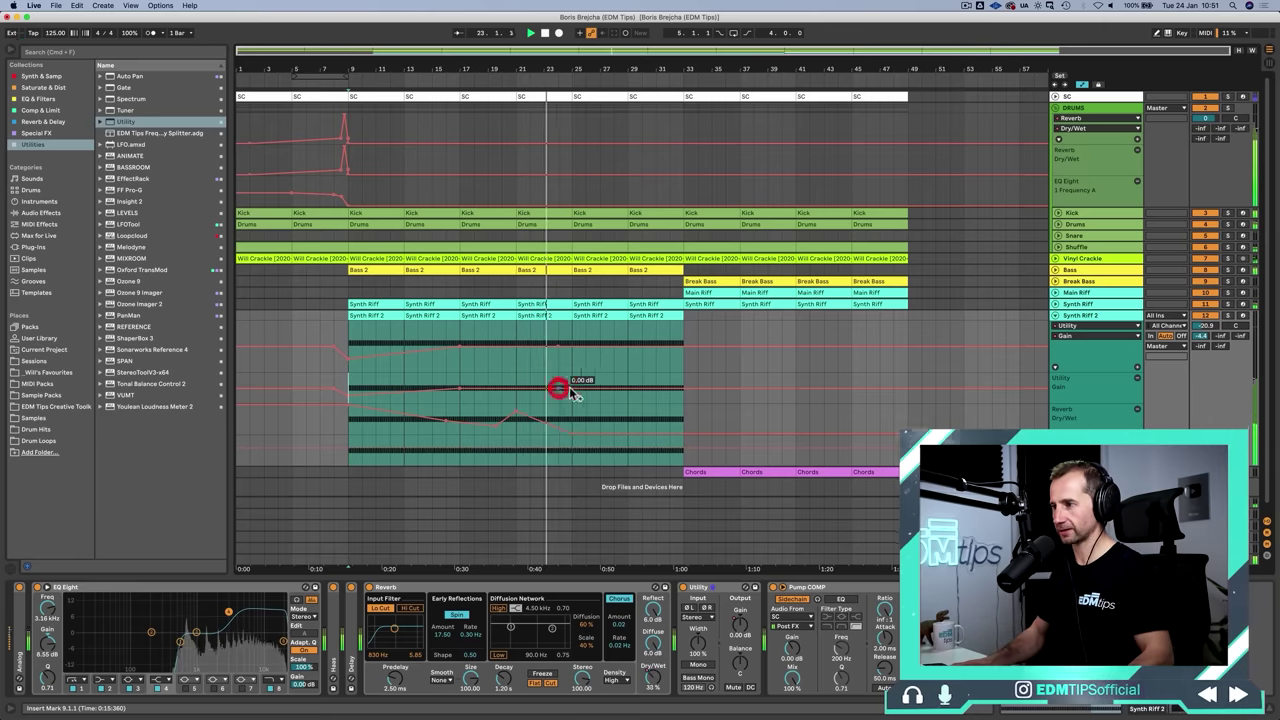
click(573, 392)
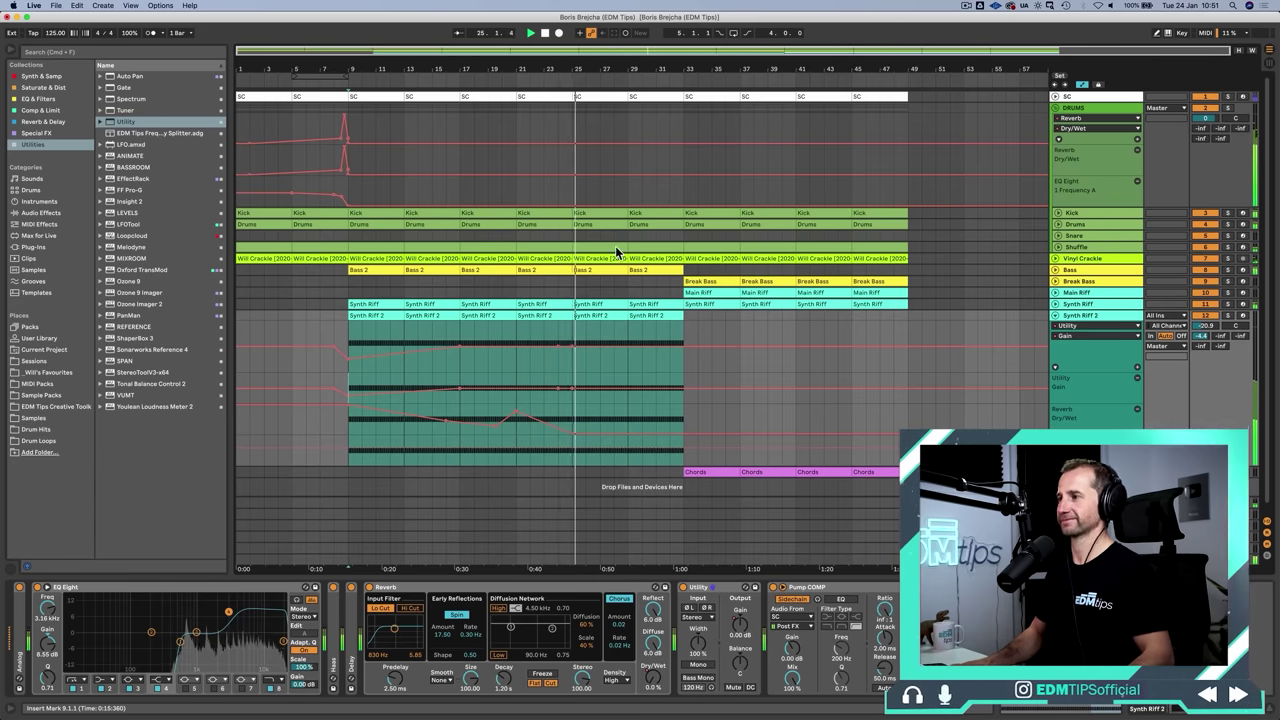
Show the Synth Riff automation lanes and play the arrangement from bar 9
click(1055, 304)
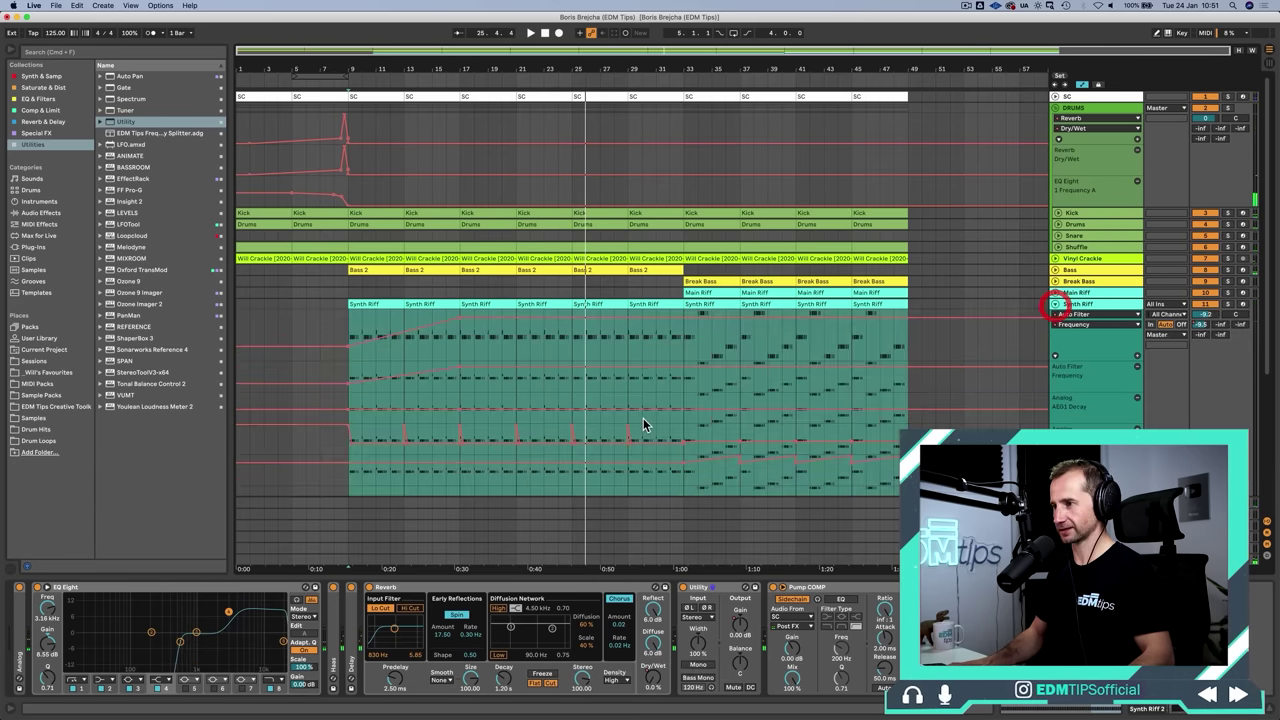
click(567, 367)
key(space)
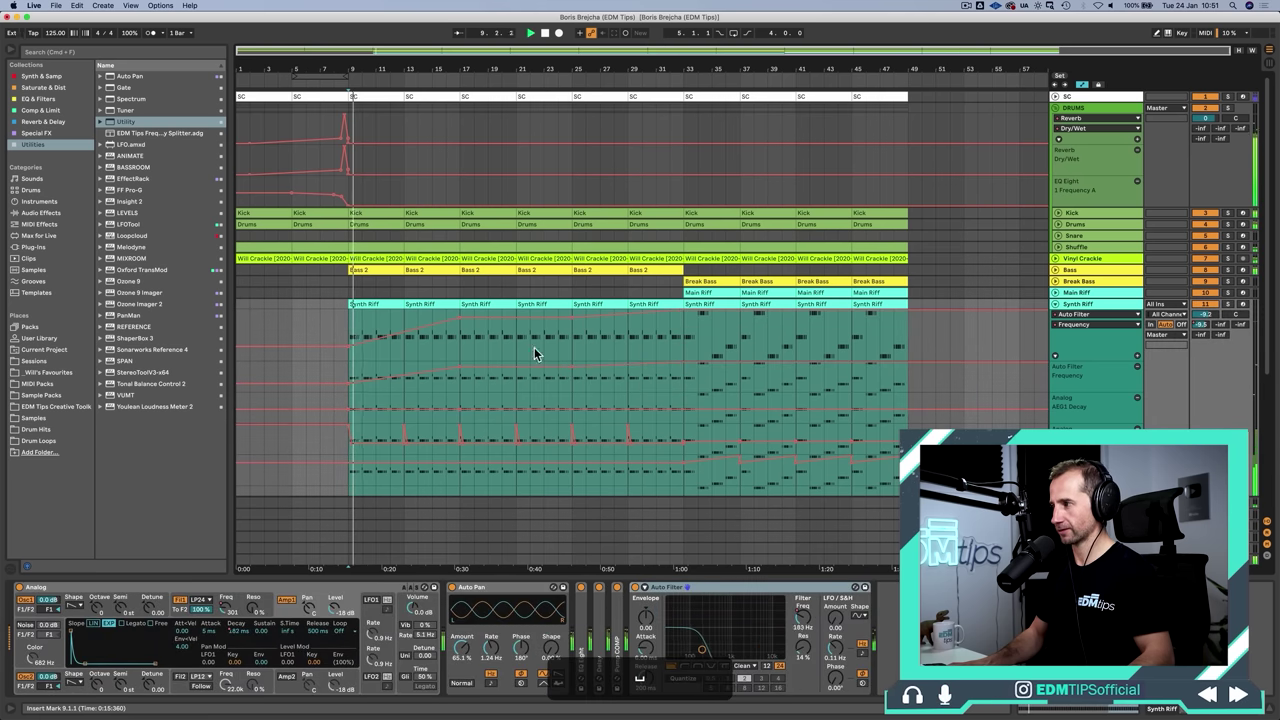
key(space)
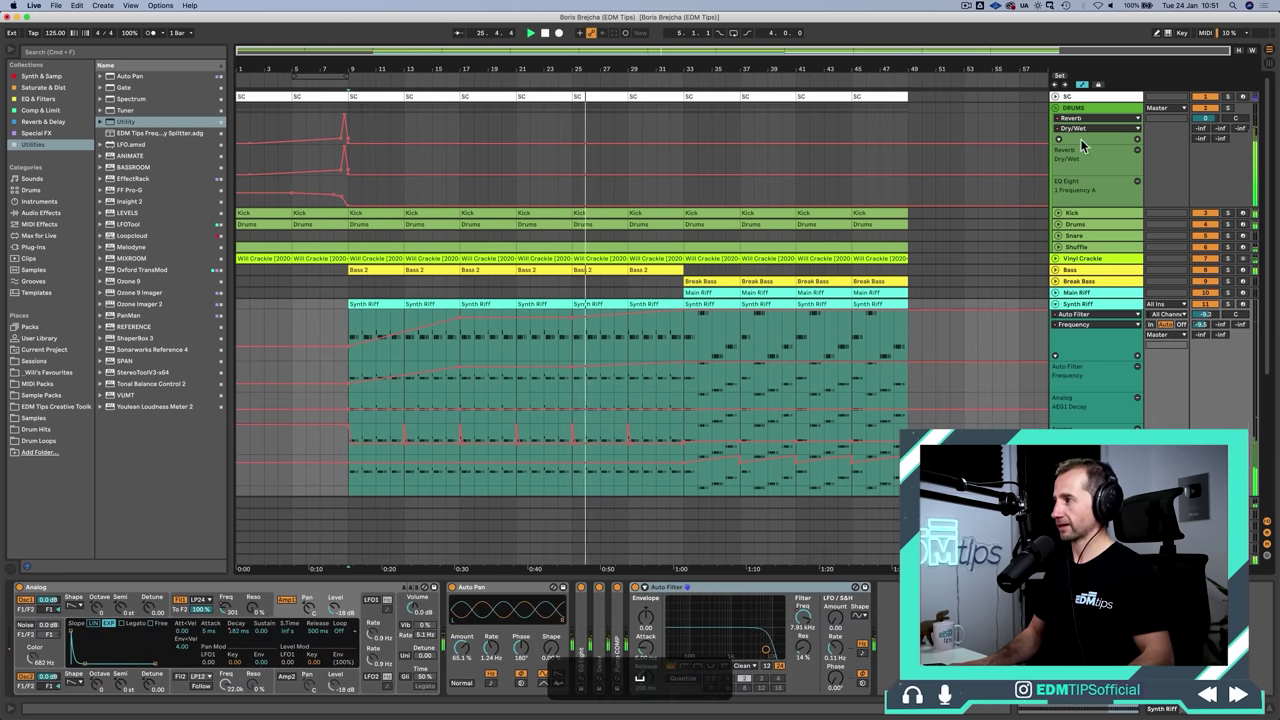
Copy the DRUMS Reverb Dry/Wet automation from bars 1 to 9
click(1075, 108)
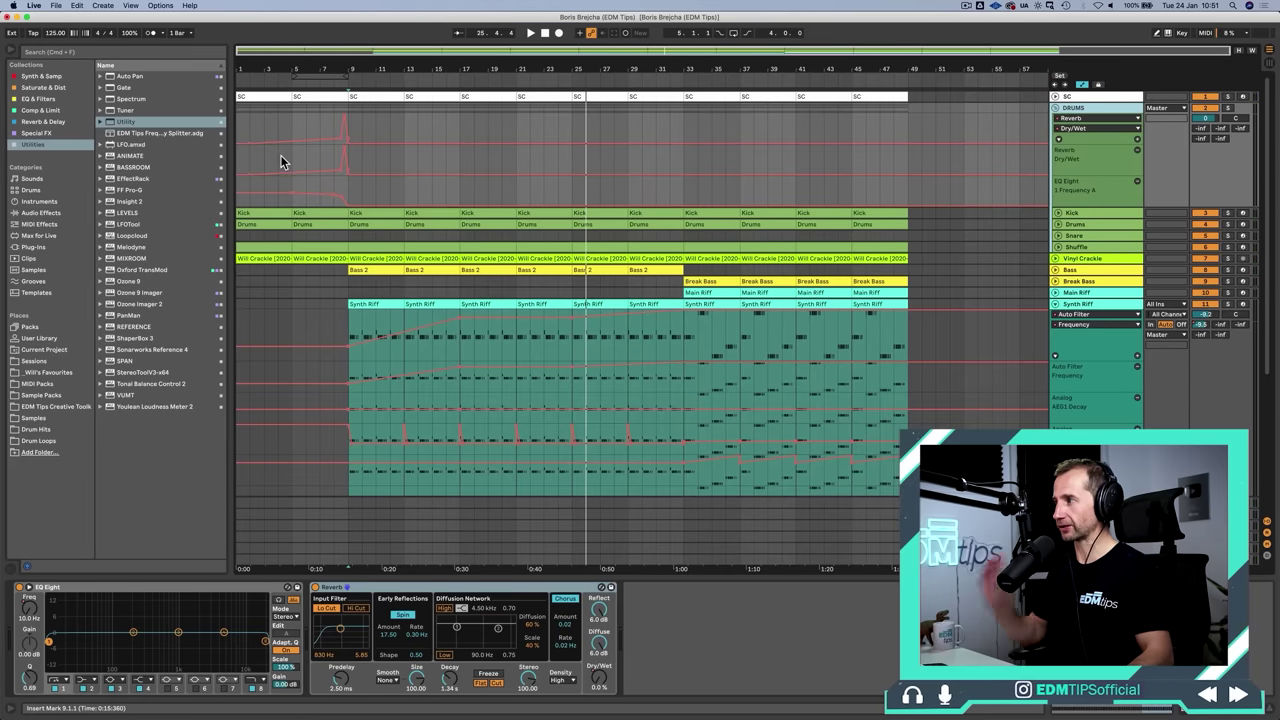
click(237, 163)
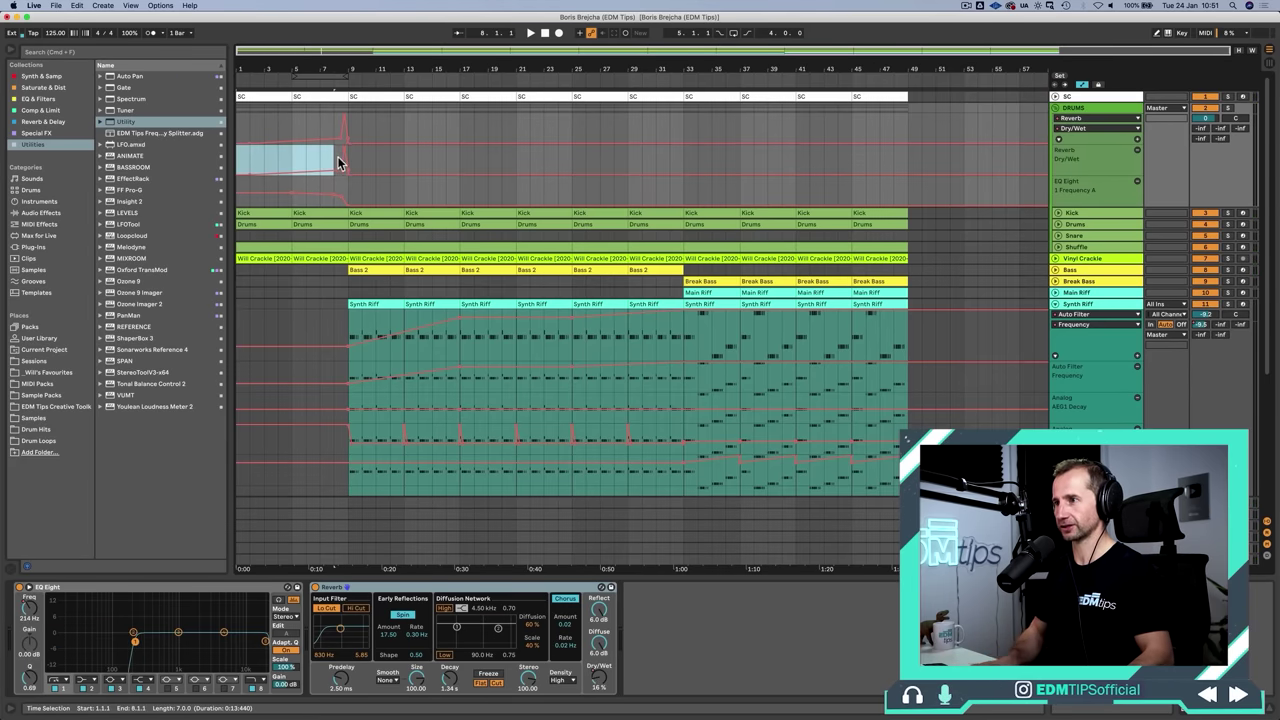
key(super+c)
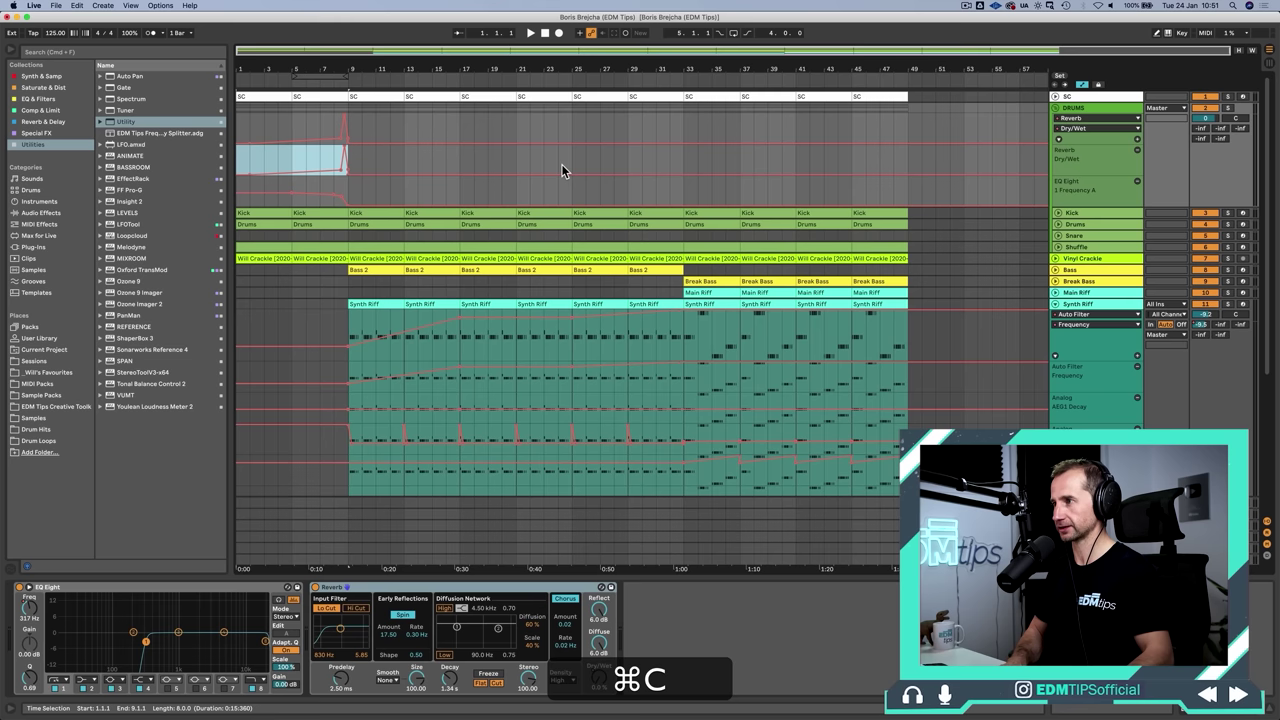
click(629, 162)
key(super+v)
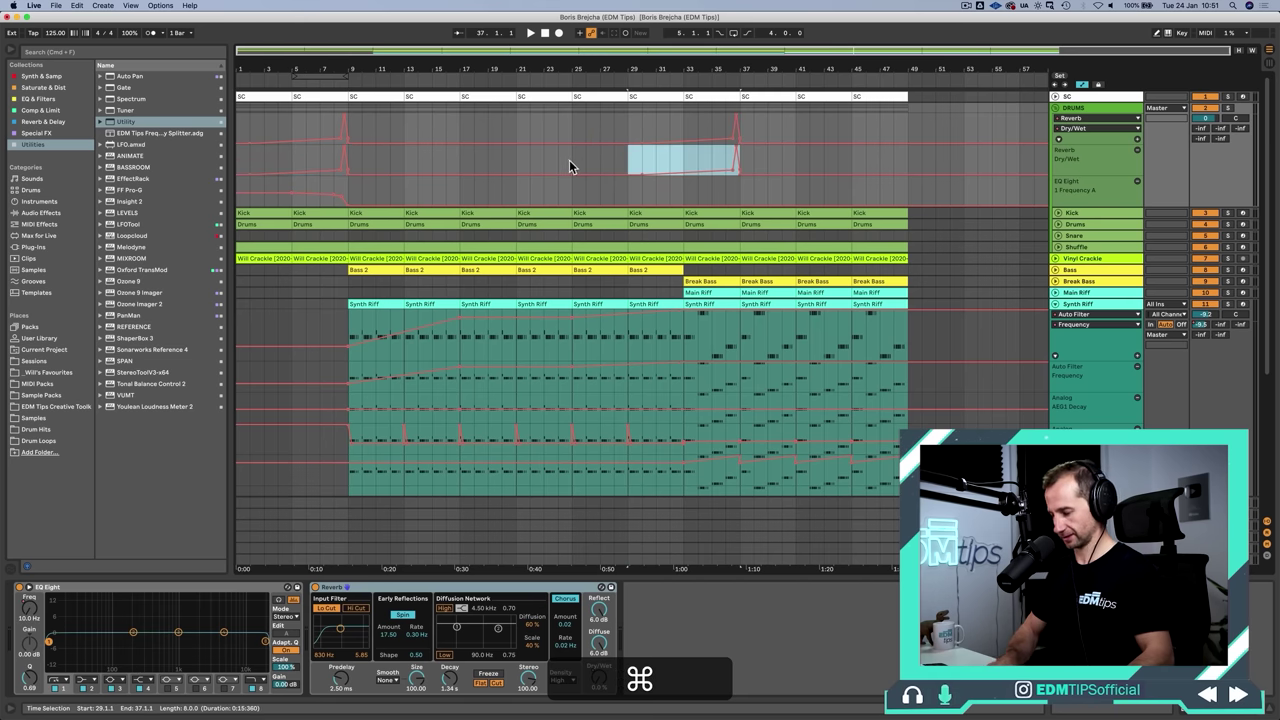
key(super+z)
Paste the copied DRUMS reverb rise at bar 25, then keep it high past bar 33, easing down to about 68% at bar 41
key(super+v)
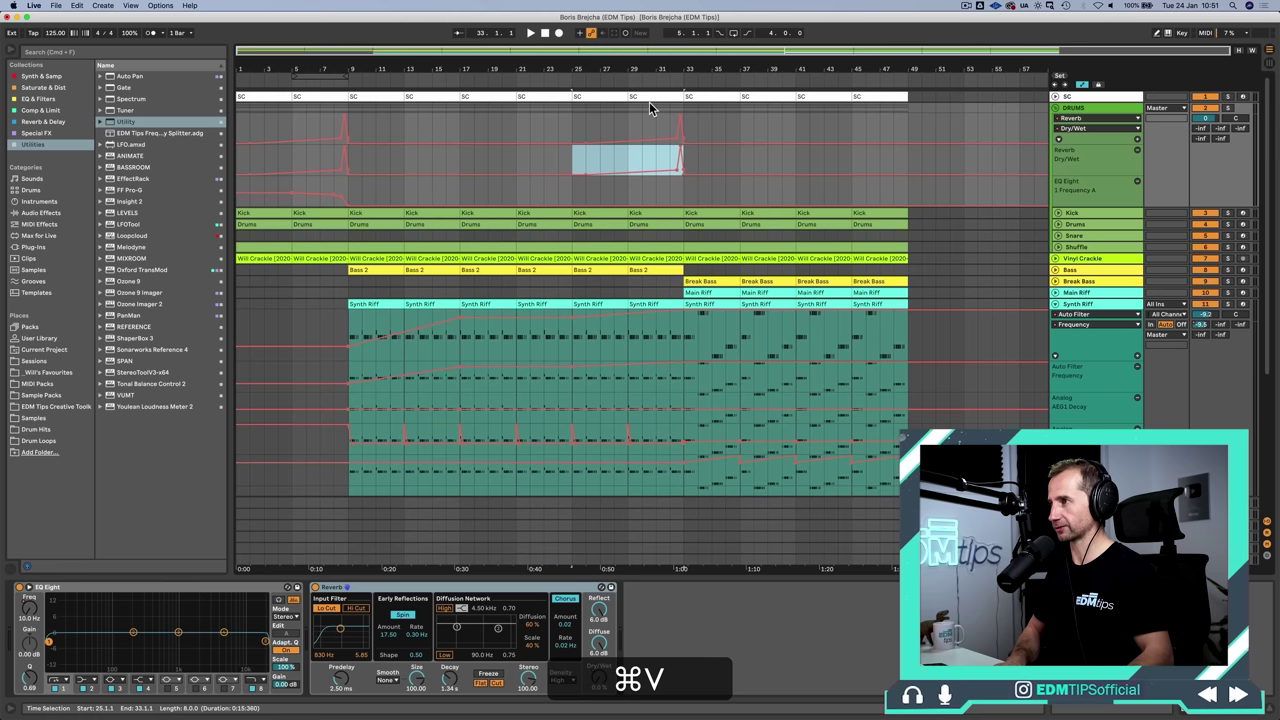
click(654, 80)
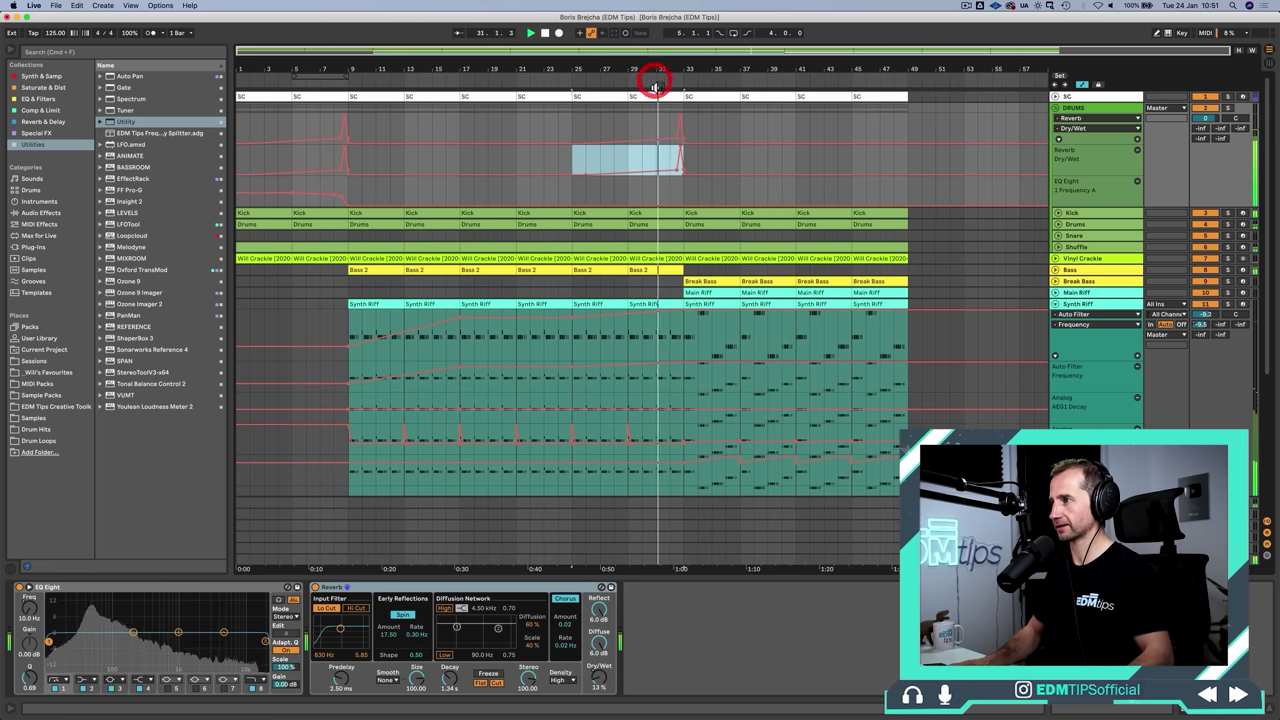
click(675, 138)
drag(680, 137, 681, 118)
drag(725, 160, 797, 137)
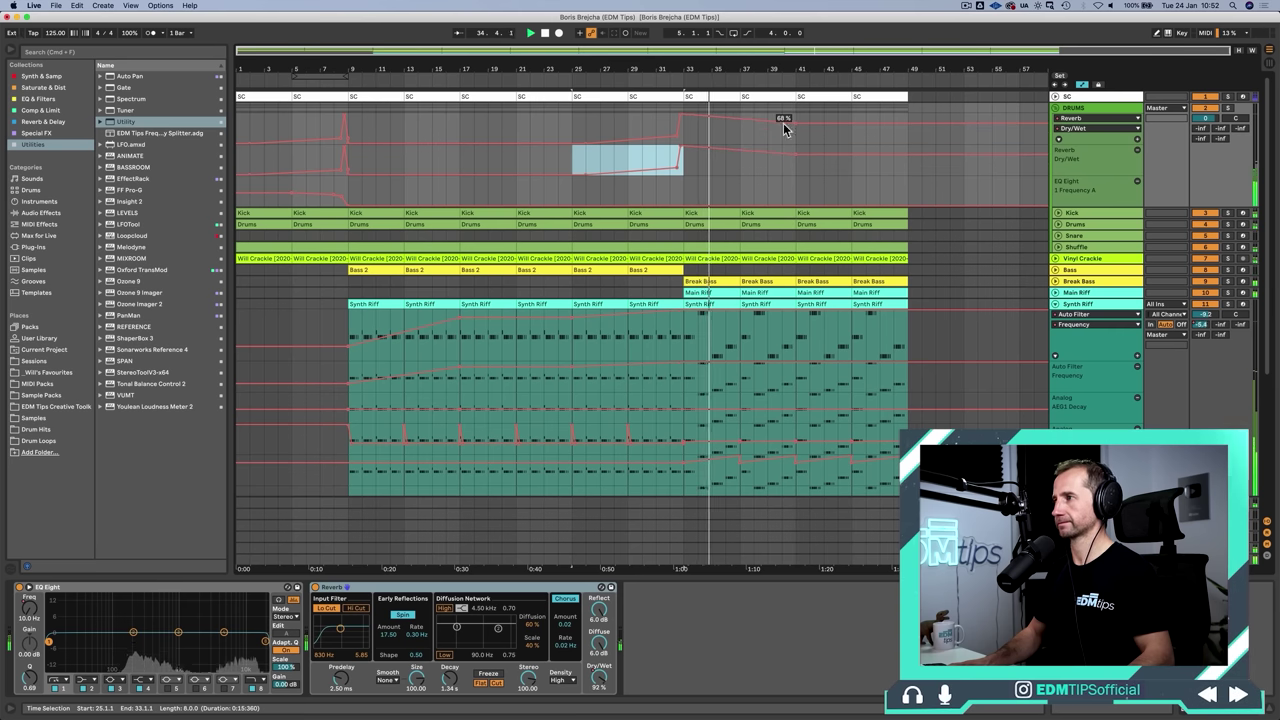
click(659, 80)
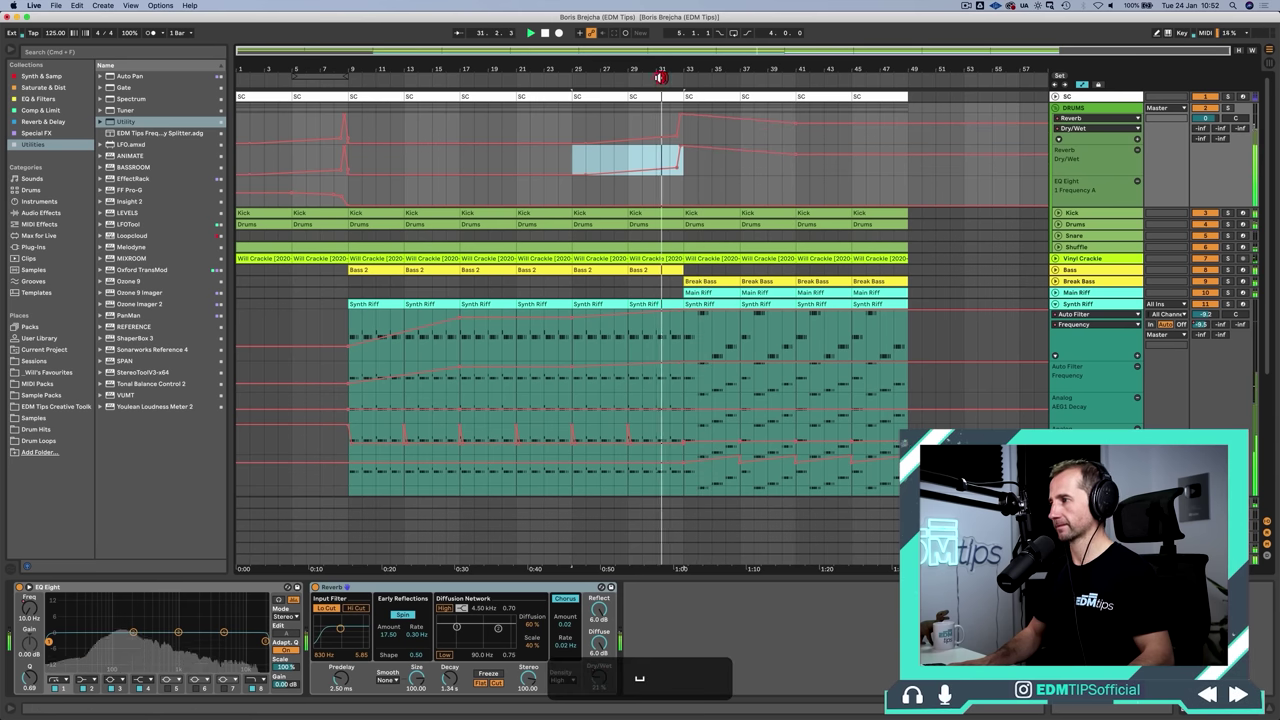
Fold the Synth Riff and Synth Riff 2 tracks, and stop playback
click(1055, 303)
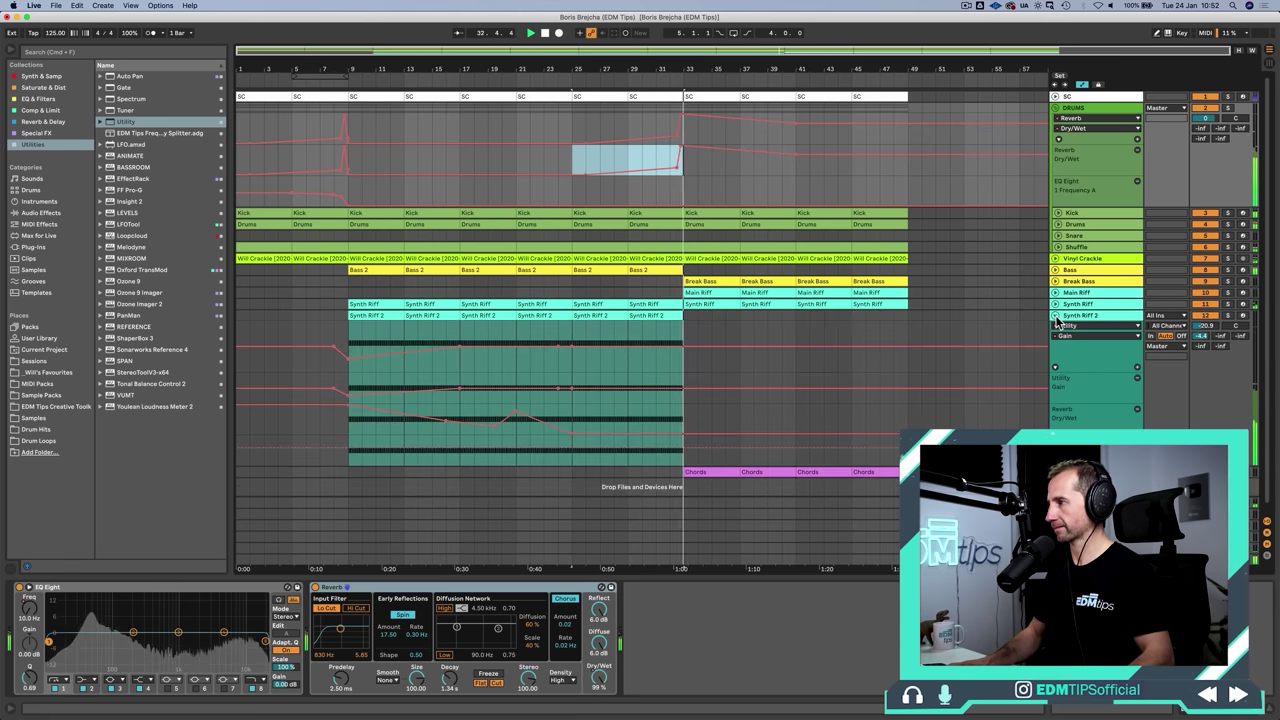
click(1055, 315)
key(space)
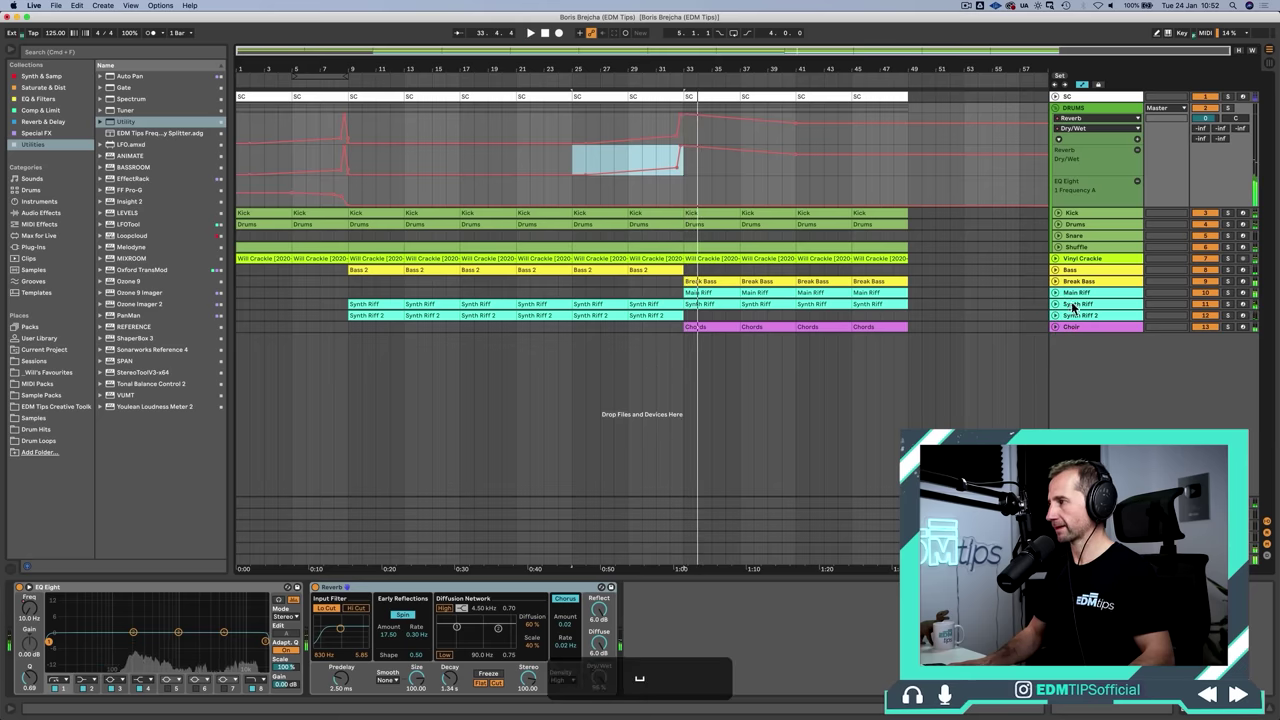
Automate the Main Riff Auto Filter frequency from about 413 Hz at bar 33 up to about 2.41 kHz near bar 41
click(1070, 295)
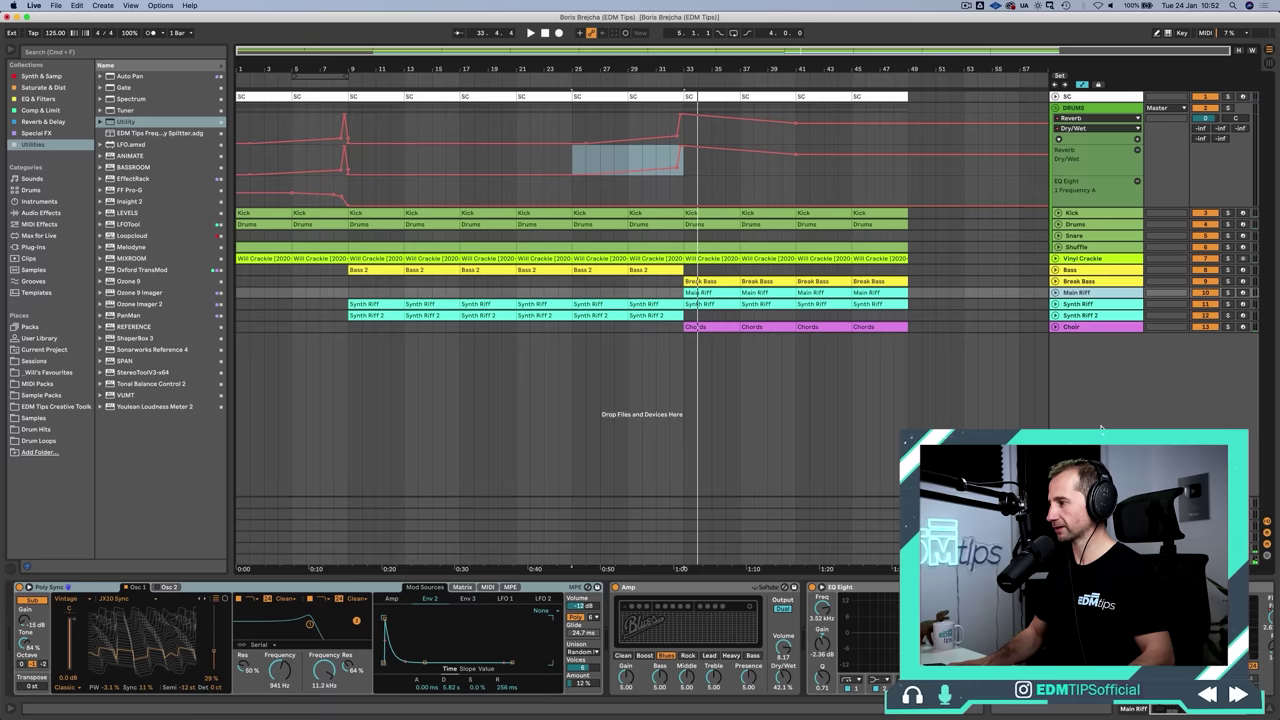
click(1055, 292)
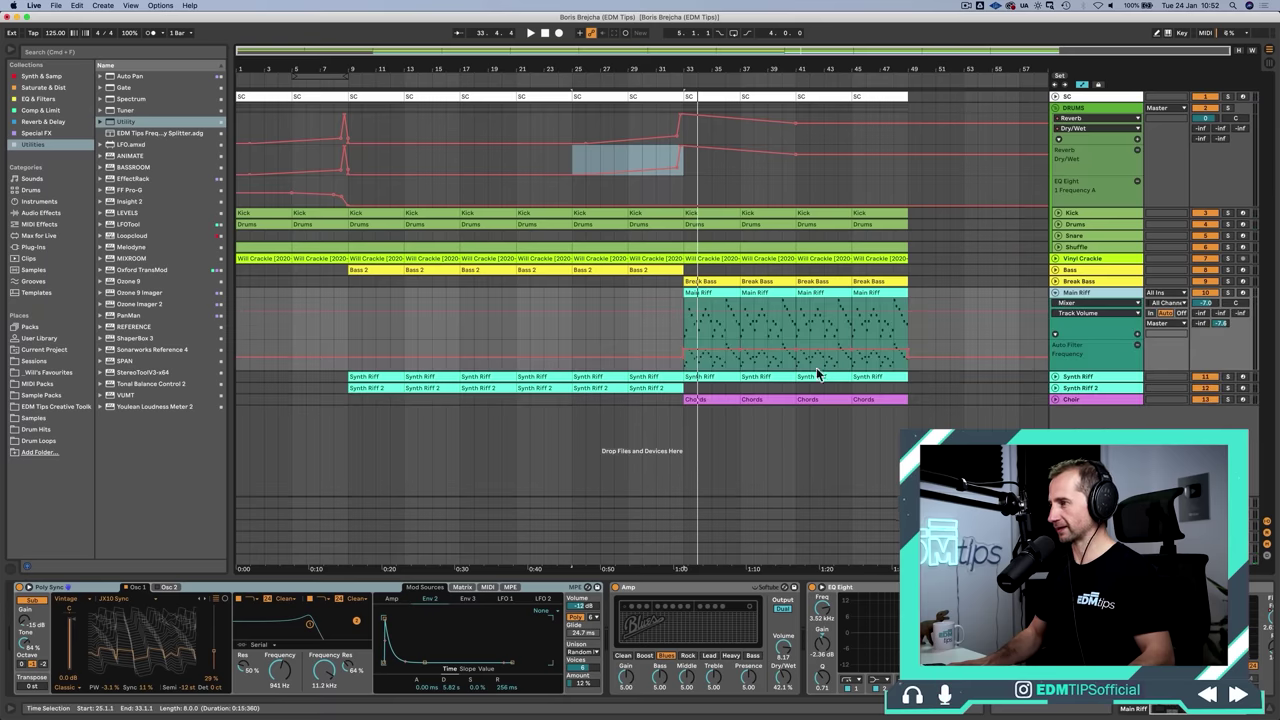
click(685, 351)
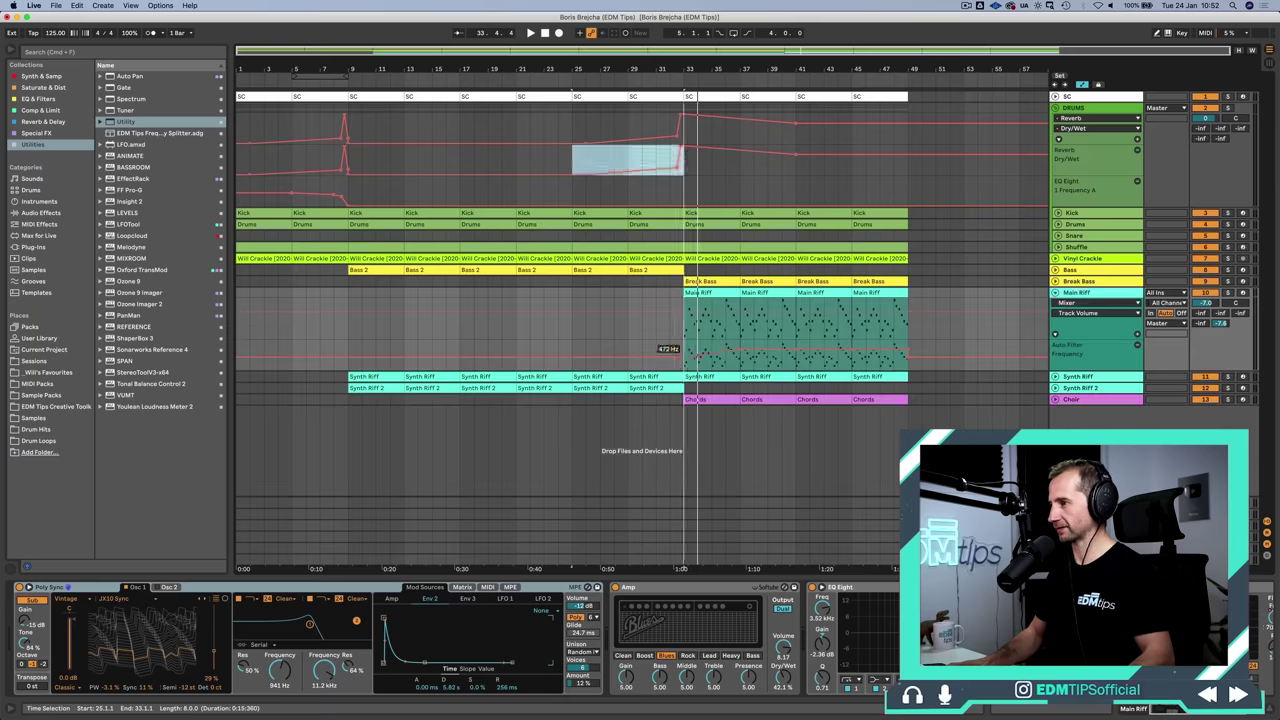
click(683, 363)
key(space)
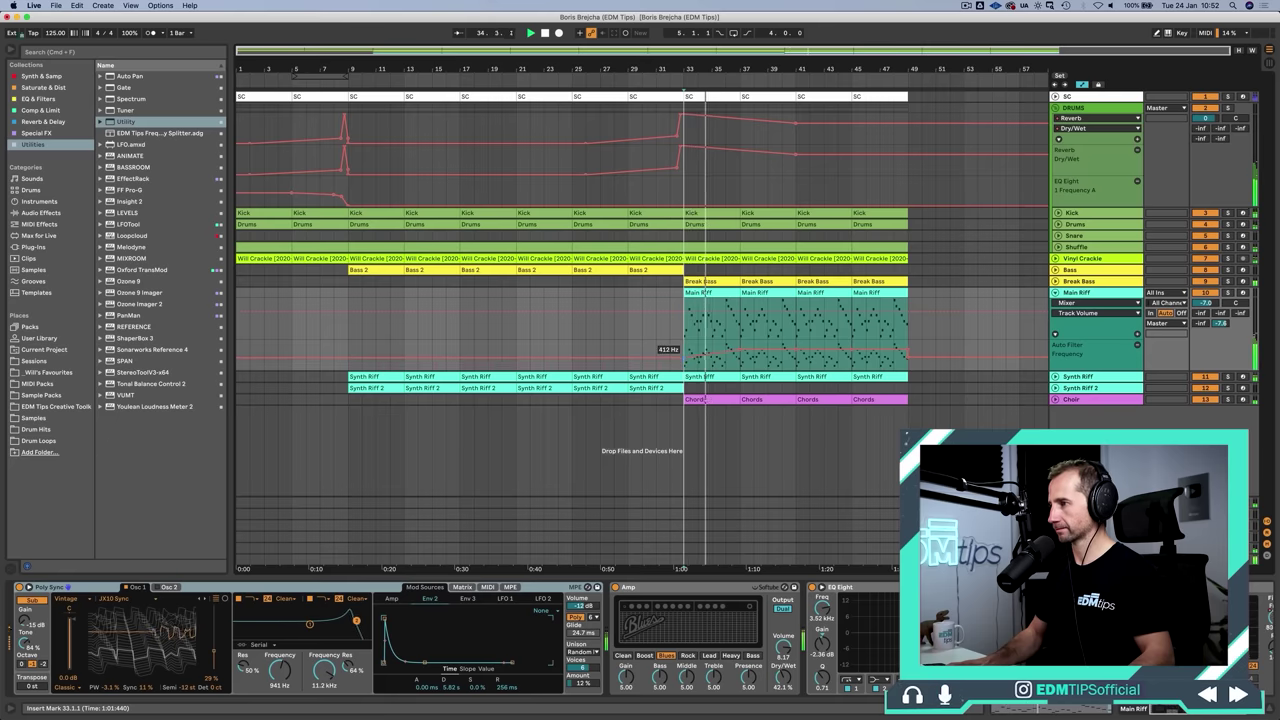
click(739, 353)
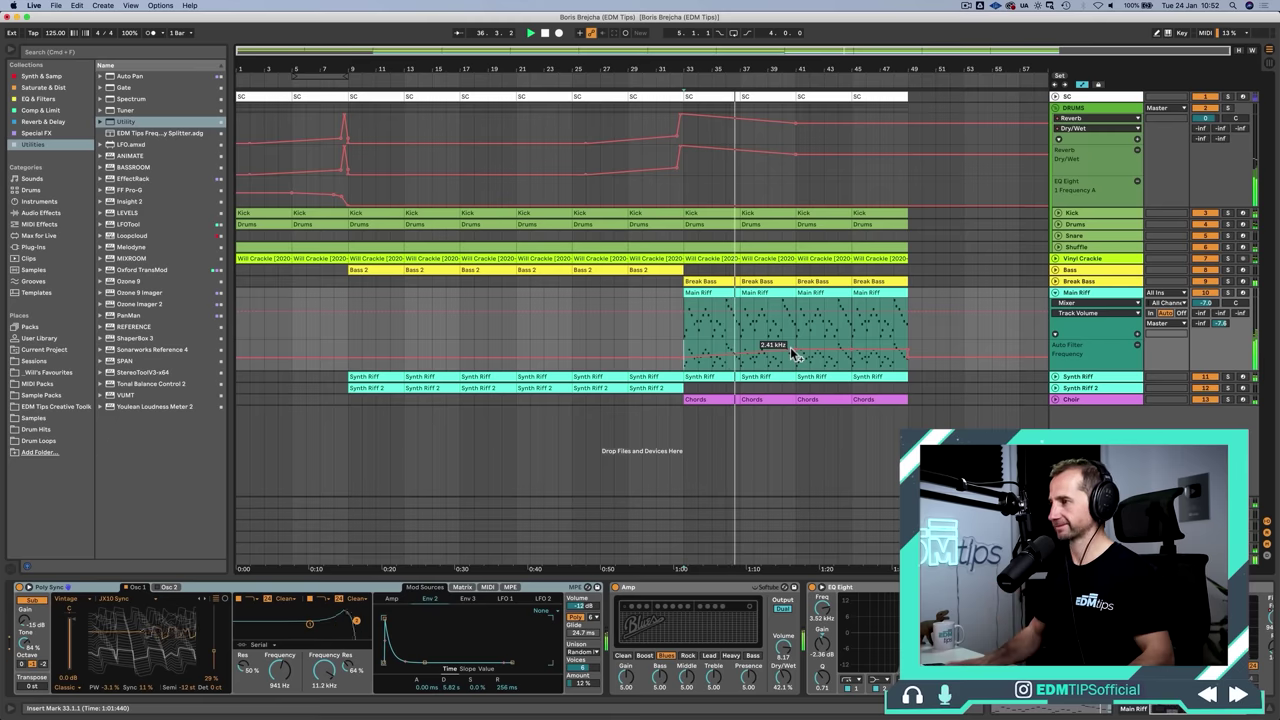
Add a second Auto Filter to Synth Riff as a high-pass, and show its Frequency automation in a new lane
click(1078, 377)
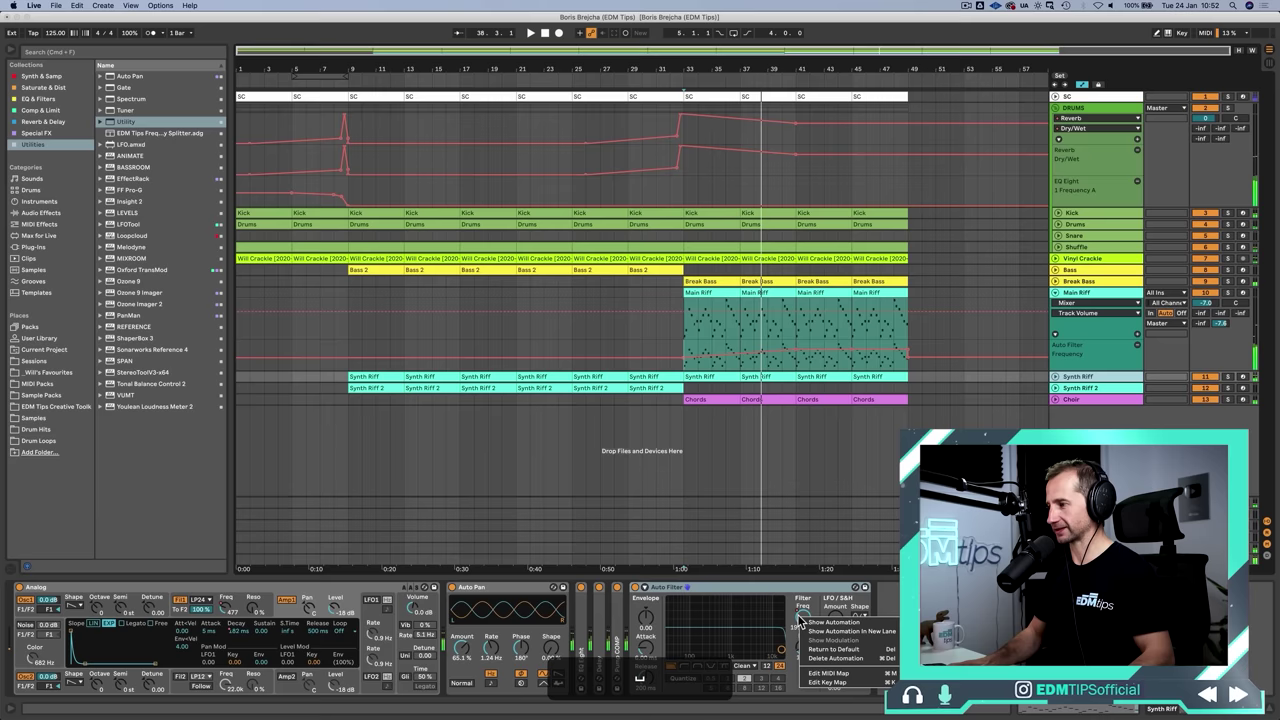
right_click(806, 624)
key(Escape)
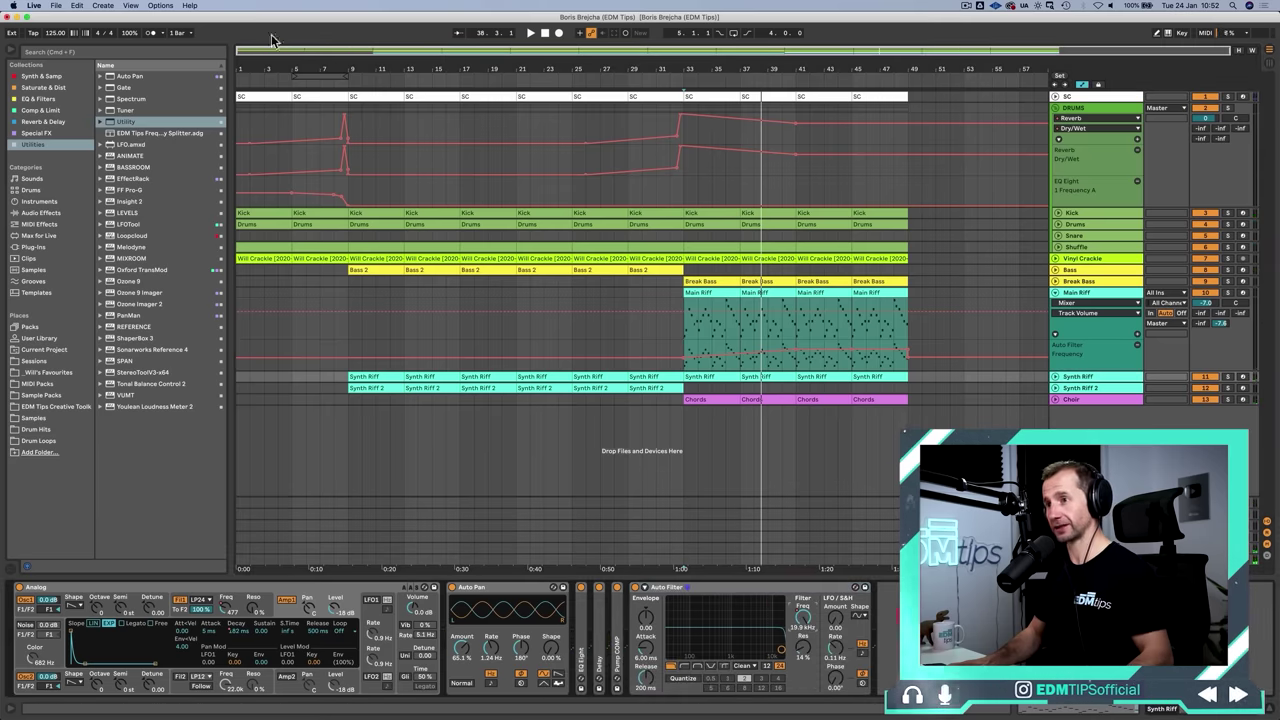
click(38, 98)
drag(132, 76, 938, 638)
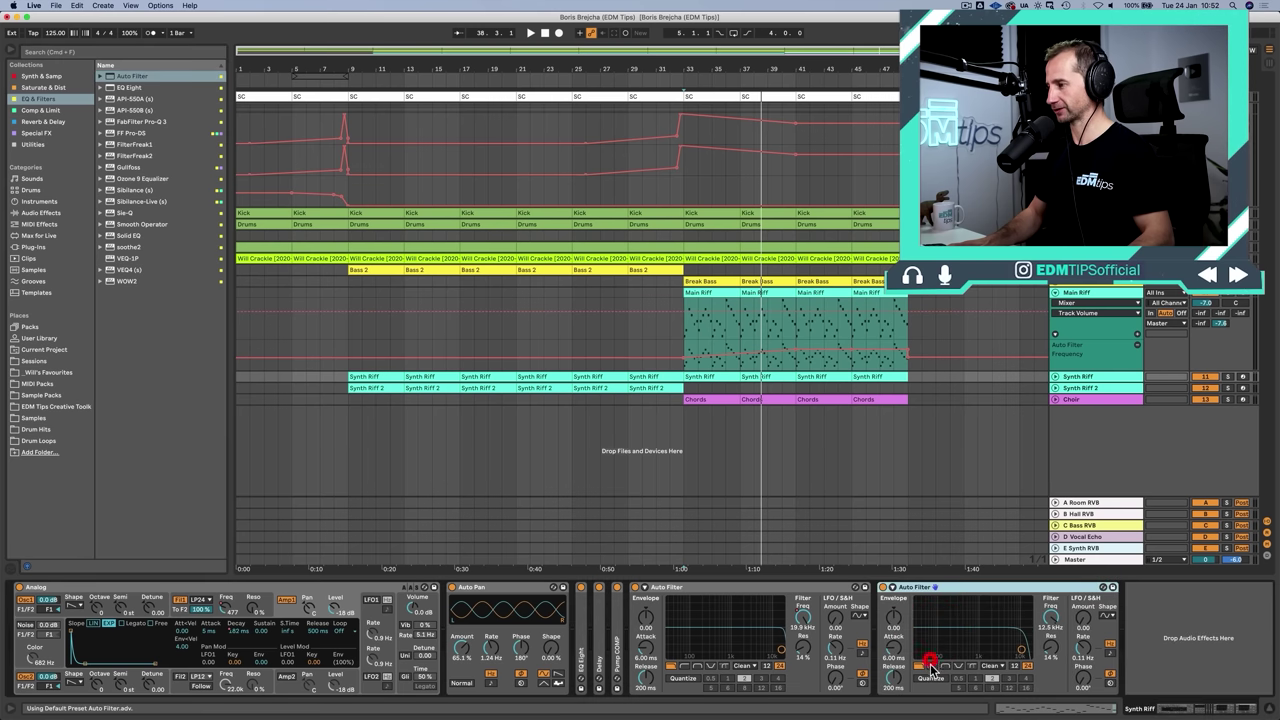
right_click(1048, 621)
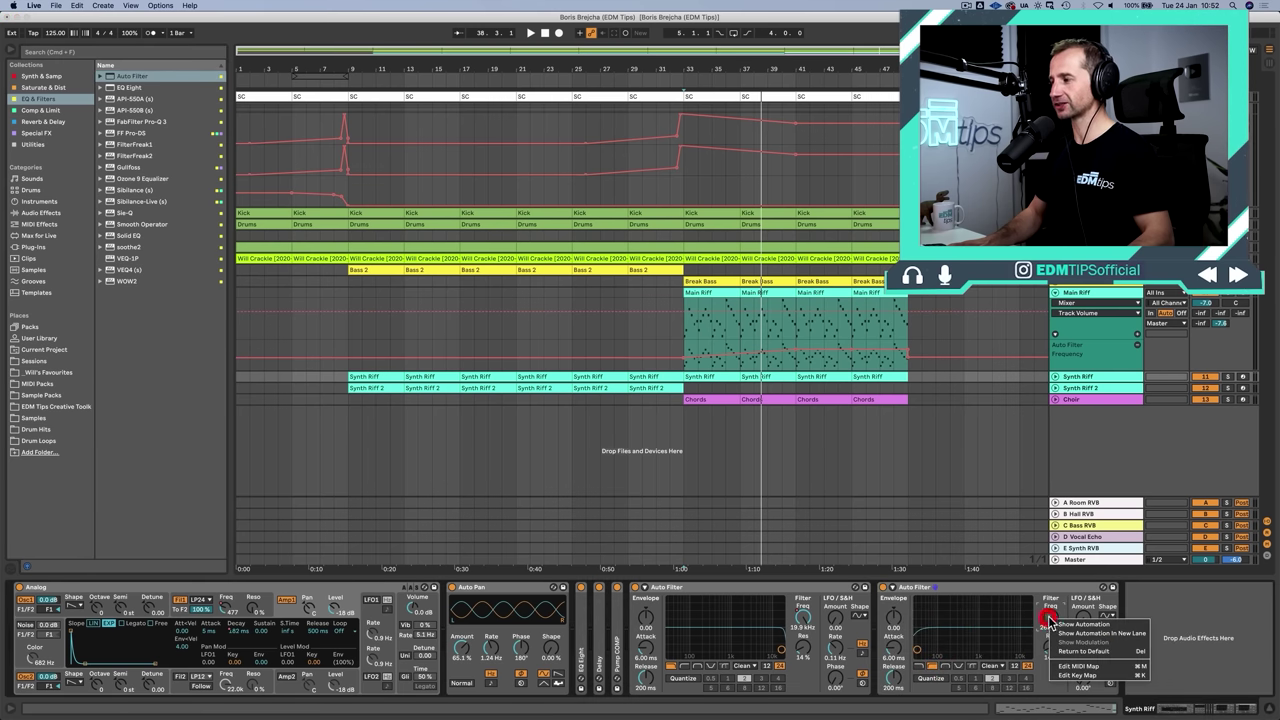
click(1062, 633)
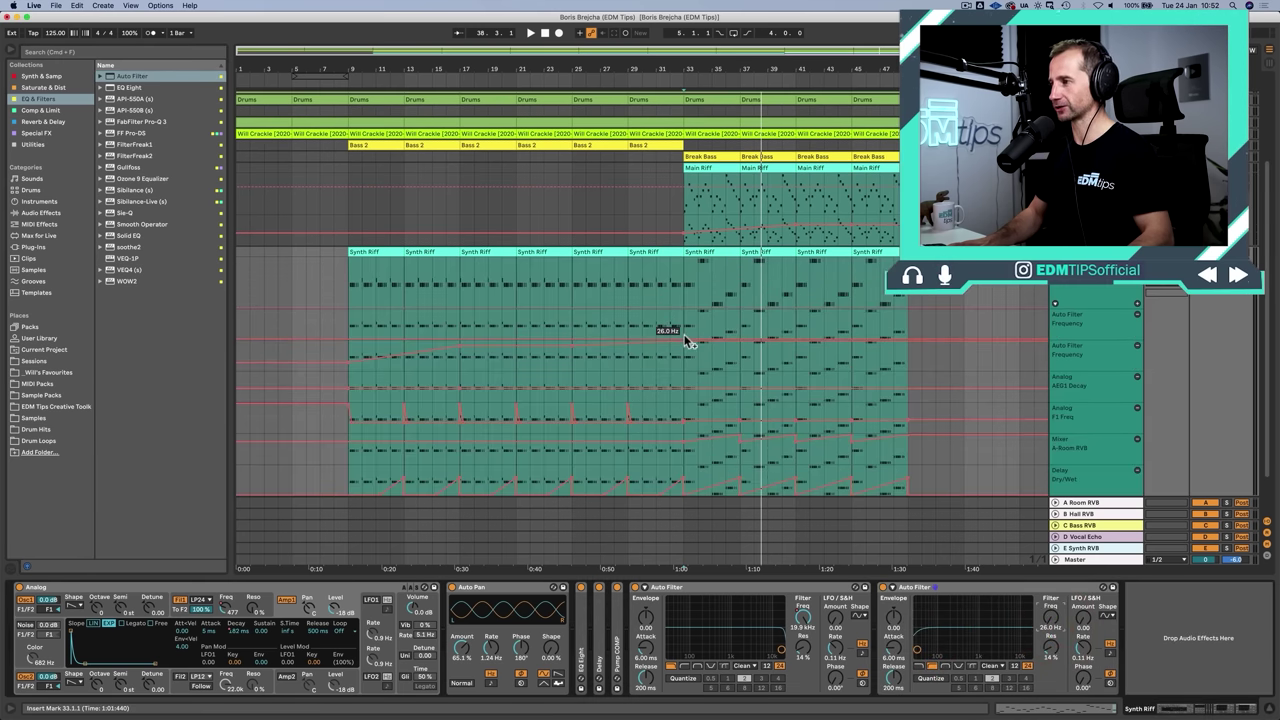
Automate the Synth Riff high-pass frequency from 26 Hz at bar 33 up to about 5.13 kHz at bar 41, playing from bar 33
drag(687, 342, 797, 320)
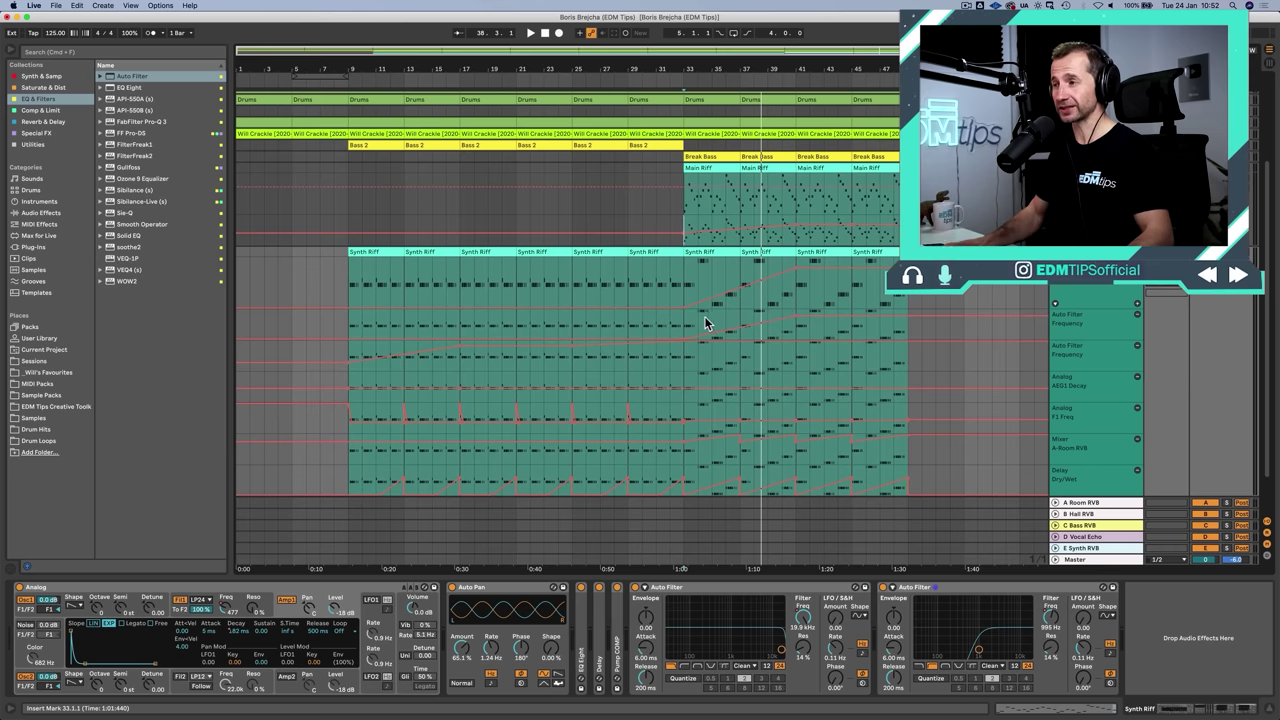
click(686, 326)
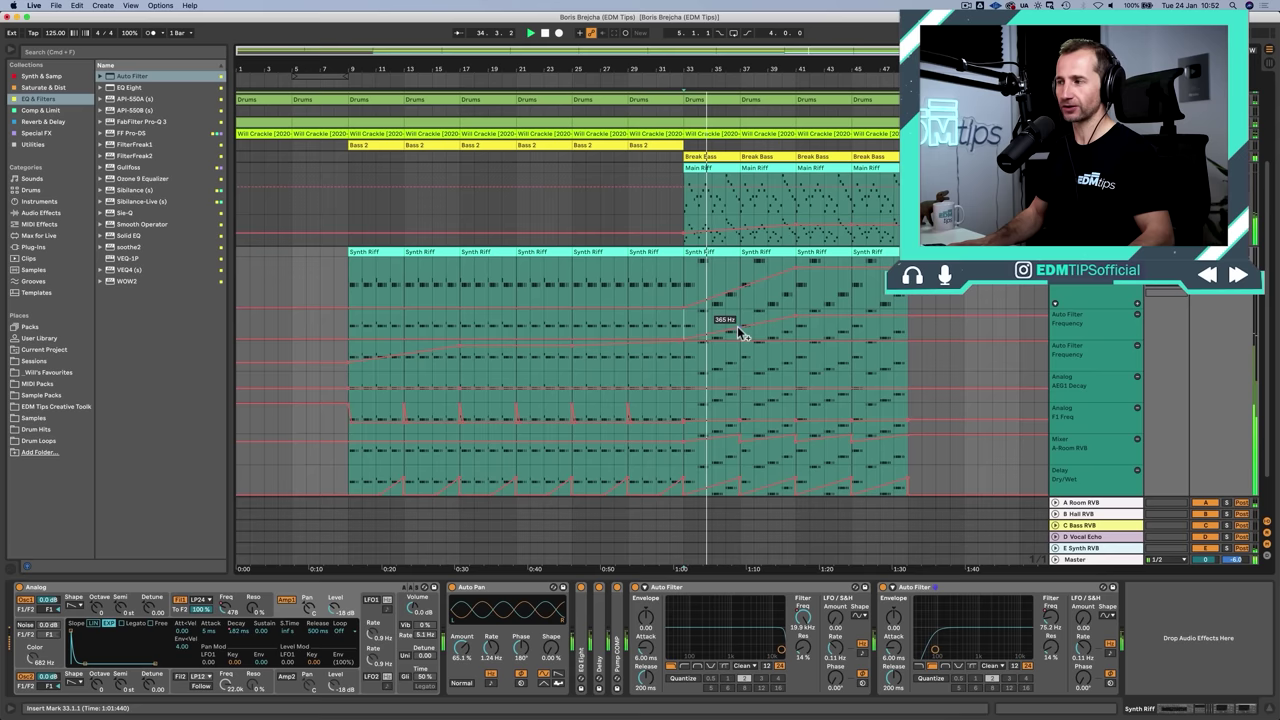
drag(742, 335, 800, 322)
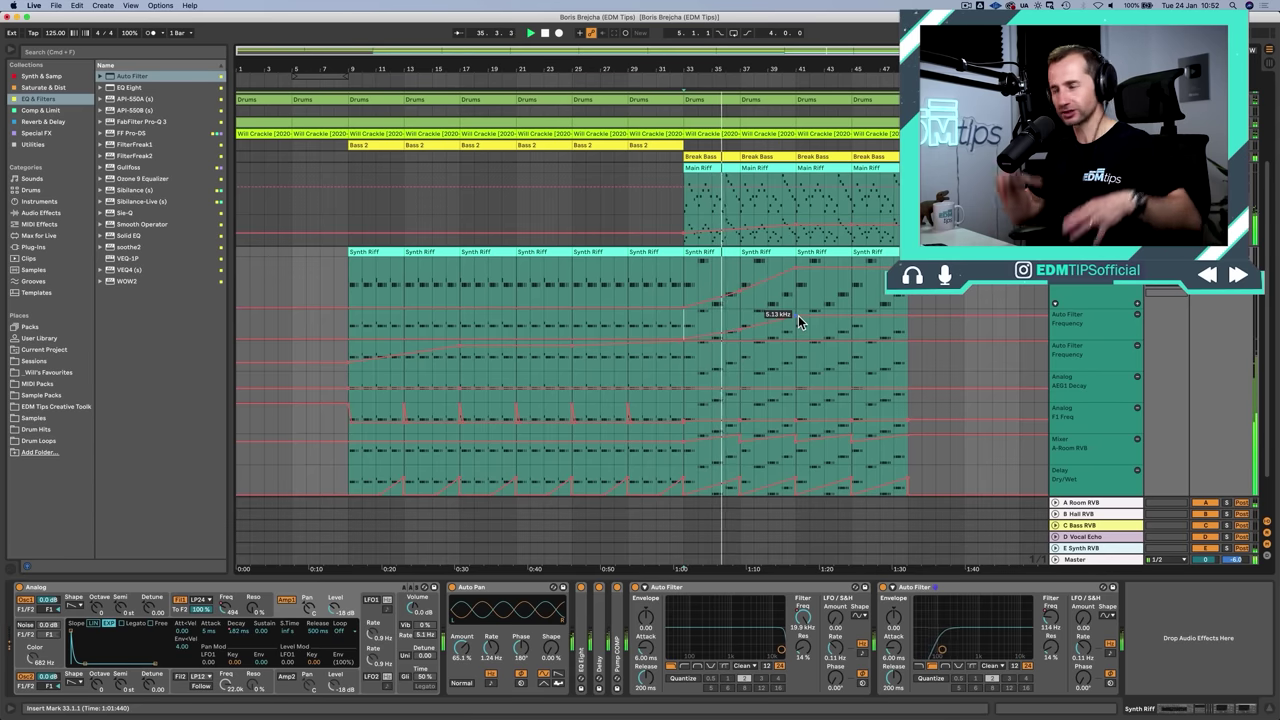